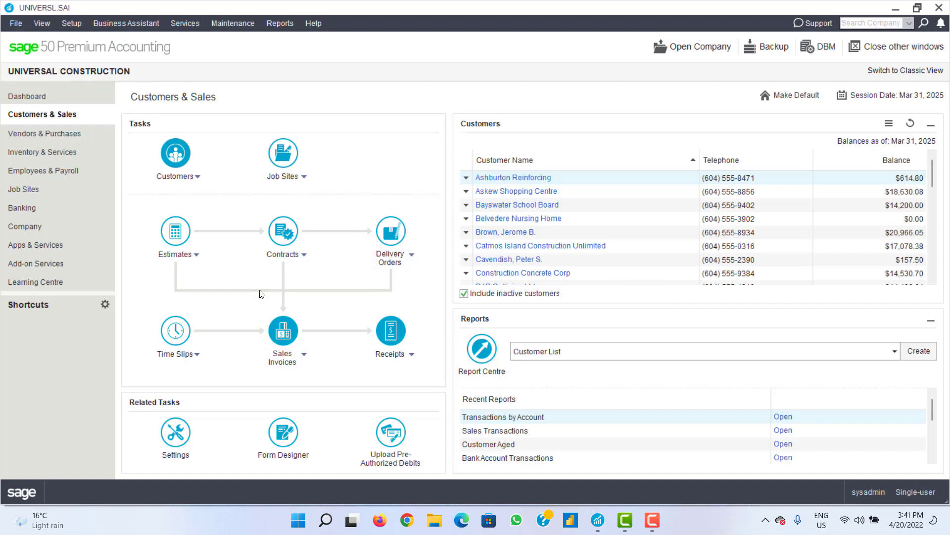
click(219, 24)
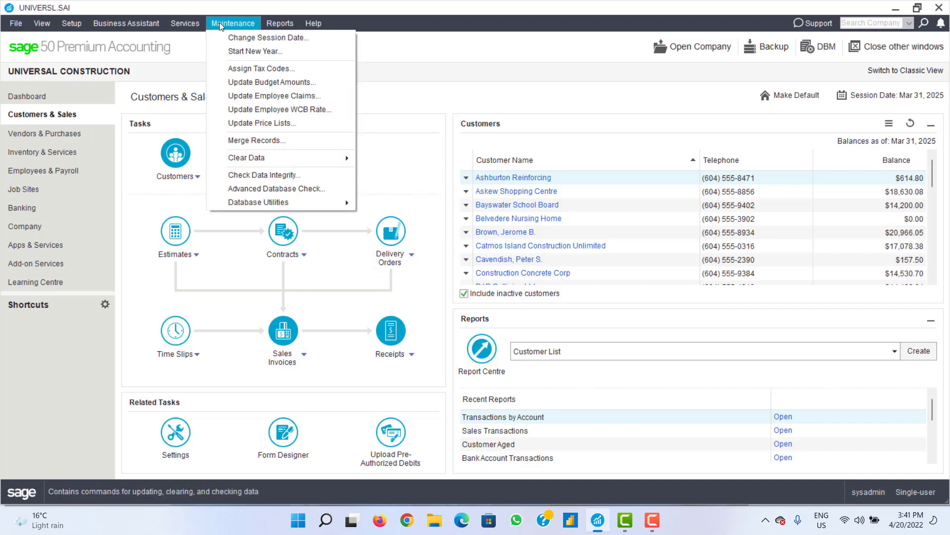
mouse_move(198, 24)
mouse_move(135, 23)
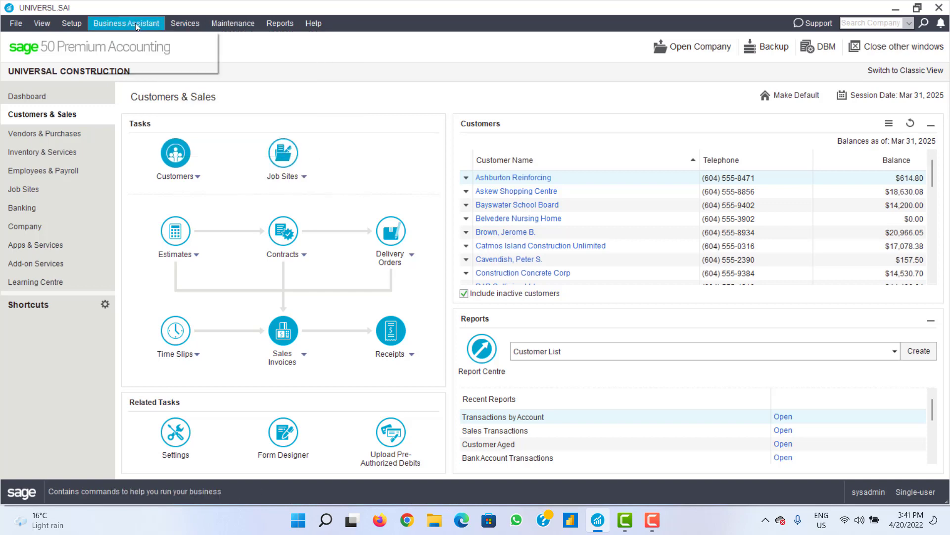
click(81, 25)
click(70, 21)
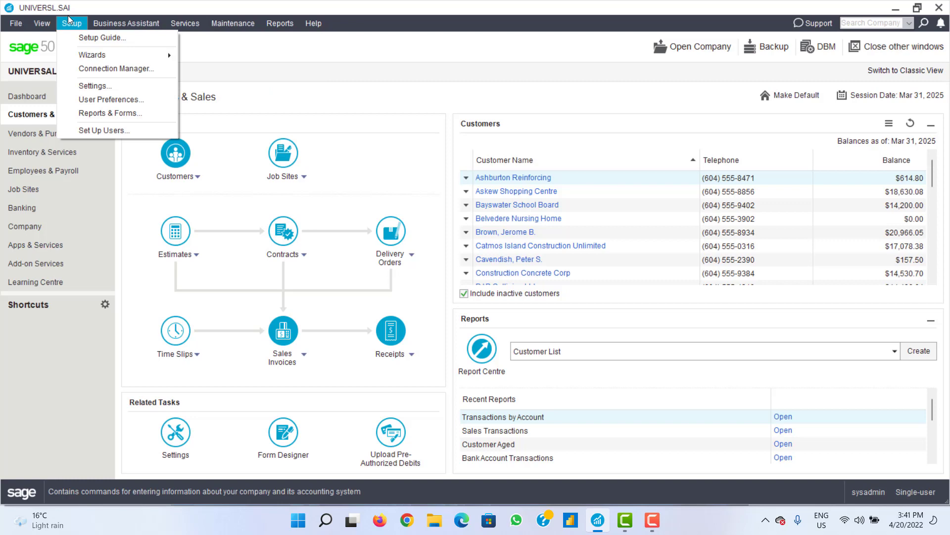
click(68, 20)
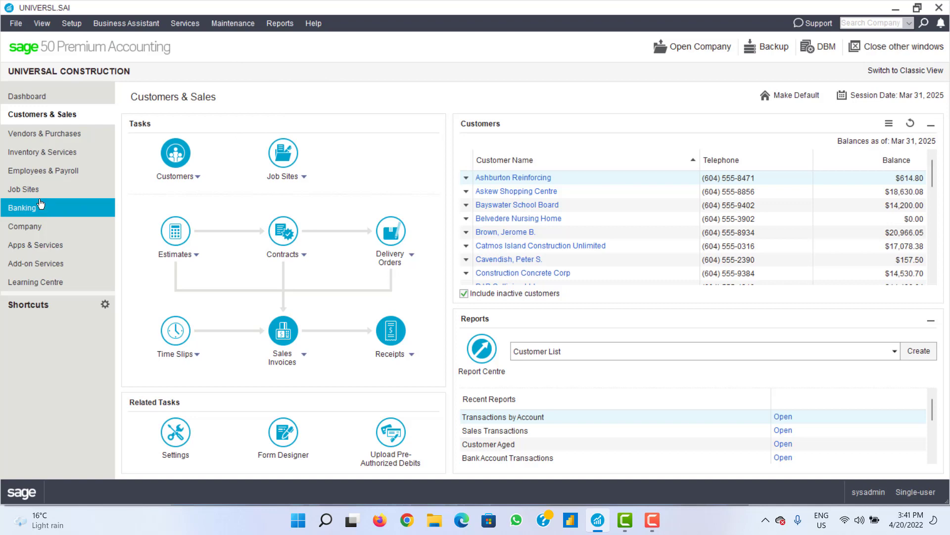
Step: Open the company dashboard and examine its performance figures, including the aged sales and aged purchase invoices
click(29, 103)
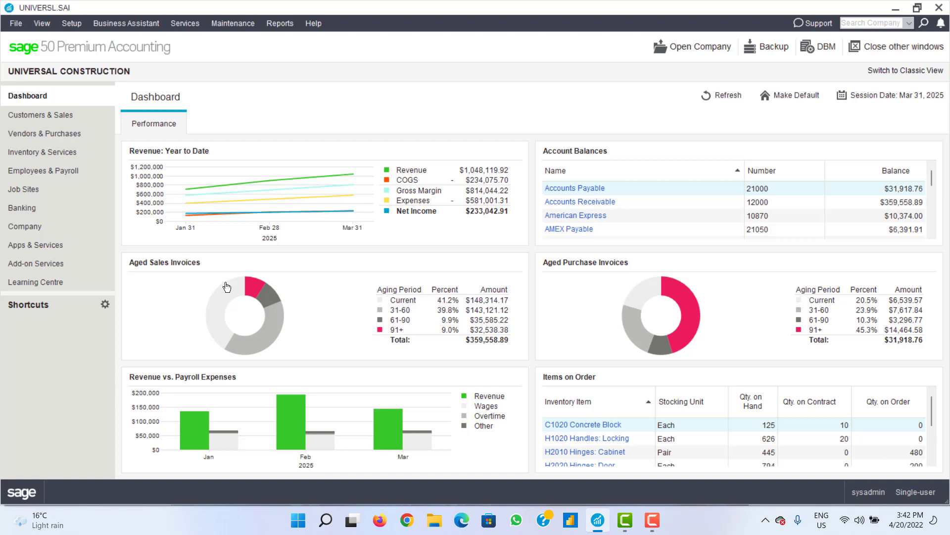
mouse_move(256, 288)
mouse_move(688, 294)
scroll(693, 449, down, 3)
scroll(661, 449, up, 3)
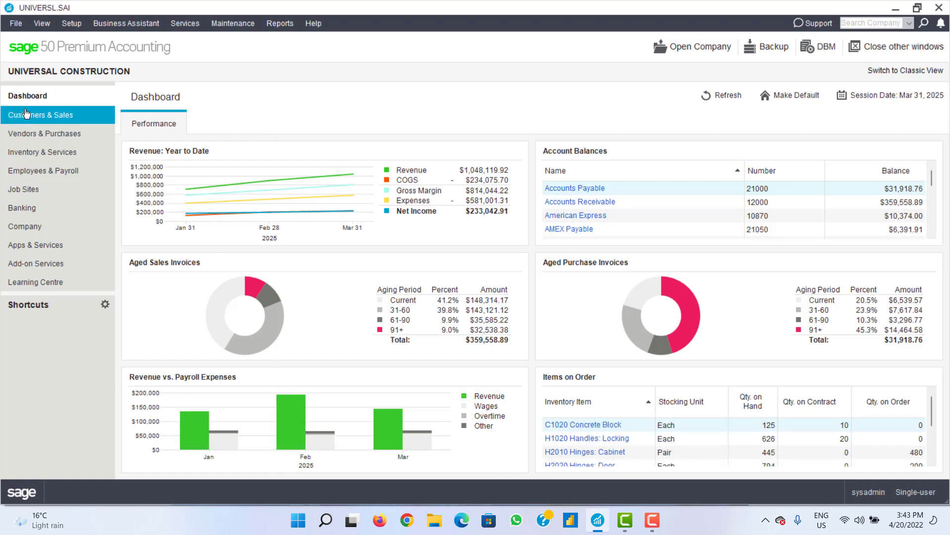
Step: Look over the Customers & Sales and Vendors & Purchases modules, ending back in Customers & Sales
click(54, 116)
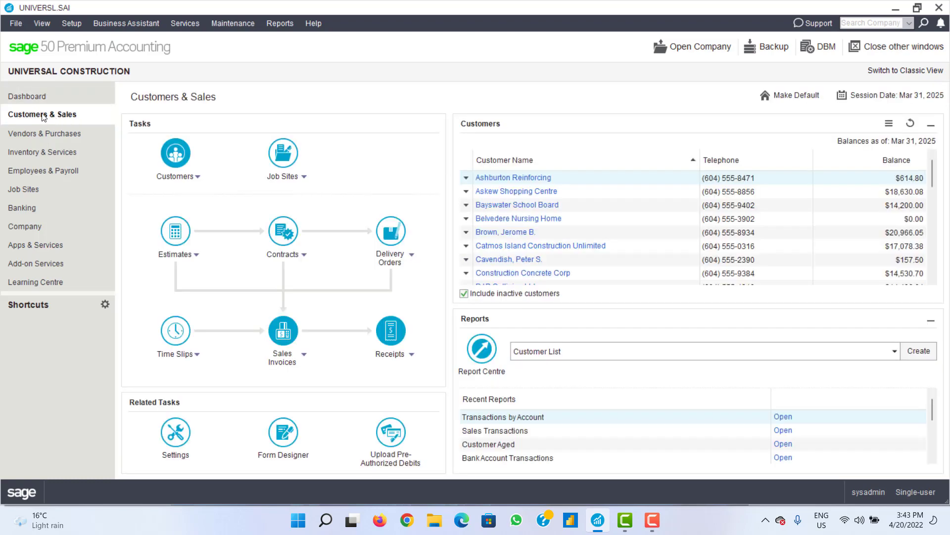
click(32, 134)
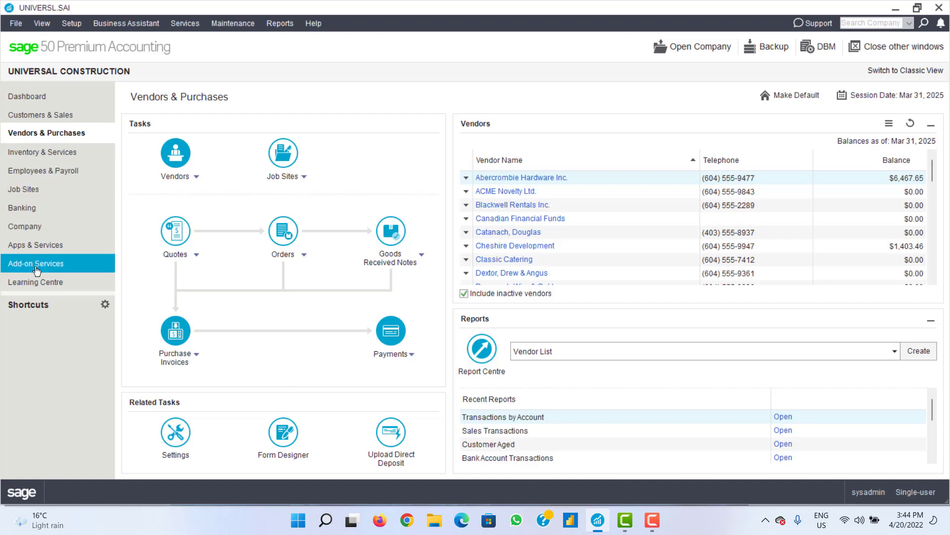
click(43, 120)
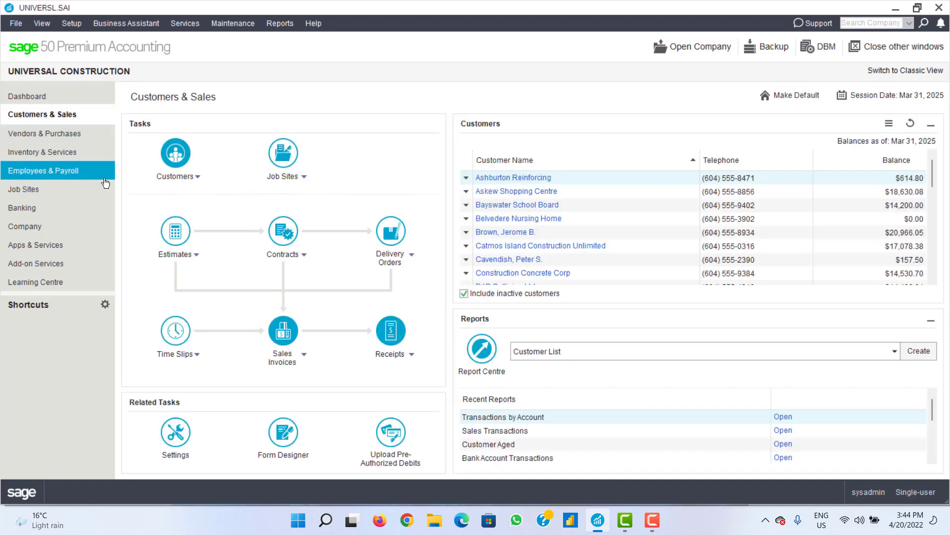
Step: View the list of customers and open the record of Catmos Island Construction Unlimited
click(193, 179)
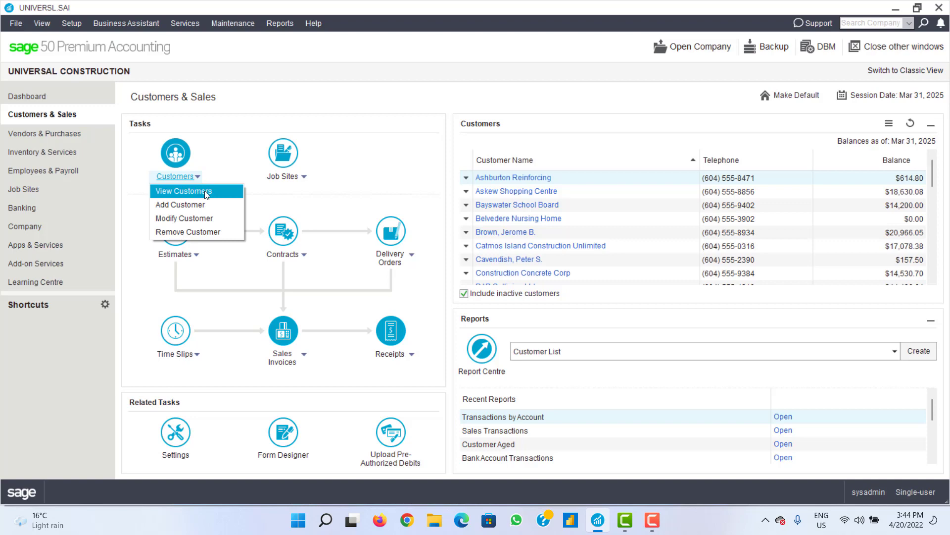
click(204, 191)
click(188, 223)
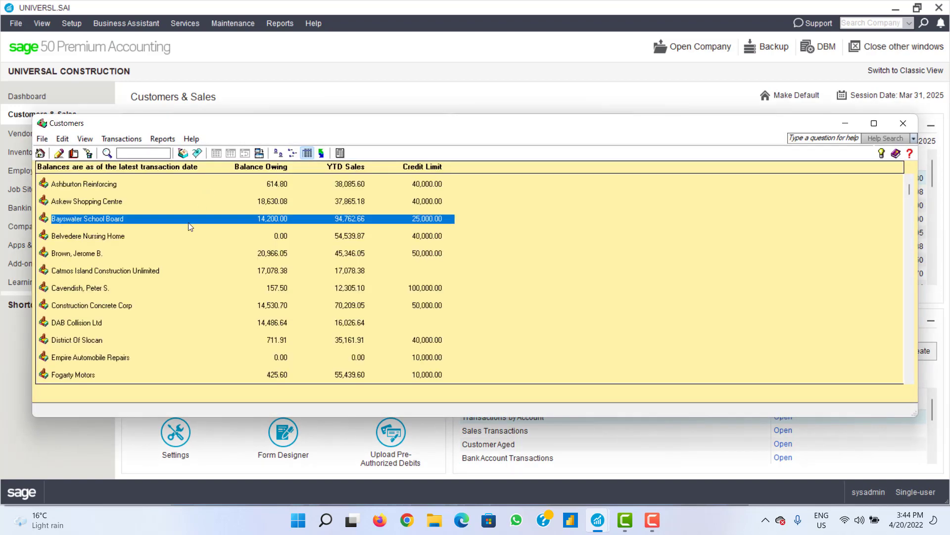
scroll(150, 278, down, 1)
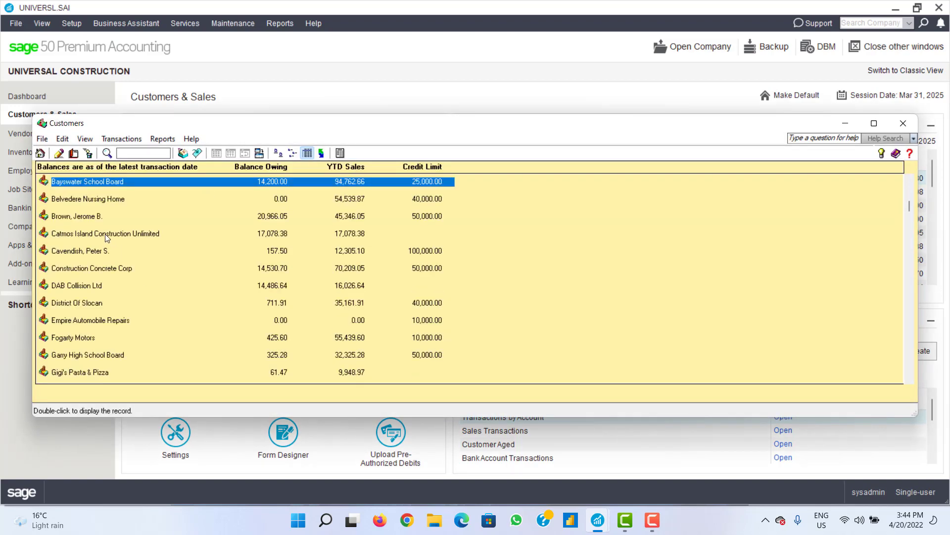
double_click(103, 234)
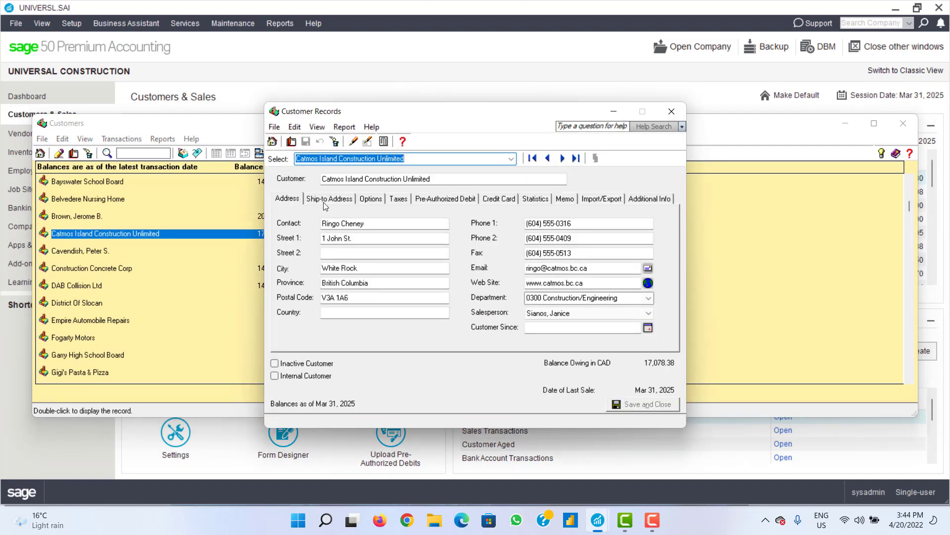
Step: Review the customer record's address, ship-to address, options, taxes and pre-authorized debit details, including the available bank account currencies and locations
click(295, 203)
click(328, 203)
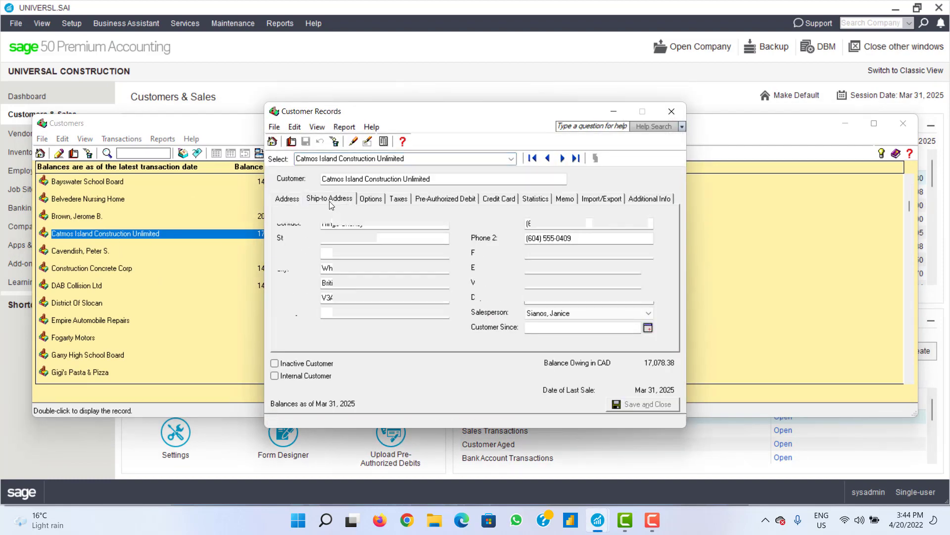
click(371, 202)
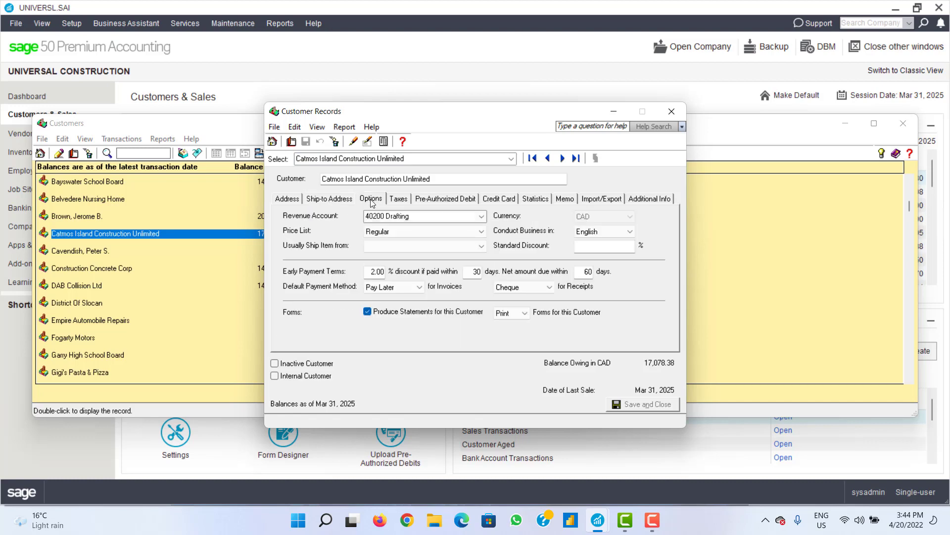
click(406, 198)
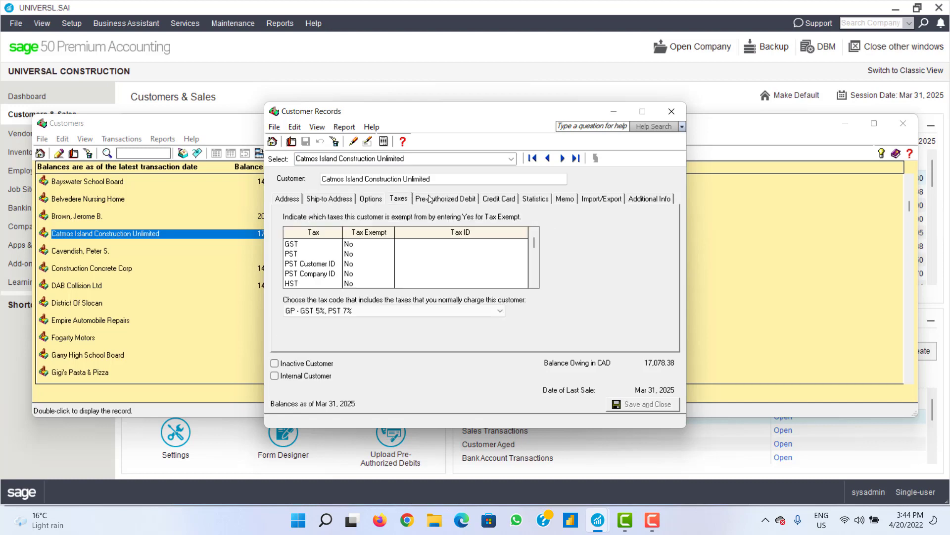
click(429, 198)
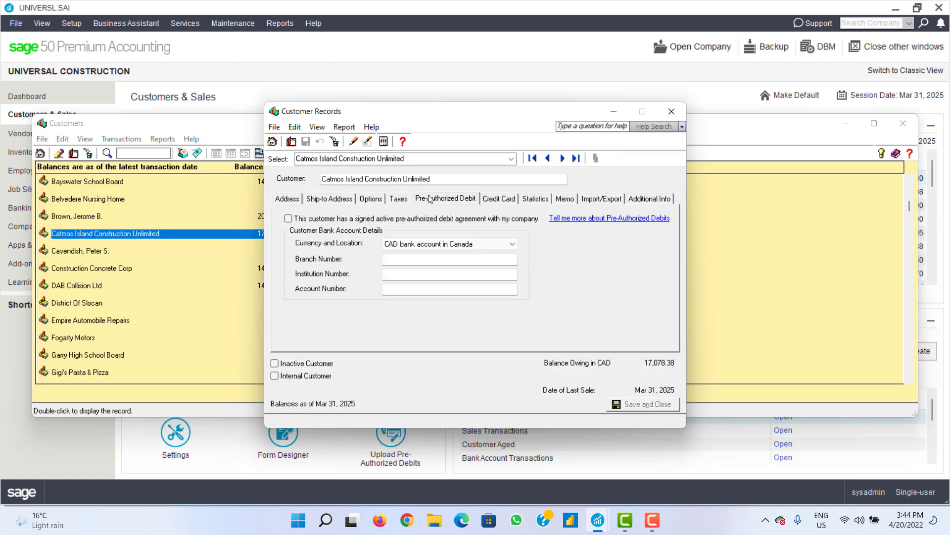
click(496, 244)
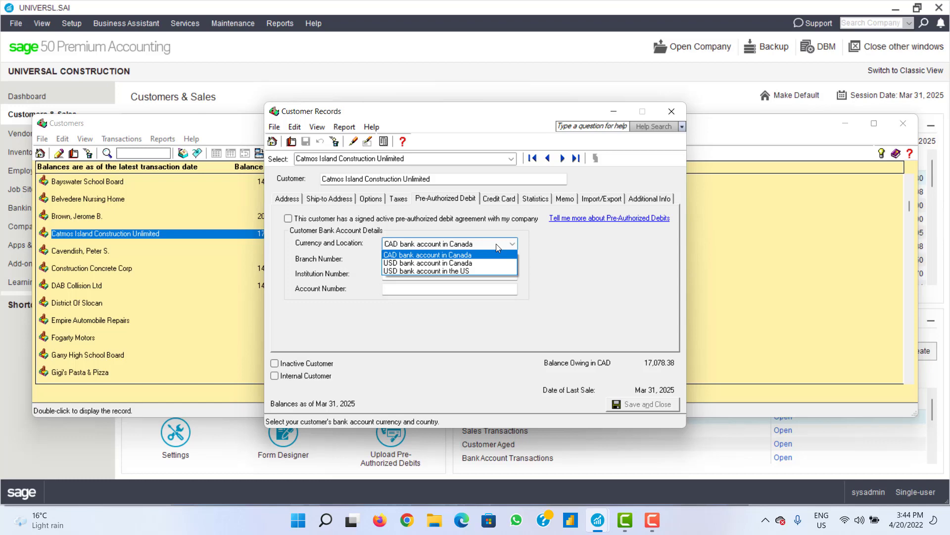
click(496, 243)
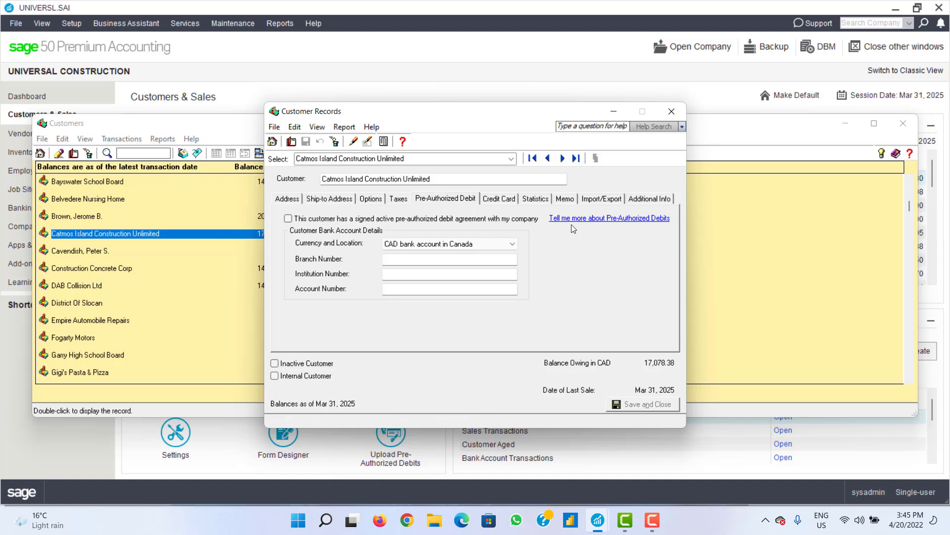
Step: Review the record's credit card, statistics, memo, import/export and additional information, return to its address details and close the record
click(500, 201)
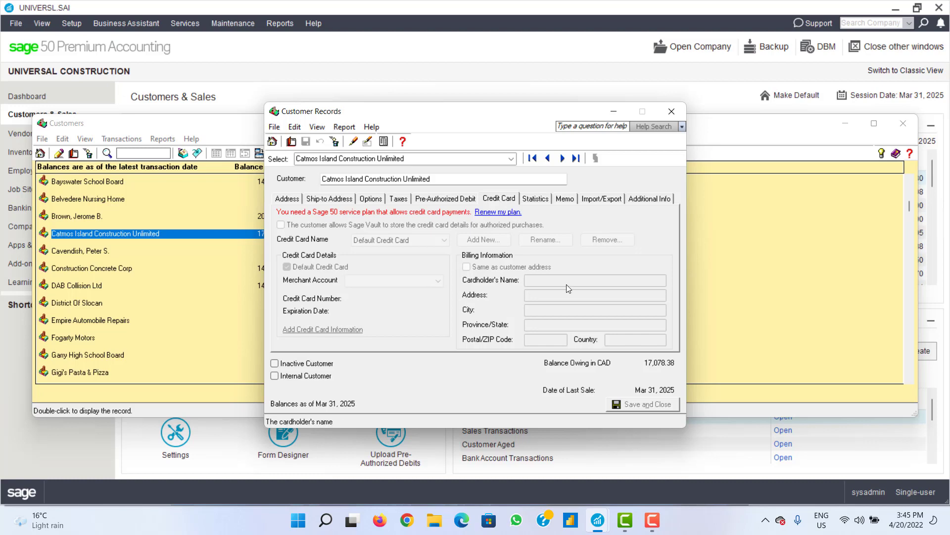
click(544, 200)
click(567, 201)
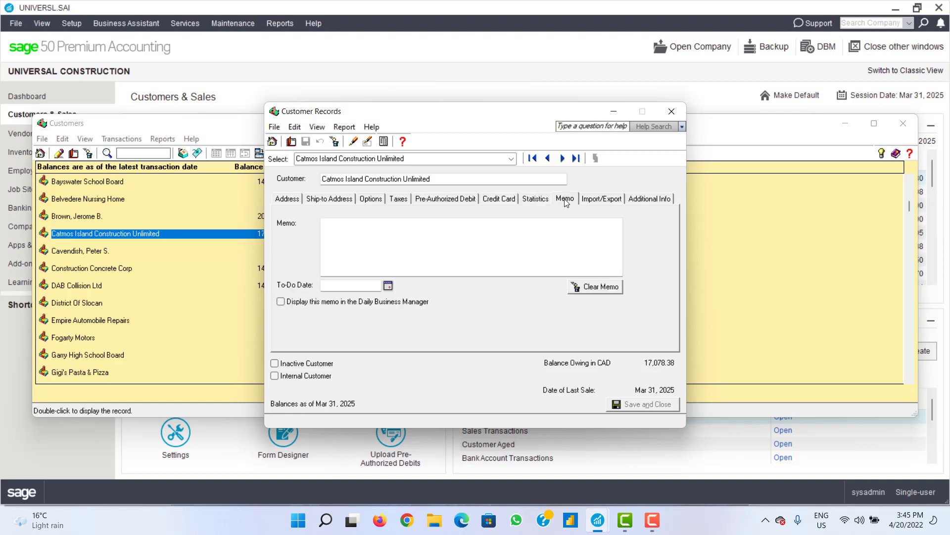
click(598, 200)
click(650, 200)
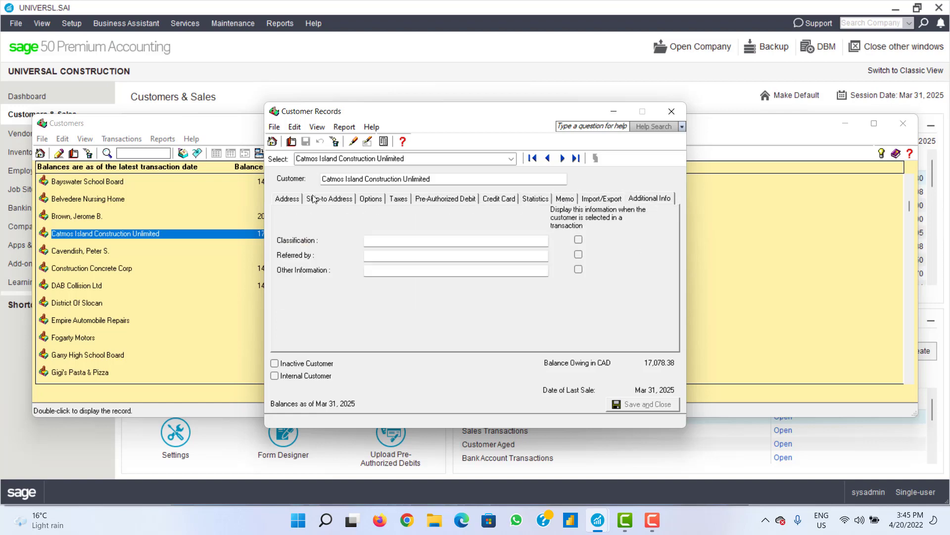
click(287, 198)
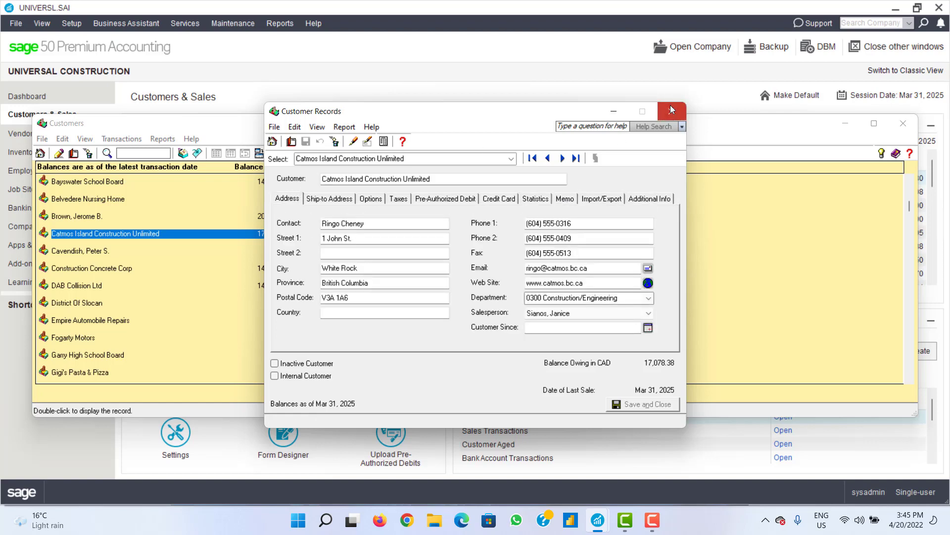
click(671, 110)
Step: Create a blank customer record, check the list of existing customers, and go to the address contact field
click(42, 139)
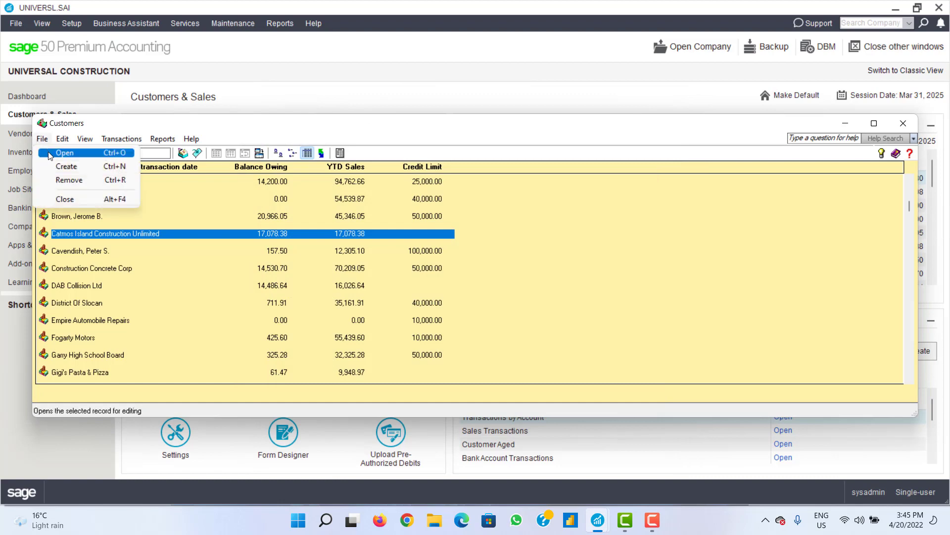
click(58, 166)
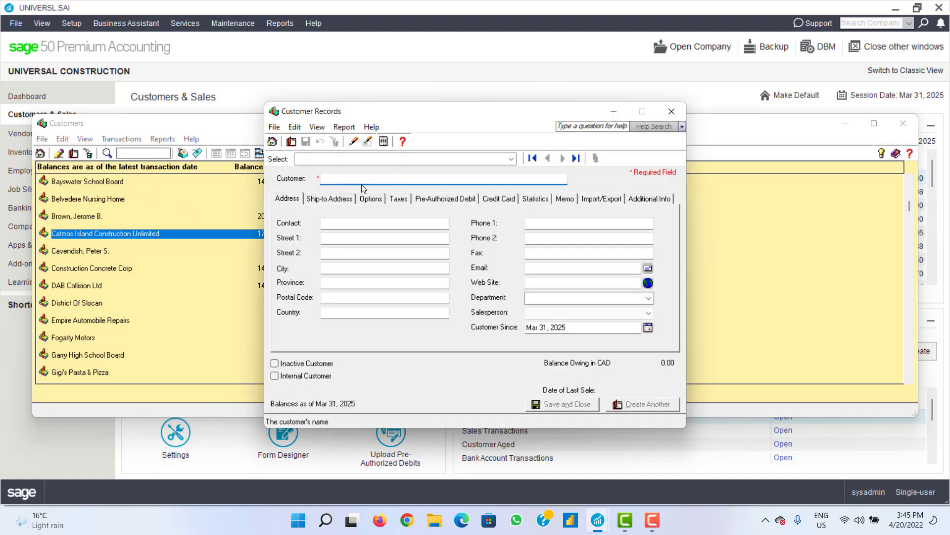
click(512, 159)
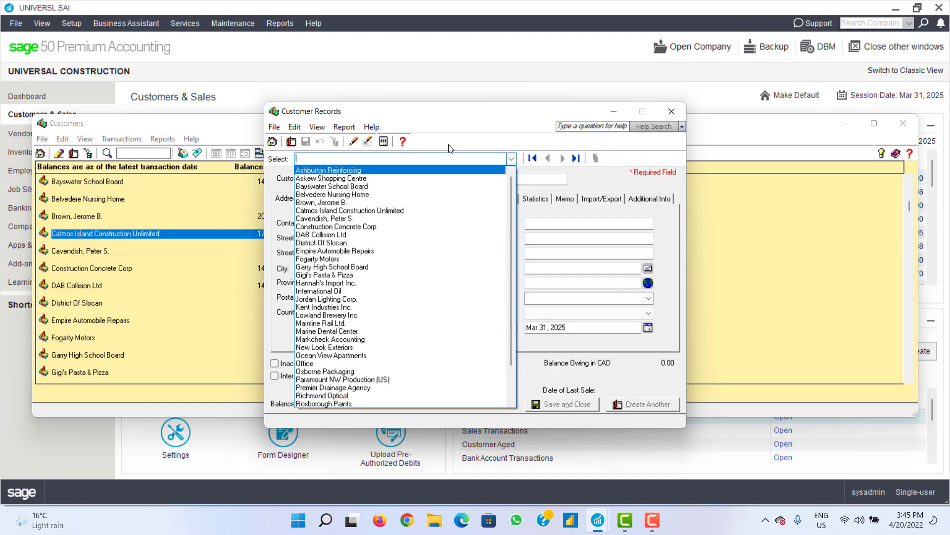
click(413, 158)
click(361, 180)
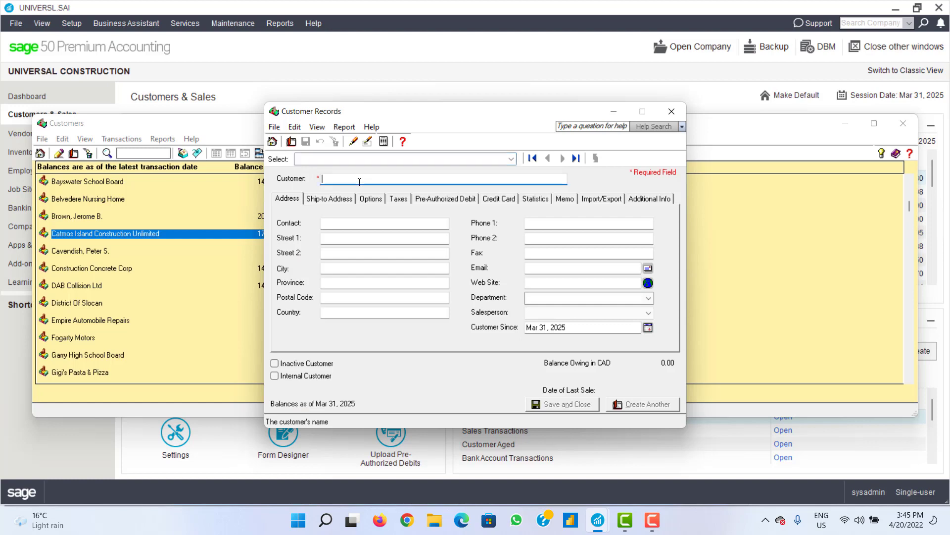
click(350, 226)
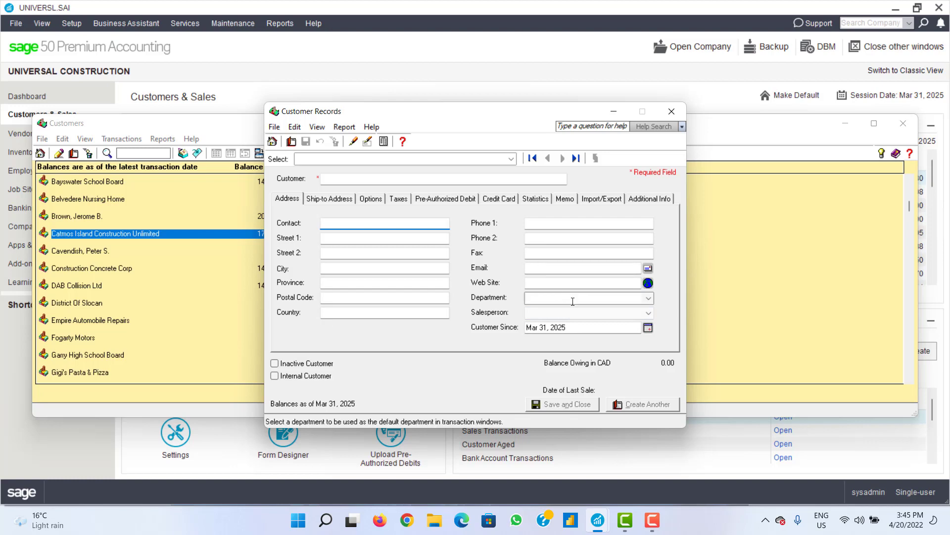
Step: Review the blank customer record's ship-to address, options, taxes, pre-authorized debit and credit card settings
click(337, 199)
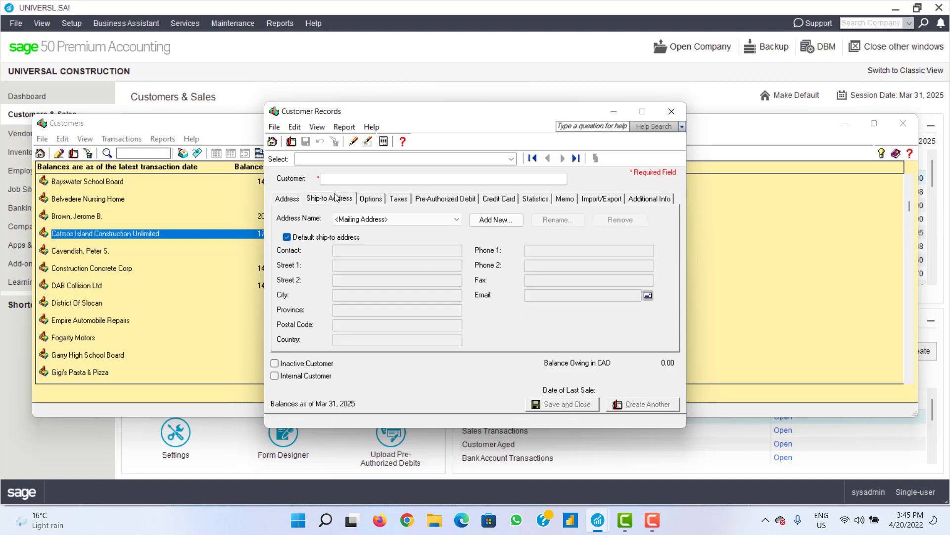
click(377, 200)
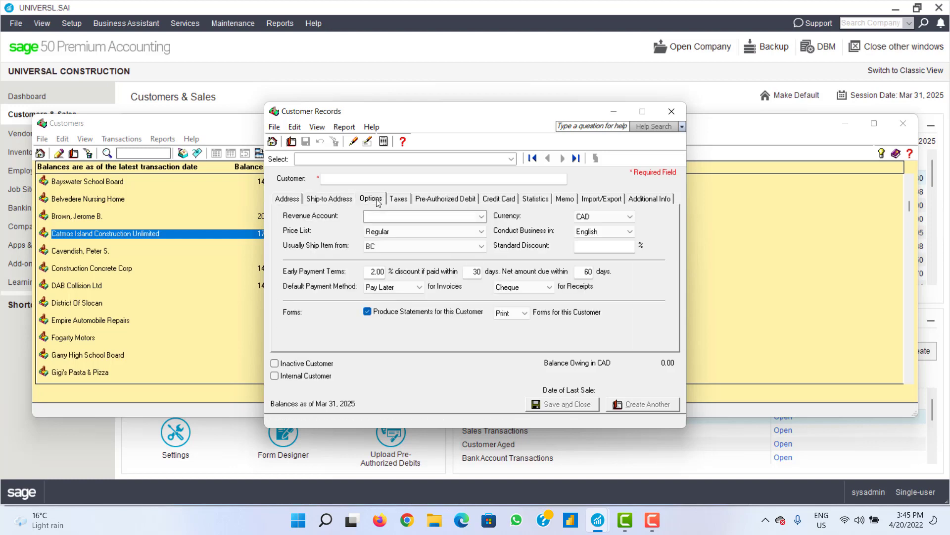
click(398, 200)
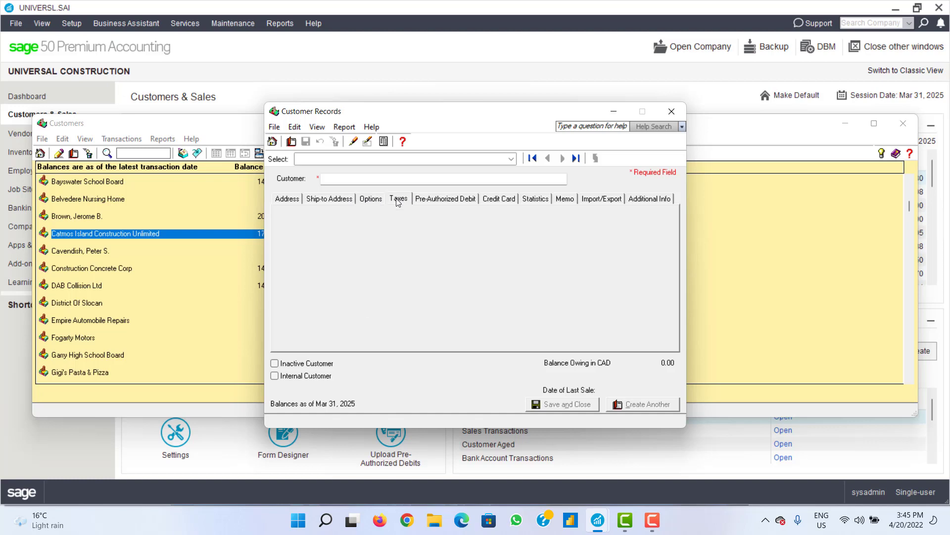
click(433, 200)
click(498, 203)
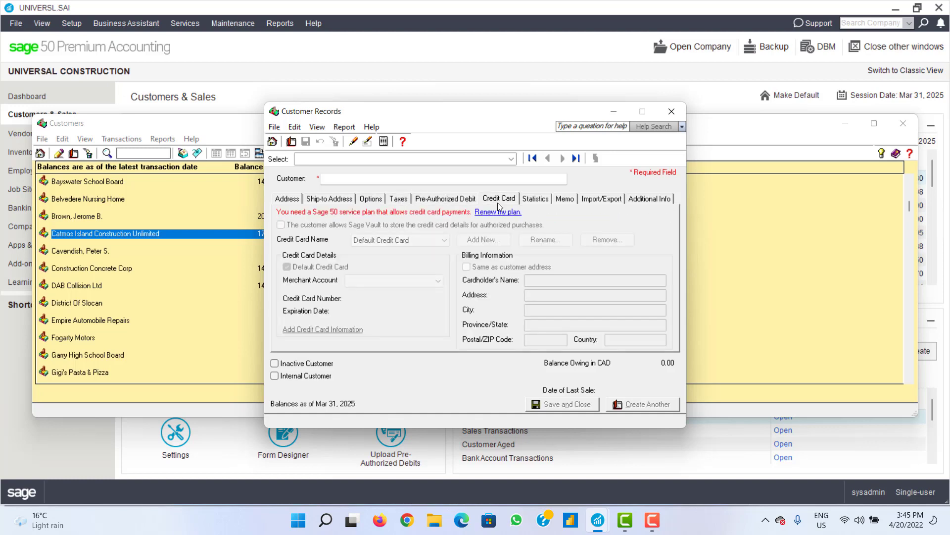
Step: Review the blank customer record's statistics and import/export settings, including the inventory items available for matching item numbers
click(536, 204)
click(594, 203)
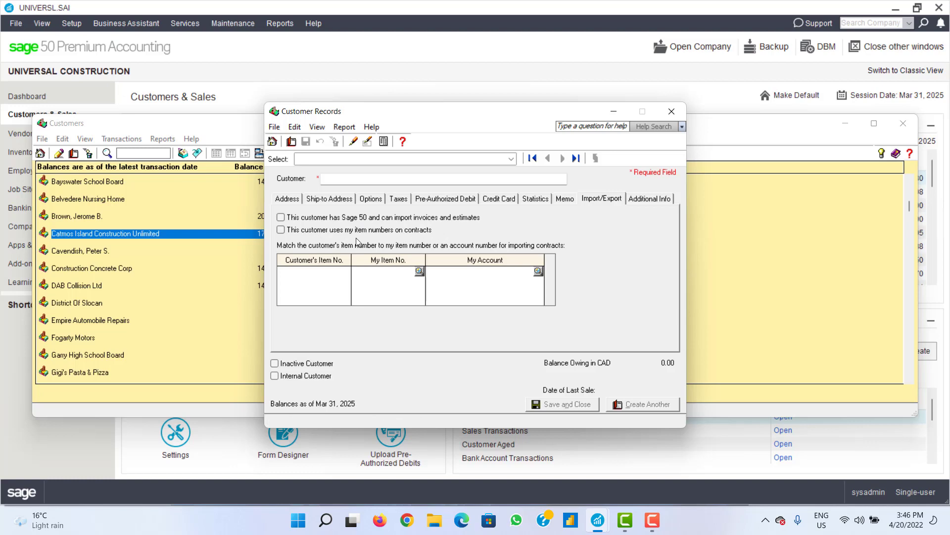
click(315, 270)
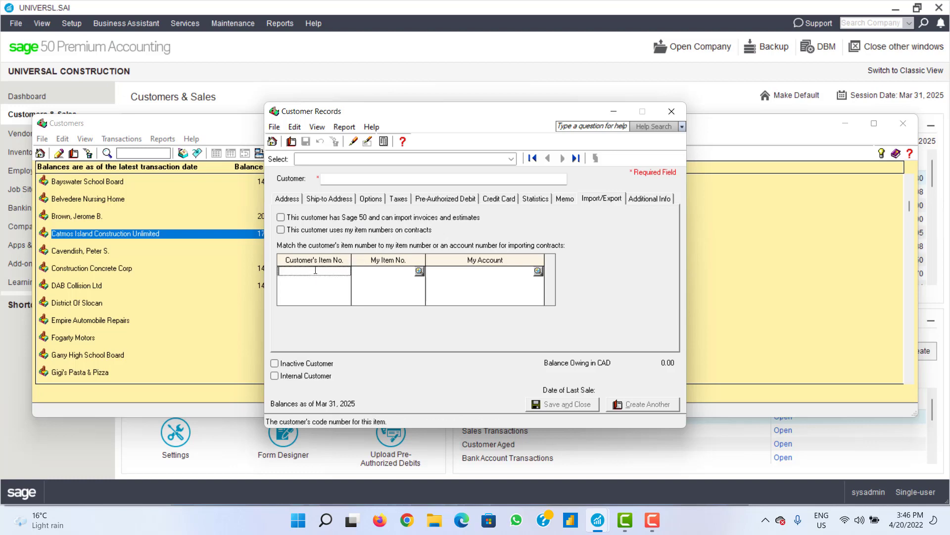
click(355, 274)
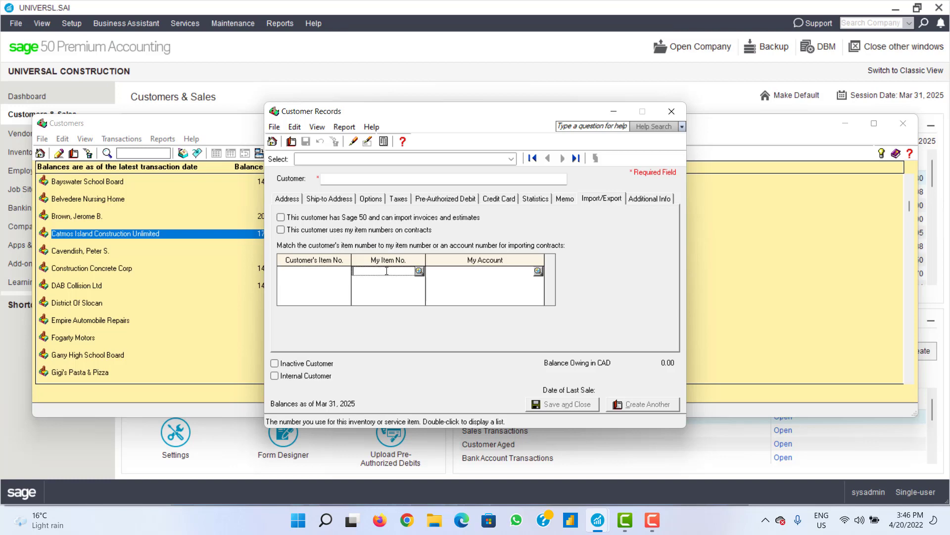
click(419, 272)
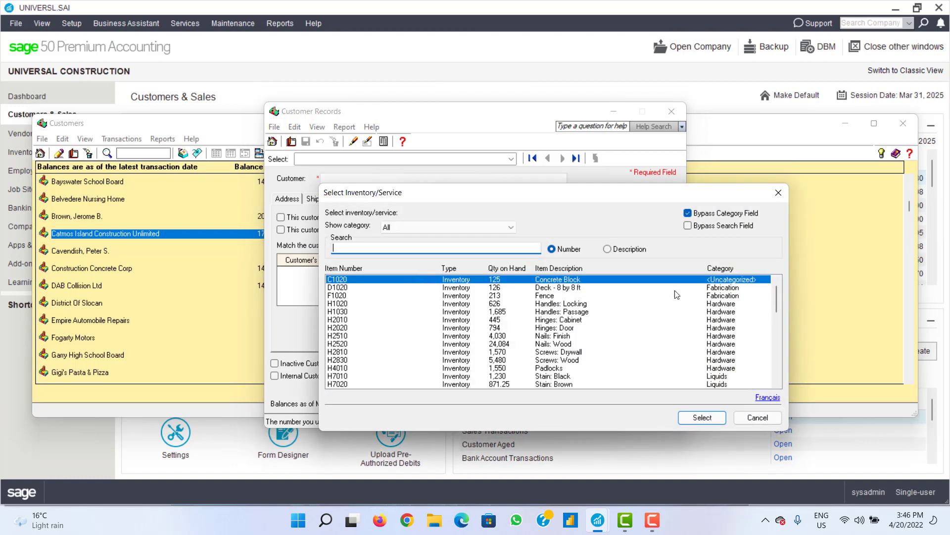
click(778, 192)
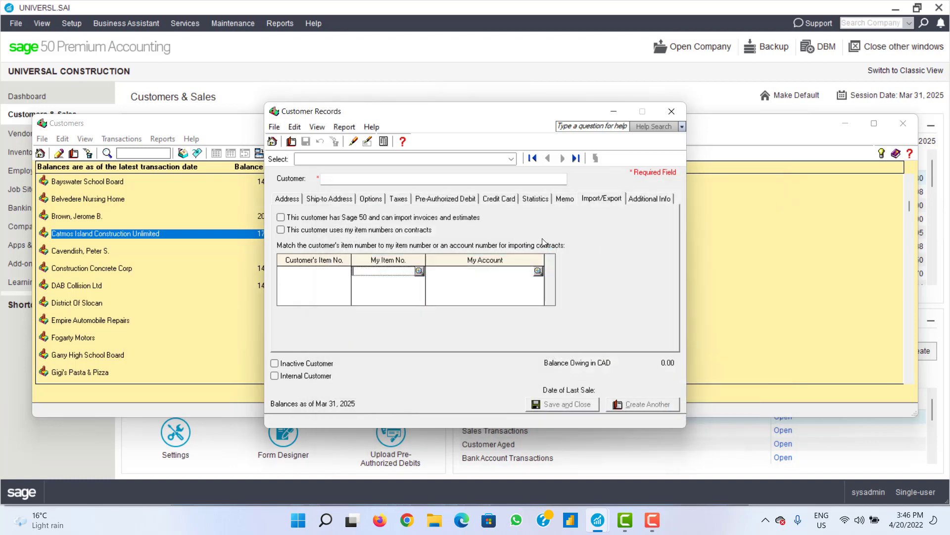
Step: Check the accounts available for matching imported contracts, and close the blank customer record and the customer list
click(538, 271)
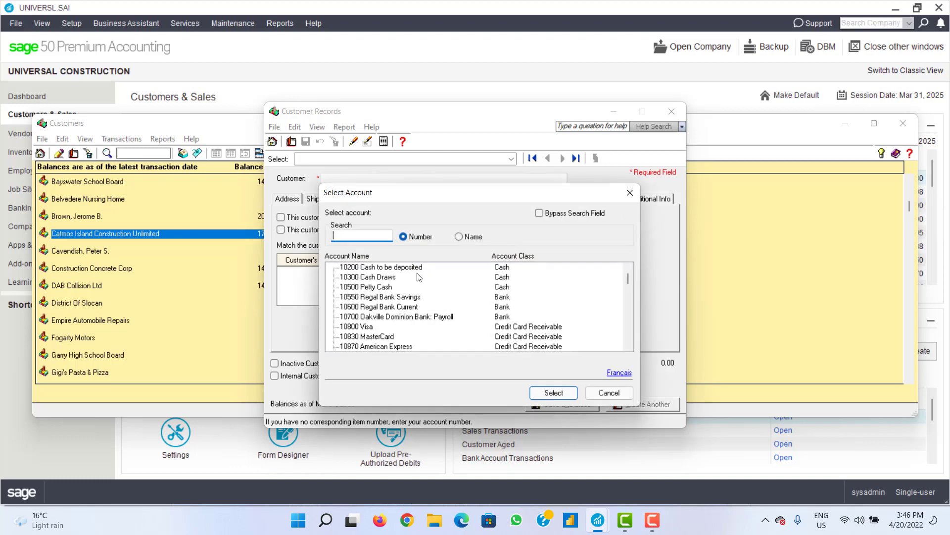
click(630, 192)
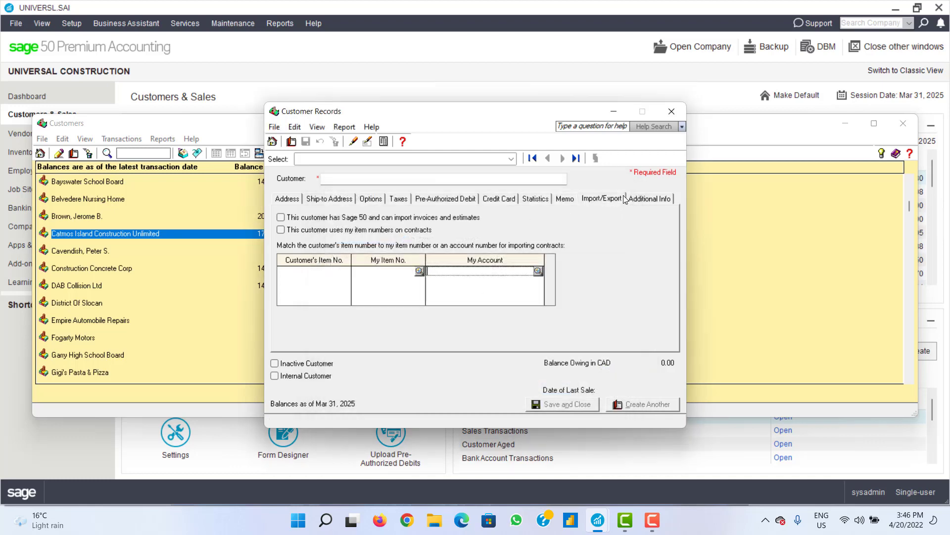
click(672, 112)
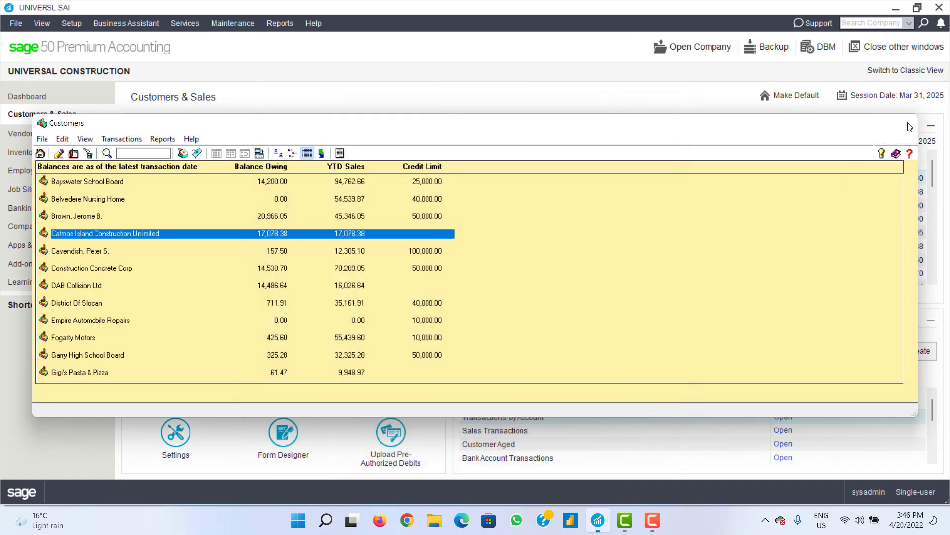
click(904, 123)
Step: View the job site records for Askew Shopping Centre and Basement Renovation, and close the record and the job site list
click(300, 181)
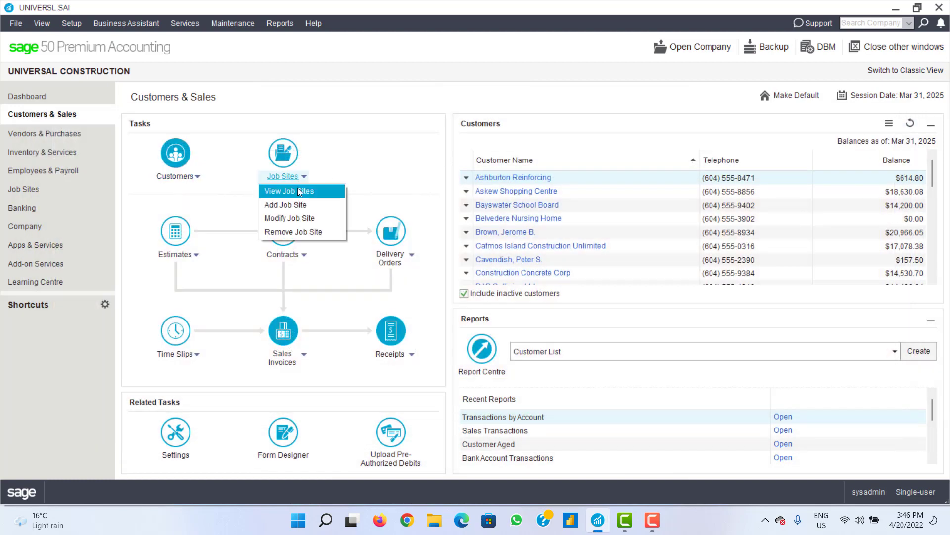
click(299, 192)
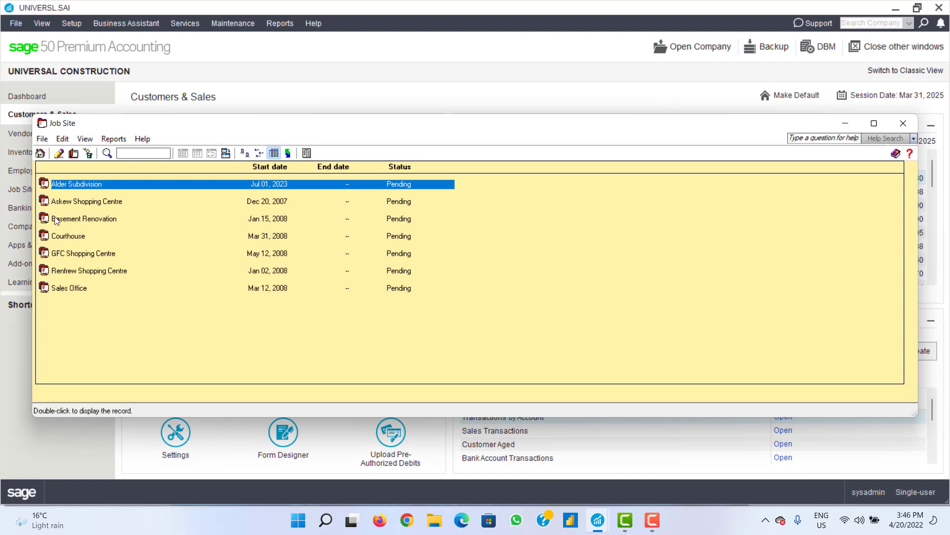
double_click(87, 202)
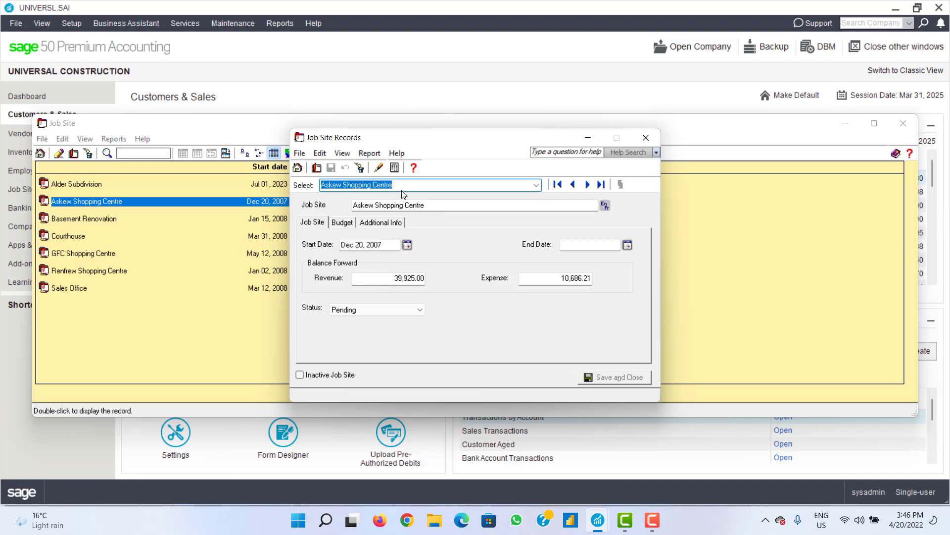
click(537, 186)
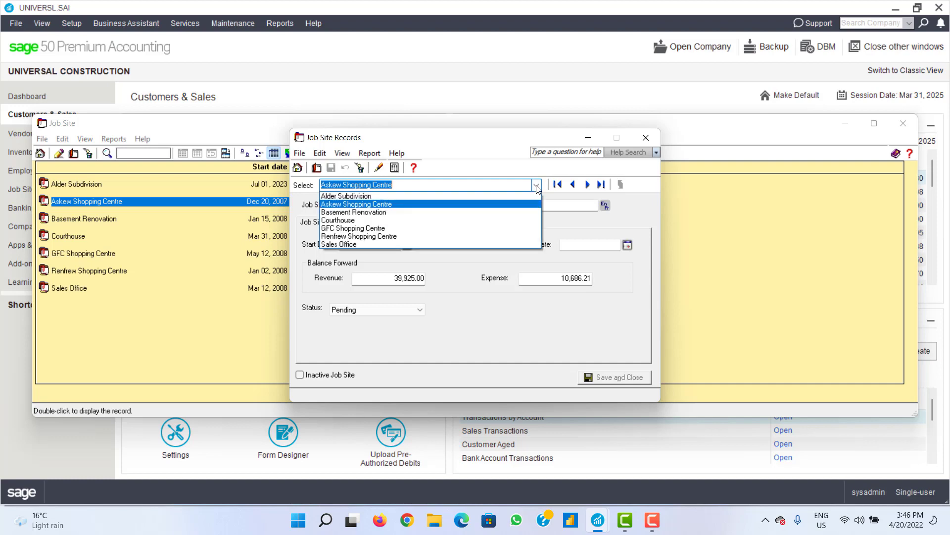
click(509, 212)
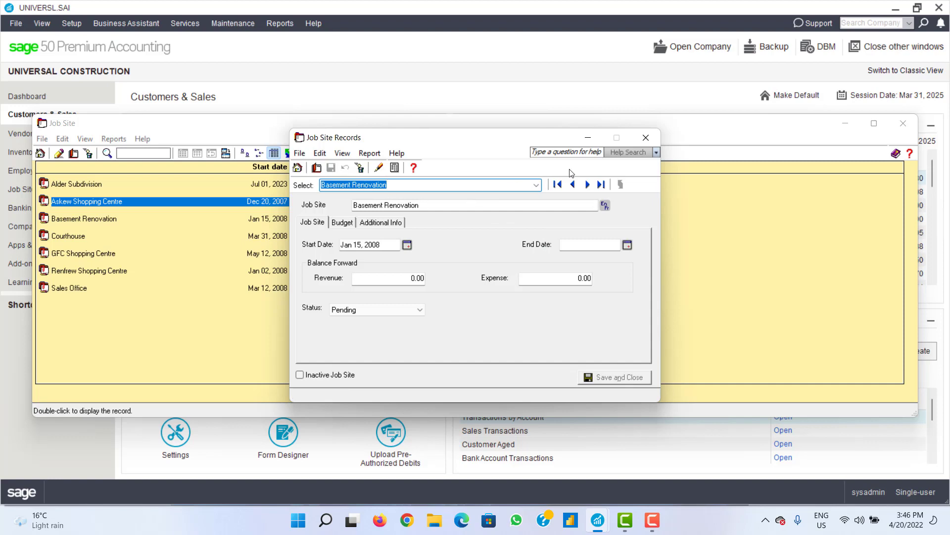
click(646, 139)
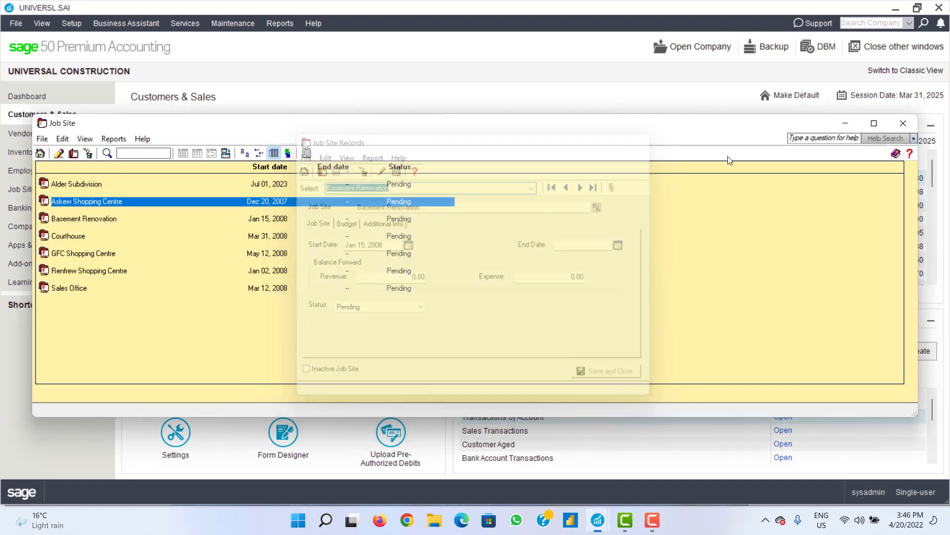
click(908, 126)
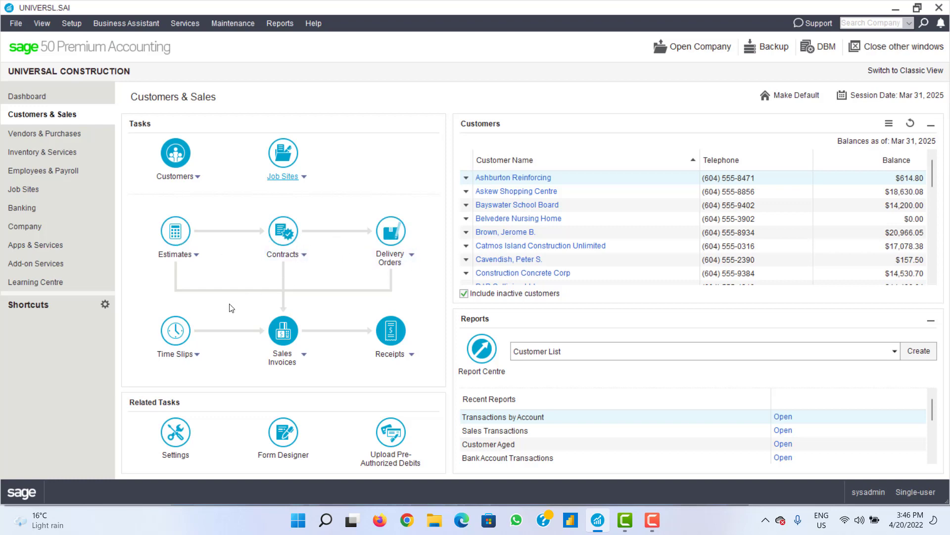
Step: Create a sales contract and choose DAB Collision Ltd as its customer
click(291, 255)
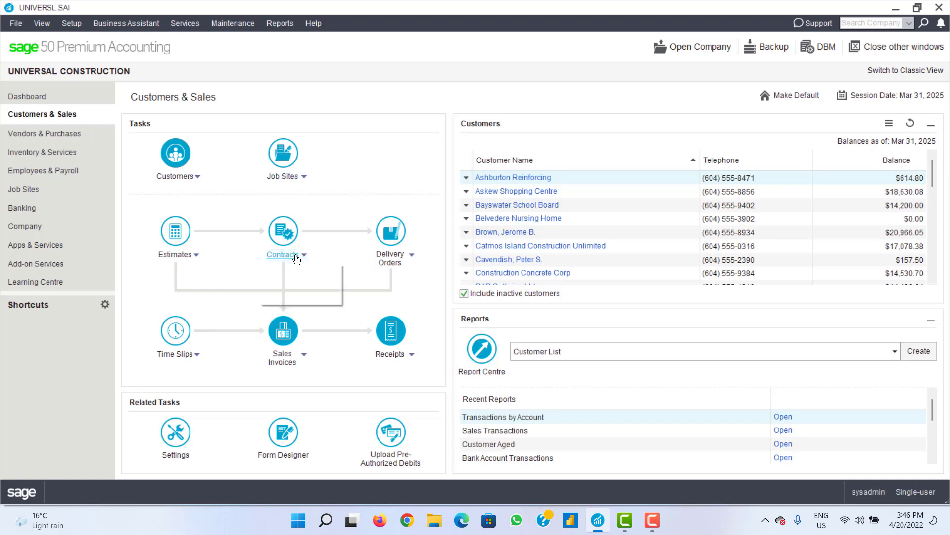
click(299, 270)
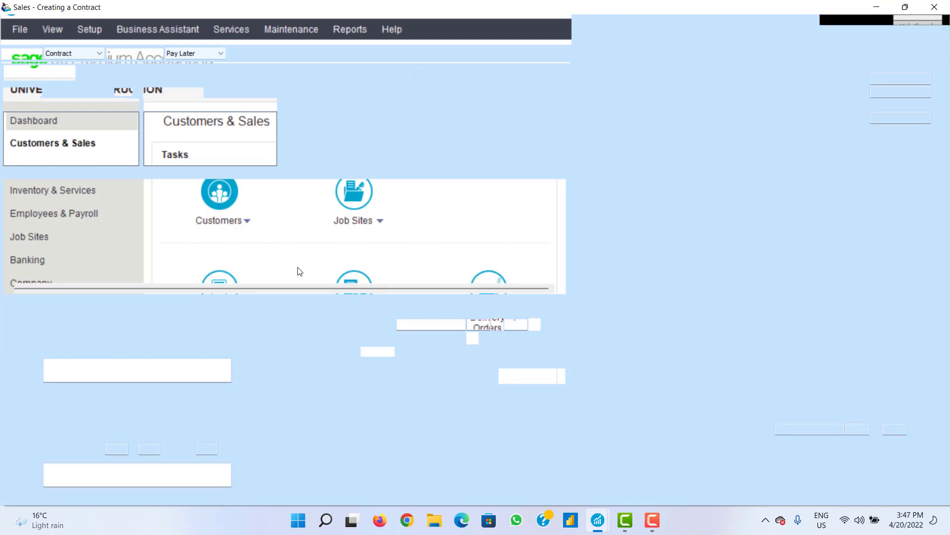
click(934, 7)
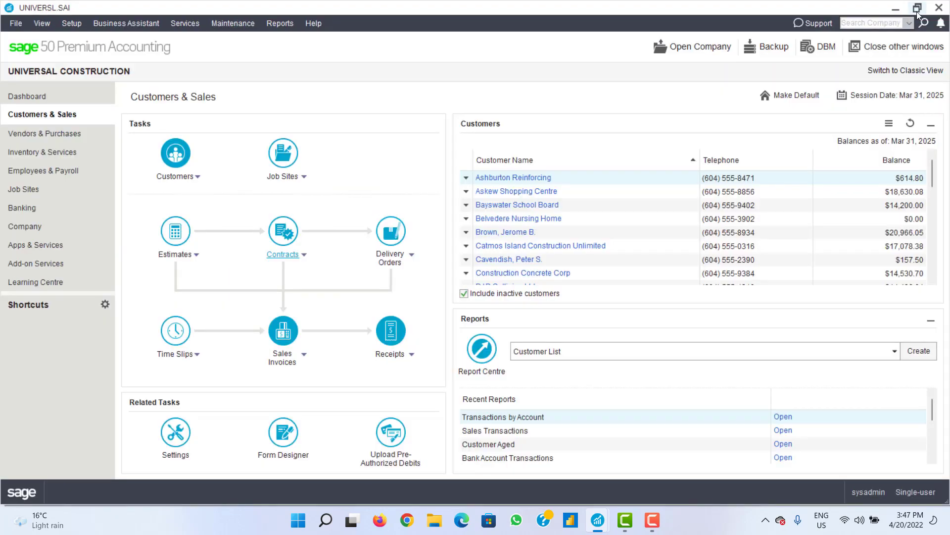
mouse_move(918, 15)
mouse_move(596, 517)
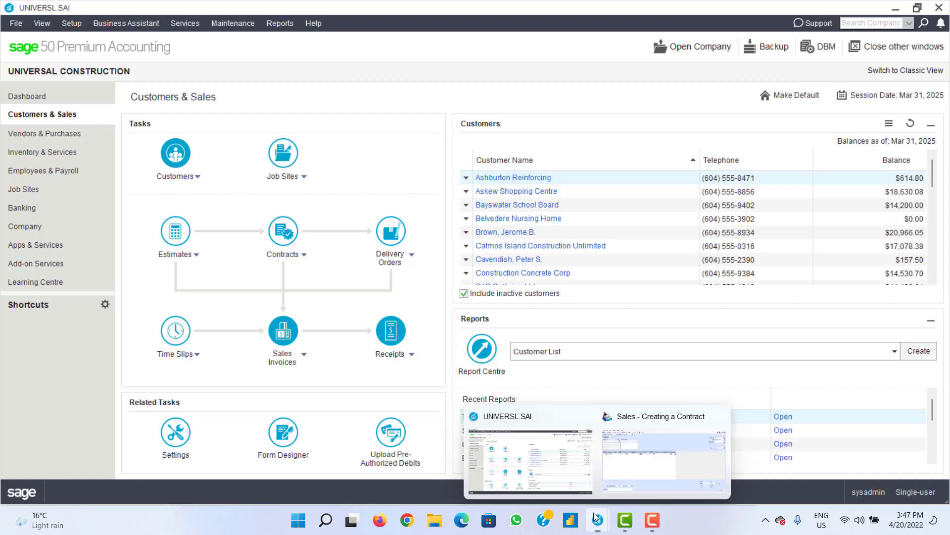
click(607, 431)
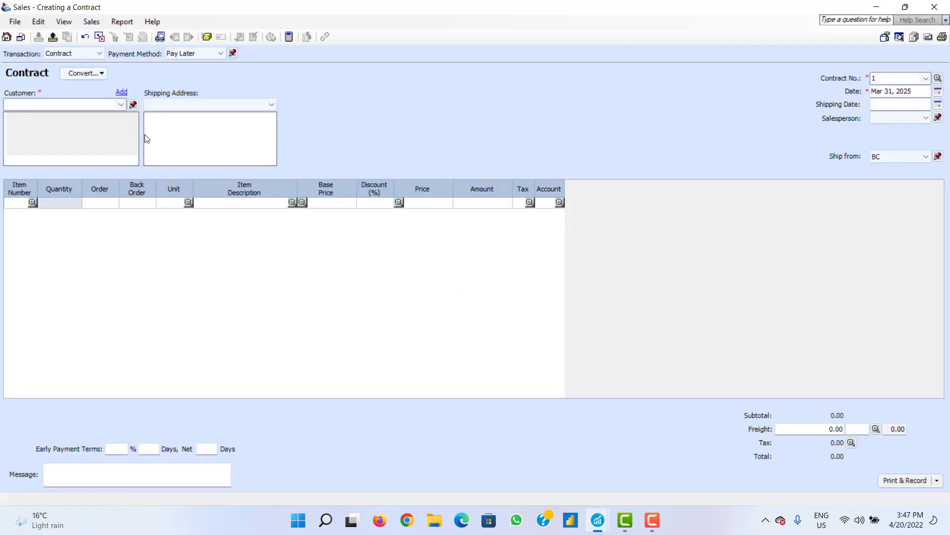
click(121, 104)
click(72, 188)
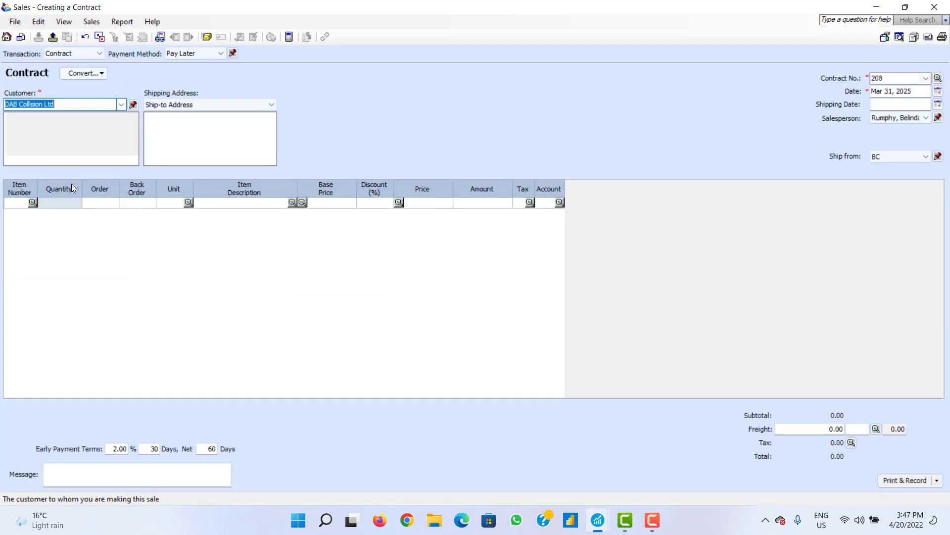
Step: Review the contract's item list and the category options in a blank inventory record, and discard the contract
click(32, 203)
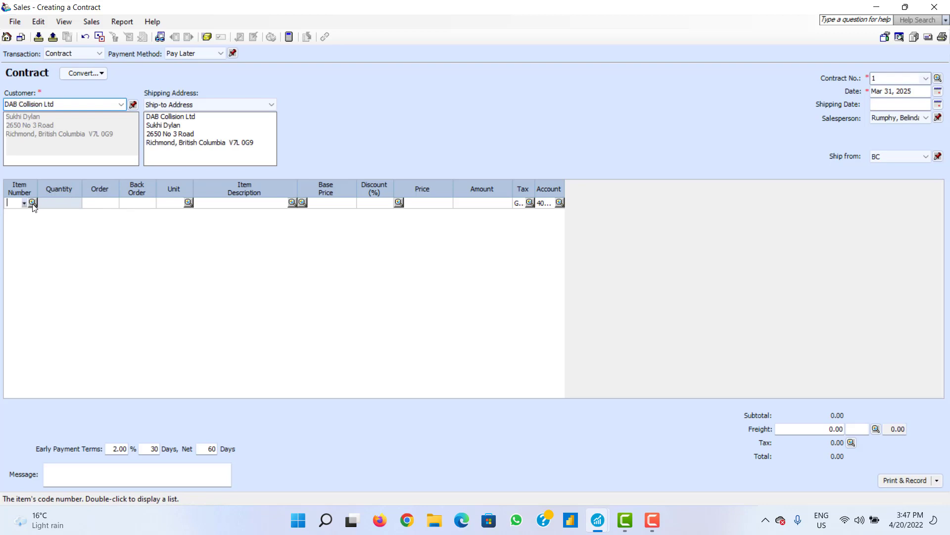
click(321, 274)
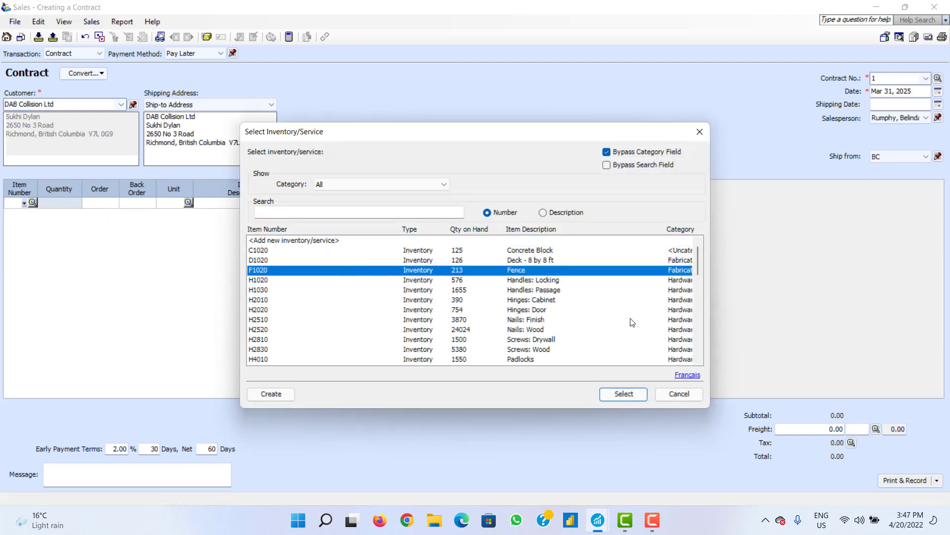
click(271, 392)
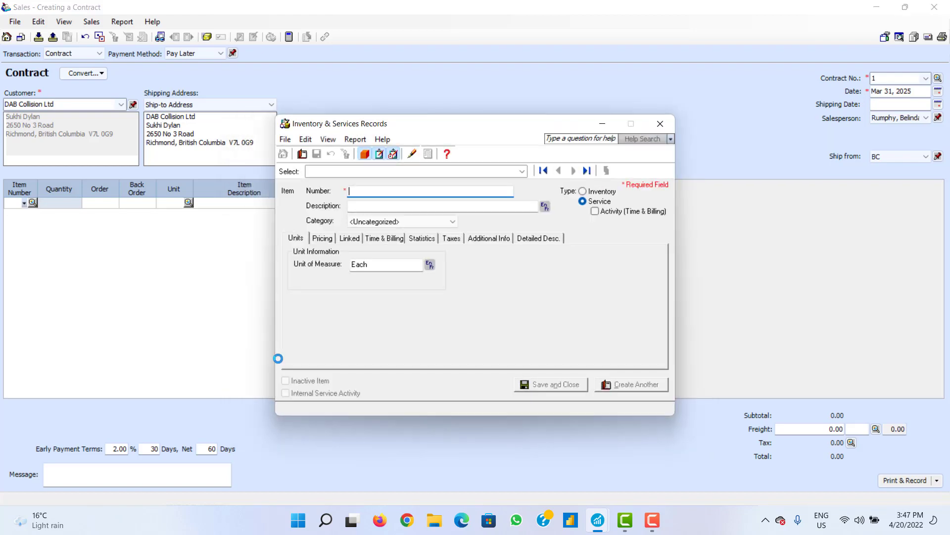
click(359, 206)
click(405, 224)
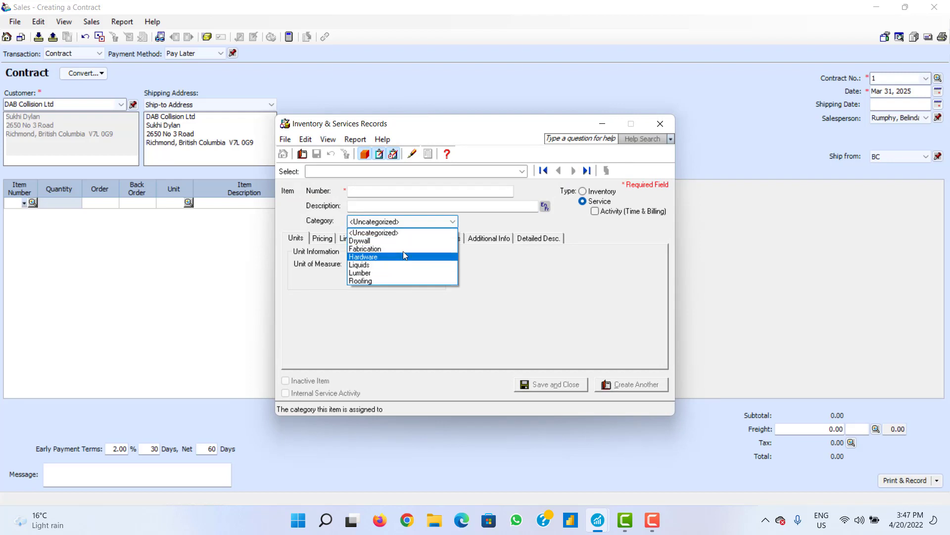
click(417, 222)
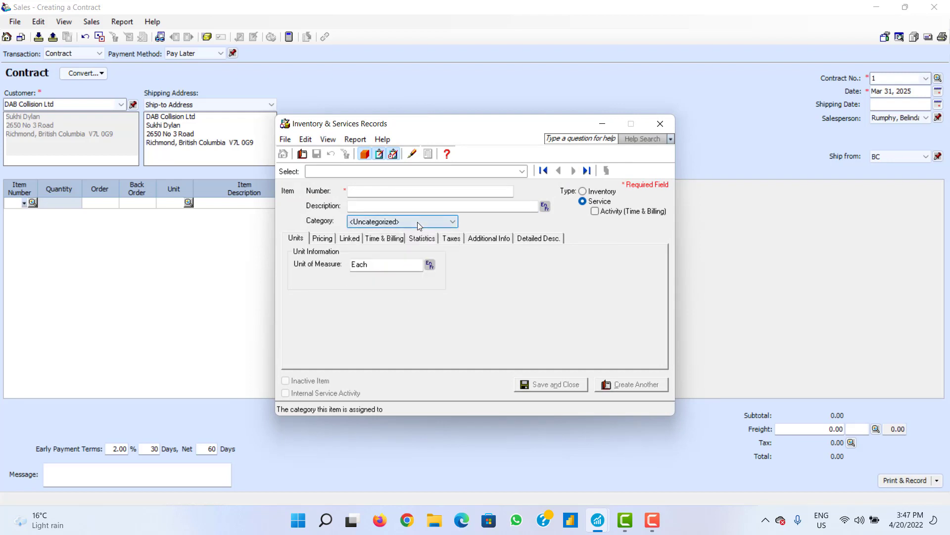
click(671, 123)
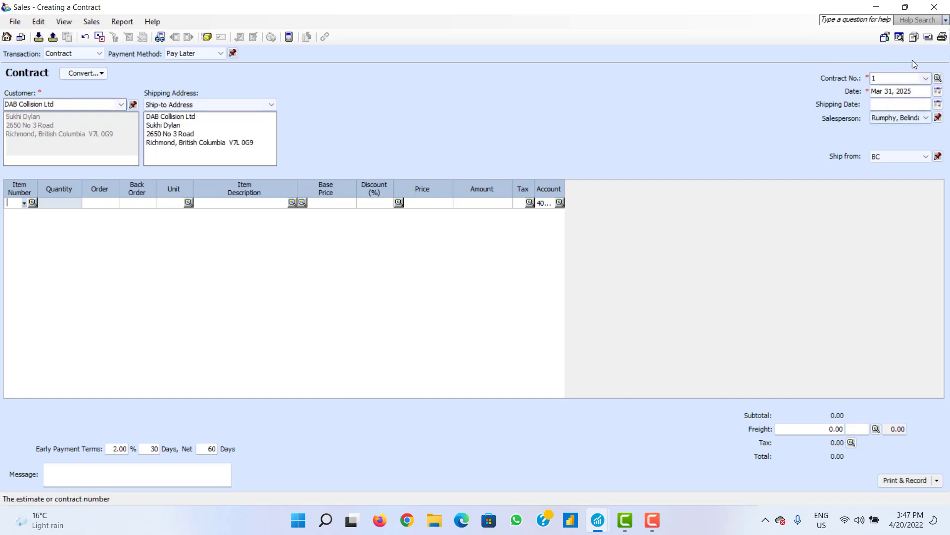
click(941, 9)
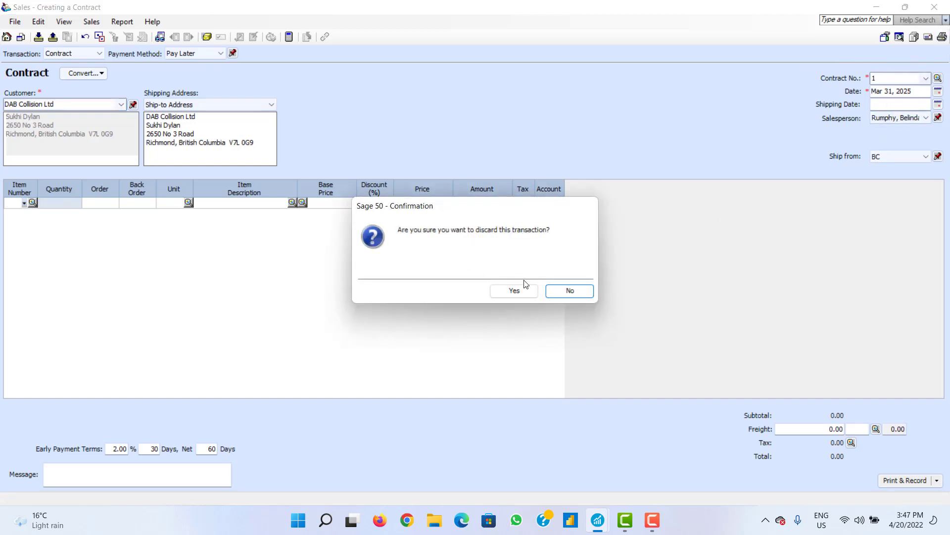
click(527, 293)
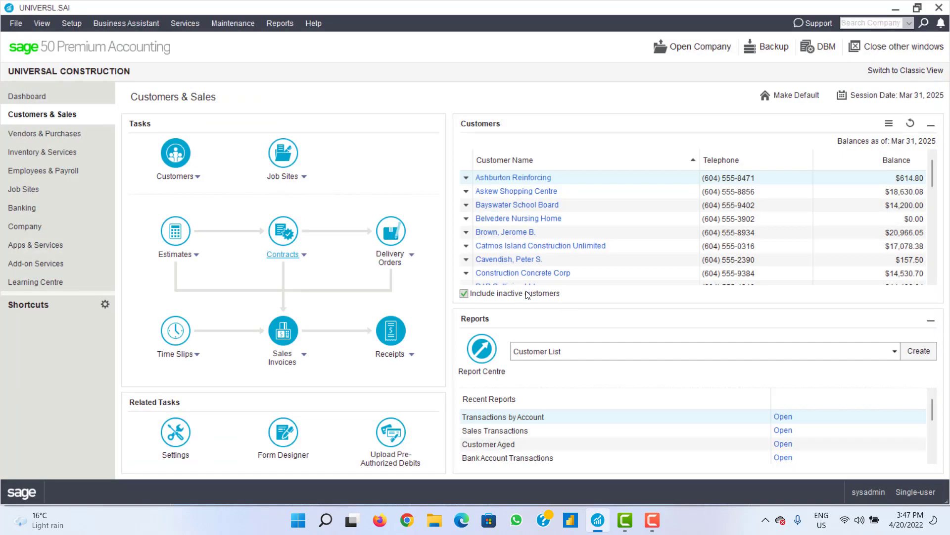
Step: Create a blank sales invoice and look at its form for adding a customer, closing that form without saving
click(304, 355)
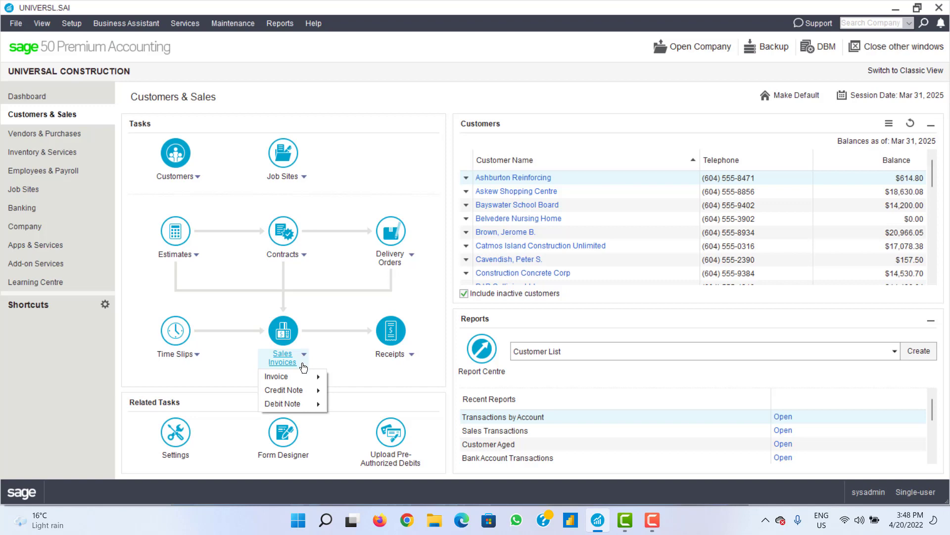
mouse_move(325, 379)
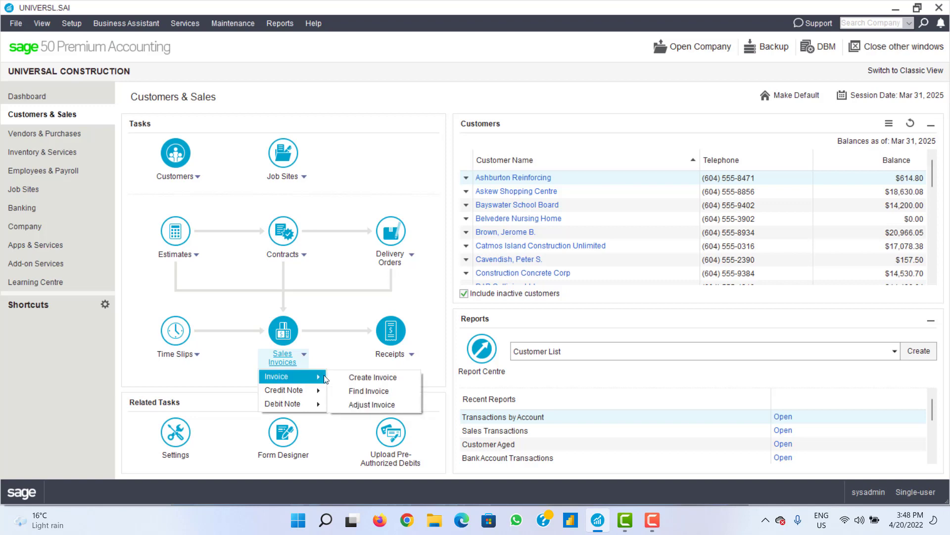
click(352, 378)
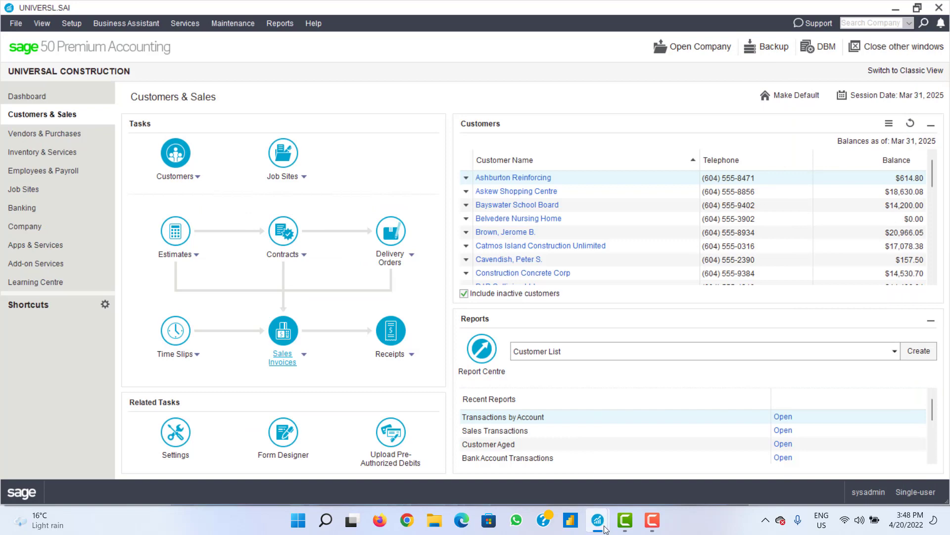
mouse_move(605, 529)
click(668, 500)
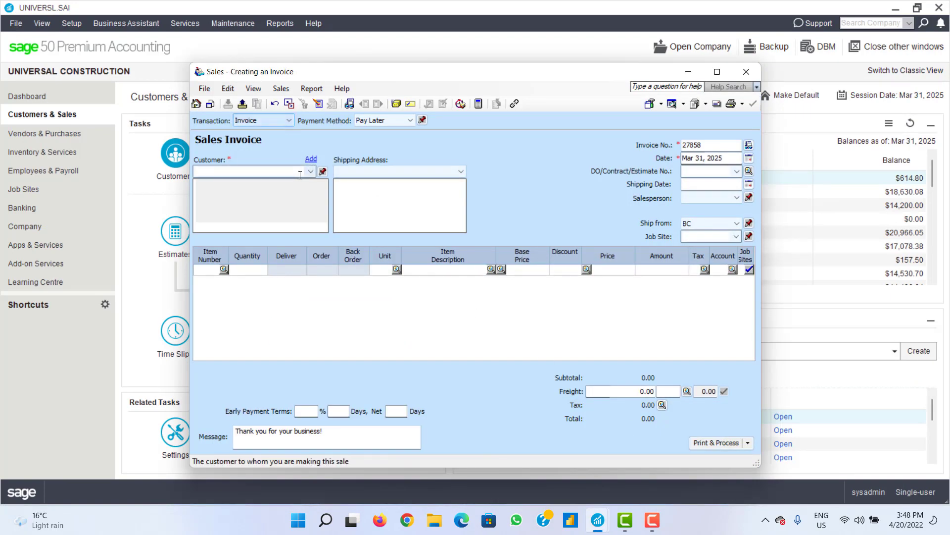
click(311, 159)
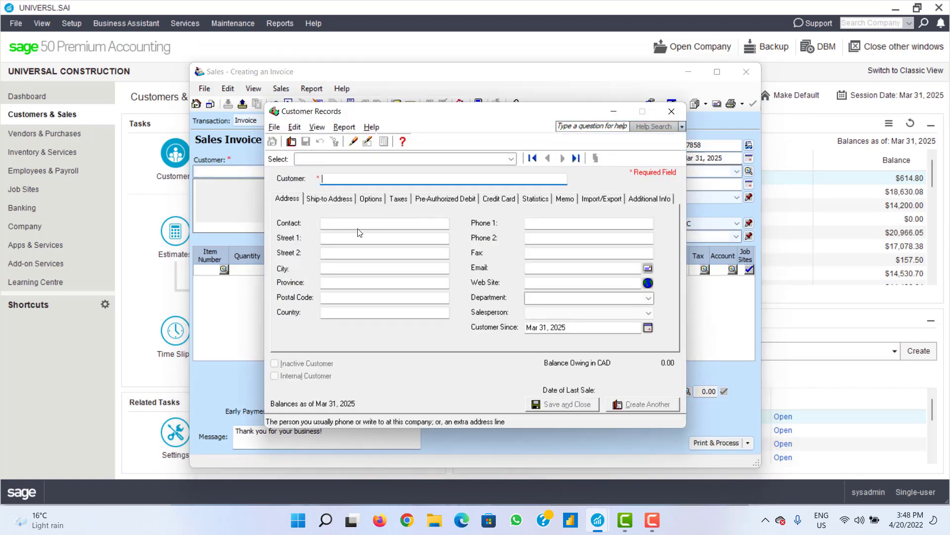
click(676, 112)
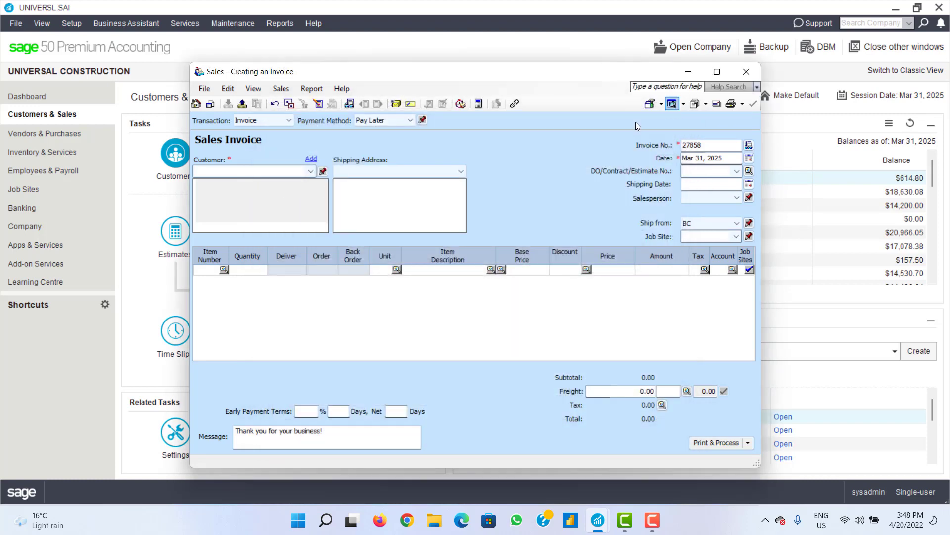
Step: Choose Catmos Island Construction Unlimited as the invoice's customer and set the invoice number to 27859
click(311, 172)
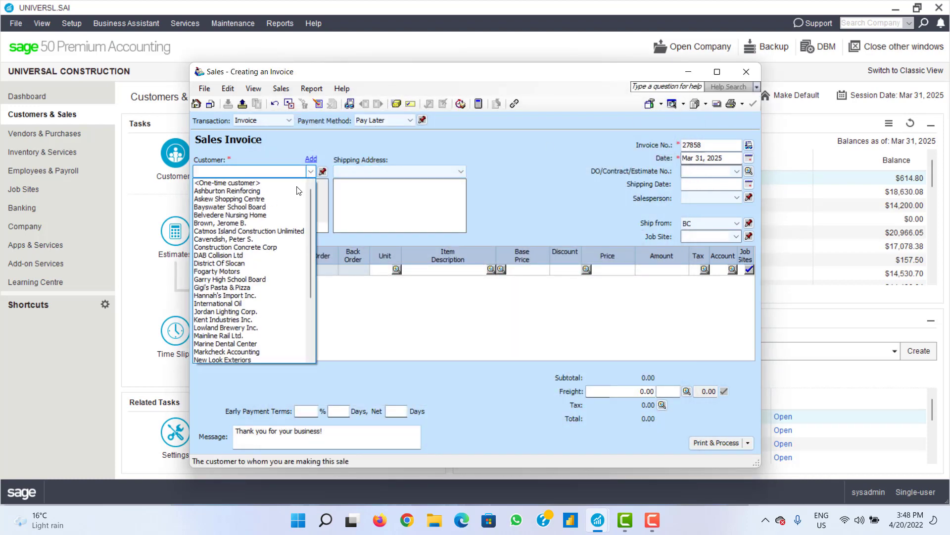
click(275, 231)
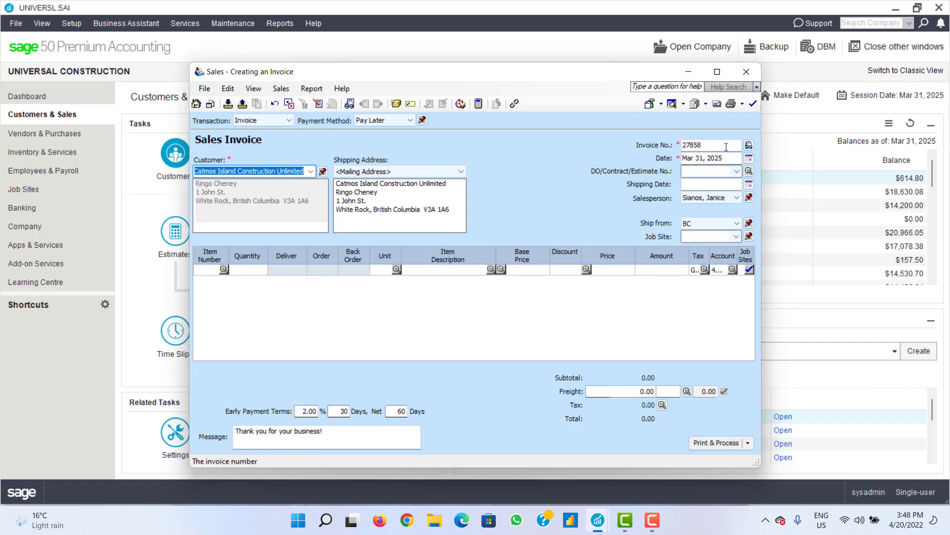
click(707, 144)
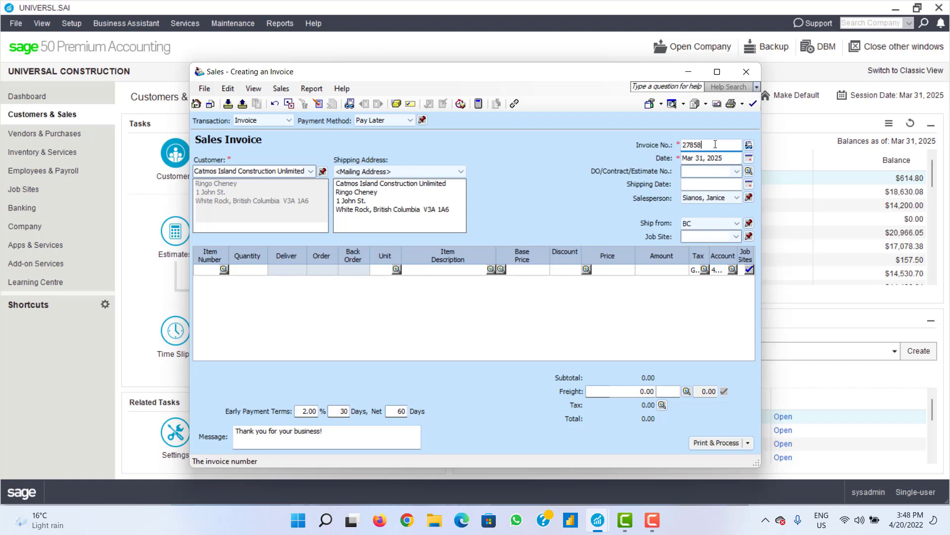
key(BackSpace)
text(9)
Step: Check the invoice's DO/Contract/Estimate number choices without selecting one
click(718, 170)
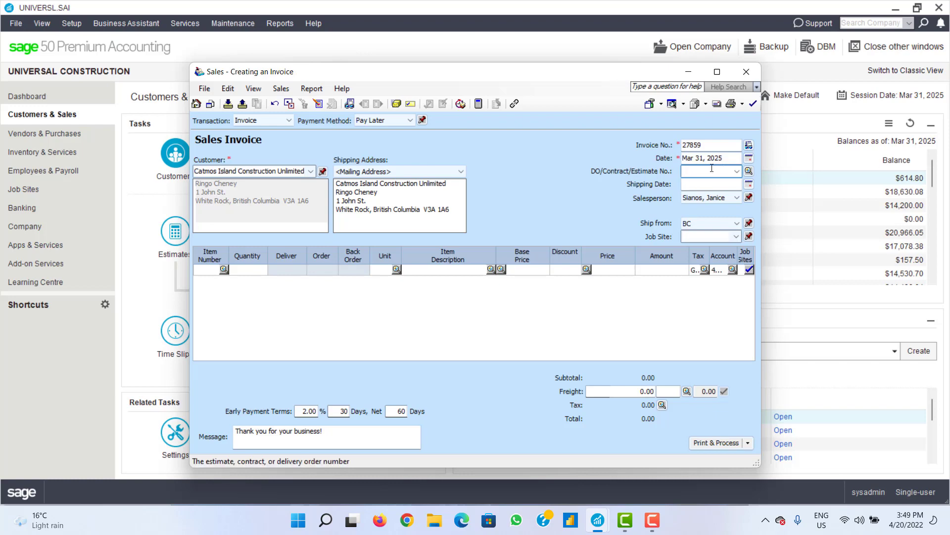
click(736, 172)
click(736, 172)
key(Tab)
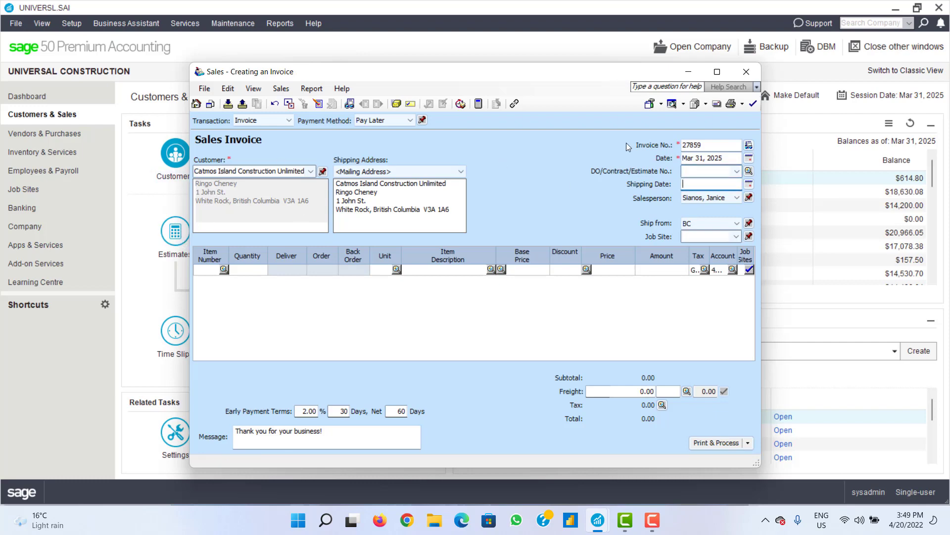
click(708, 172)
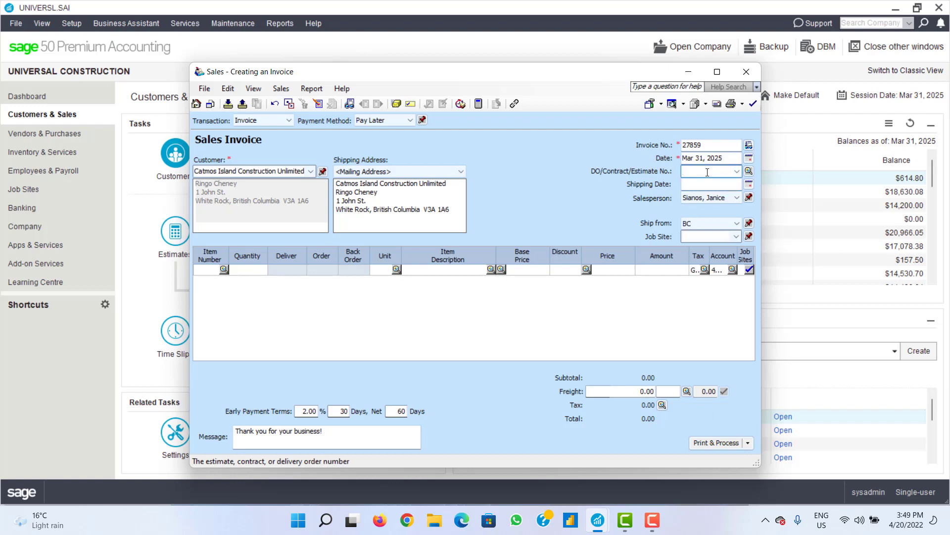
Step: Review the list of salespeople and set the invoice's salesperson to blank
click(729, 200)
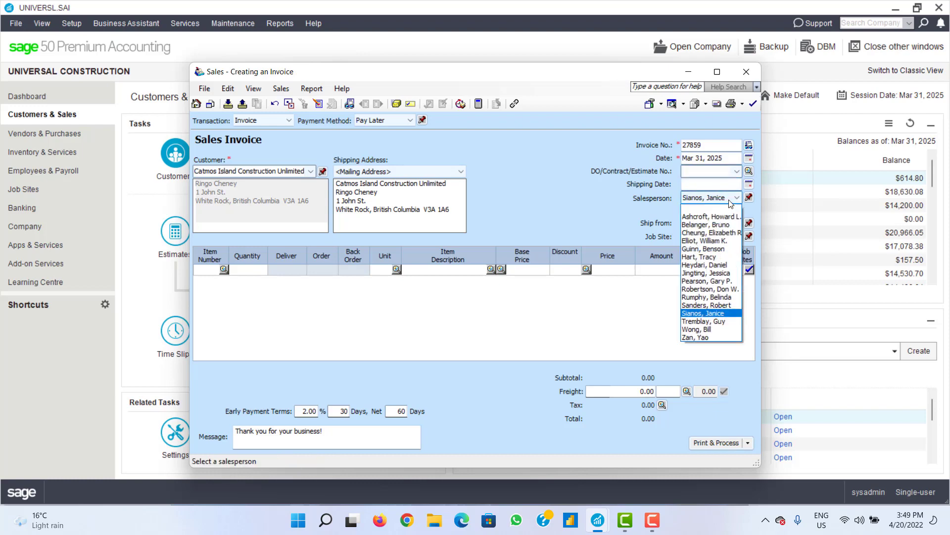
click(730, 202)
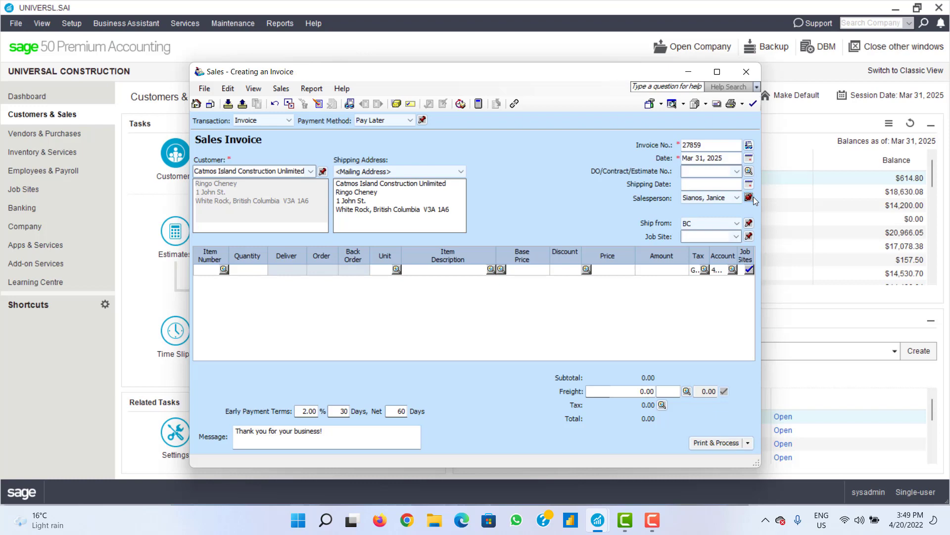
click(736, 198)
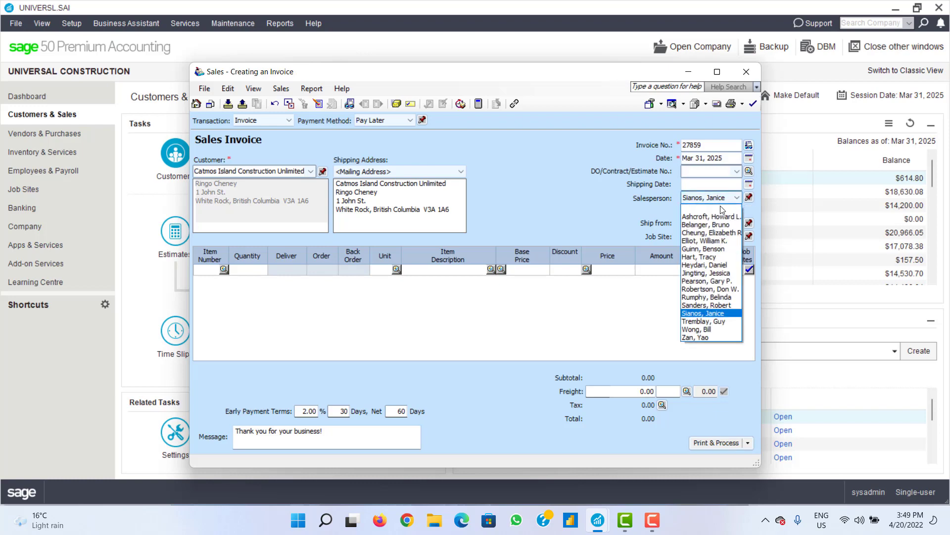
click(717, 208)
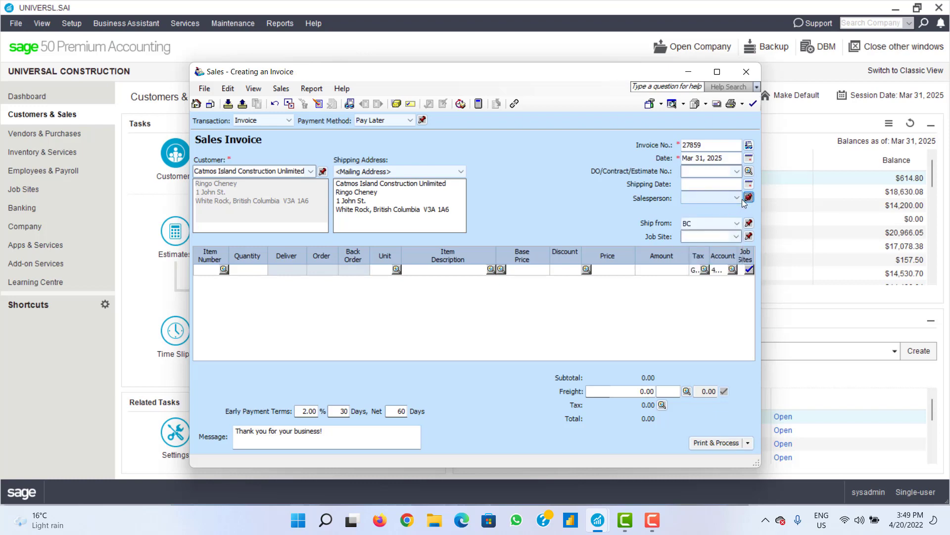
click(739, 197)
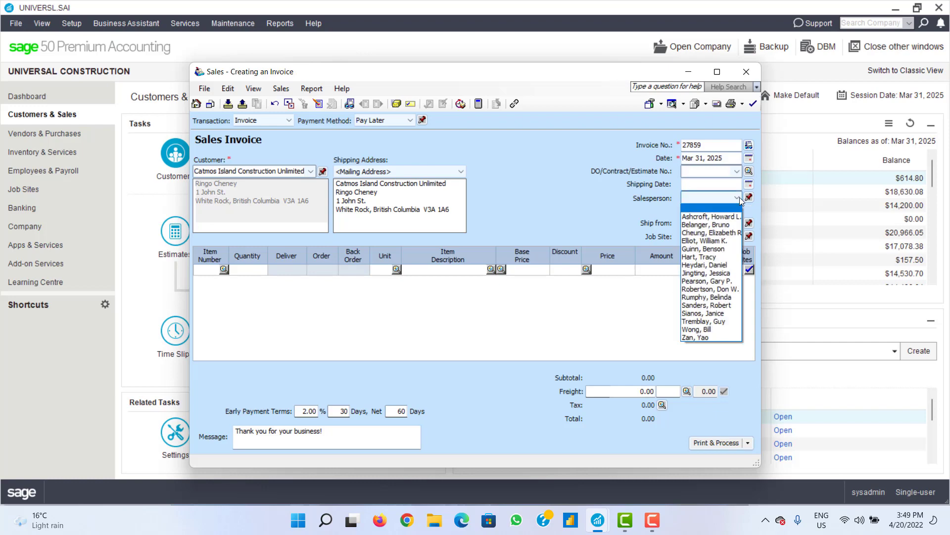
click(580, 221)
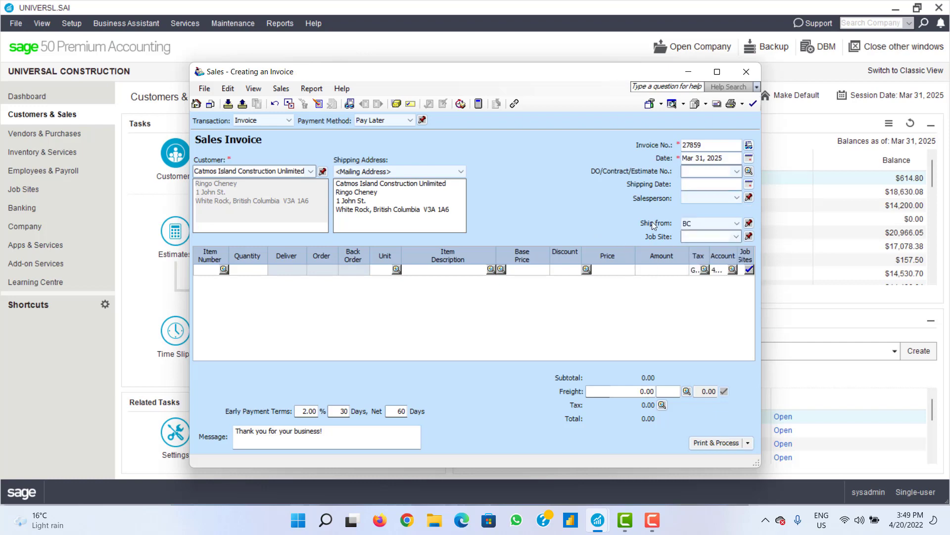
Step: Review the invoice's ship-from locations and job site options, and check the shipping date field
click(707, 224)
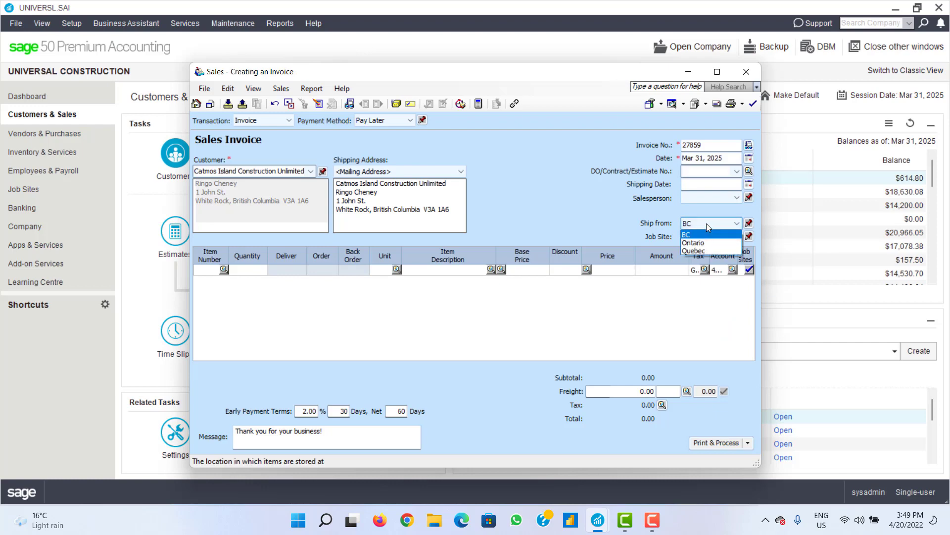
click(707, 224)
click(737, 237)
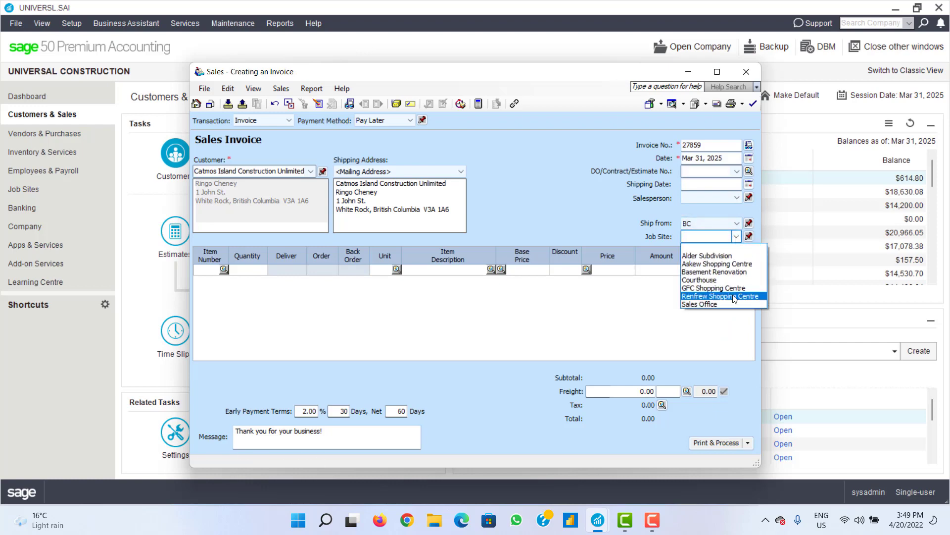
click(737, 237)
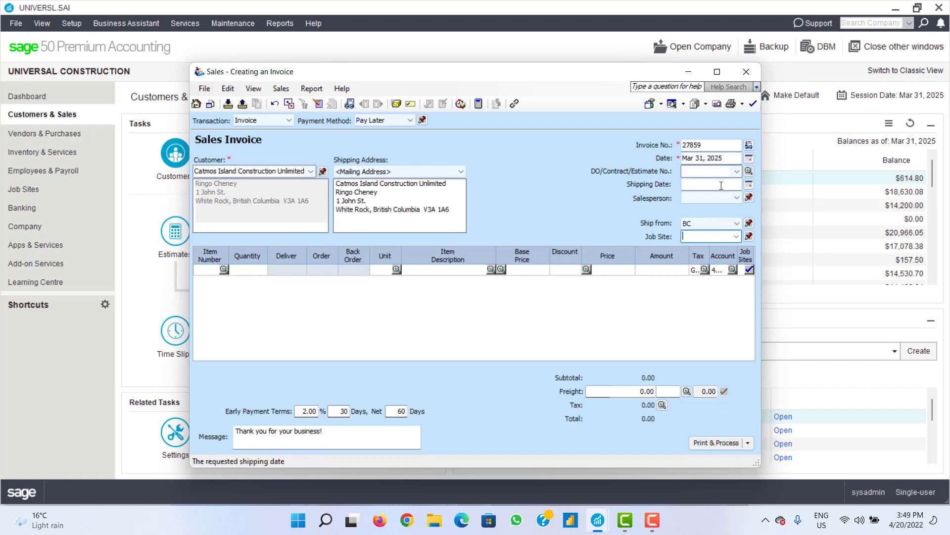
click(722, 185)
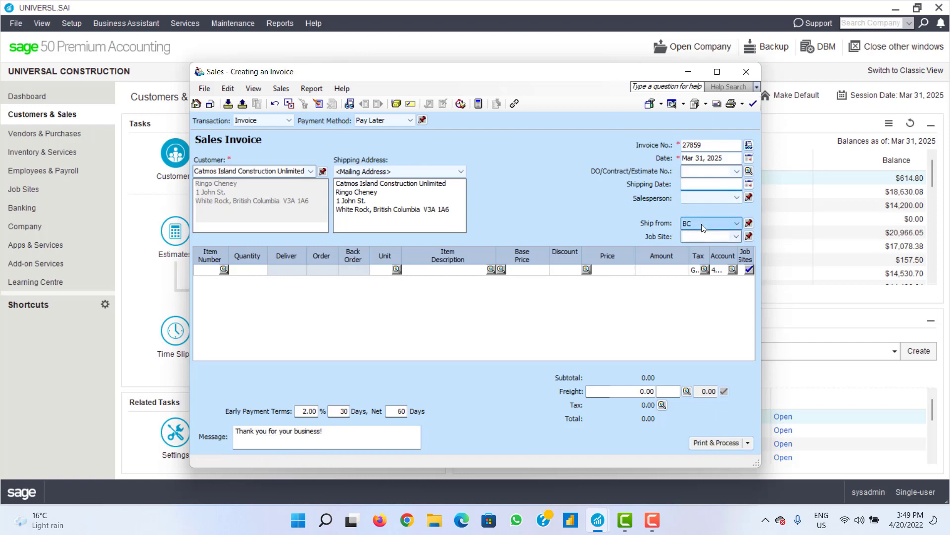
Step: Add inventory item R1020, Roofing: Shakes, to the invoice with a quantity of 10 and Bundle as the unit
click(224, 270)
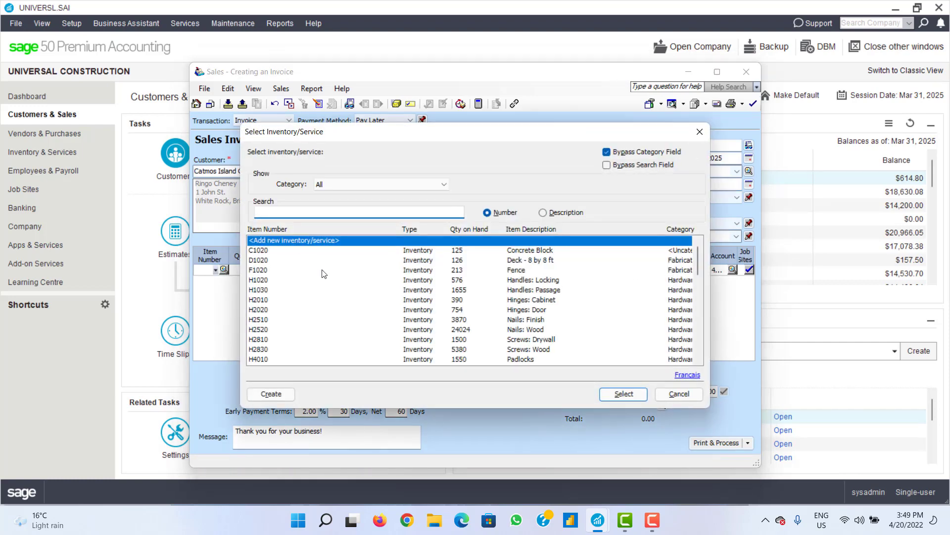
scroll(324, 273, down, 8)
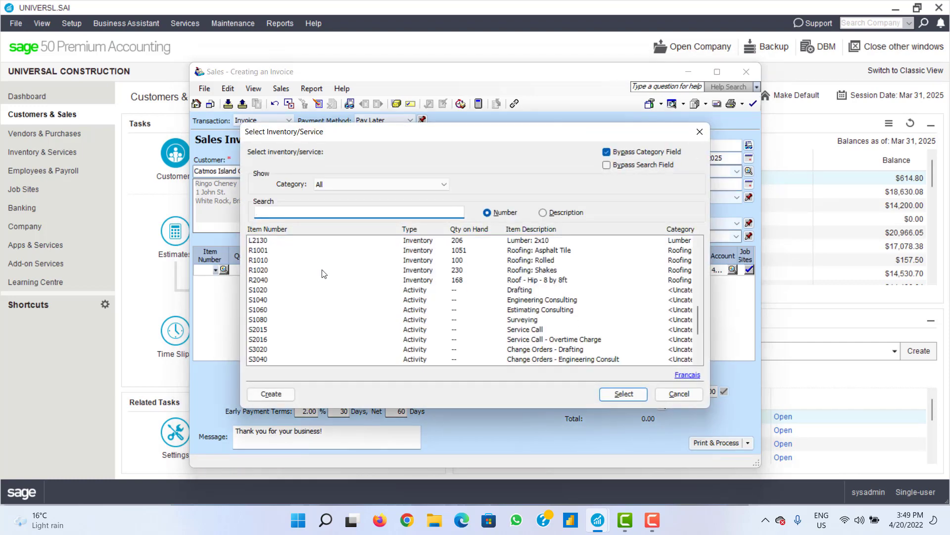
click(288, 276)
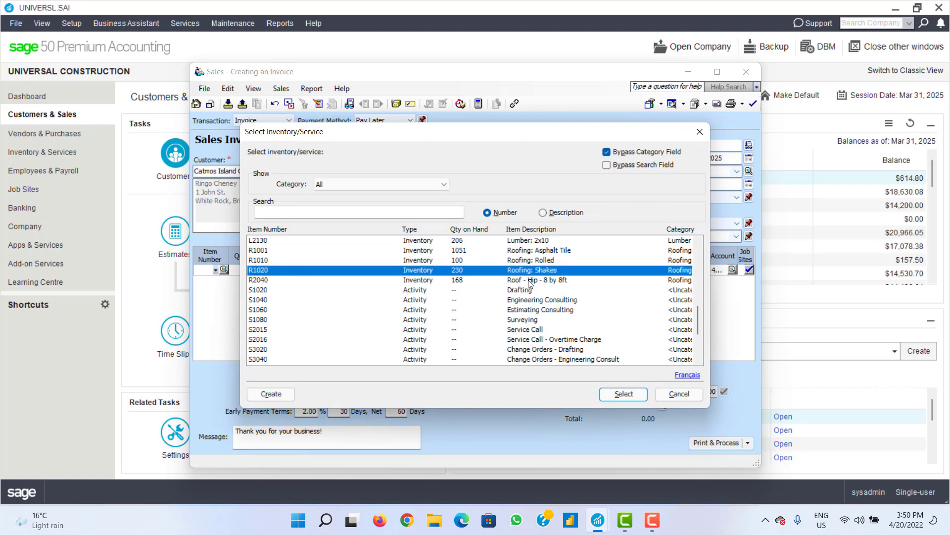
click(635, 393)
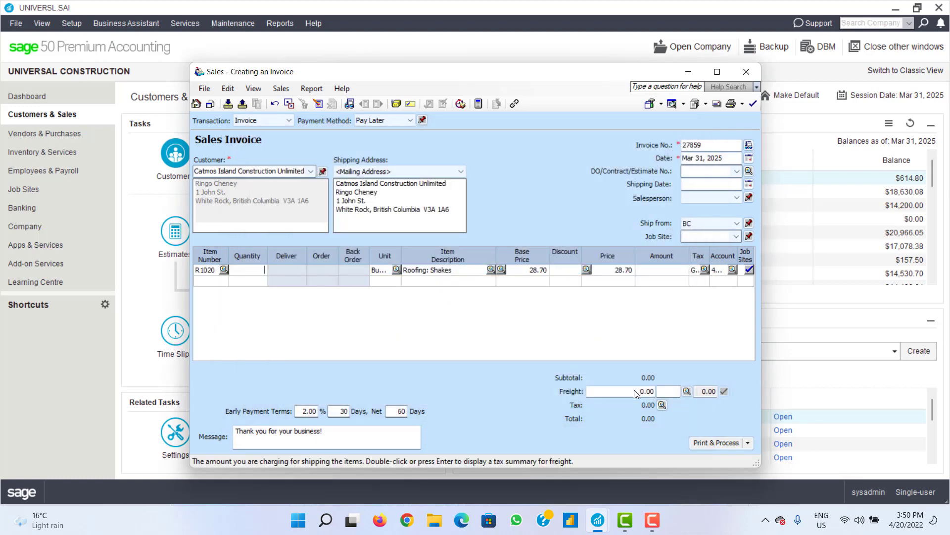
text(1)
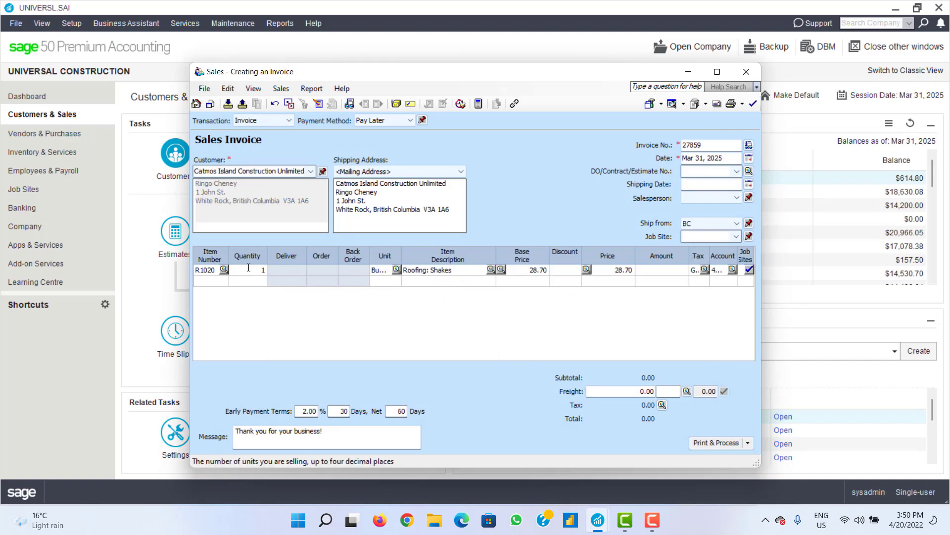
text(0)
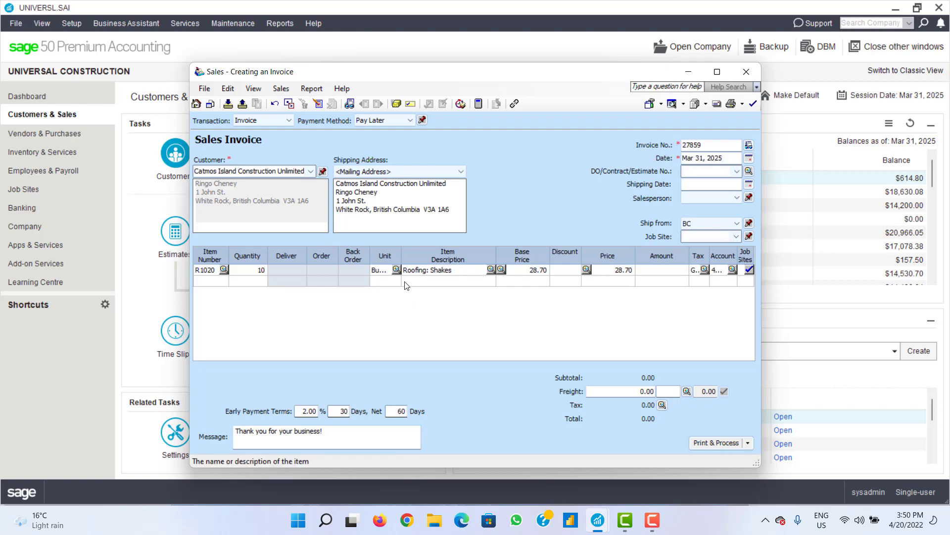
click(396, 271)
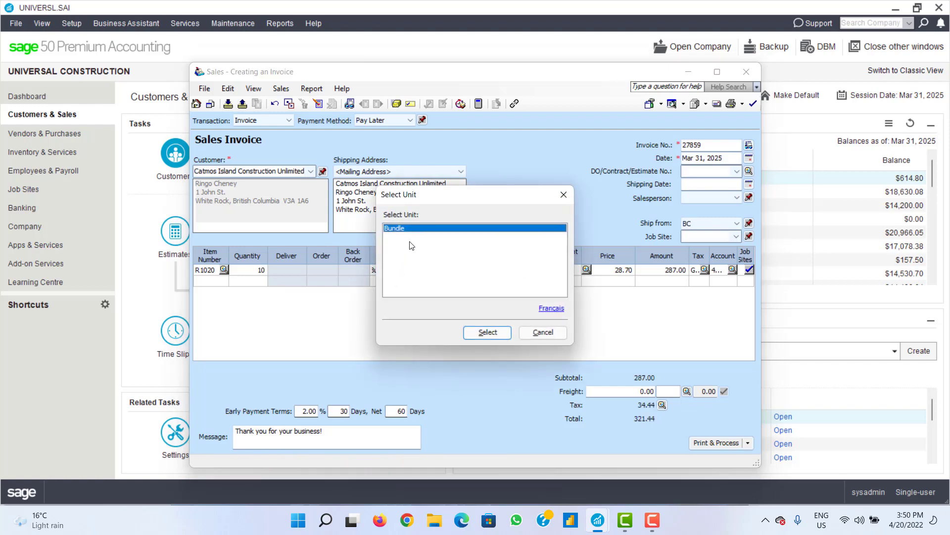
click(484, 333)
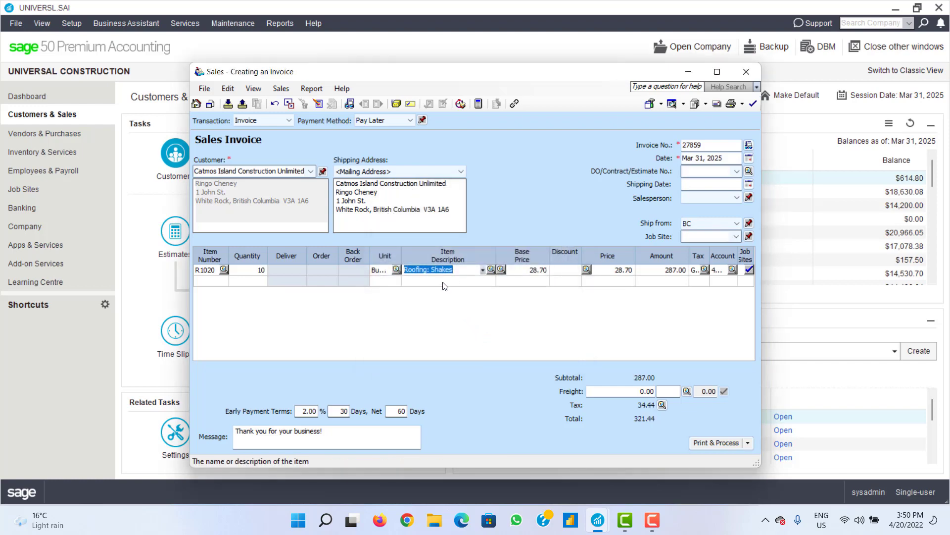
Step: Review the item description choices for the Roofing: Shakes line, and check its base price and amount
click(483, 270)
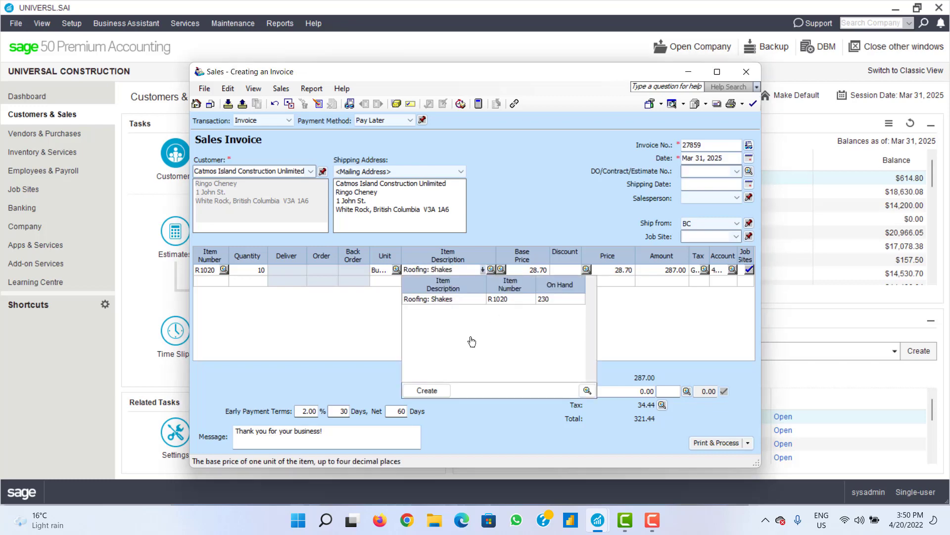
click(492, 269)
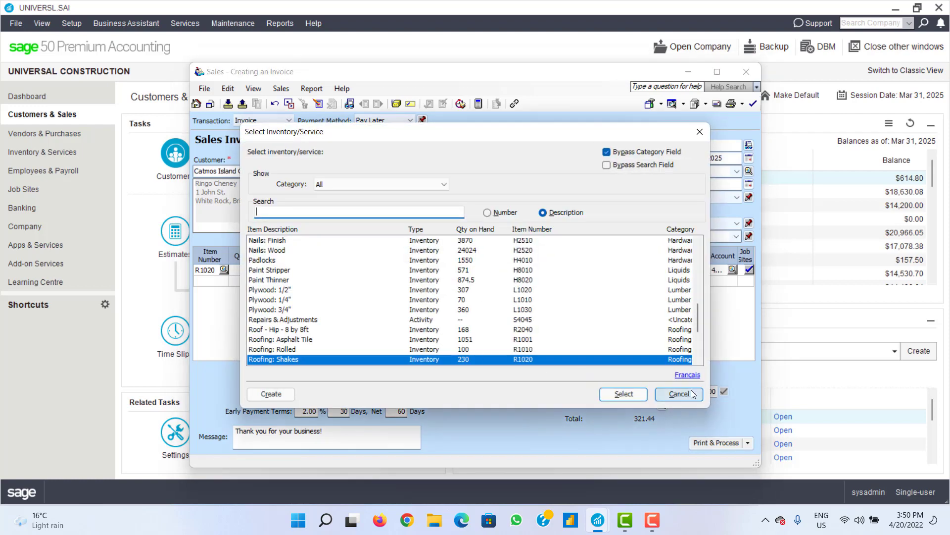
click(675, 392)
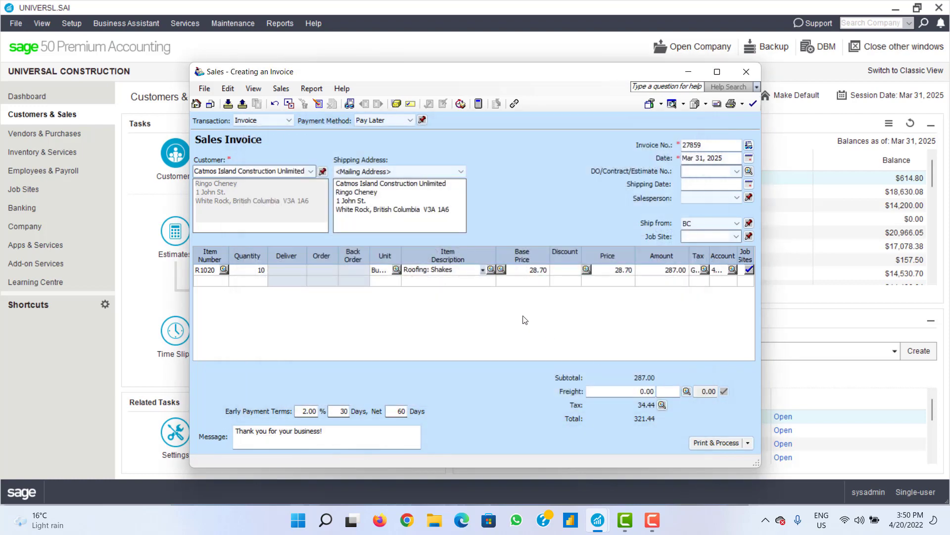
click(544, 271)
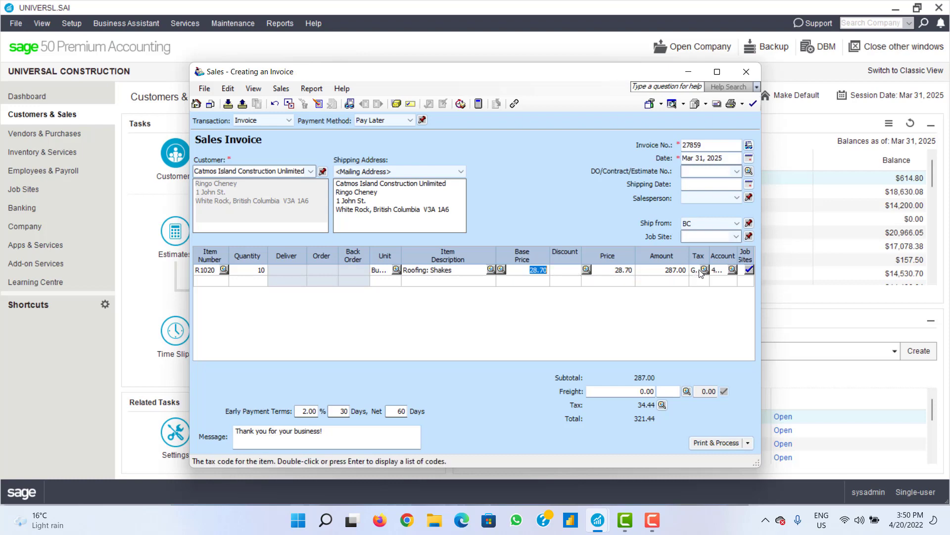
click(683, 271)
Step: Review the tax codes available for the Roofing: Shakes line and select GP - GST 5%, PST 7%
click(705, 269)
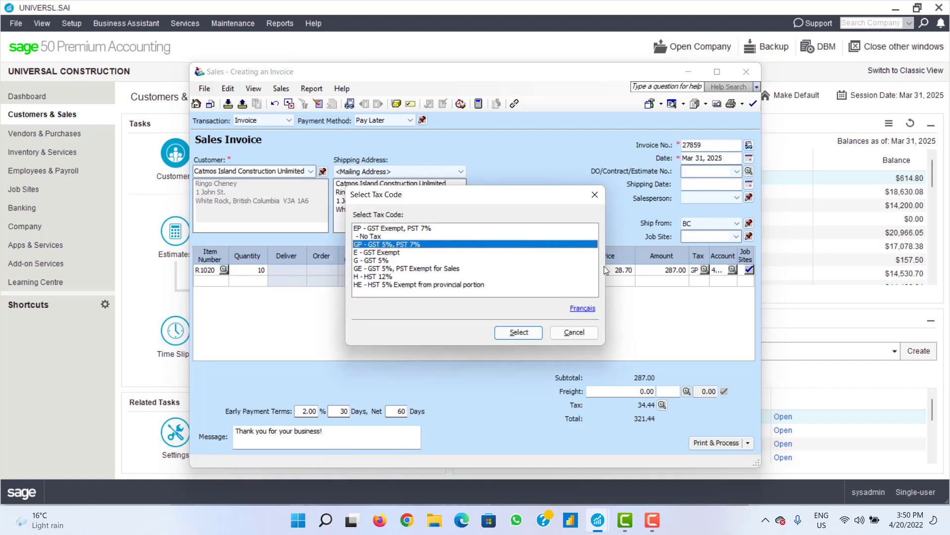
click(376, 238)
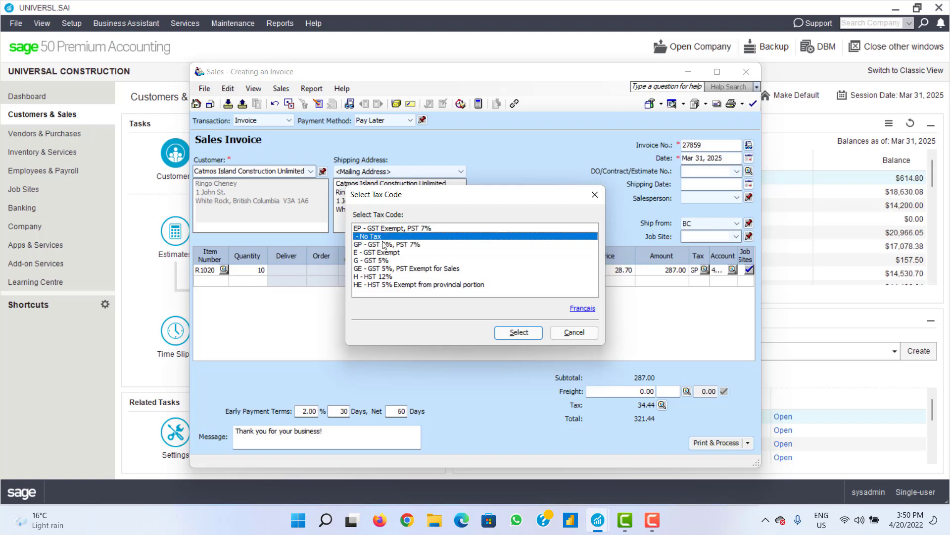
click(380, 245)
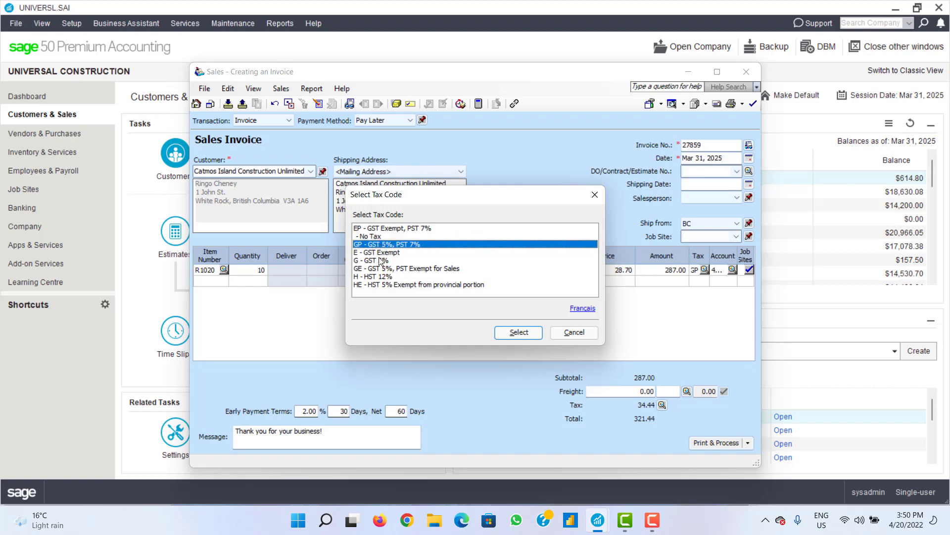
click(386, 261)
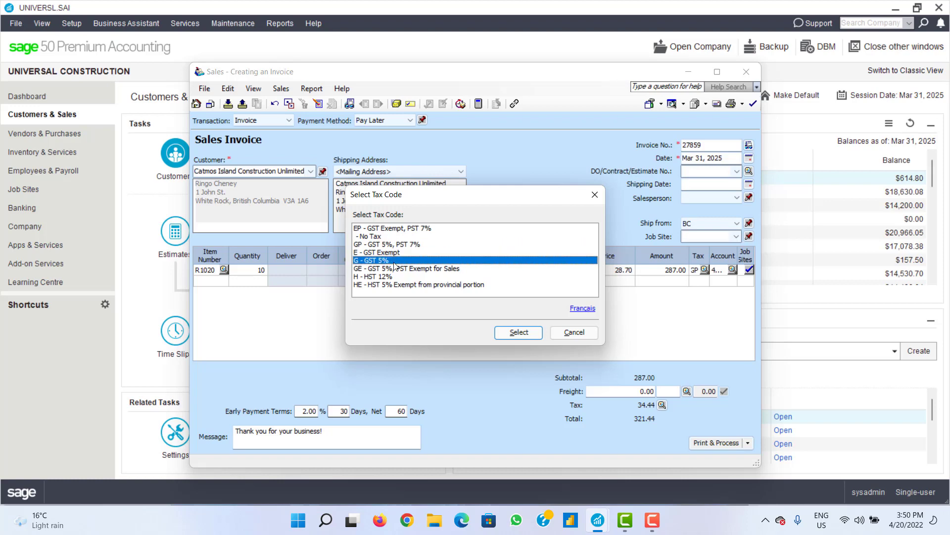
click(395, 245)
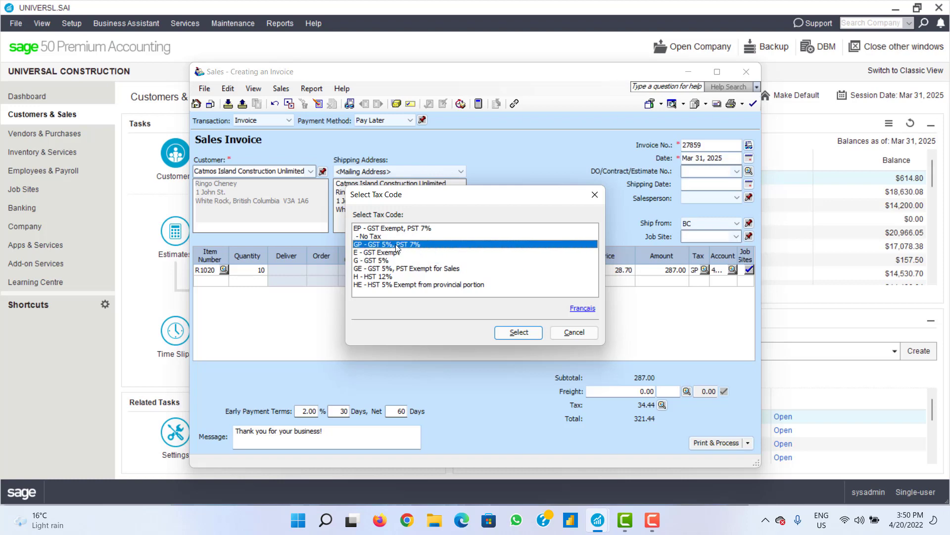
click(387, 261)
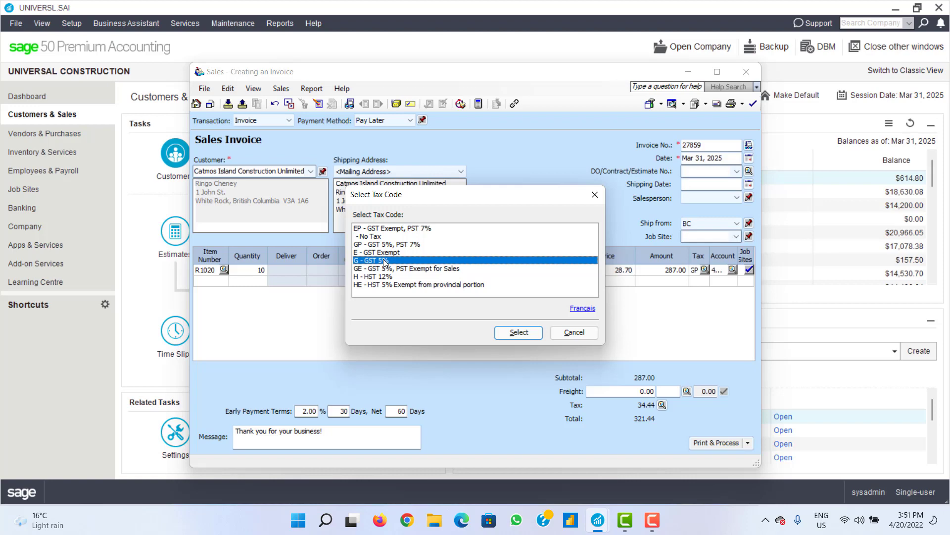
click(404, 245)
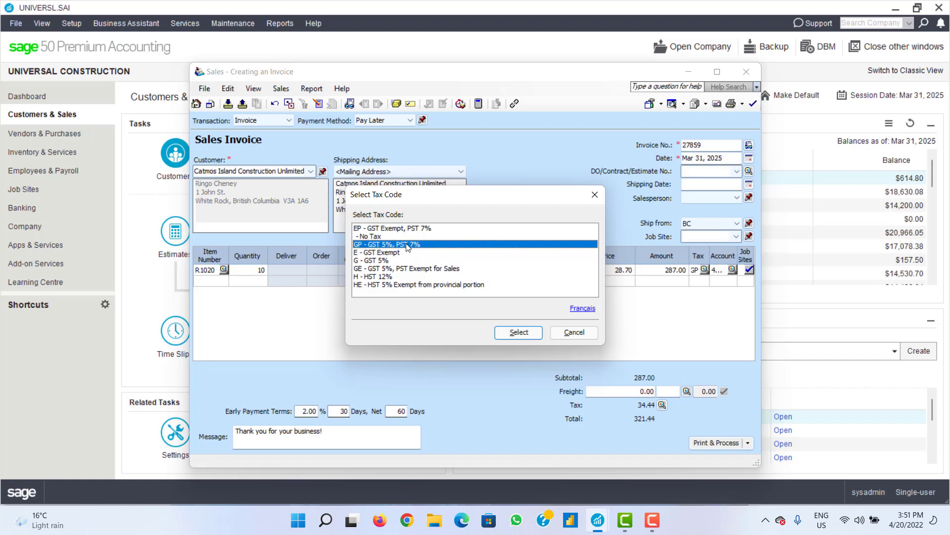
click(518, 335)
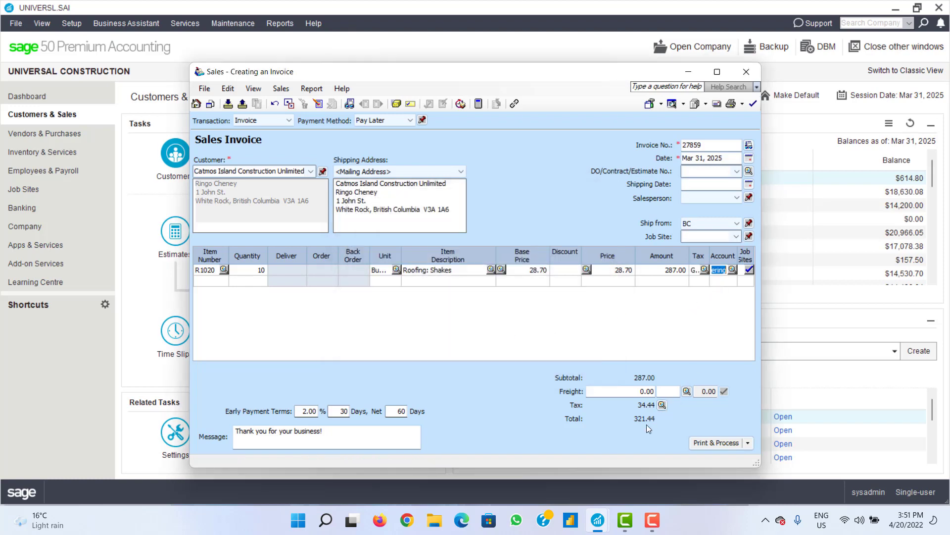
Step: Examine the invoice's total tax summary, checking the GST and PST entries and their amounts, then close it
click(662, 405)
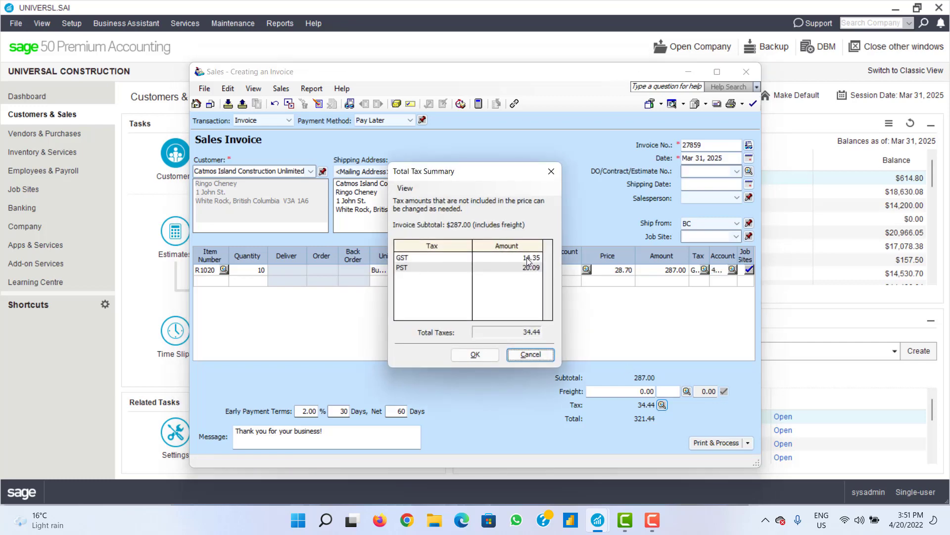
click(526, 258)
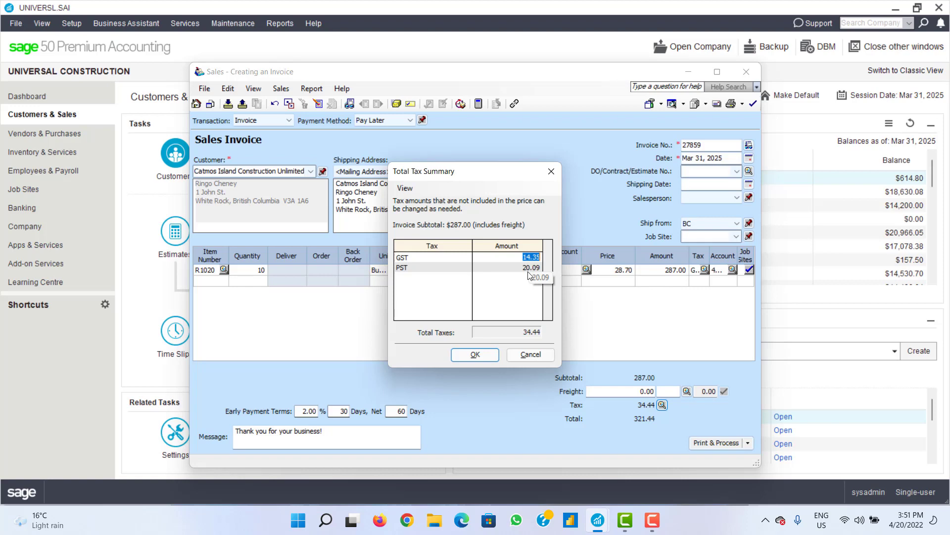
click(529, 271)
click(405, 260)
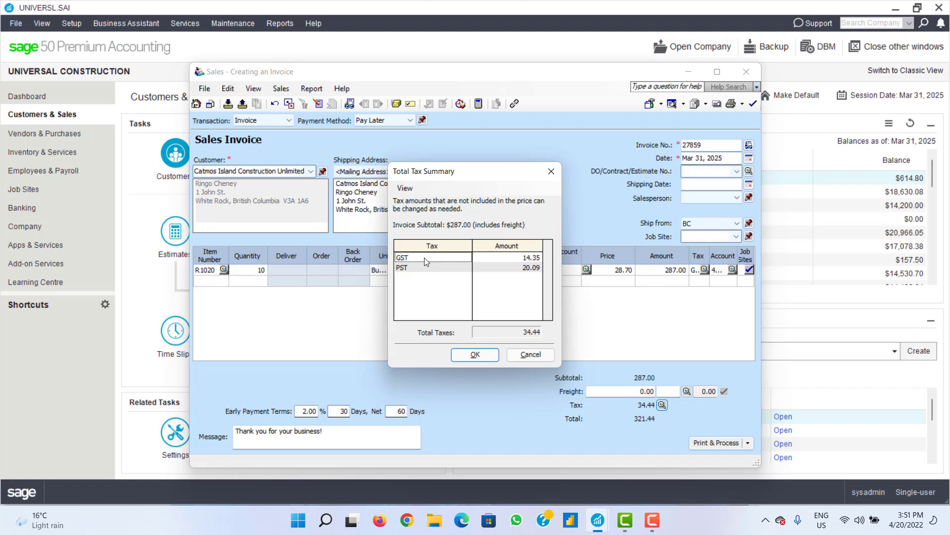
click(406, 268)
click(406, 258)
click(406, 269)
click(556, 175)
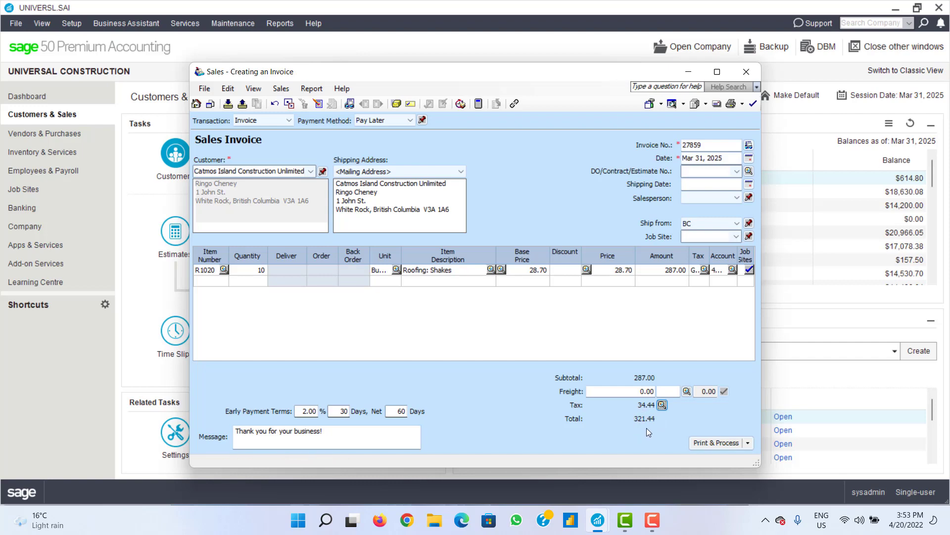
Step: Check the invoice's processing options and its invoice number
click(749, 443)
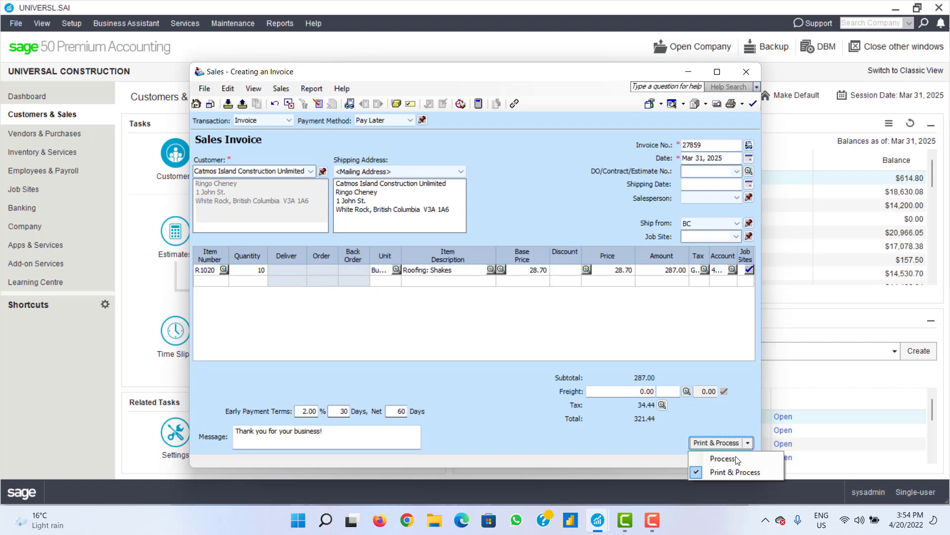
click(727, 414)
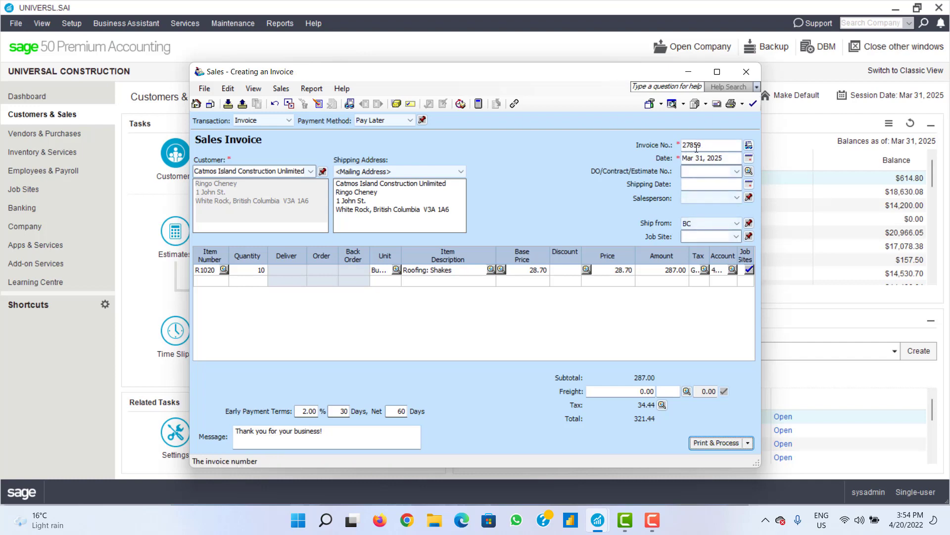
click(707, 146)
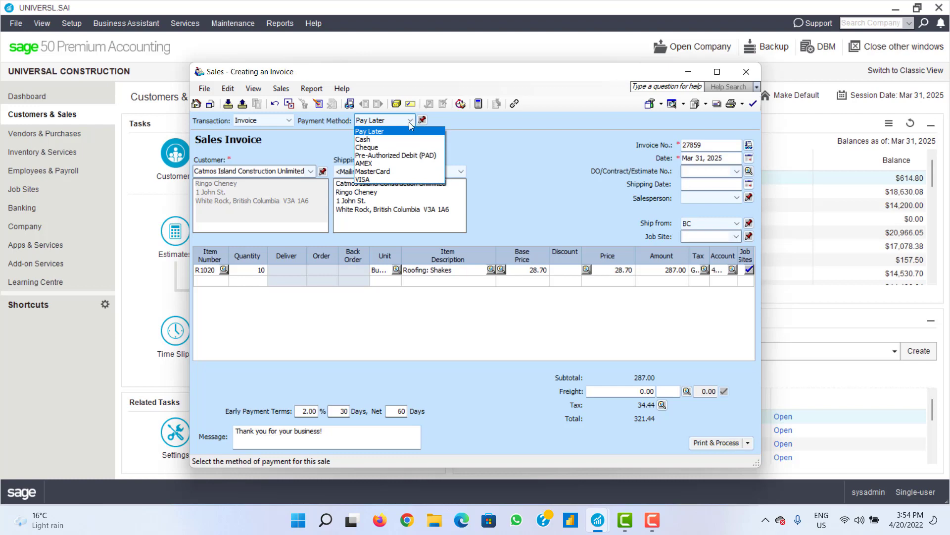
Step: Try Cheque and Pre-Authorized Debit (PAD) as the invoice's payment method
click(398, 147)
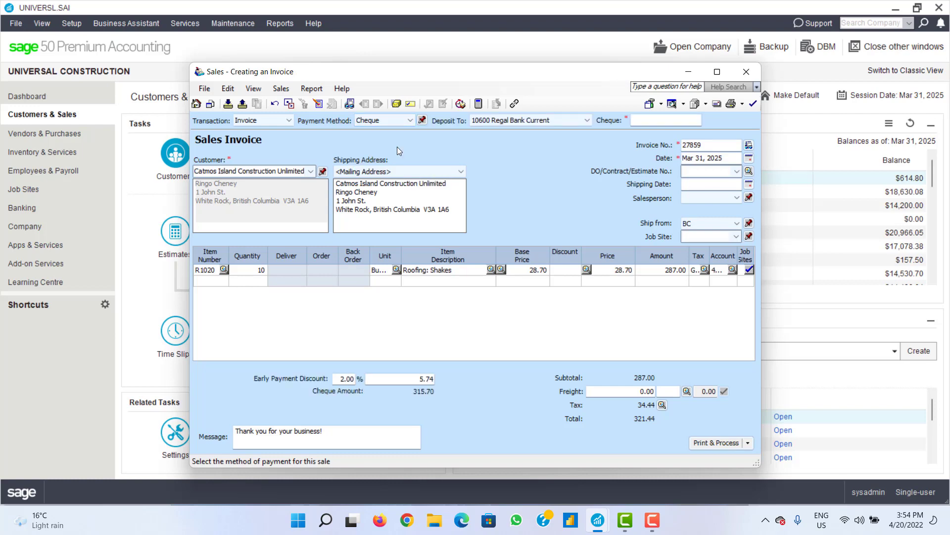
click(410, 121)
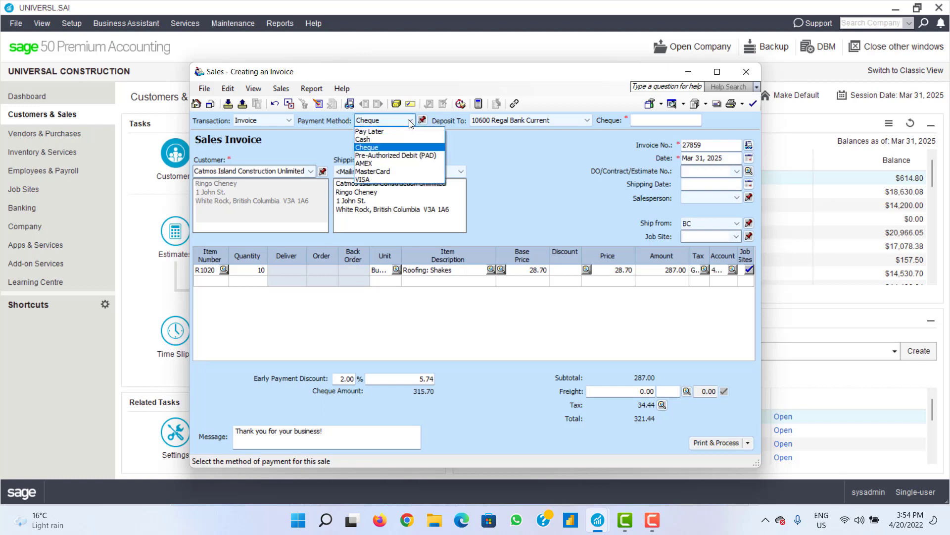
click(414, 156)
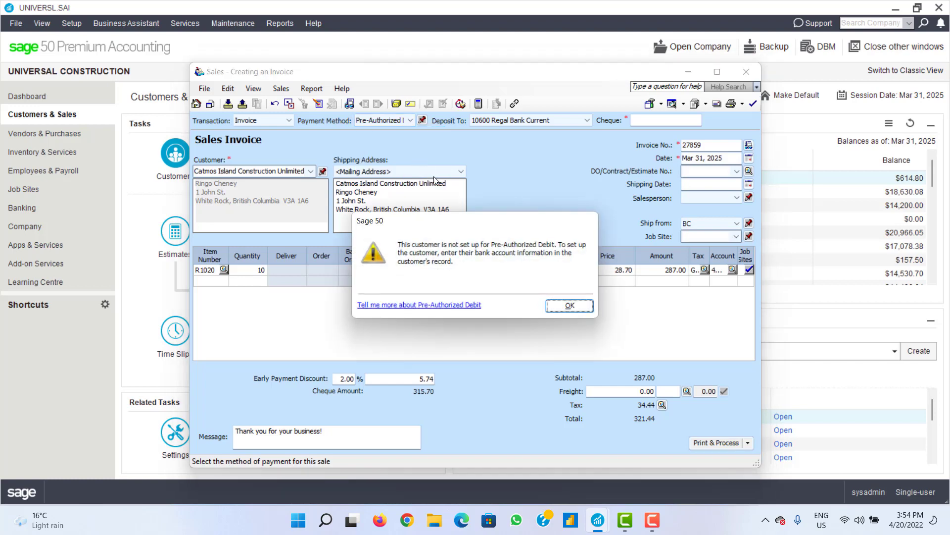
click(563, 308)
Step: Try VISA, Cash and Cheque as the invoice's payment method, and review the available transaction types
click(412, 120)
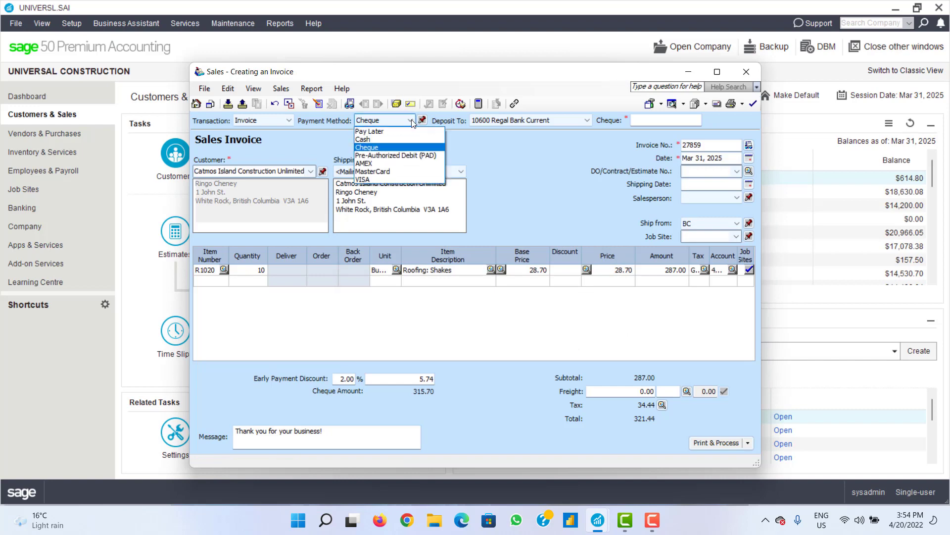
click(403, 178)
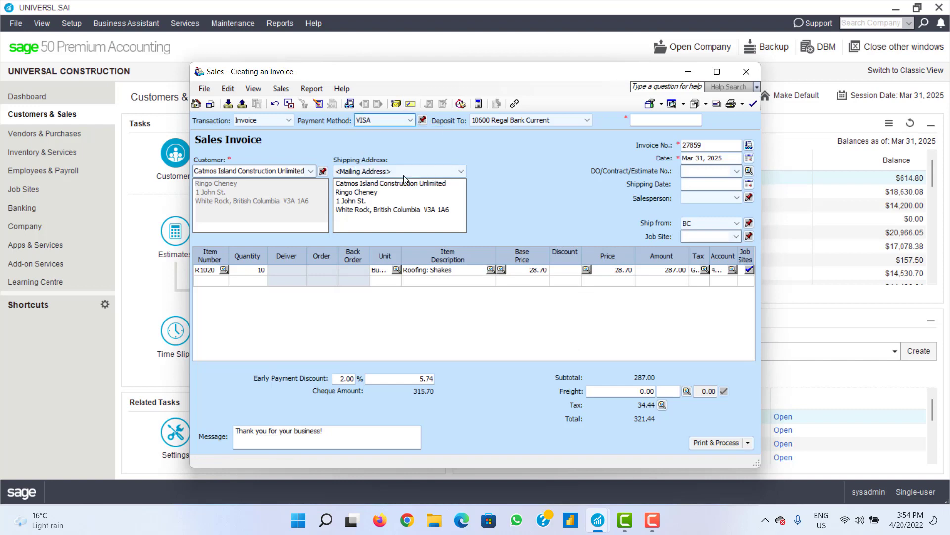
click(410, 120)
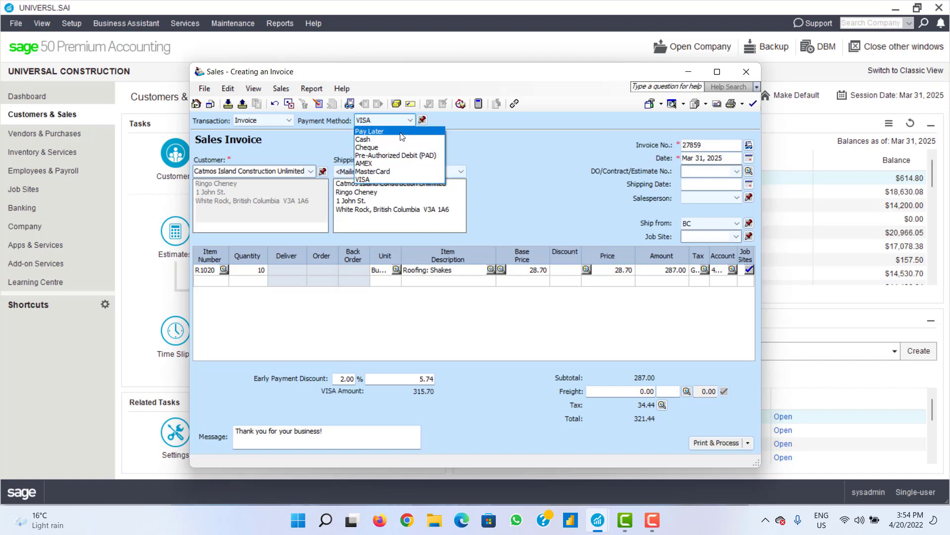
click(394, 138)
click(408, 121)
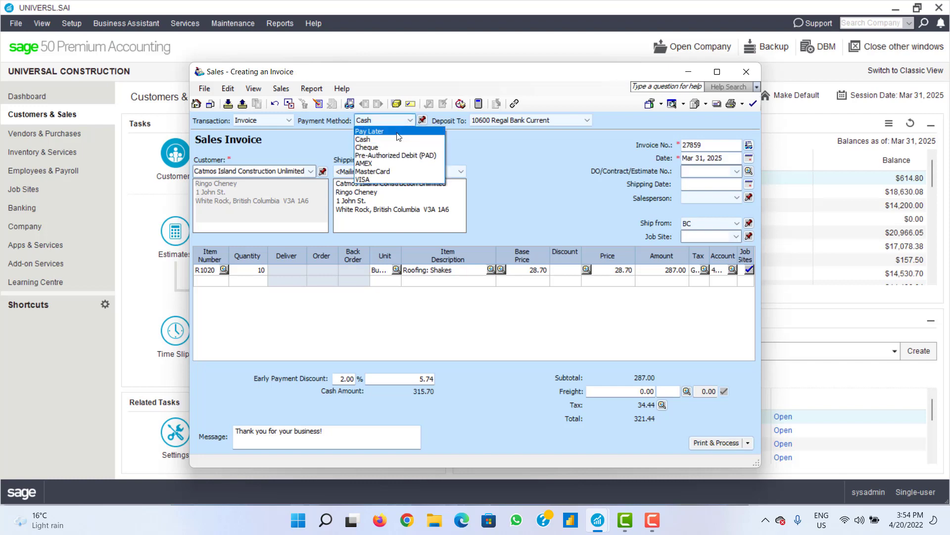
click(395, 147)
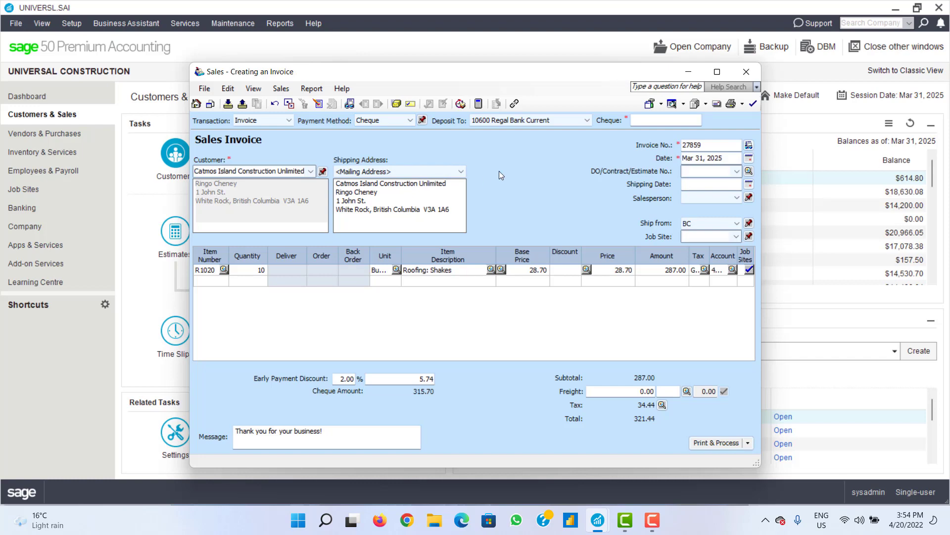
click(288, 121)
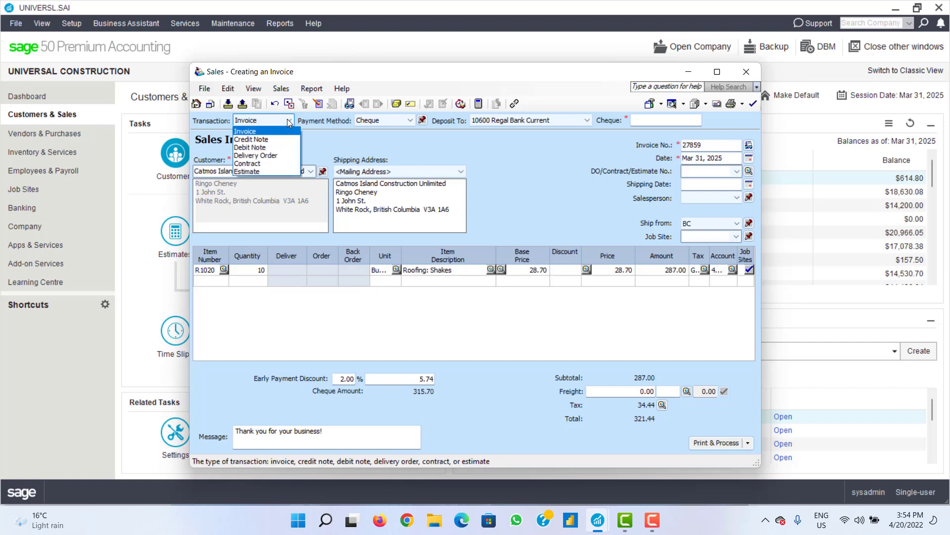
click(289, 121)
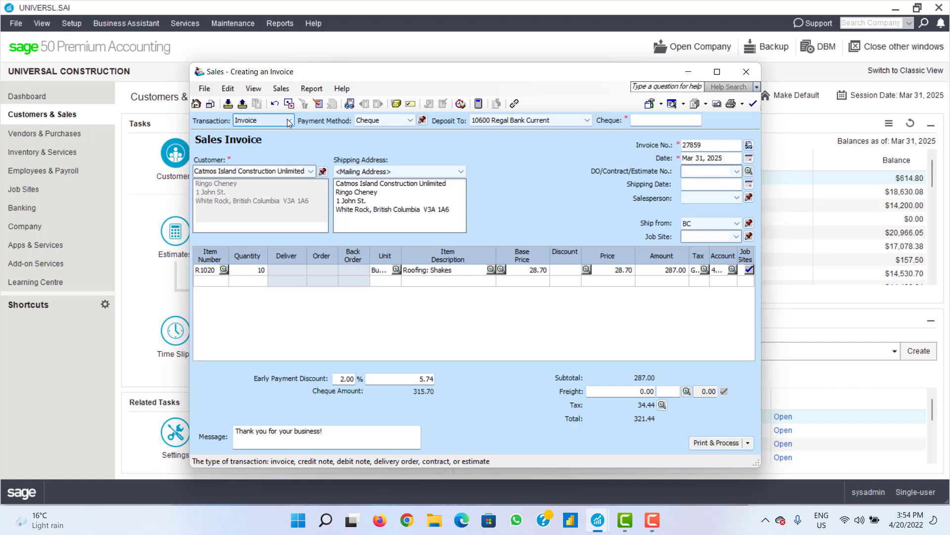
Step: Change the invoice's processing option to Process without printing and try to process the cheque-paid invoice
click(748, 443)
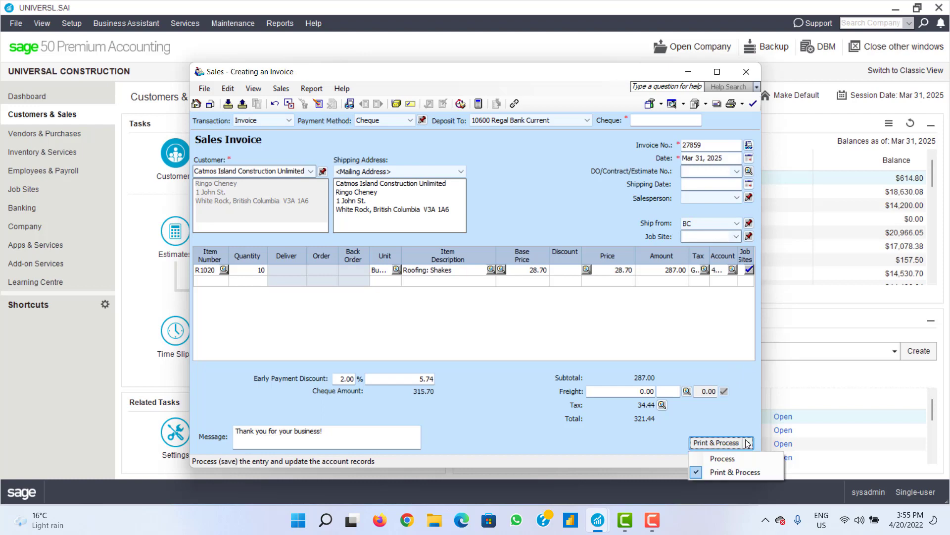
click(730, 459)
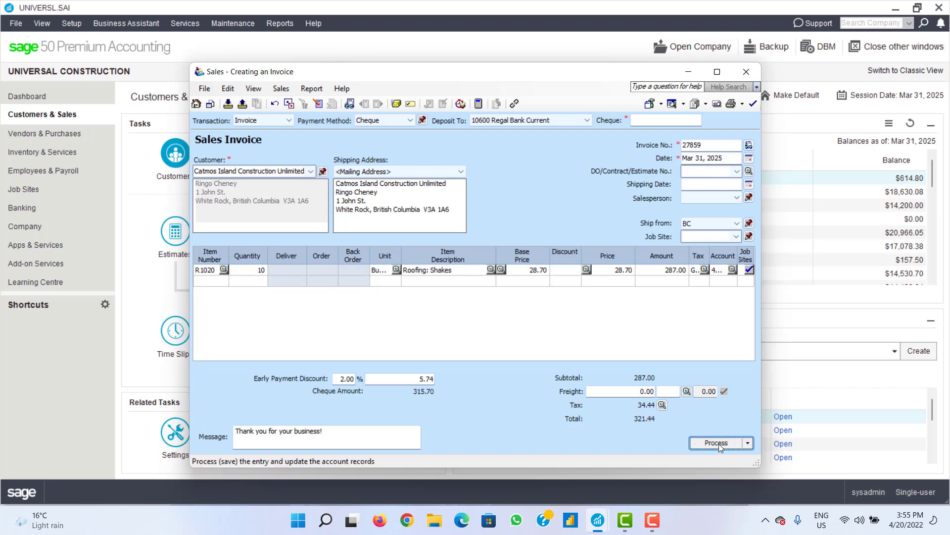
click(718, 444)
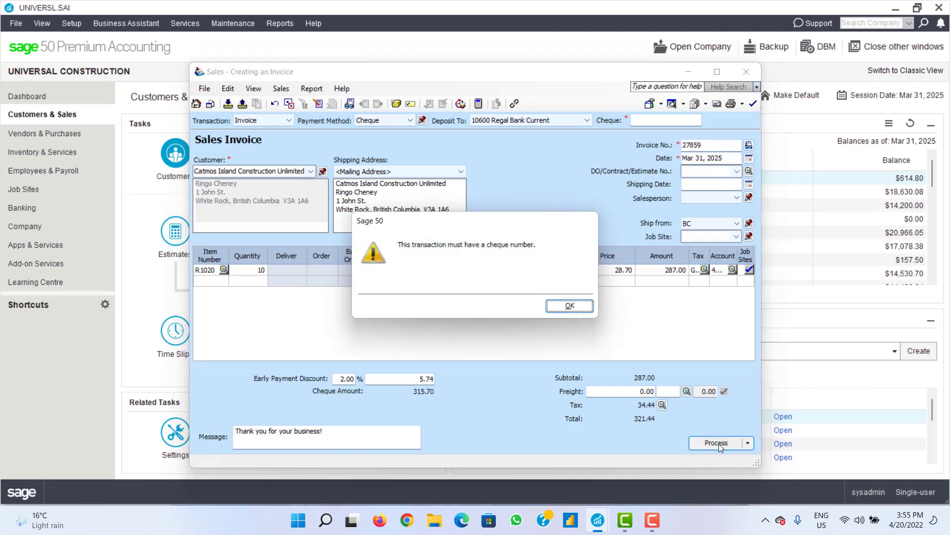
click(570, 305)
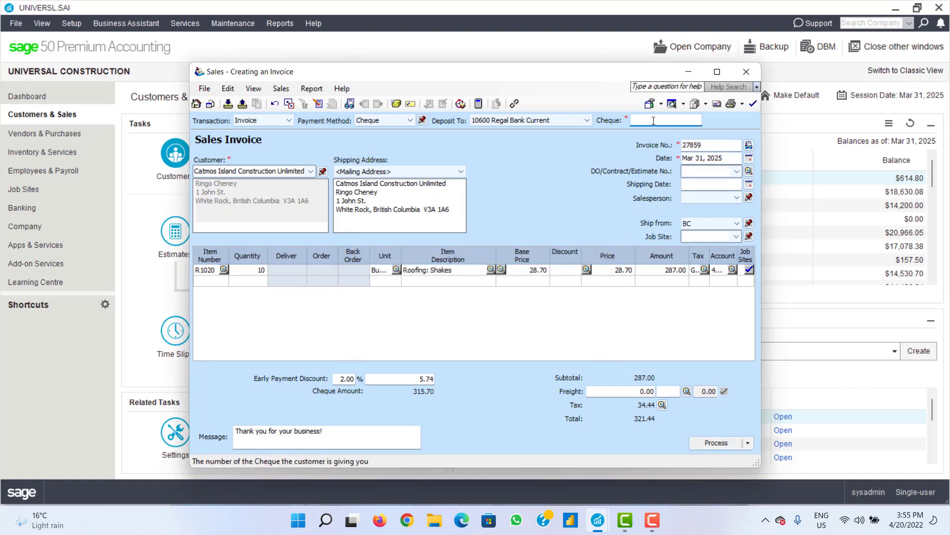
Step: Set the payment method to Pay Later and process the invoice, declining to continue future invoices with the new numbering
click(409, 123)
click(370, 131)
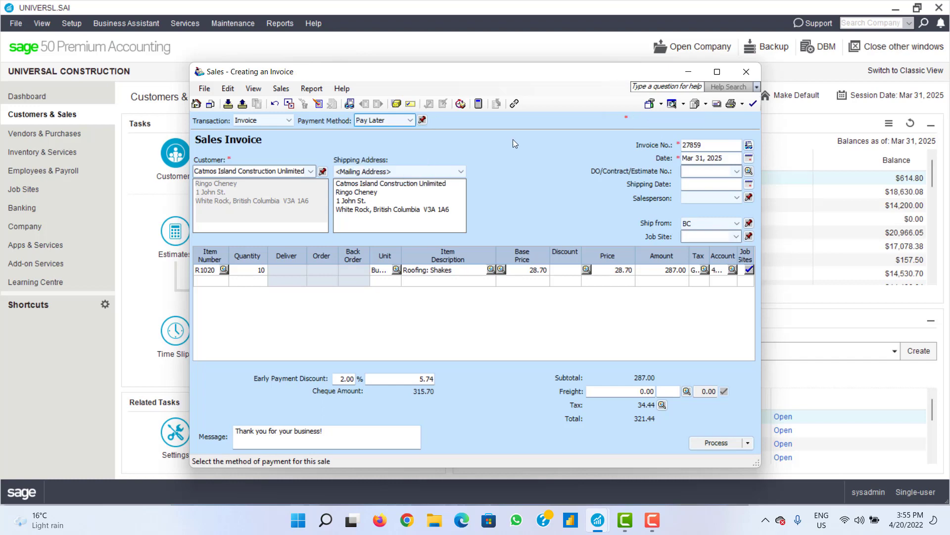
click(728, 442)
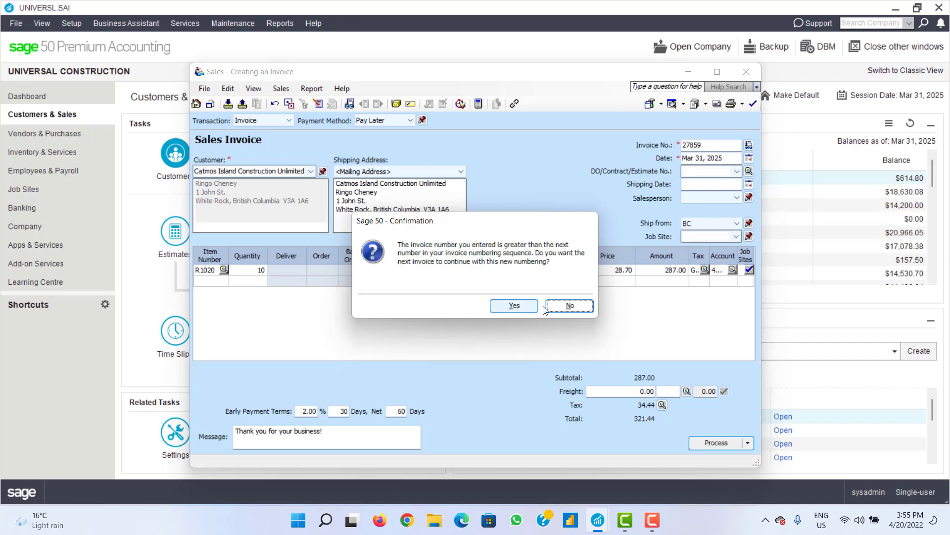
click(565, 306)
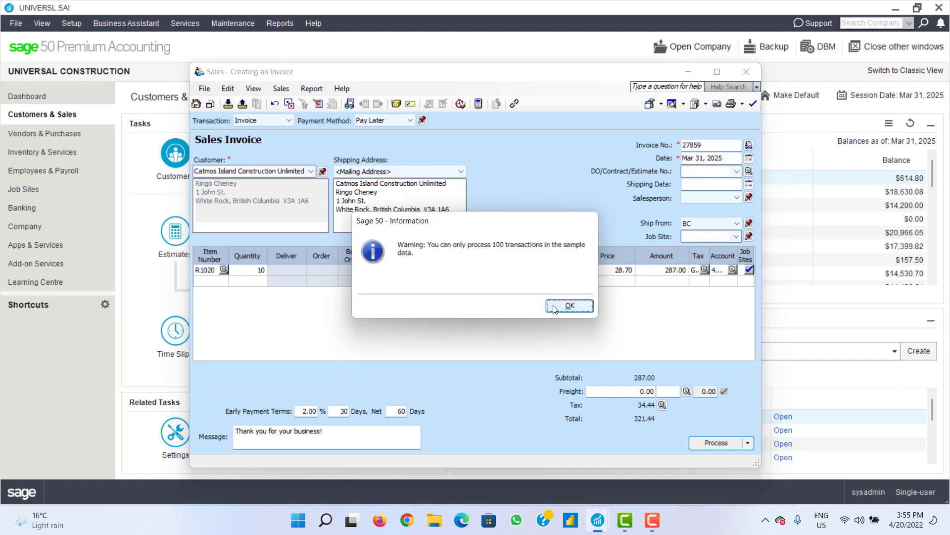
click(555, 307)
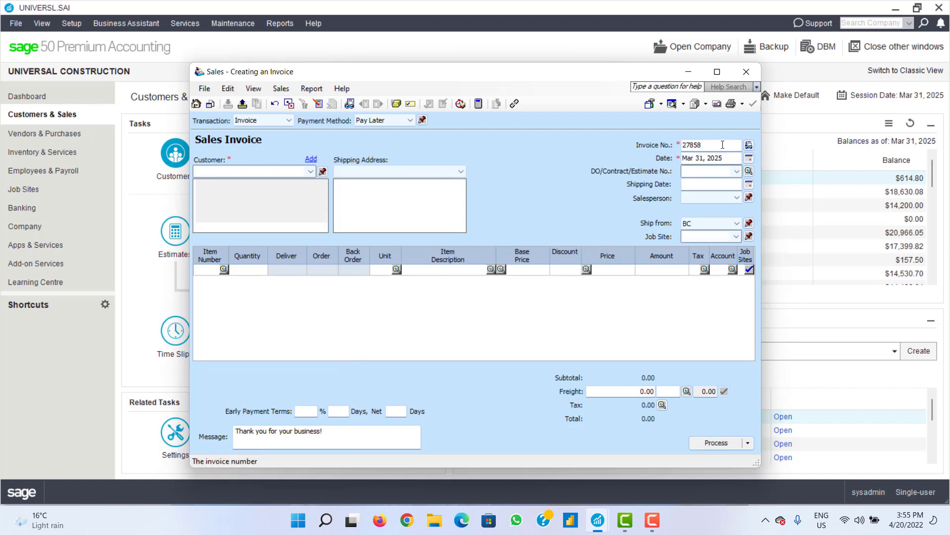
Step: Close the sales invoice window and start creating a customer receipt
click(751, 73)
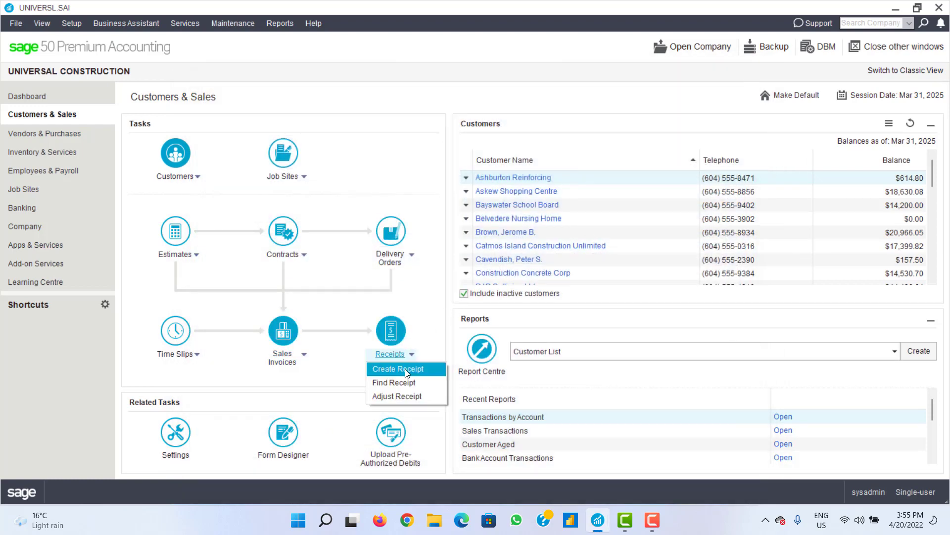
click(405, 369)
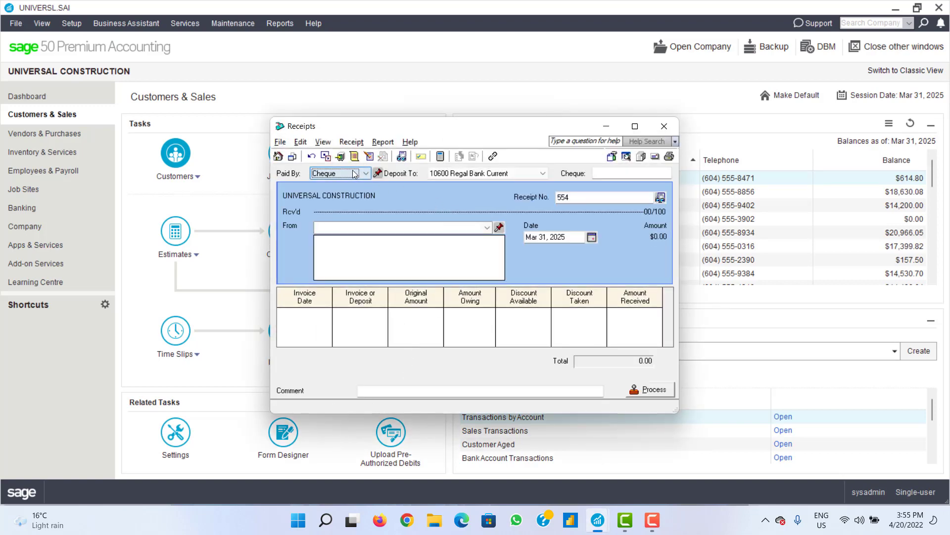
click(487, 228)
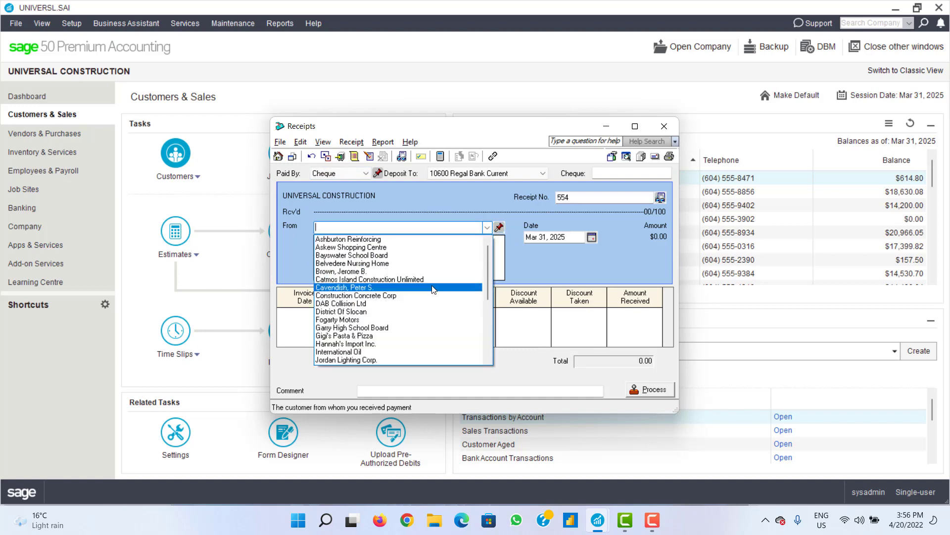
click(435, 279)
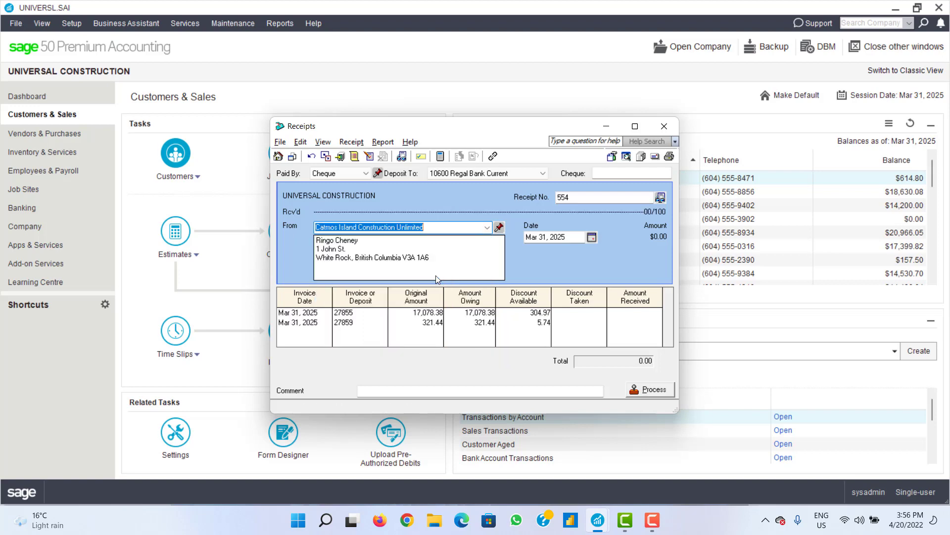
click(353, 323)
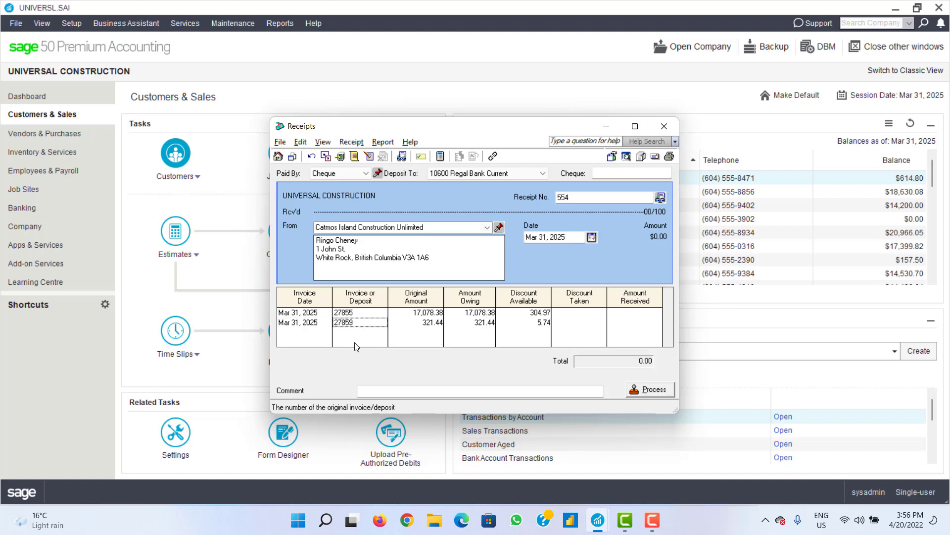
click(464, 325)
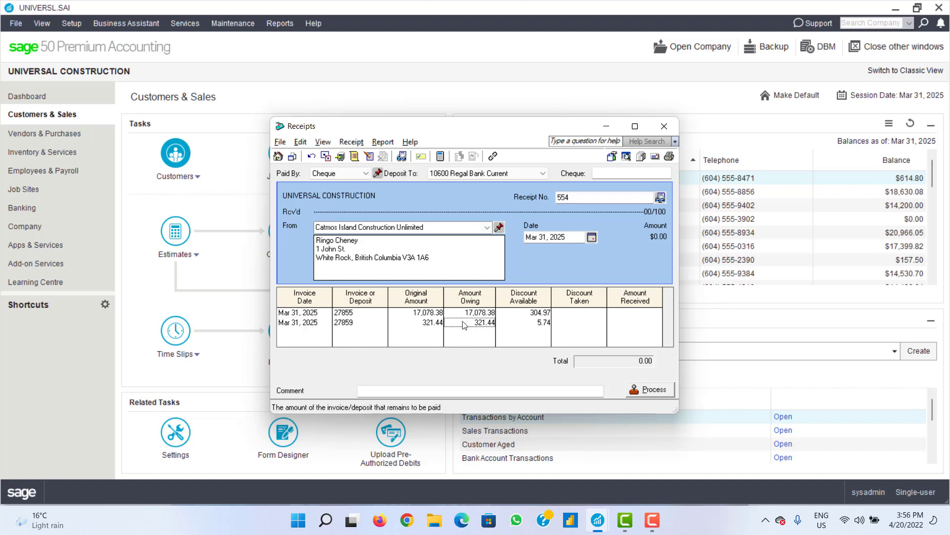
click(625, 325)
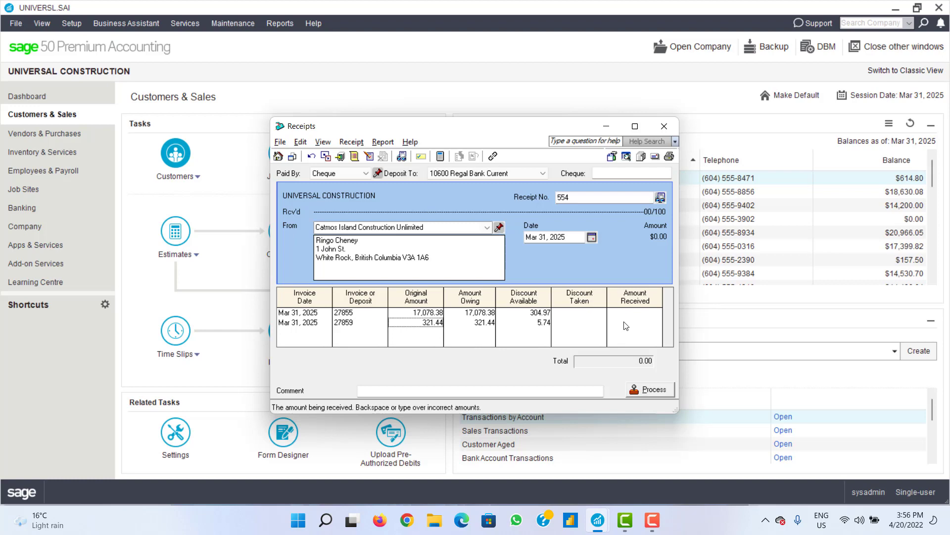
click(633, 313)
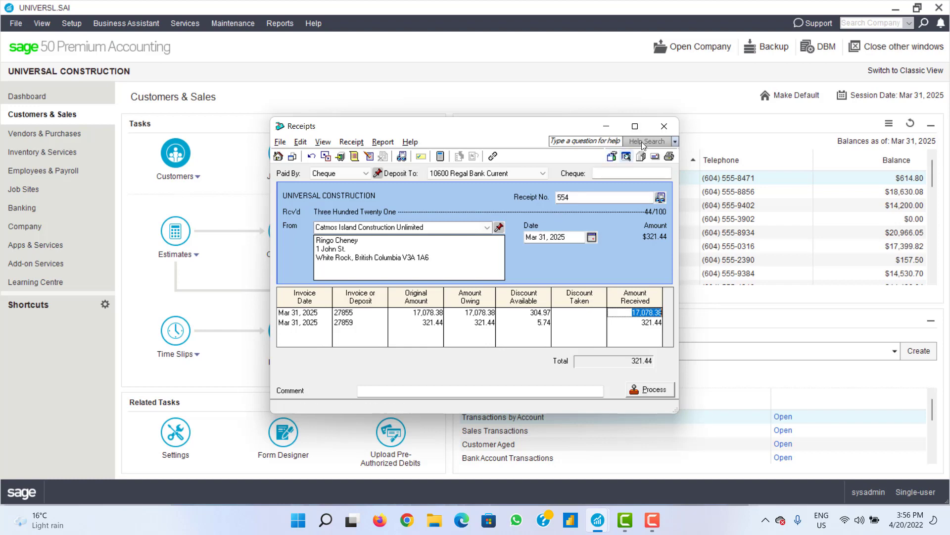
click(664, 126)
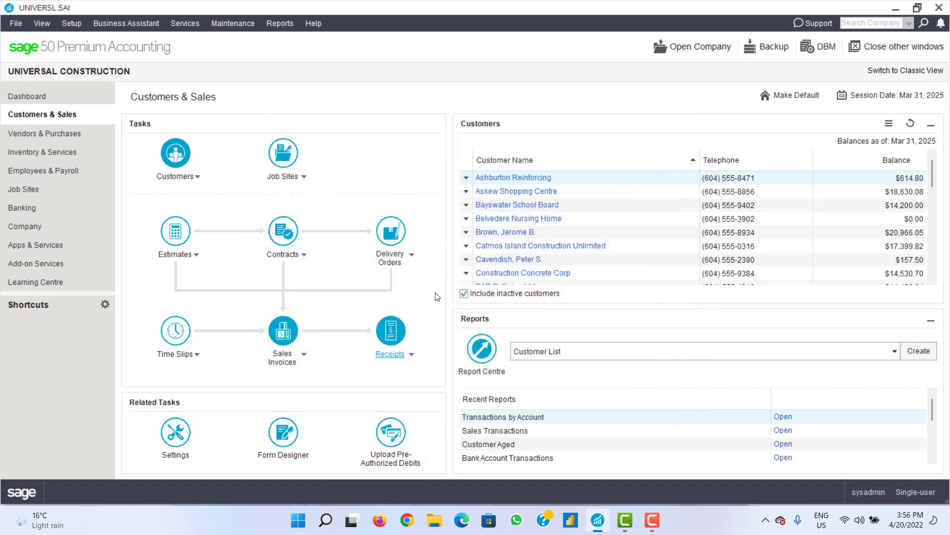
Step: Look up sales invoice 27859 across all customers, examine its details, and close the invoice
click(302, 362)
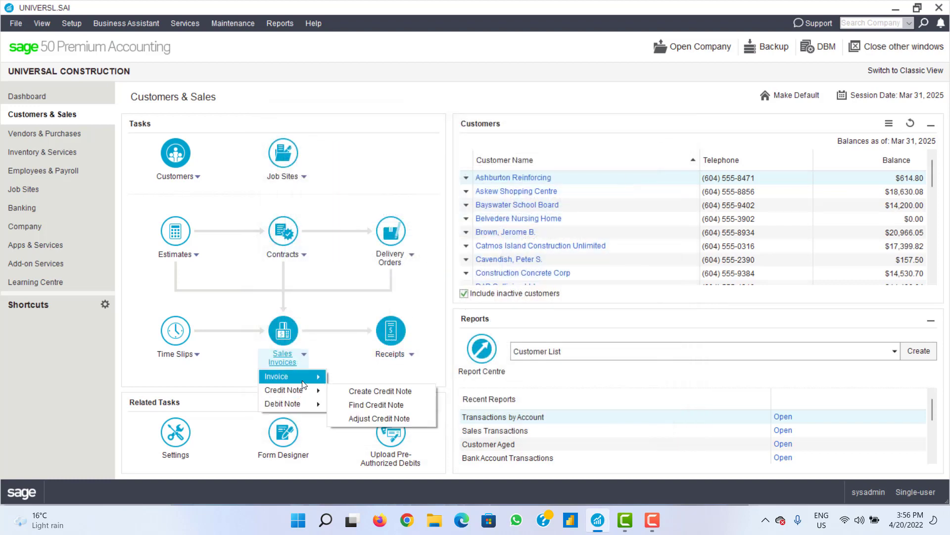
mouse_move(319, 381)
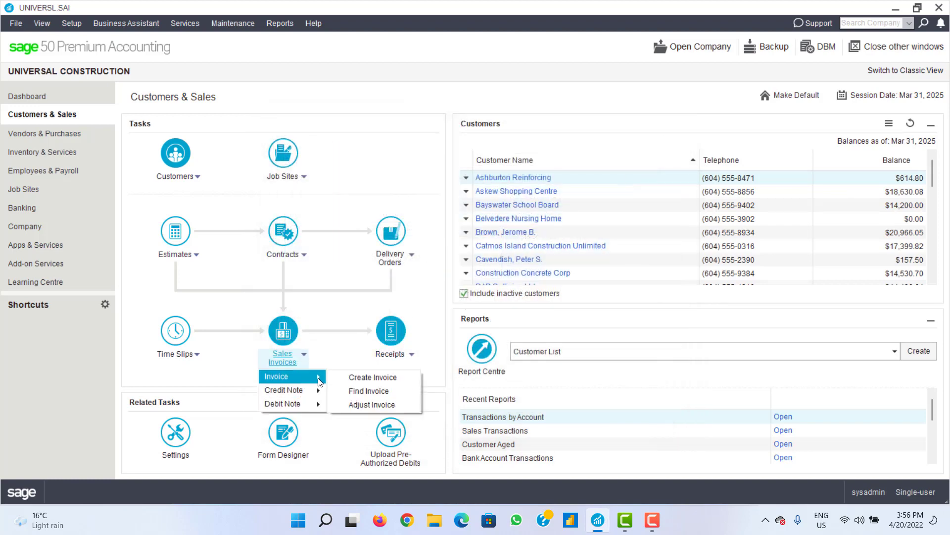
click(354, 392)
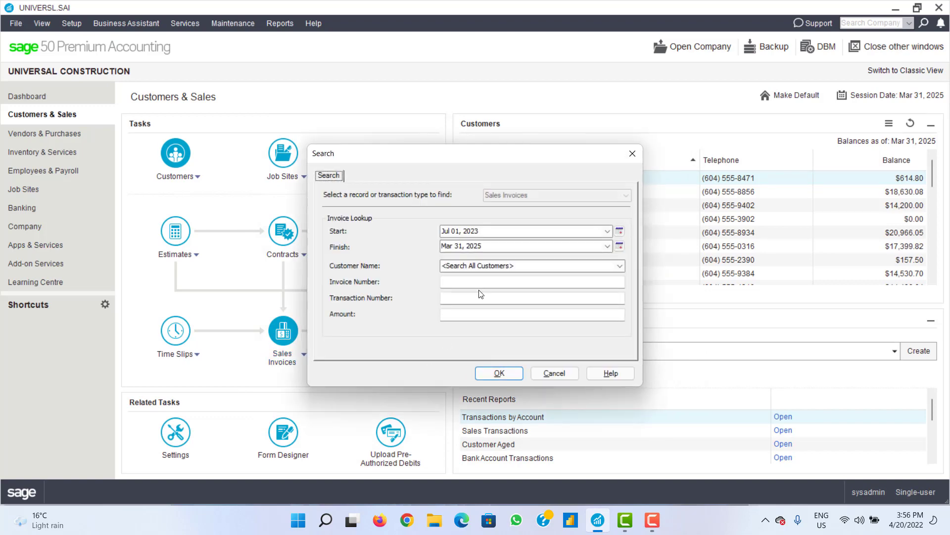
click(480, 281)
text(27)
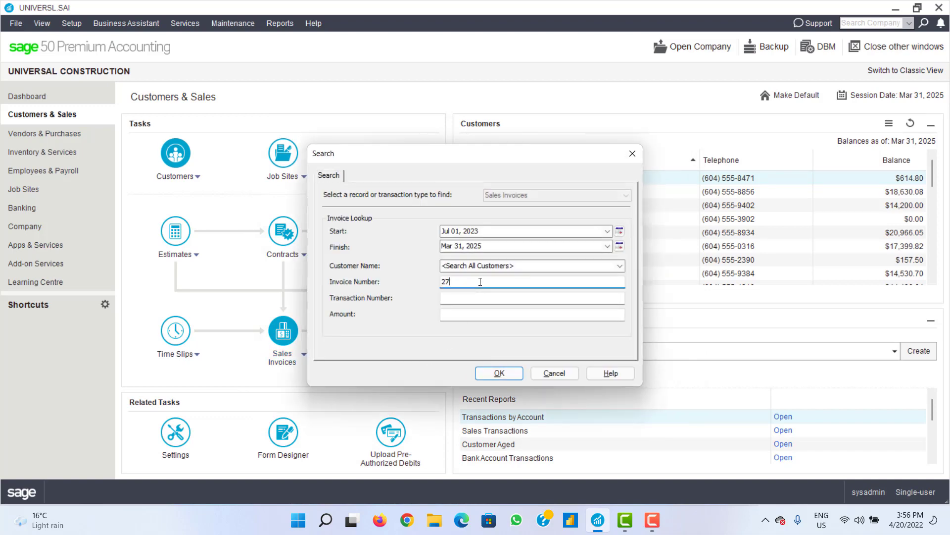
text(859)
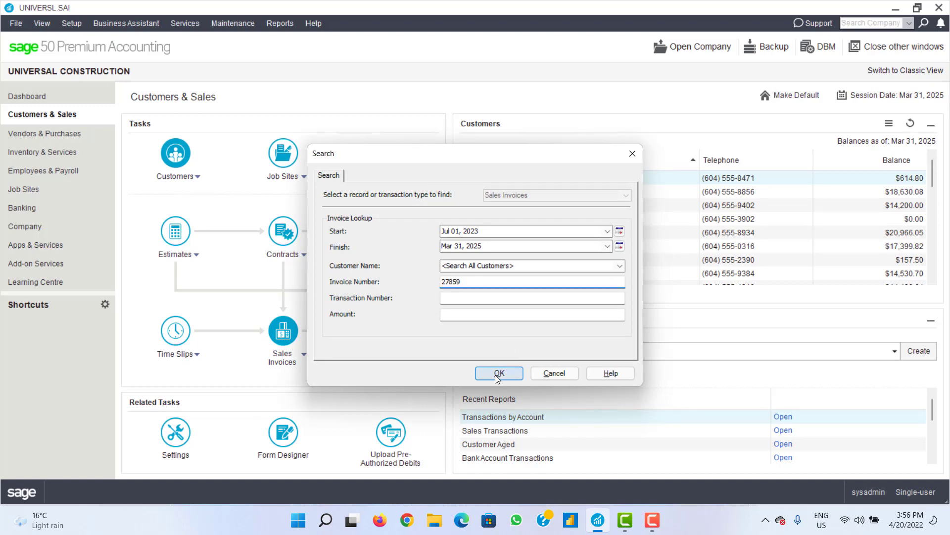
click(498, 373)
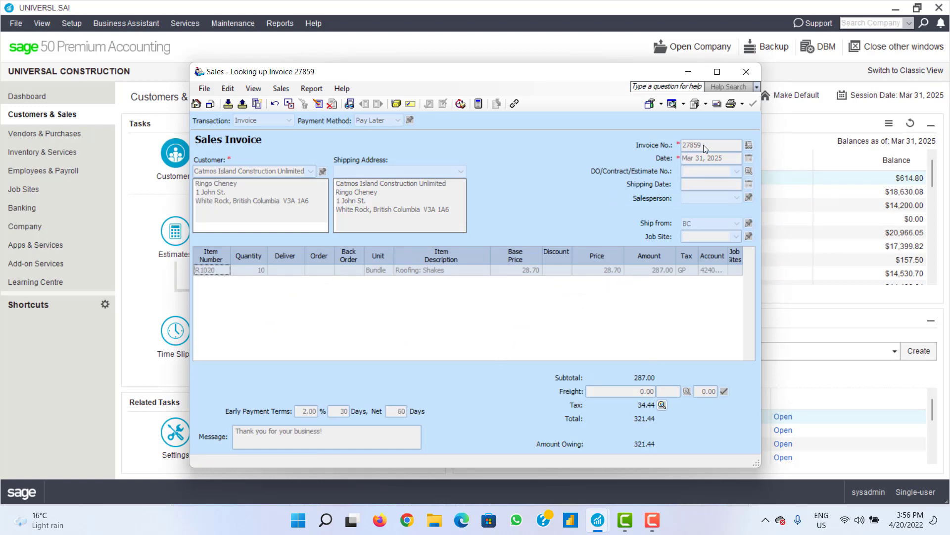
click(758, 75)
Step: Create a receipt from Catmos Island Construction Unlimited, receiving 17,078.38 for invoice 27855 and 321.44 for invoice 27859
click(411, 354)
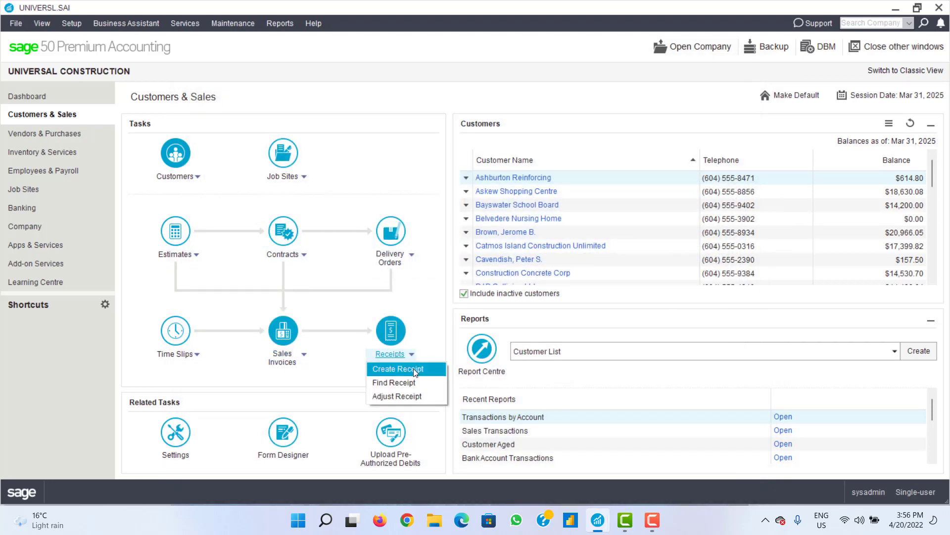
click(414, 369)
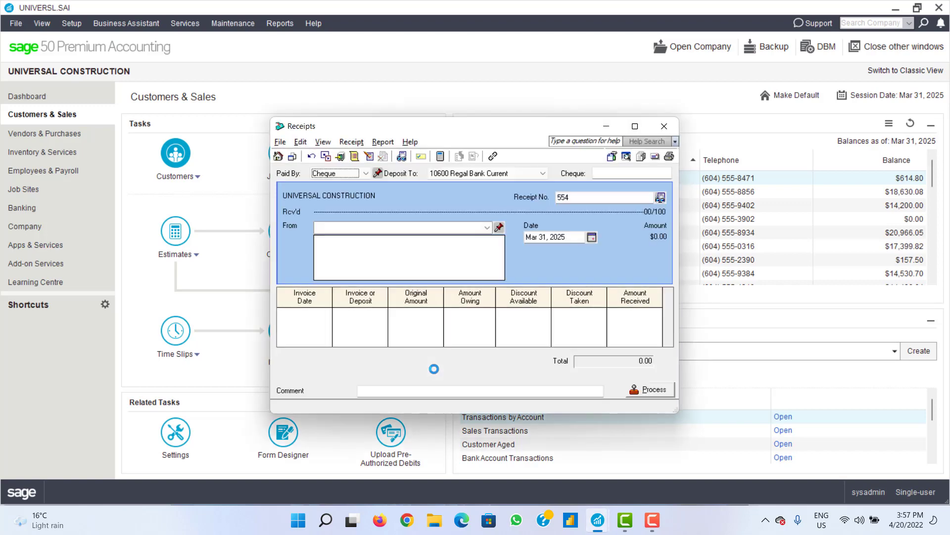
click(488, 227)
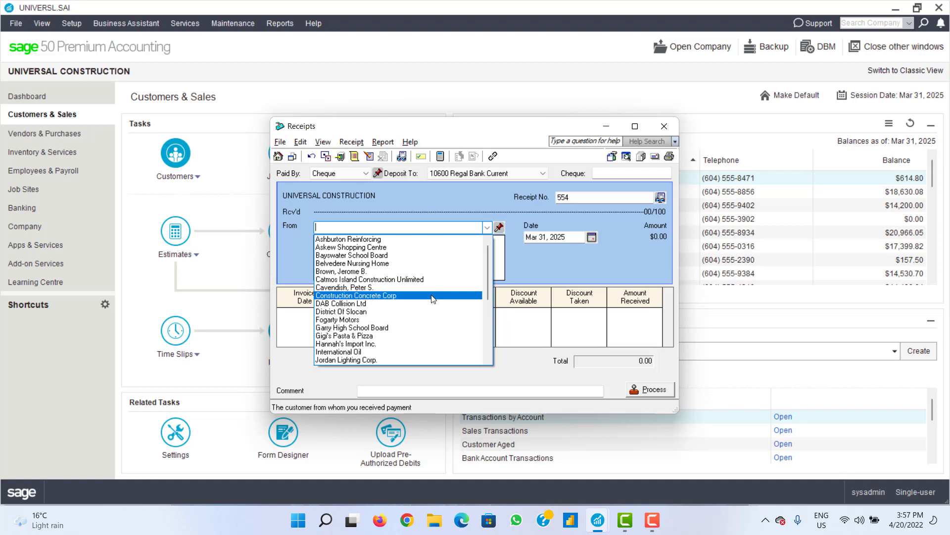
click(417, 279)
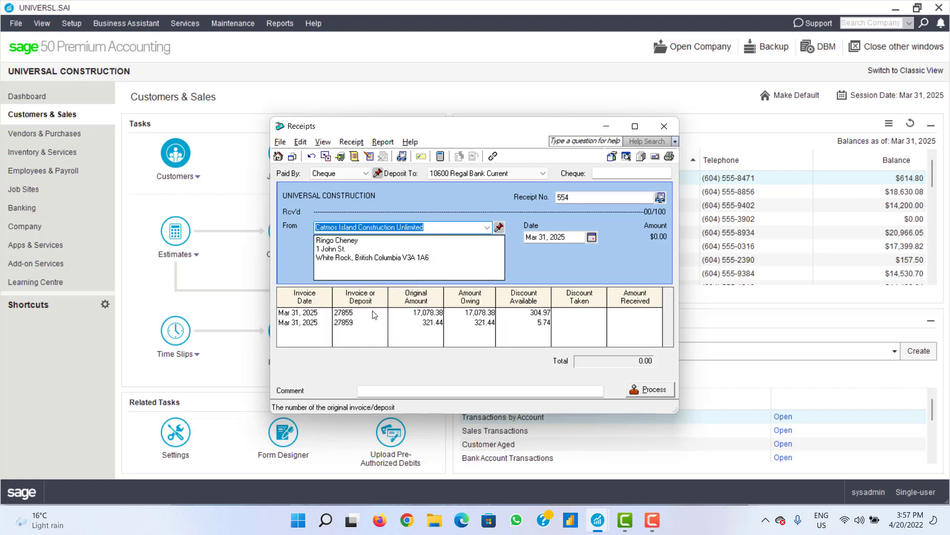
click(625, 313)
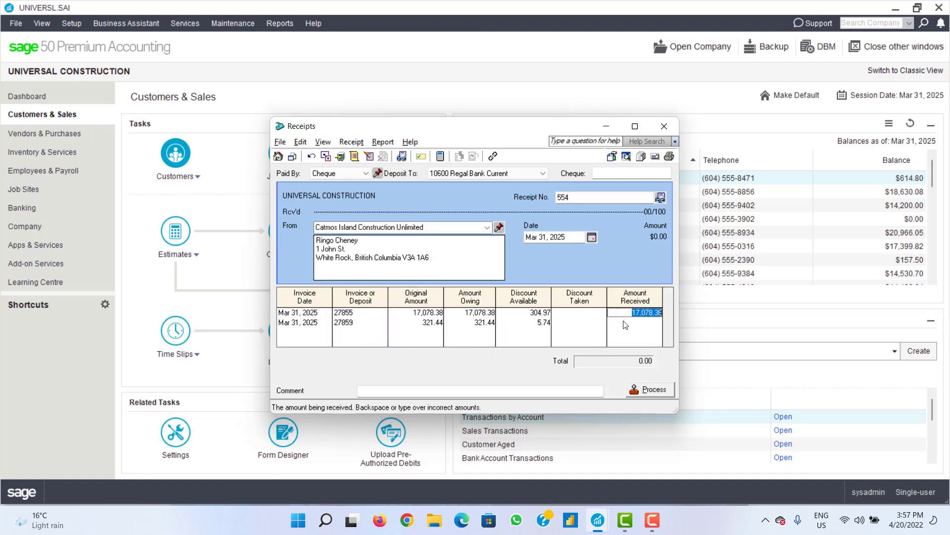
click(625, 323)
Step: Leave the discounts taken and the cheque number blank, and process the receipt
click(568, 312)
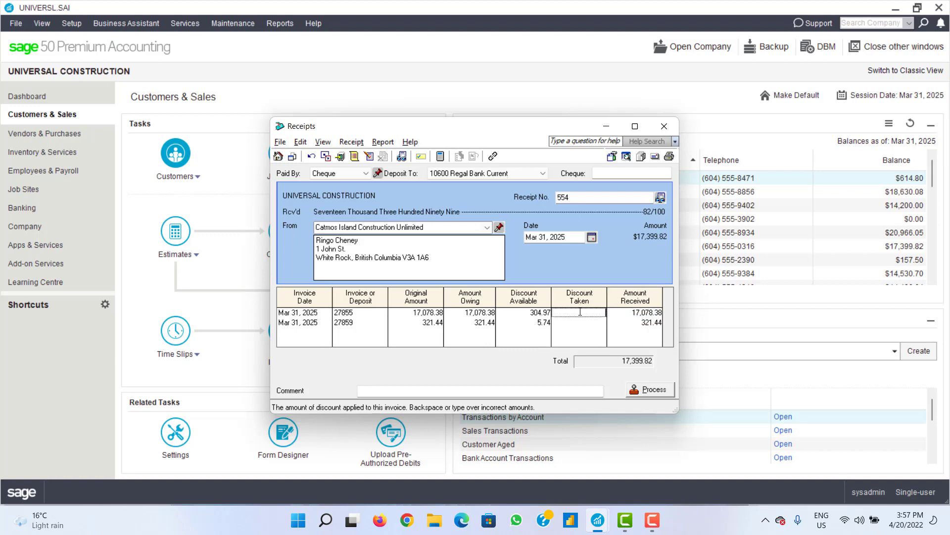
key(Tab)
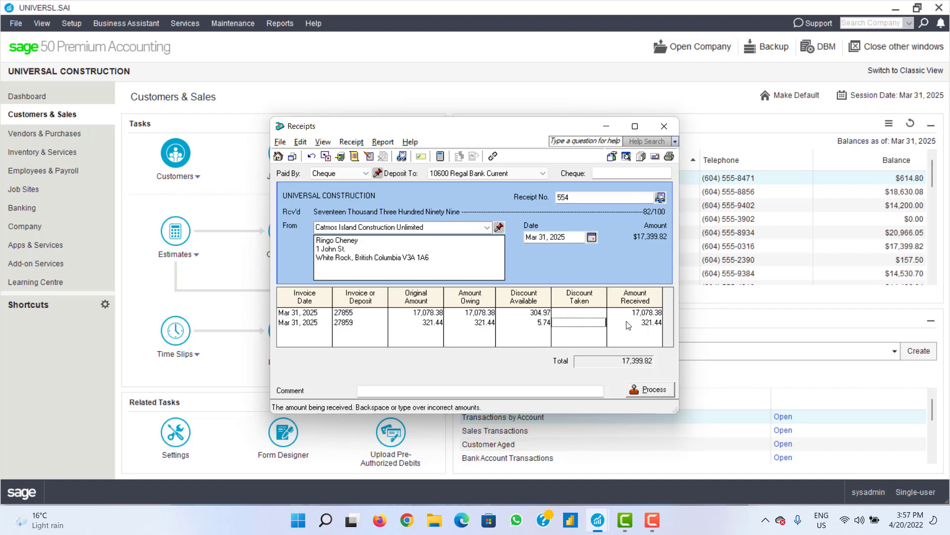
click(650, 323)
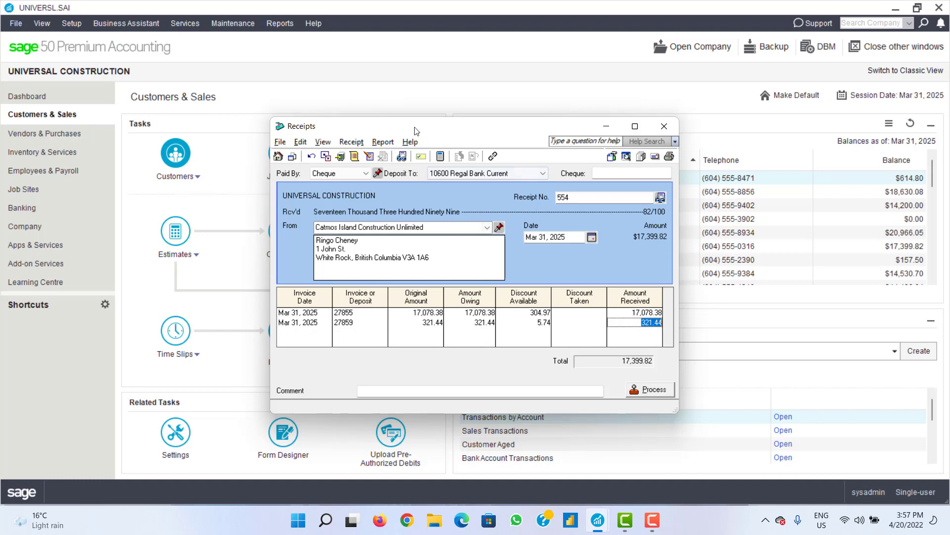
drag(410, 130, 558, 125)
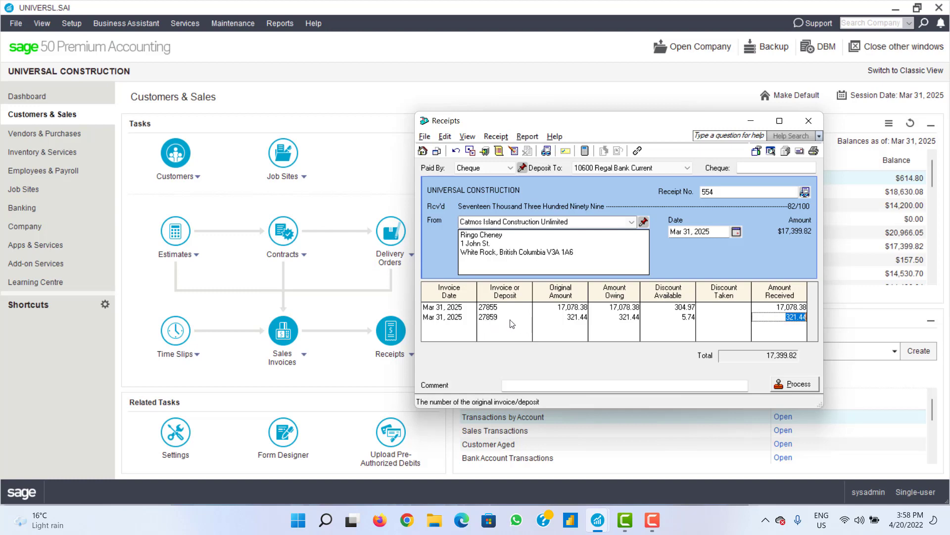
click(785, 329)
click(759, 168)
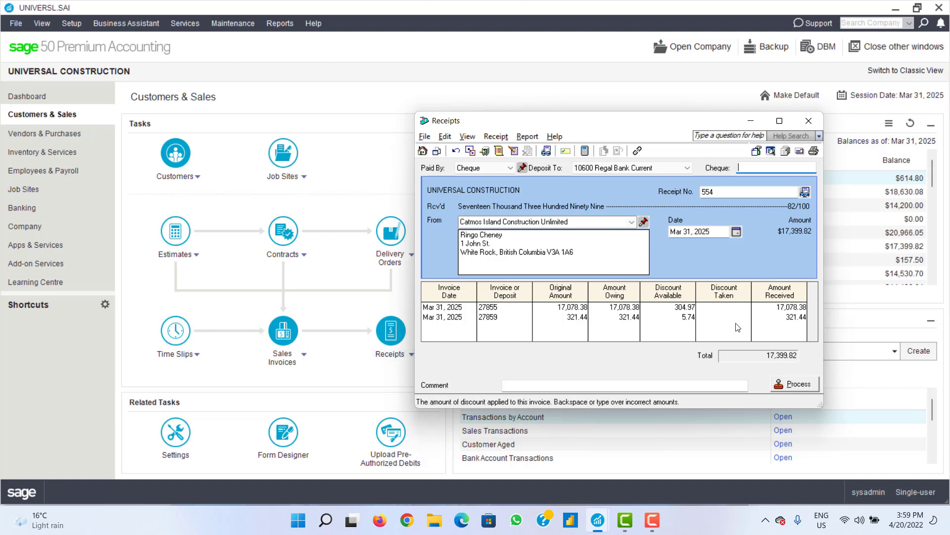
click(797, 386)
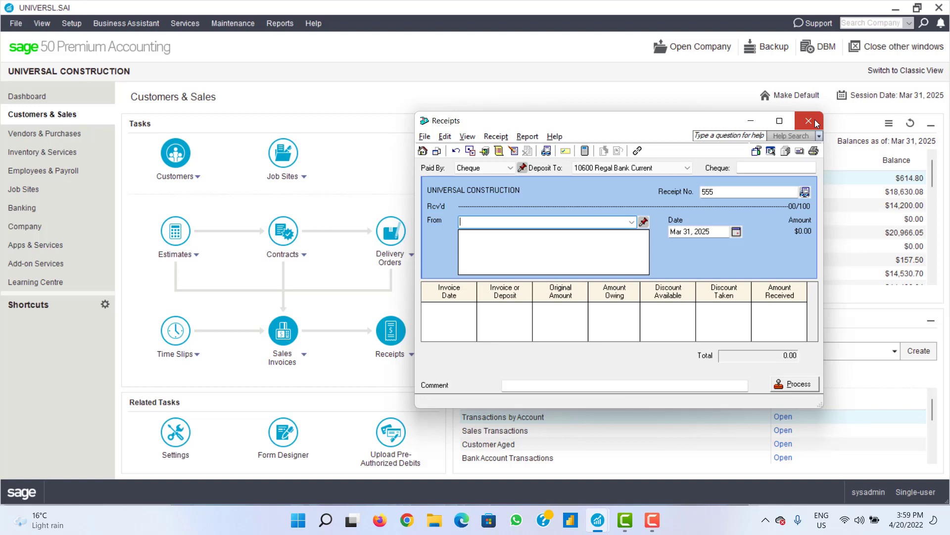
Step: Review the bank accounts available for depositing a new receipt, and close the receipts window
click(688, 168)
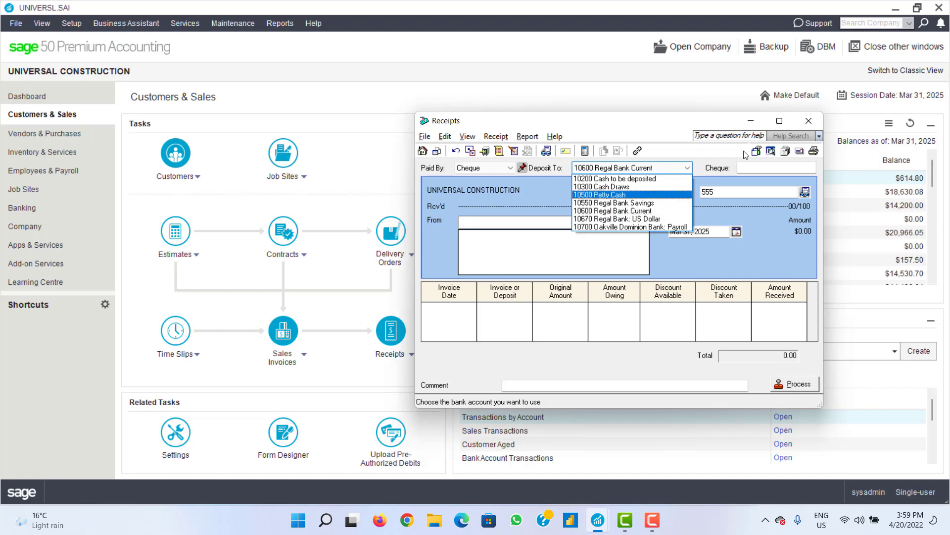
click(812, 121)
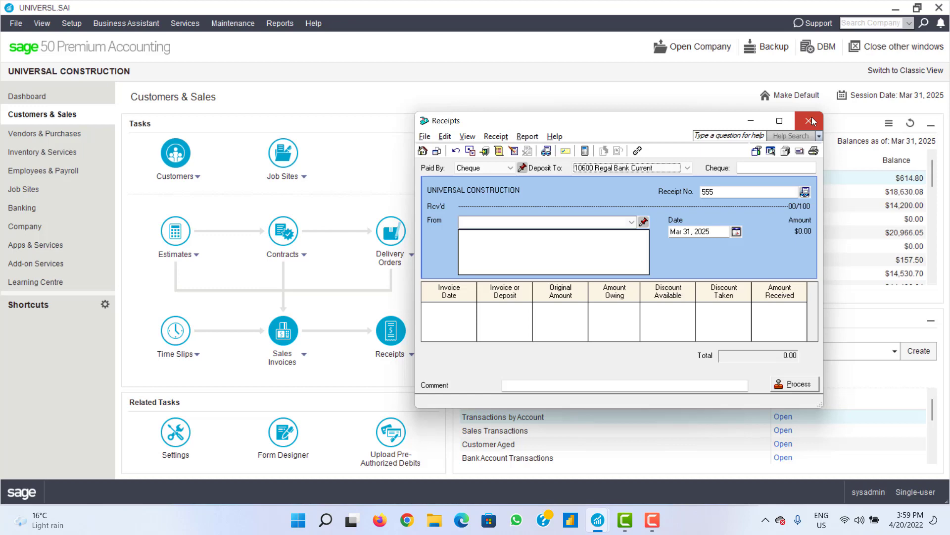
click(812, 121)
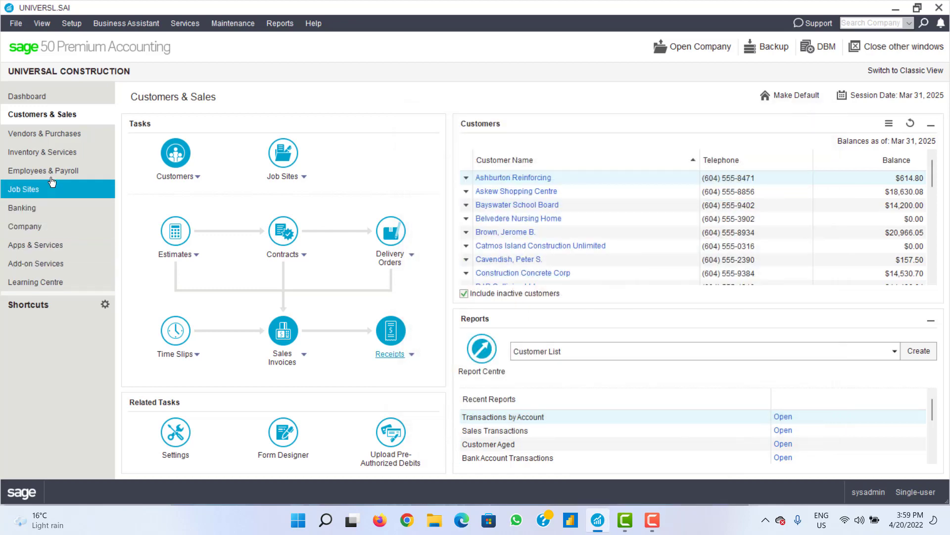
Step: Open Receive Payments from the Banking module, review the accounts for depositing payments, and close the receipt
click(25, 213)
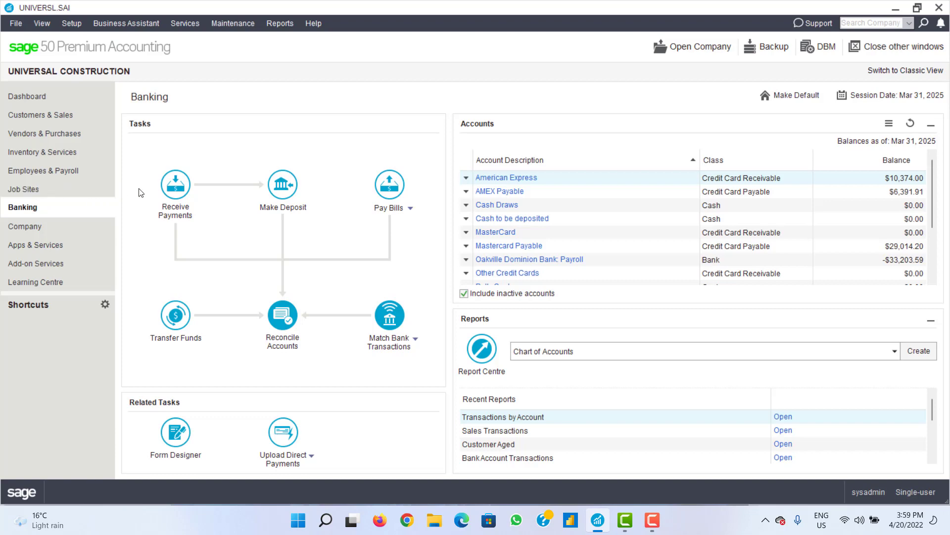
click(186, 202)
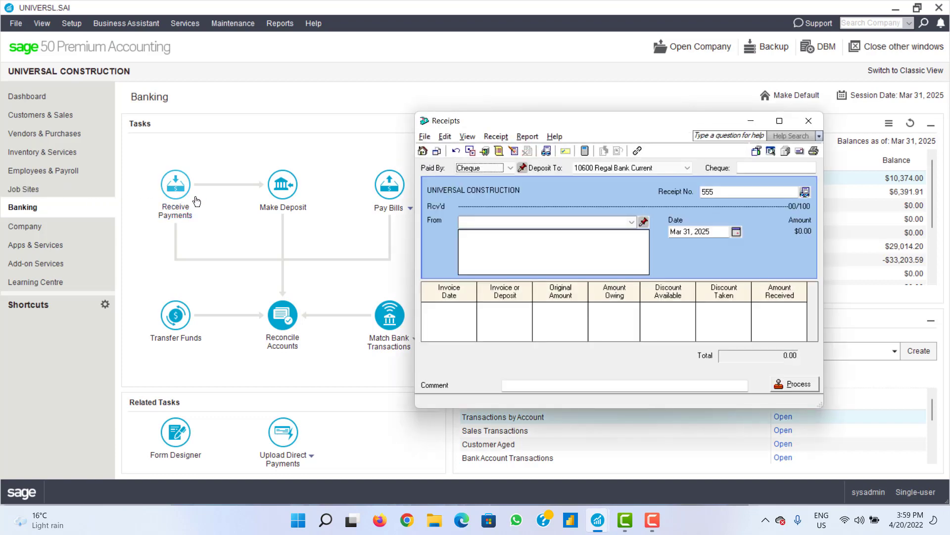
click(672, 171)
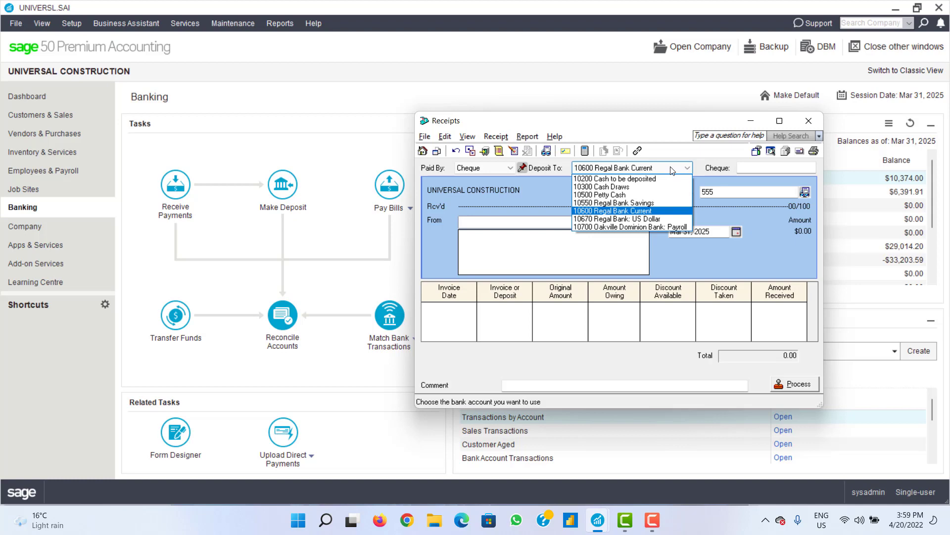
click(672, 171)
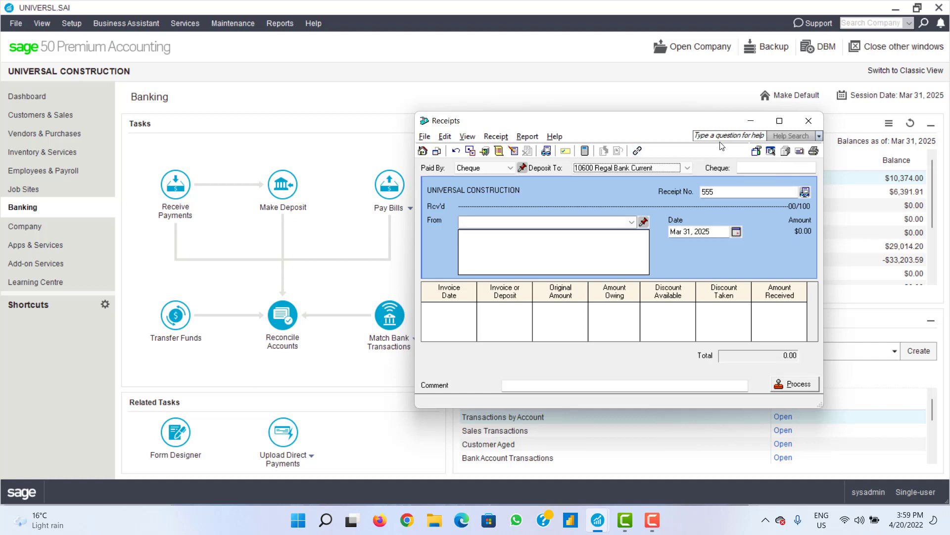
click(814, 125)
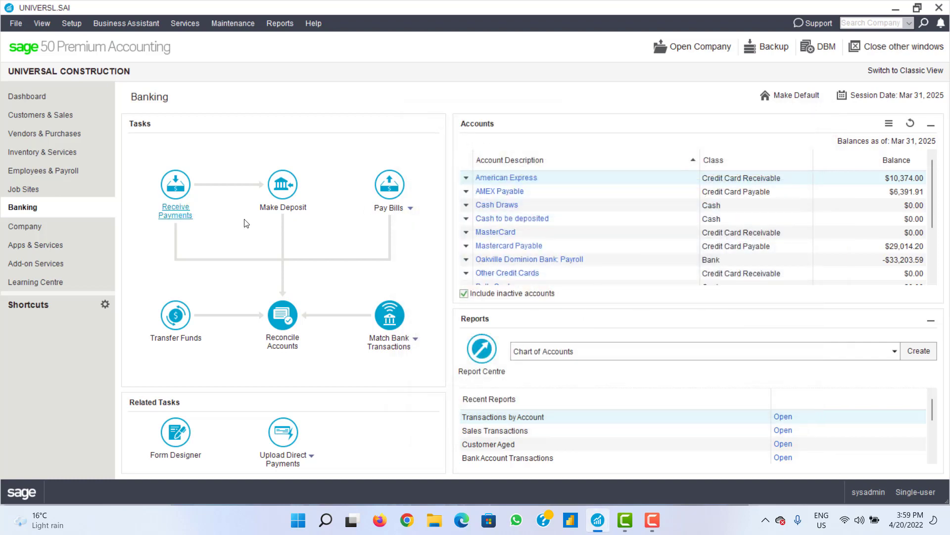
Step: Open the Company module's settings and review the setting categories for Inventory & Services and Customers & Sales
click(47, 232)
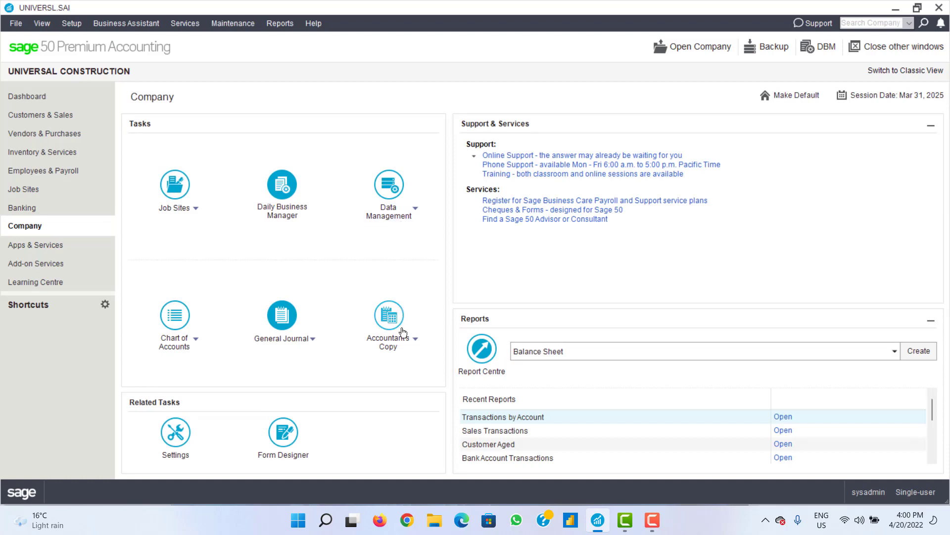
click(181, 434)
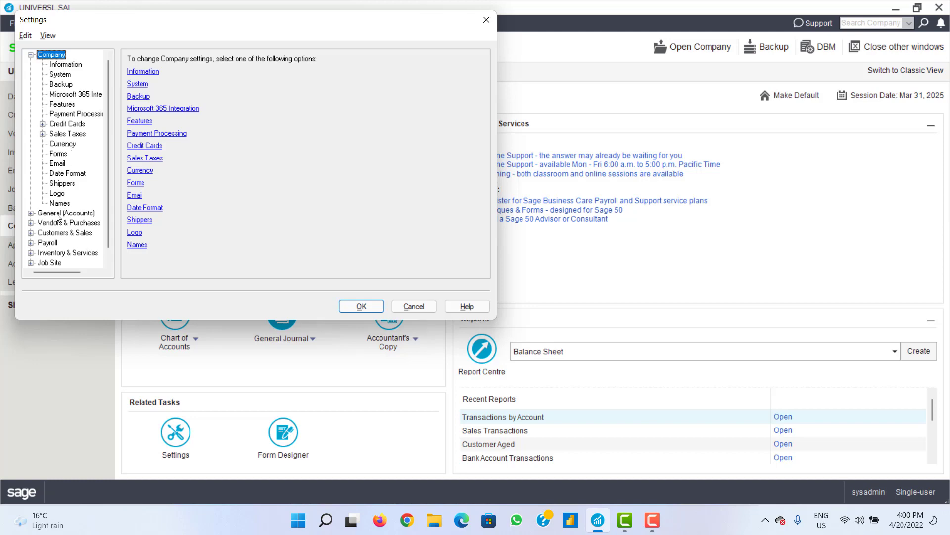
click(49, 262)
click(43, 245)
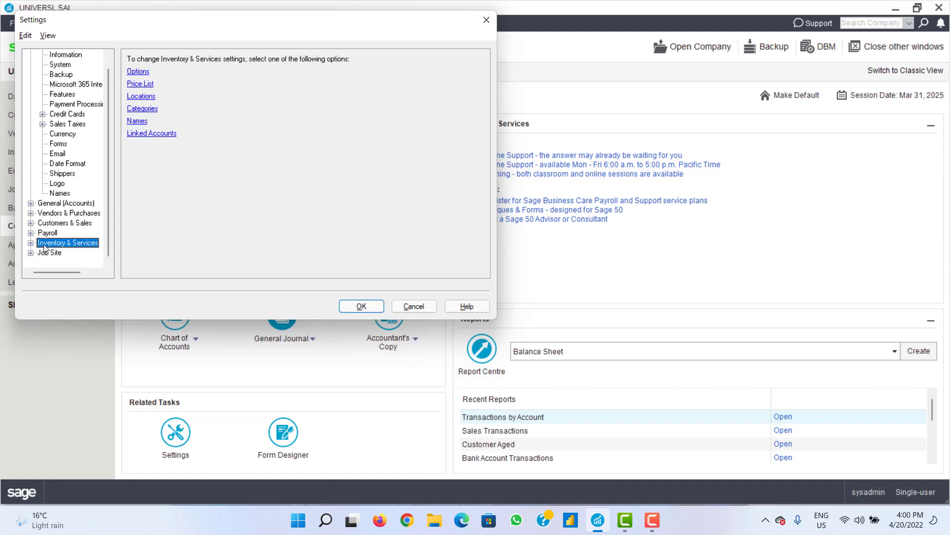
click(46, 225)
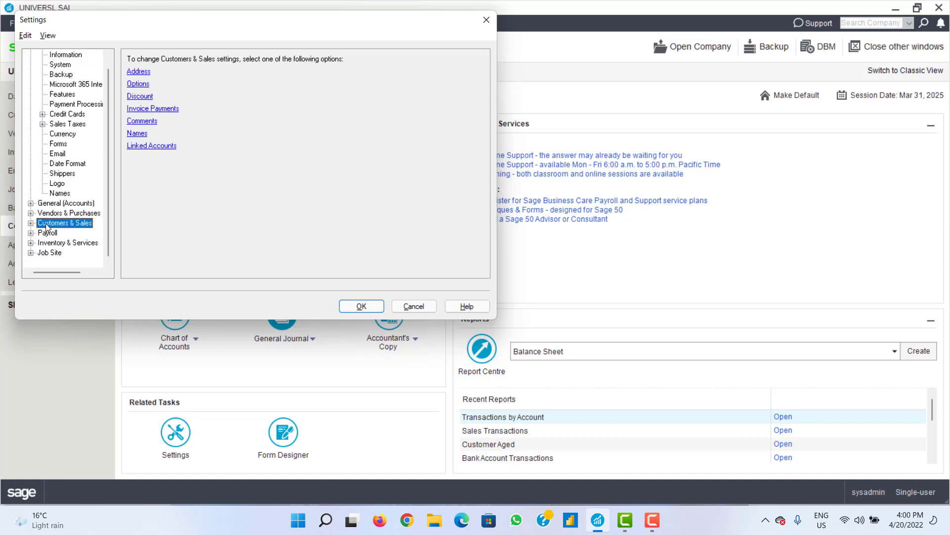
click(30, 223)
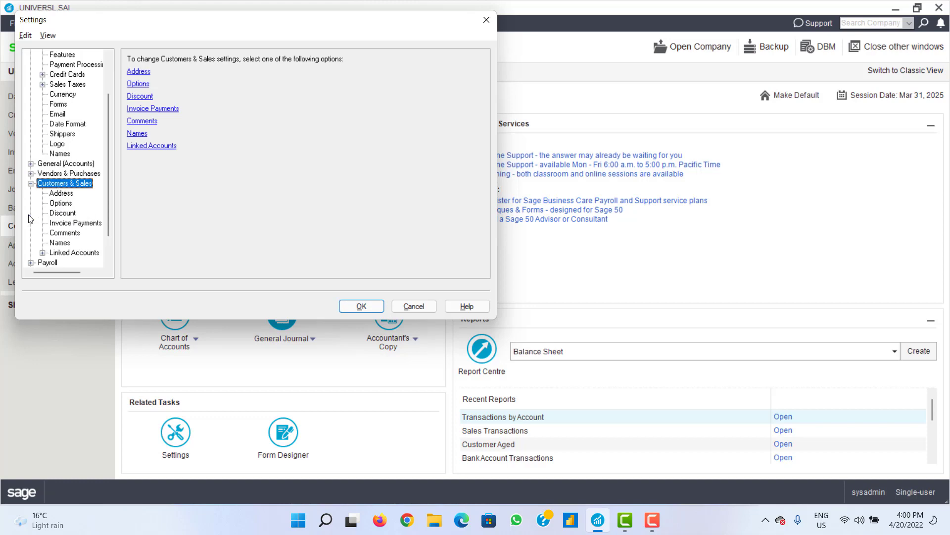
scroll(29, 213, up, 2)
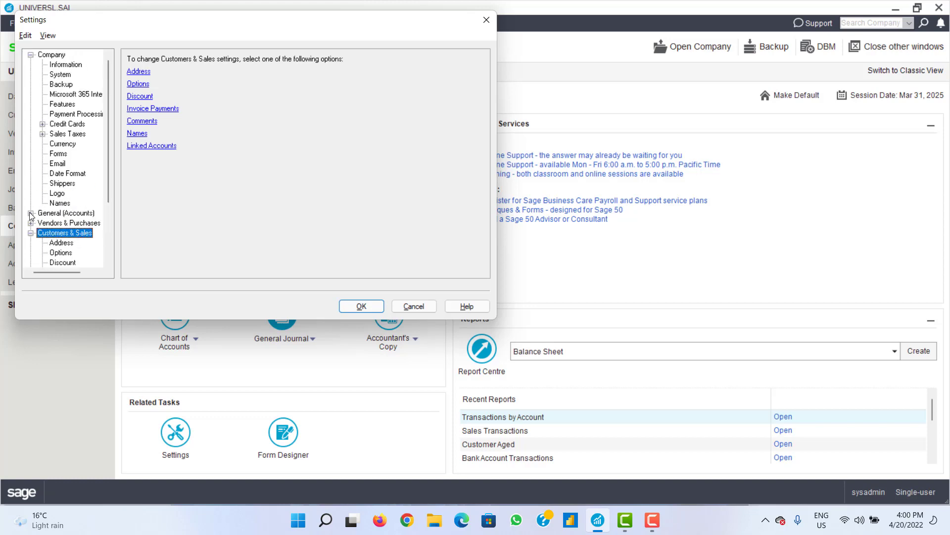
Step: Review the company's payment processing, information and system settings
click(50, 115)
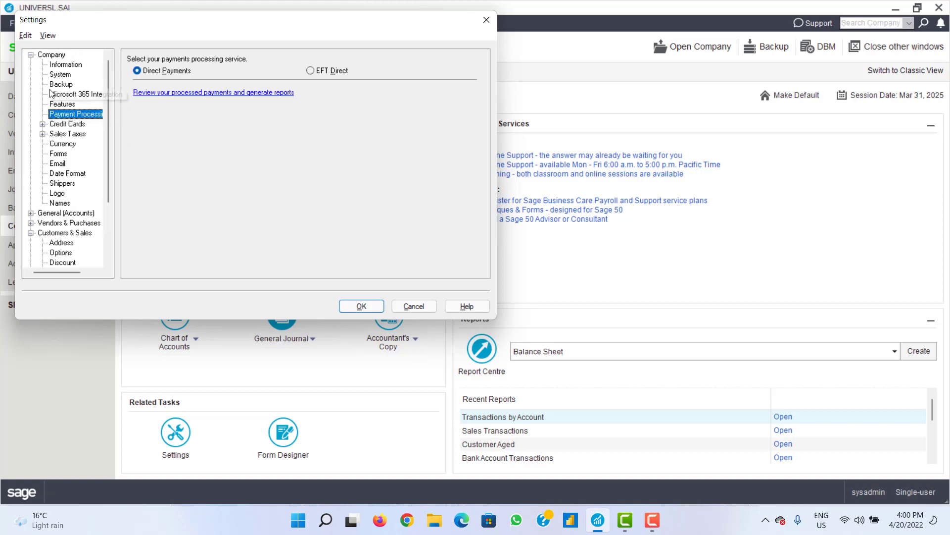
click(58, 66)
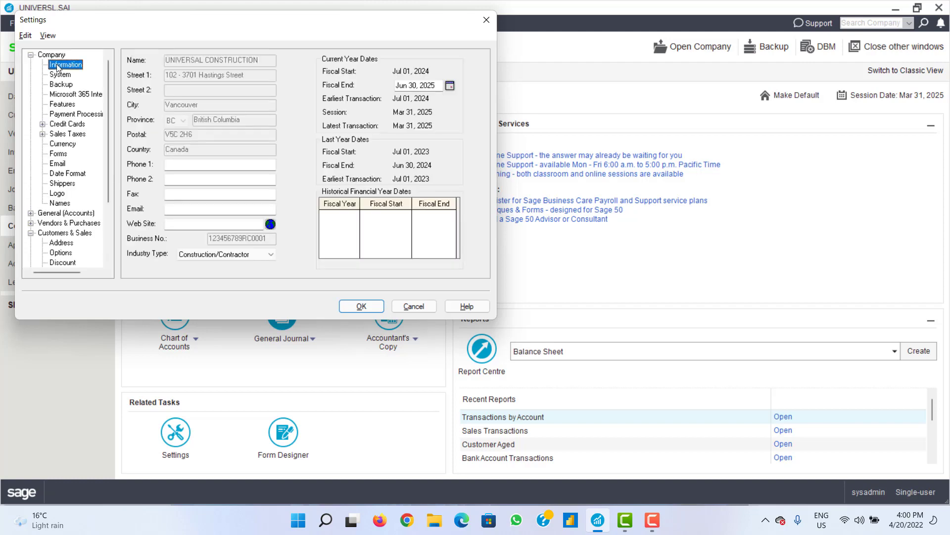
click(59, 76)
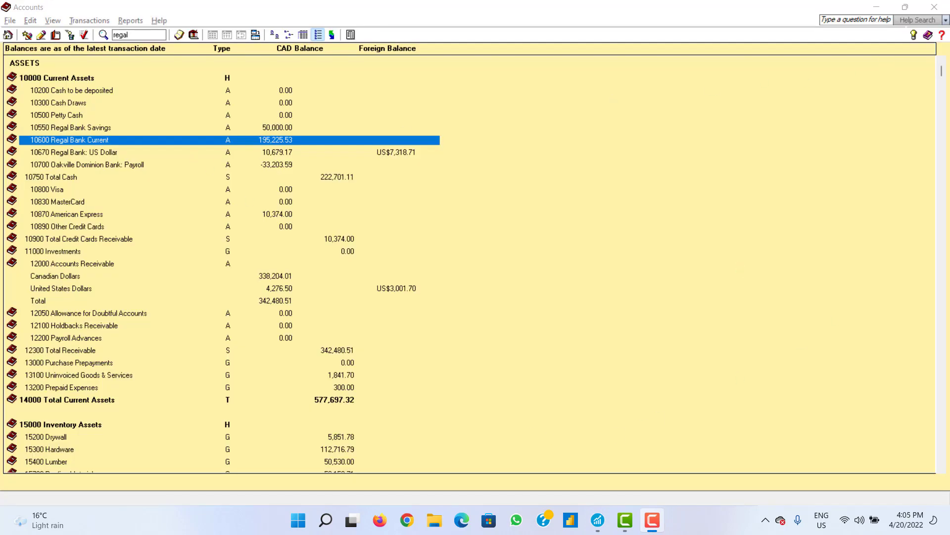
Step: Open the Chart of Accounts from the Company module and review the Regal Bank Savings record's account type, related historical accounts and class options
click(940, 10)
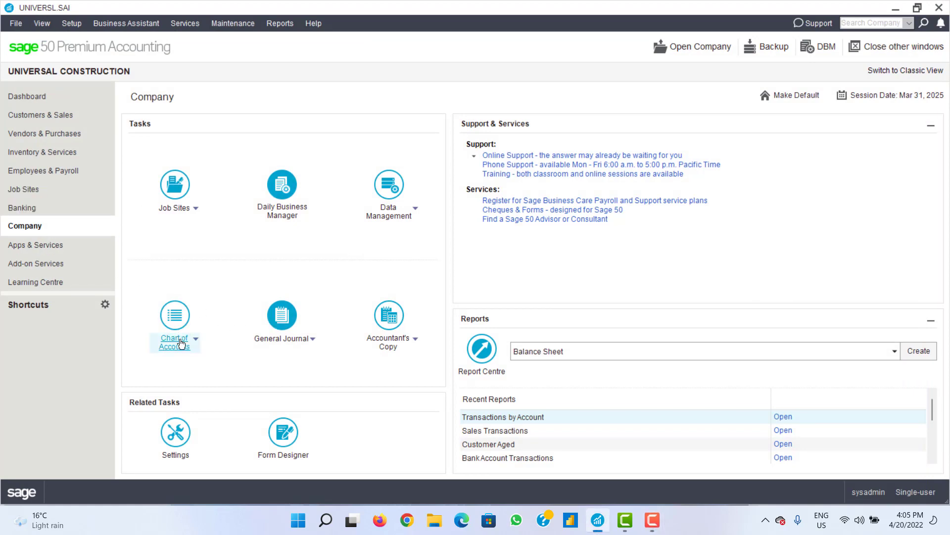
mouse_move(182, 343)
click(186, 362)
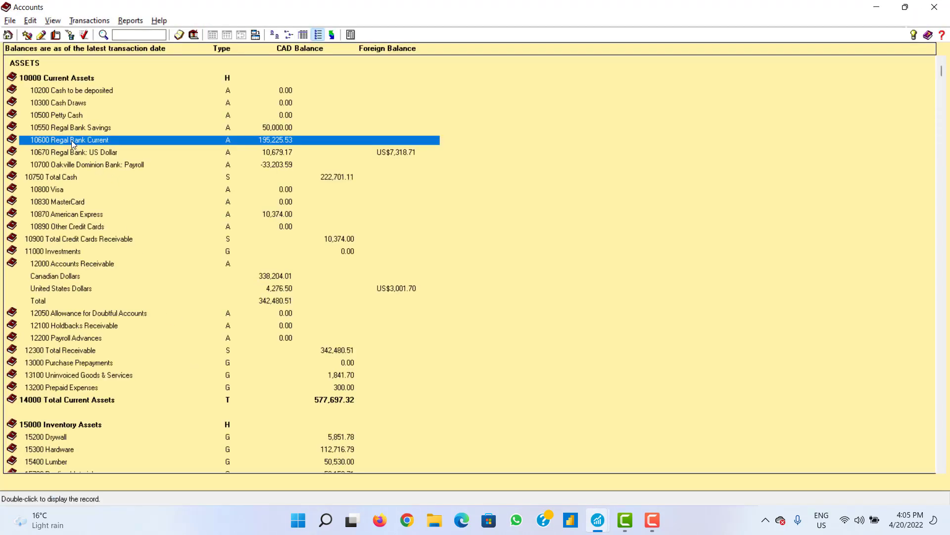
click(78, 129)
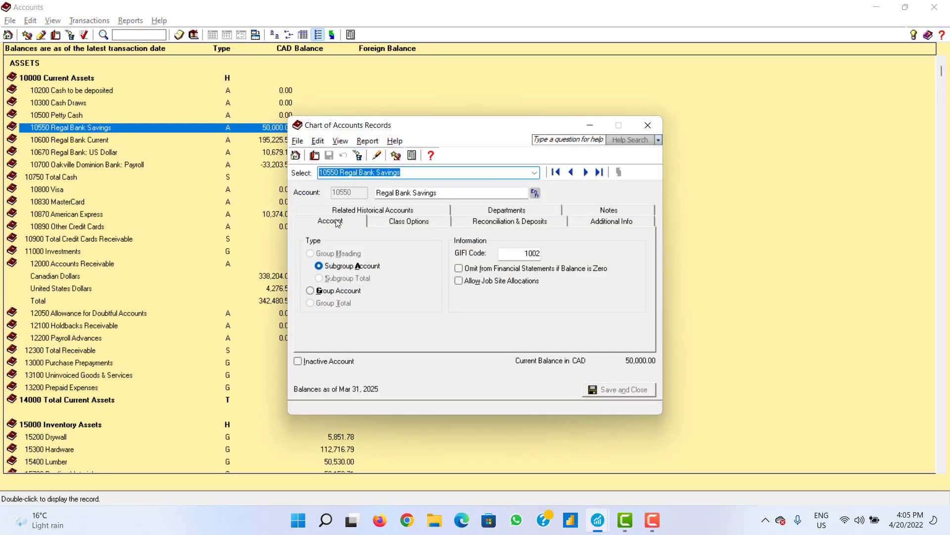
click(337, 223)
click(347, 212)
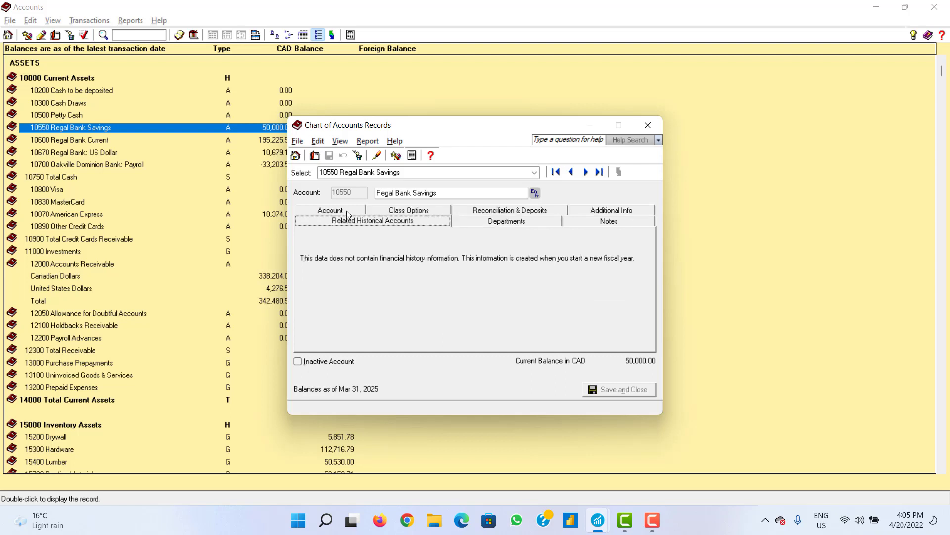
click(340, 211)
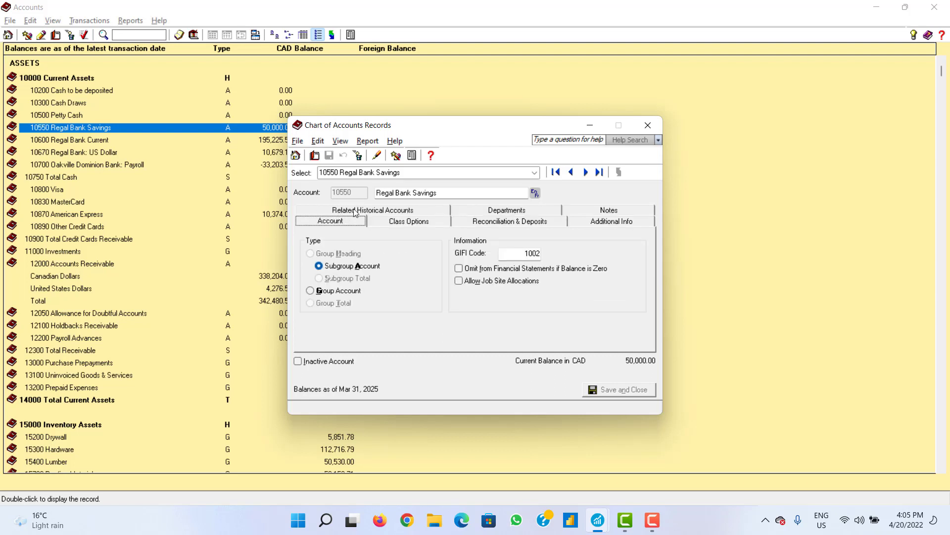
click(400, 223)
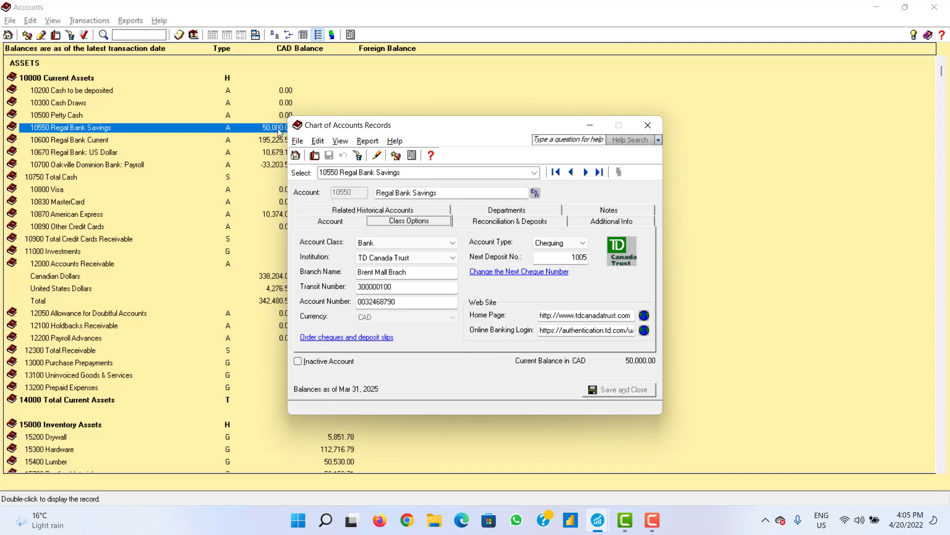
Step: Start a new account record, examine the available account classes, and close the record without saving
click(298, 141)
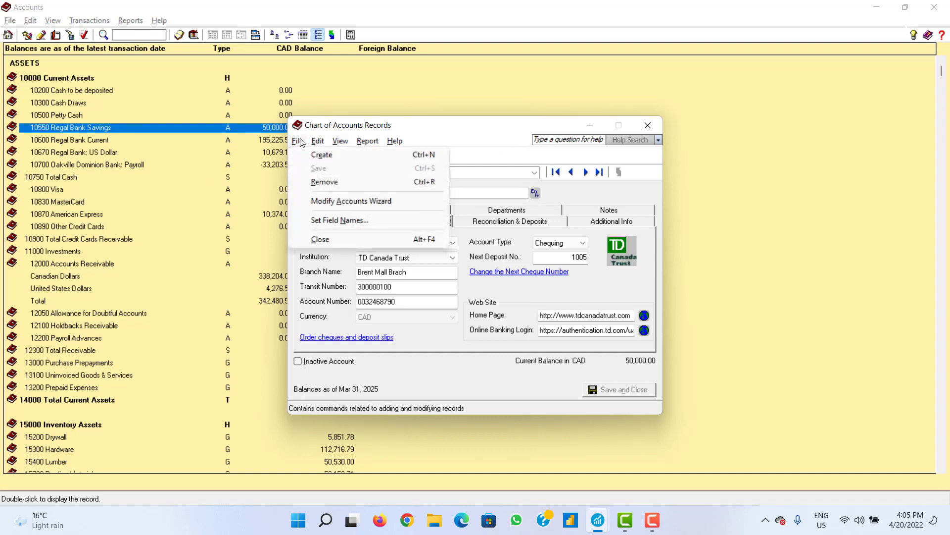
click(322, 154)
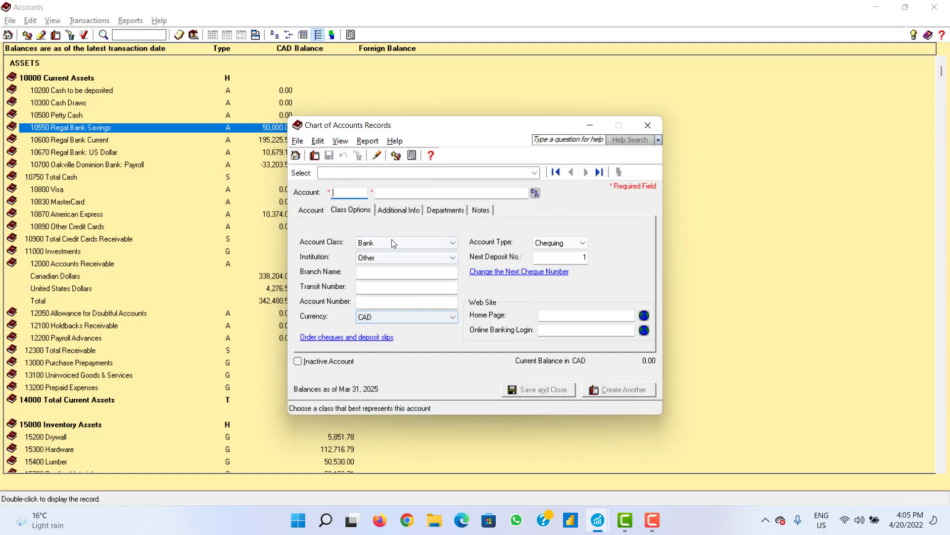
click(407, 244)
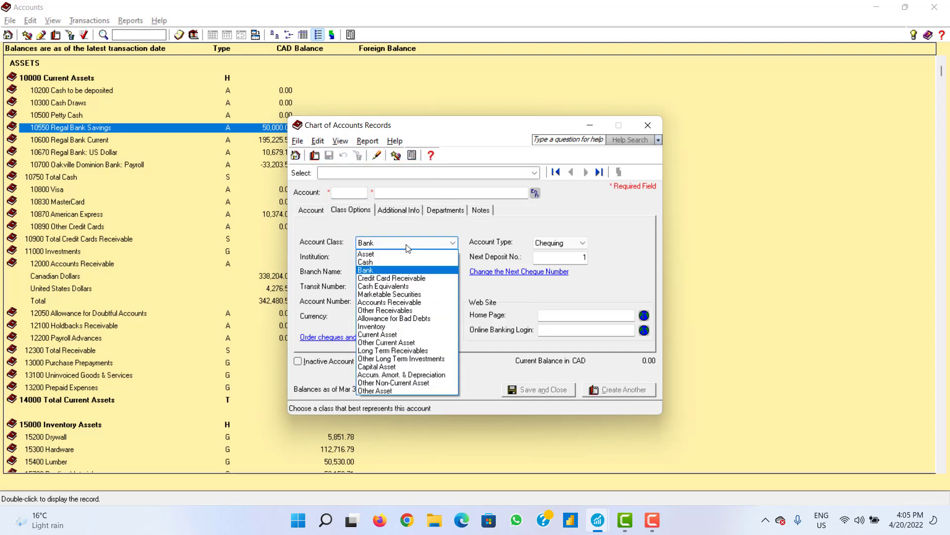
click(408, 248)
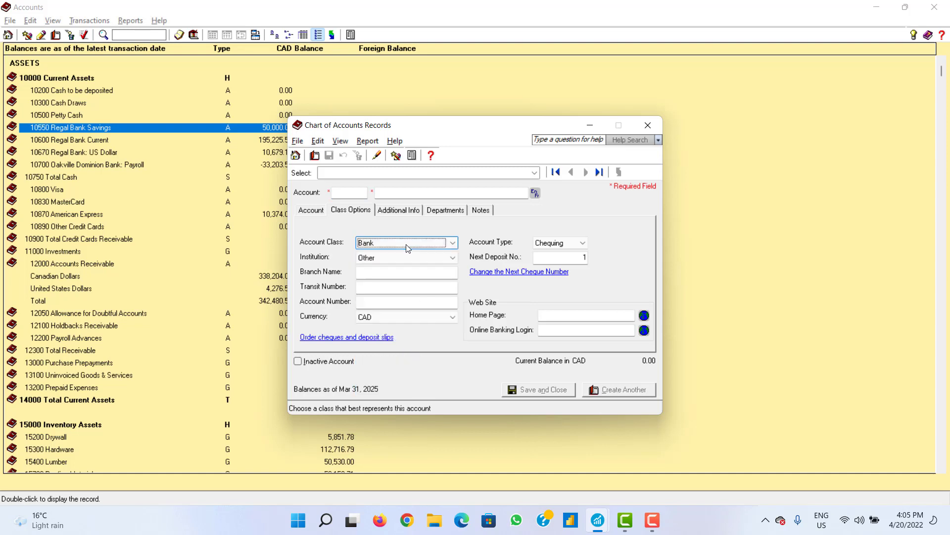
click(657, 125)
Step: Create another account record from the accounts list, try to browse the existing accounts, and discard the prefilled entry
click(9, 22)
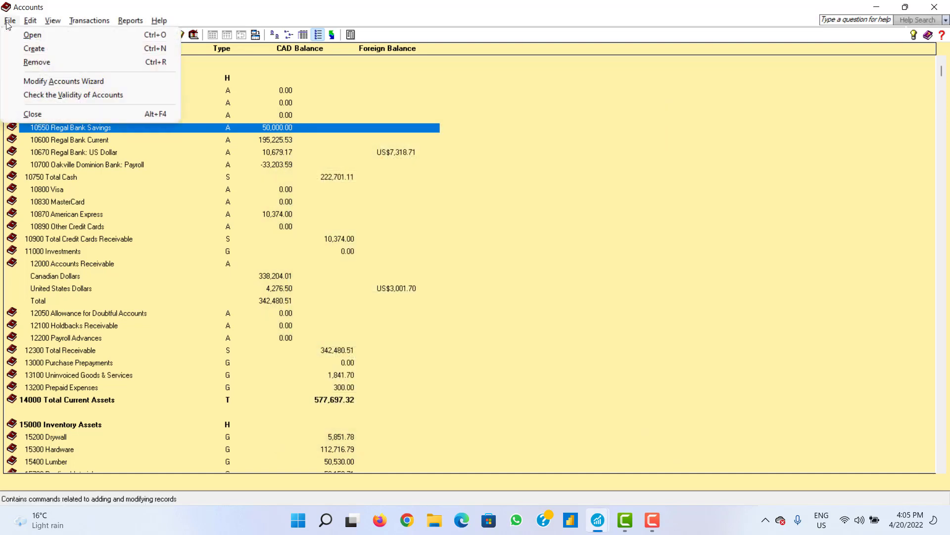
click(42, 49)
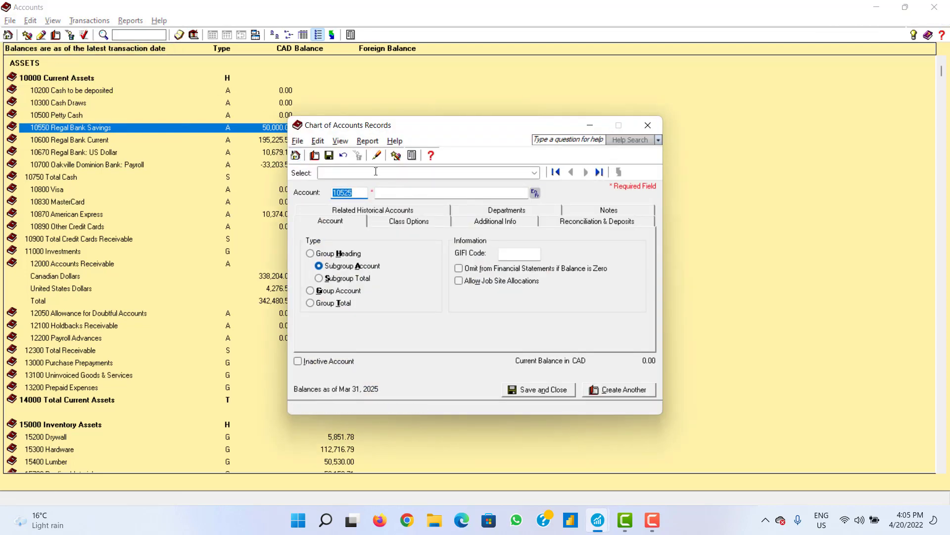
click(499, 172)
click(536, 174)
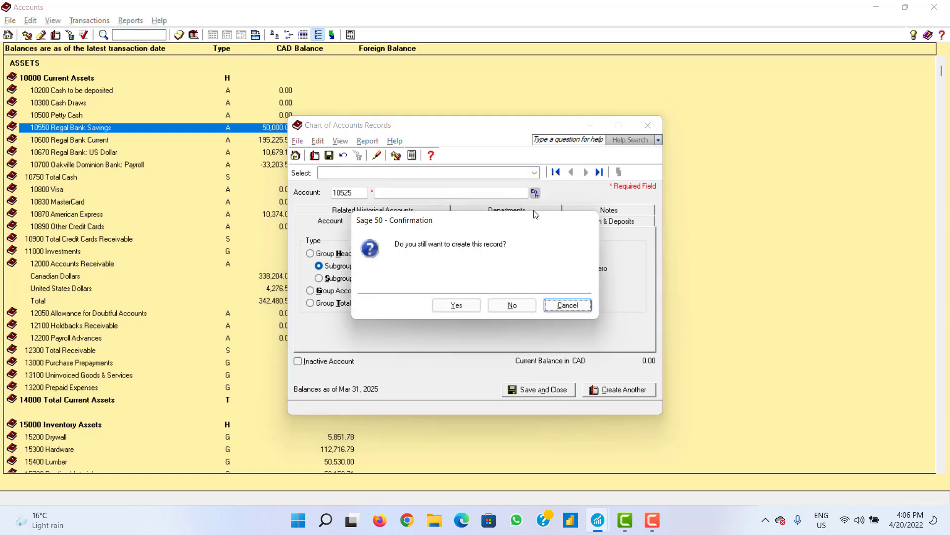
click(463, 305)
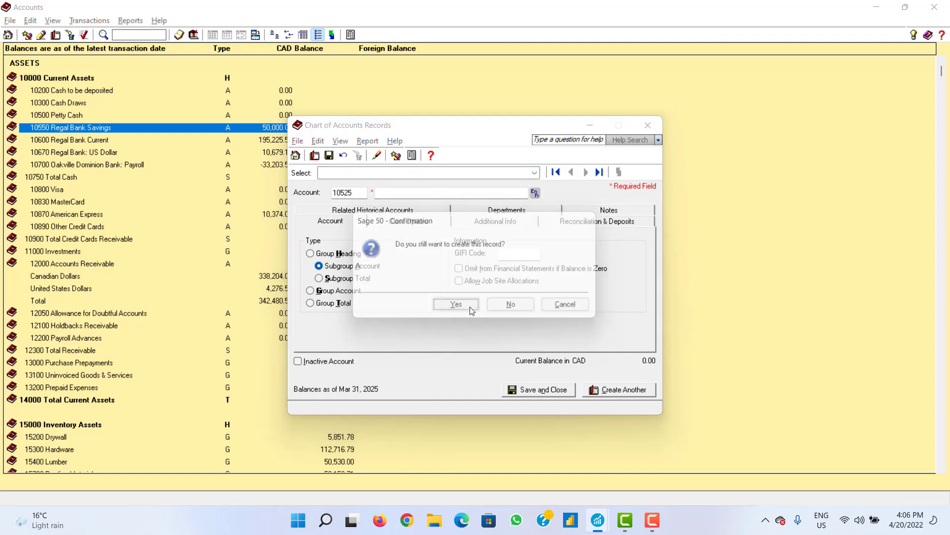
click(551, 306)
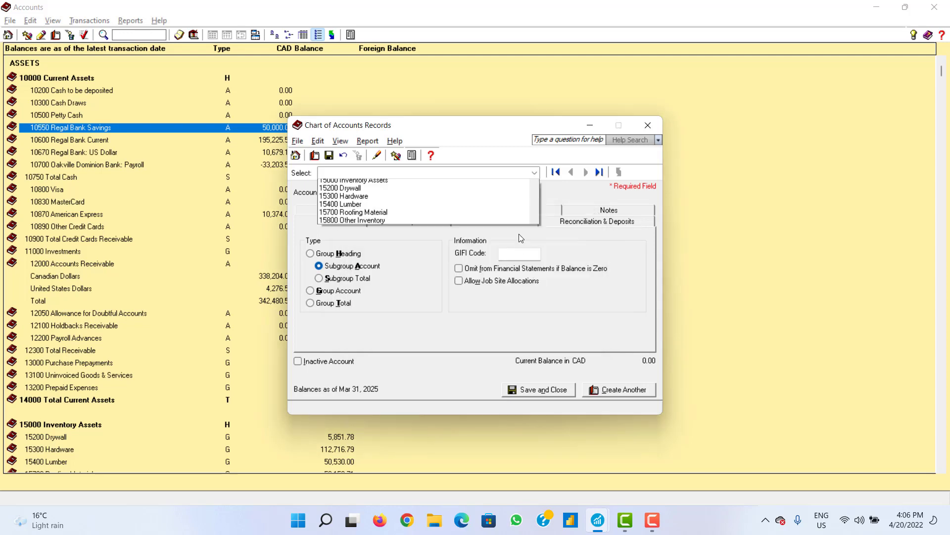
click(519, 234)
click(534, 173)
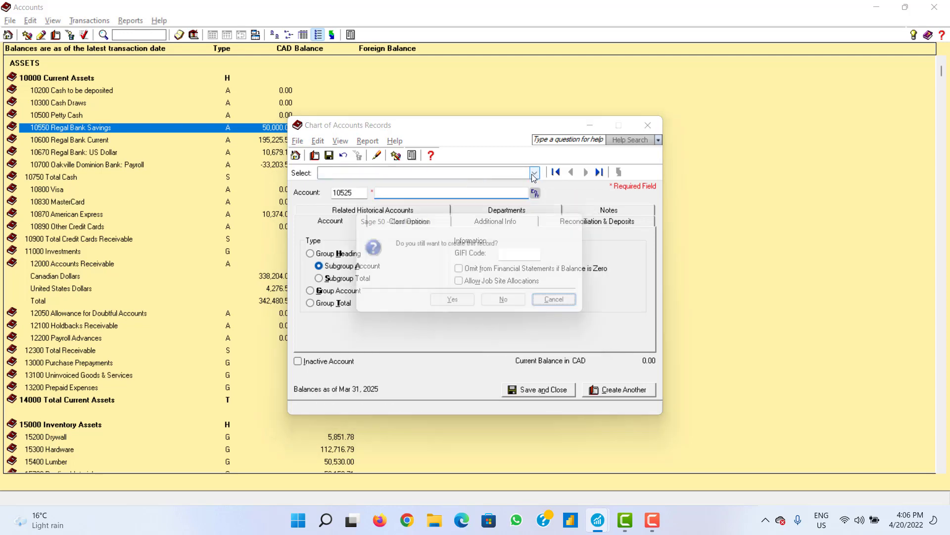
click(519, 301)
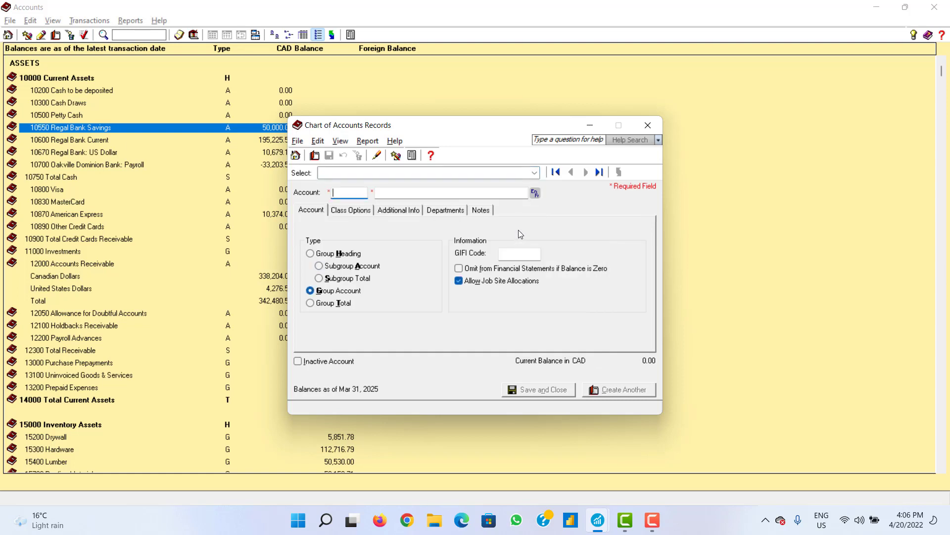
Step: Set the blank new account record's class to Bank
click(405, 195)
click(357, 210)
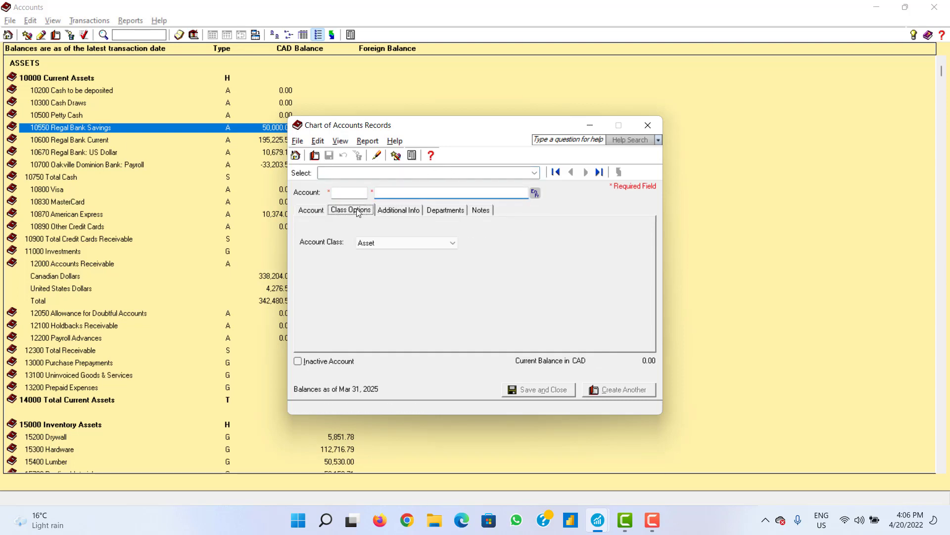
click(408, 241)
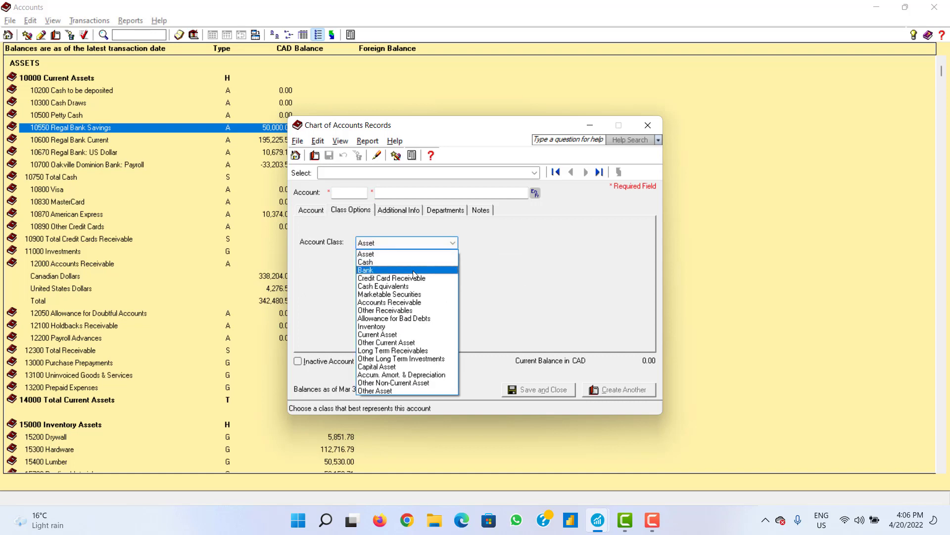
click(412, 271)
Step: Review the account number and name fields with the English and French name entry, and discard the new record
click(344, 193)
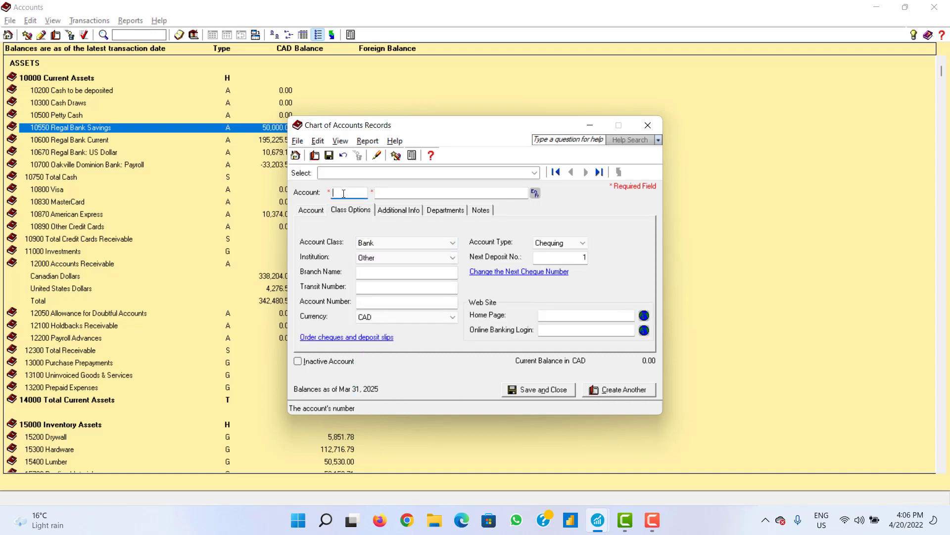
click(391, 194)
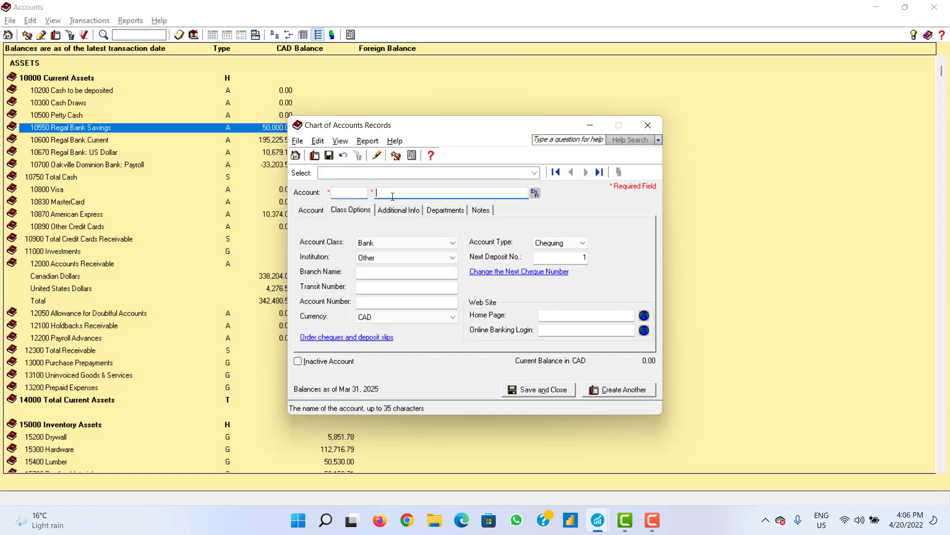
click(535, 193)
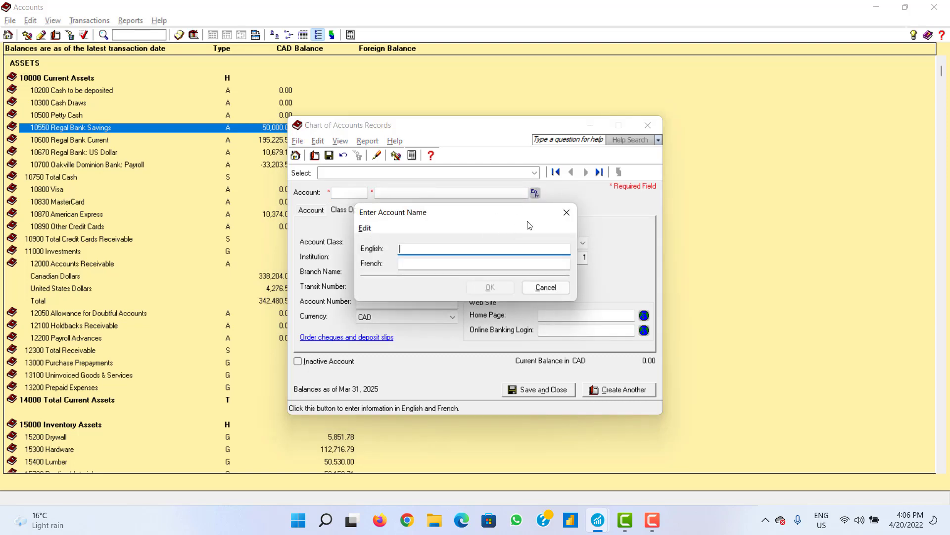
click(566, 213)
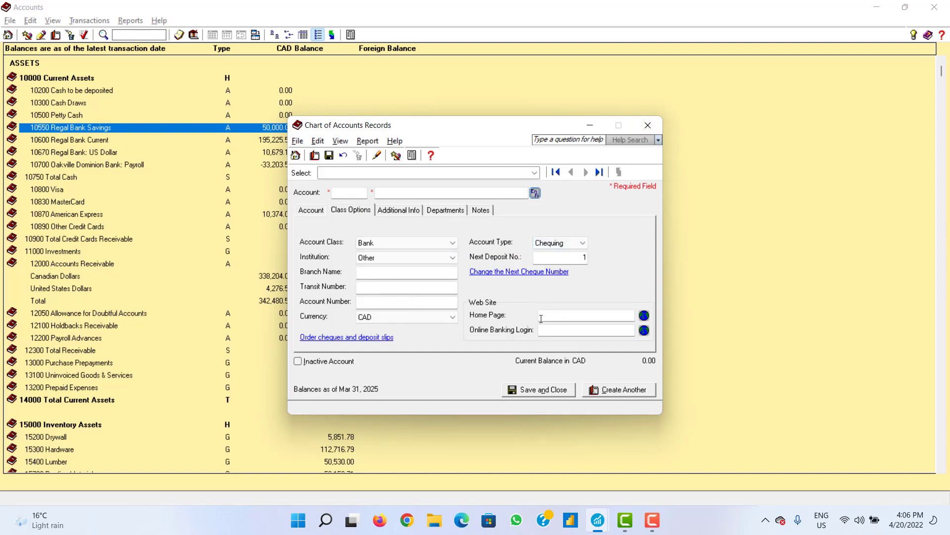
click(648, 125)
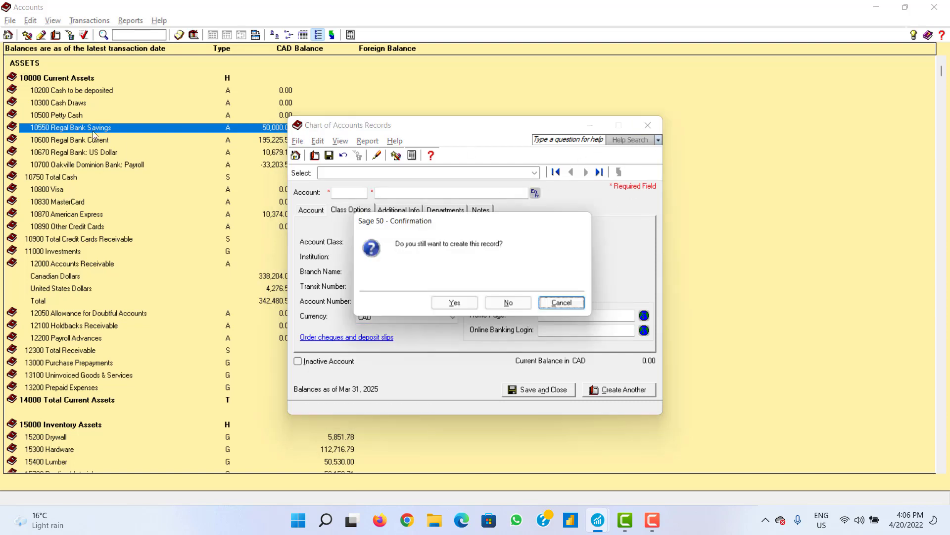
click(512, 304)
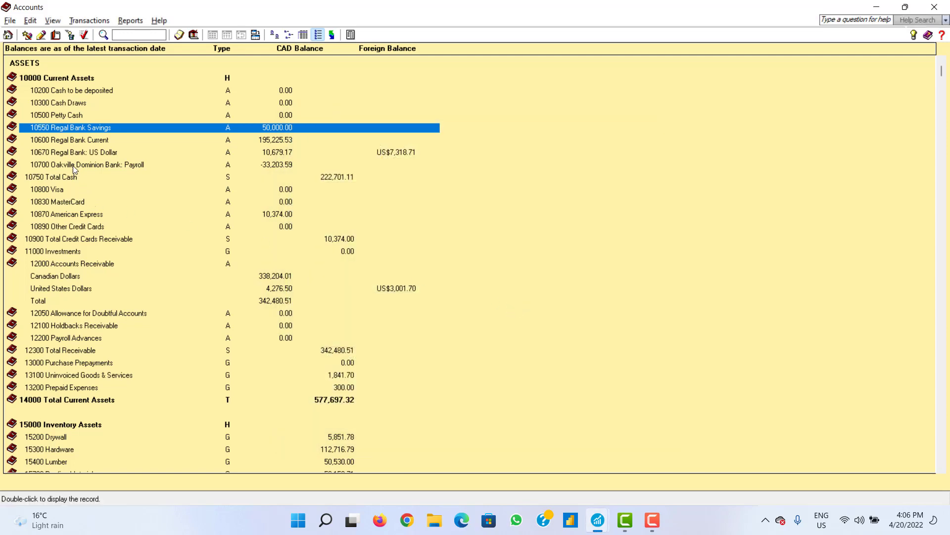
Step: Open the Regal Bank: US Dollar account record, review its class options, and close the record
double_click(70, 152)
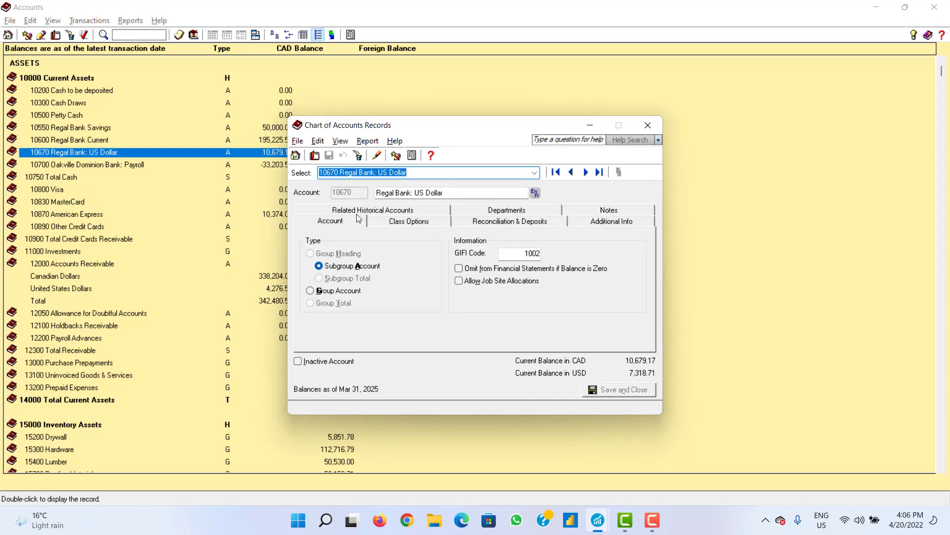
click(394, 224)
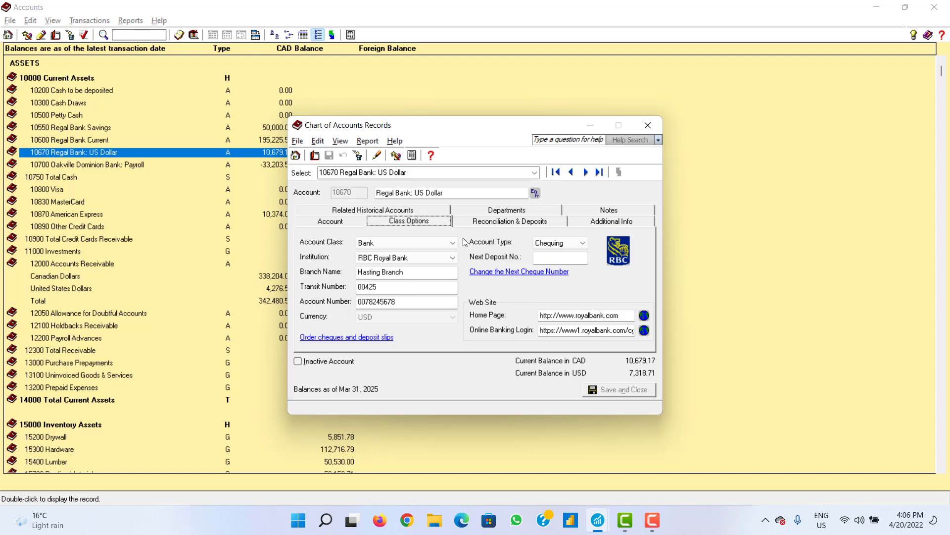
click(650, 127)
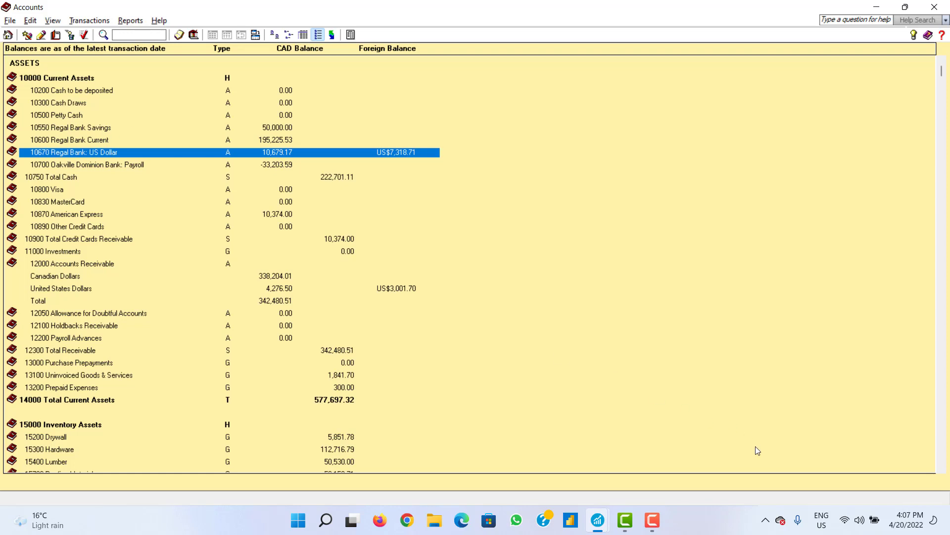
click(652, 519)
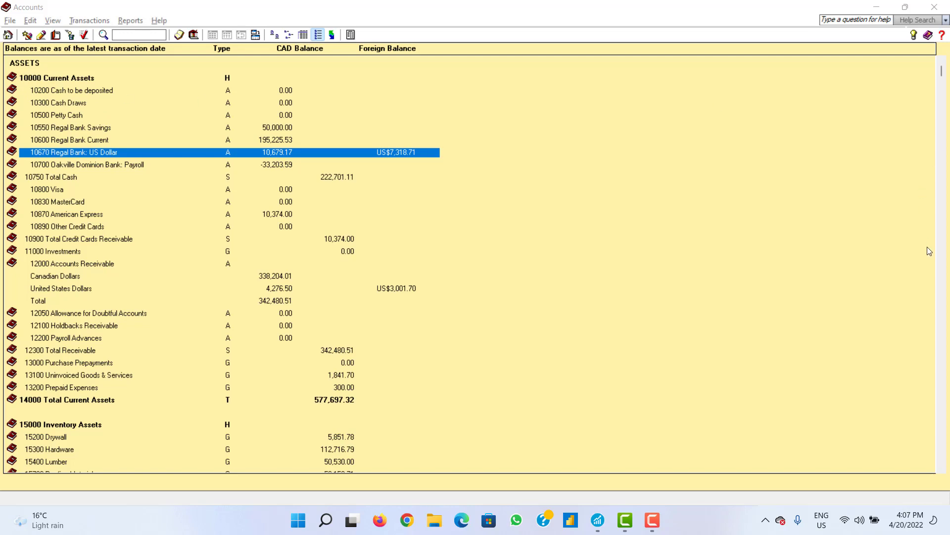
Step: Look through the liability, equity and revenue accounts in the Chart of Accounts, and close the accounts list
drag(941, 77, 943, 155)
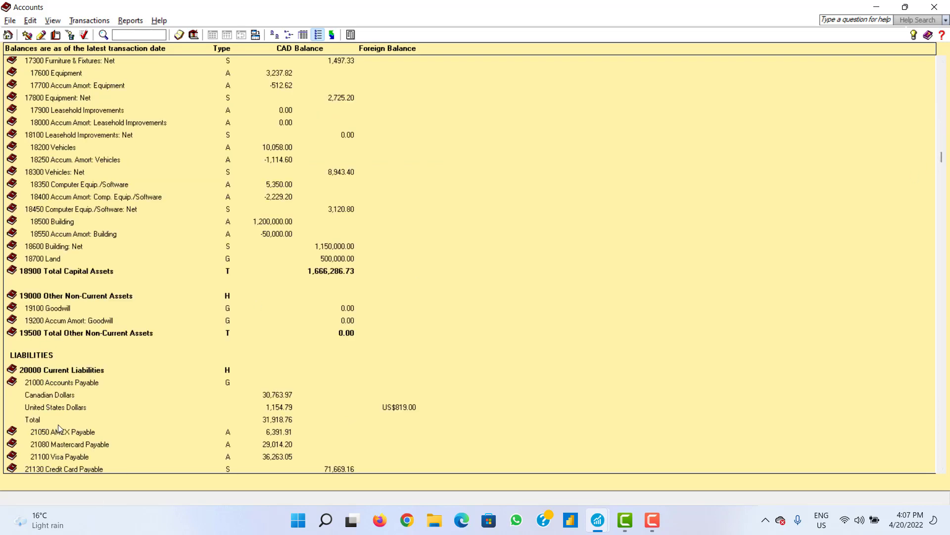
scroll(62, 424, down, 3)
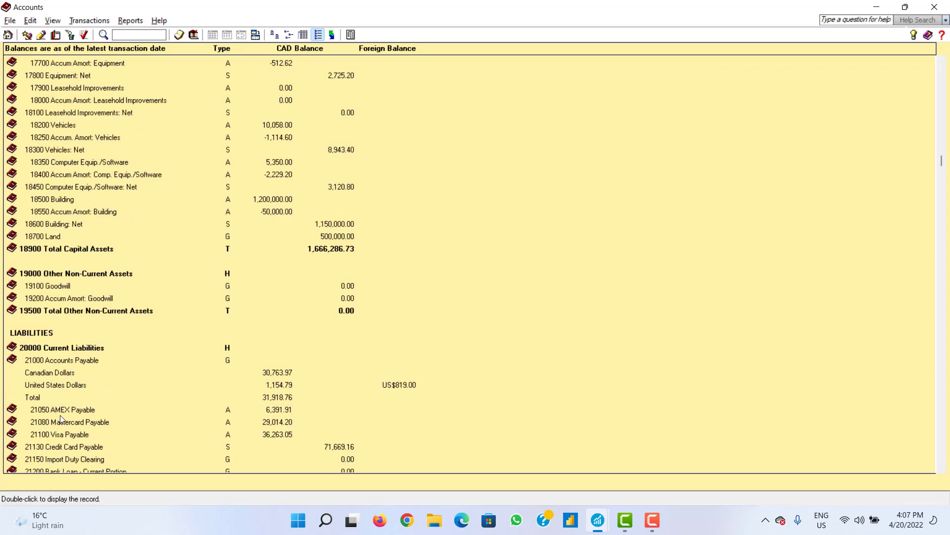
scroll(63, 425, down, 1)
scroll(67, 410, down, 3)
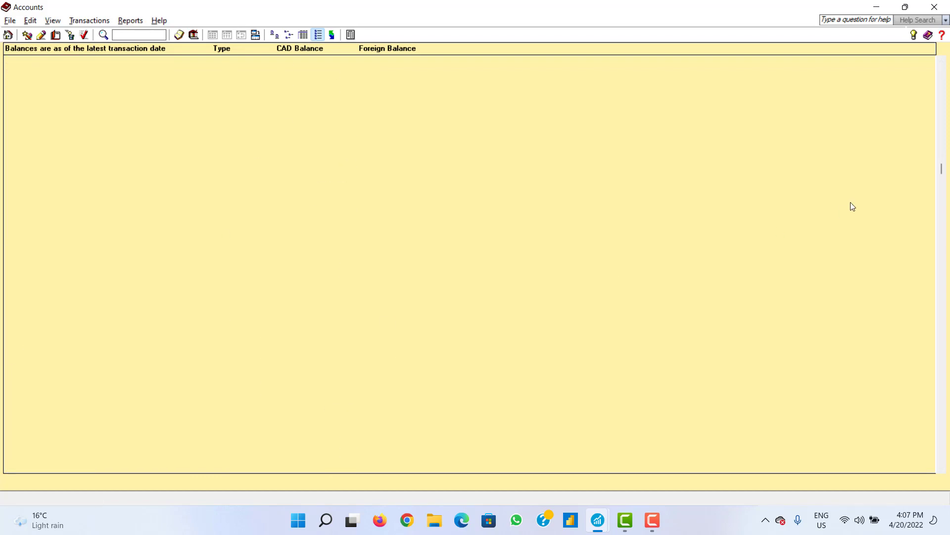
drag(941, 167, 942, 285)
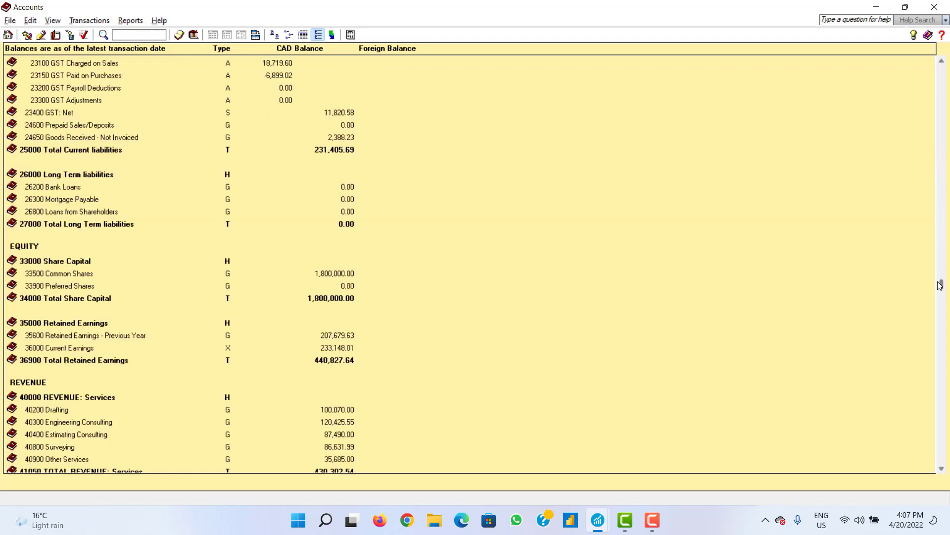
scroll(76, 221, up, 2)
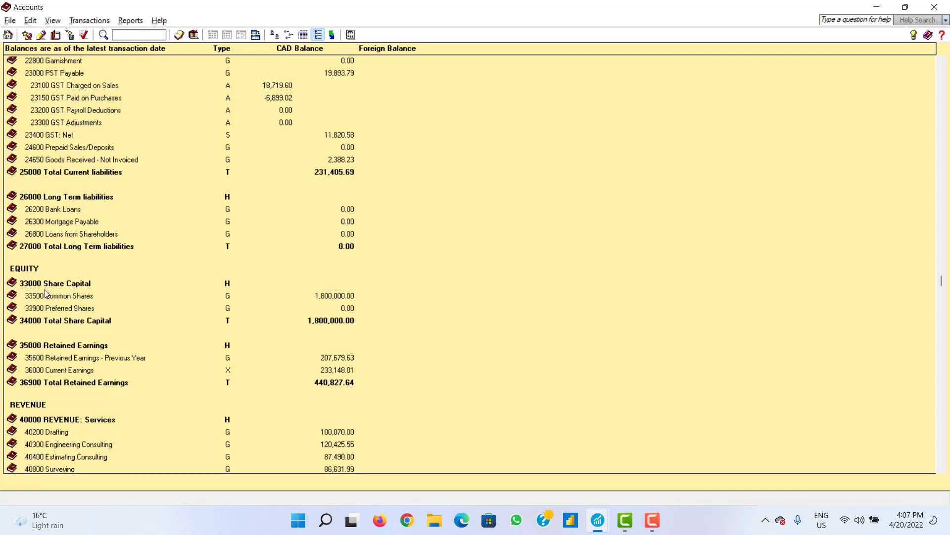
scroll(46, 293, down, 2)
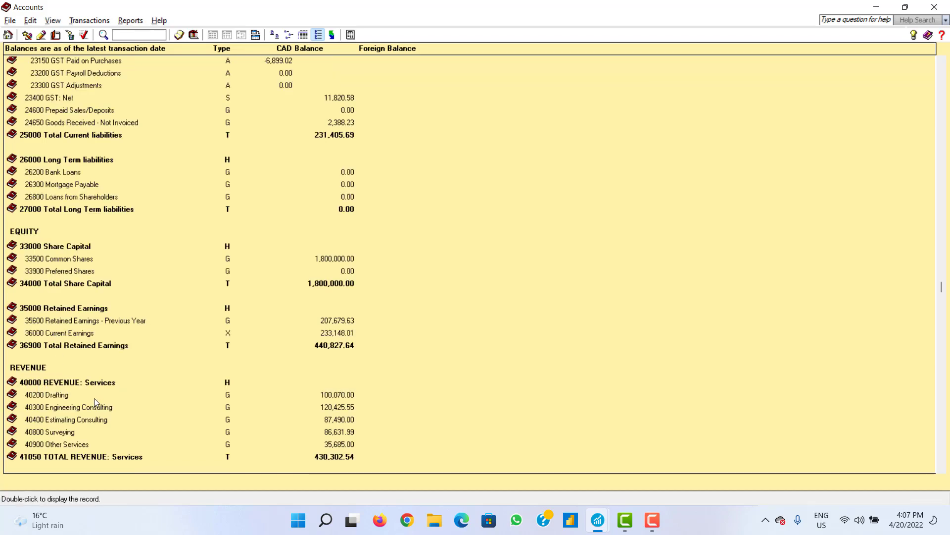
scroll(96, 394, down, 1)
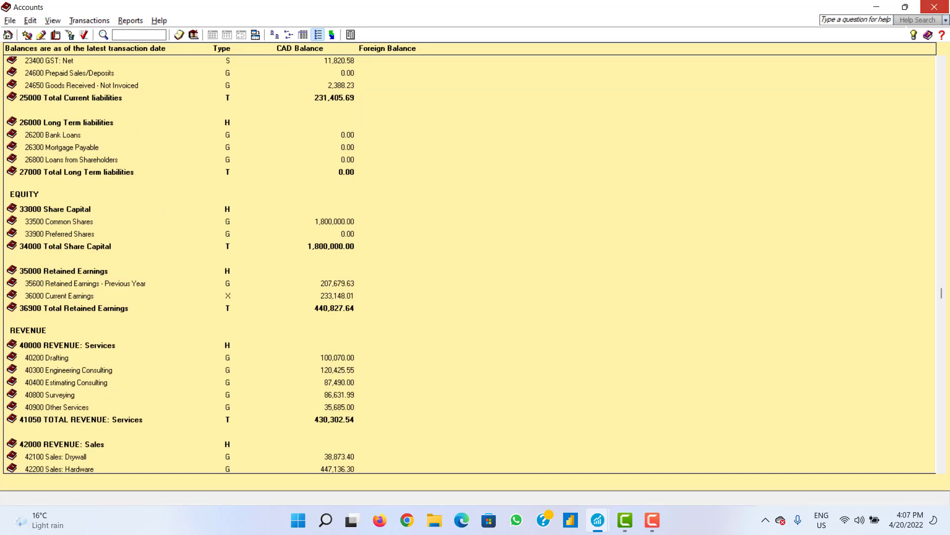
click(934, 7)
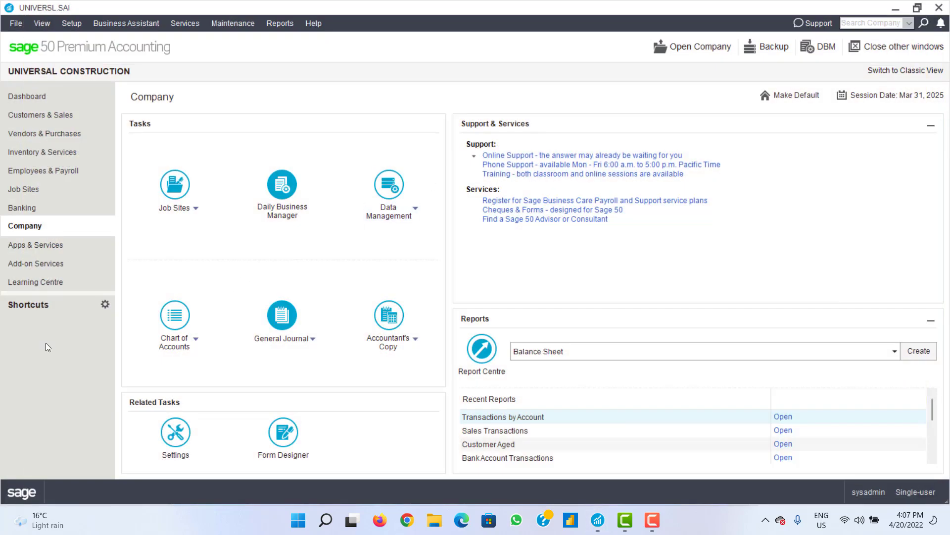
Step: Generate the Transactions by Account report for the accounts from 22400 Medical Payable through 22600 Long Term Disability
click(37, 117)
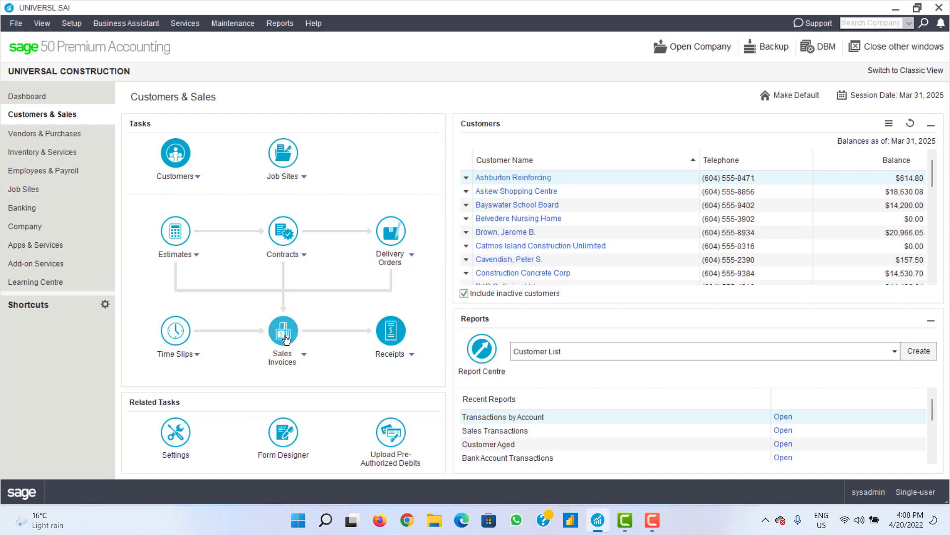
click(277, 23)
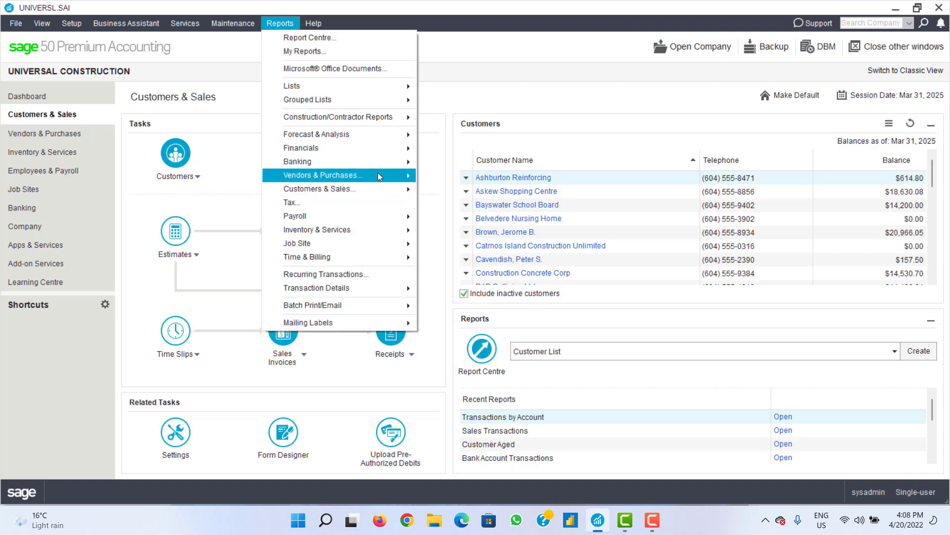
mouse_move(387, 157)
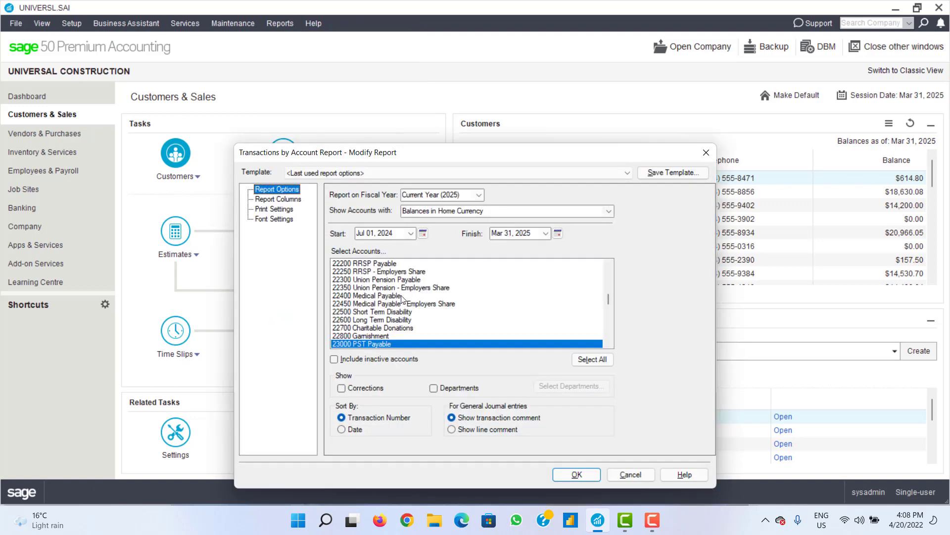
click(402, 297)
ctrl+click(382, 313)
ctrl+click(380, 304)
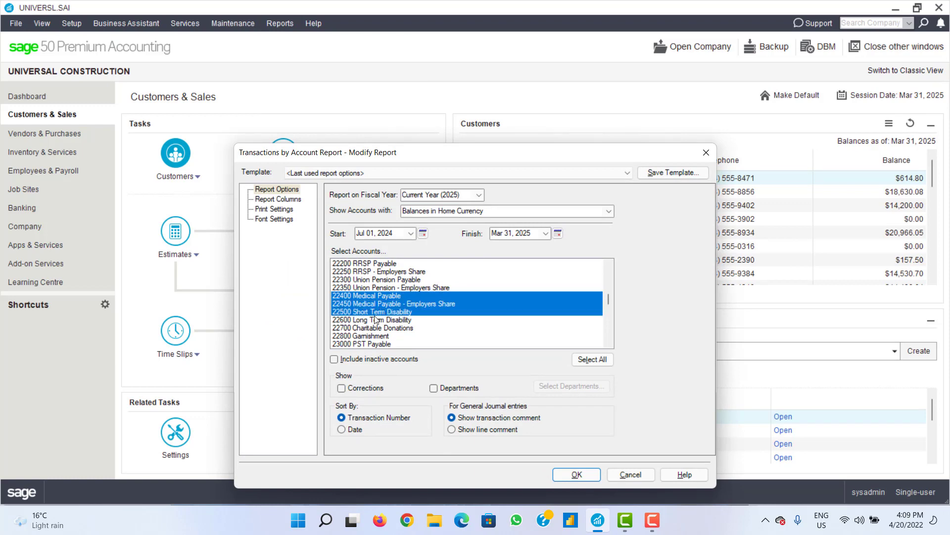
click(575, 475)
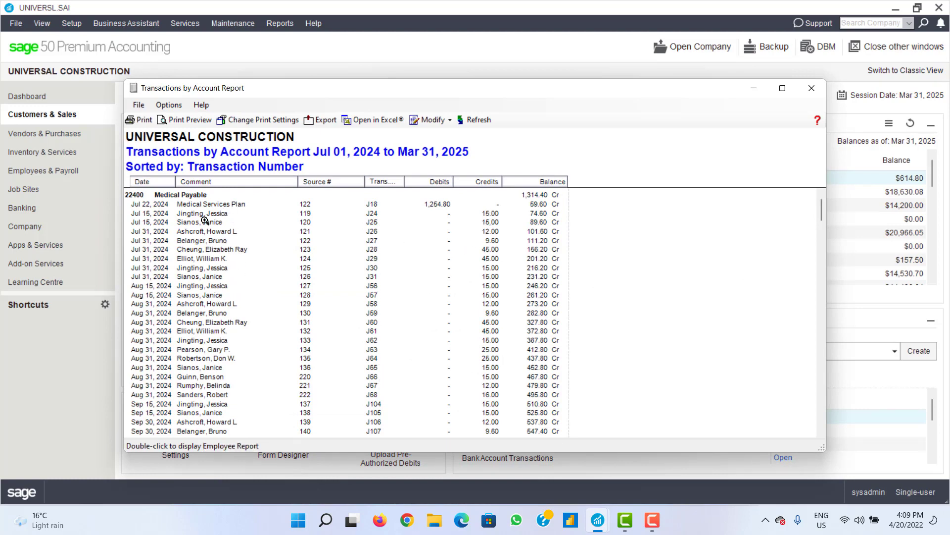
Step: Examine the transactions listed for each selected account down to the end of the report, and close it
scroll(205, 221, down, 2)
scroll(207, 222, up, 2)
scroll(205, 221, down, 20)
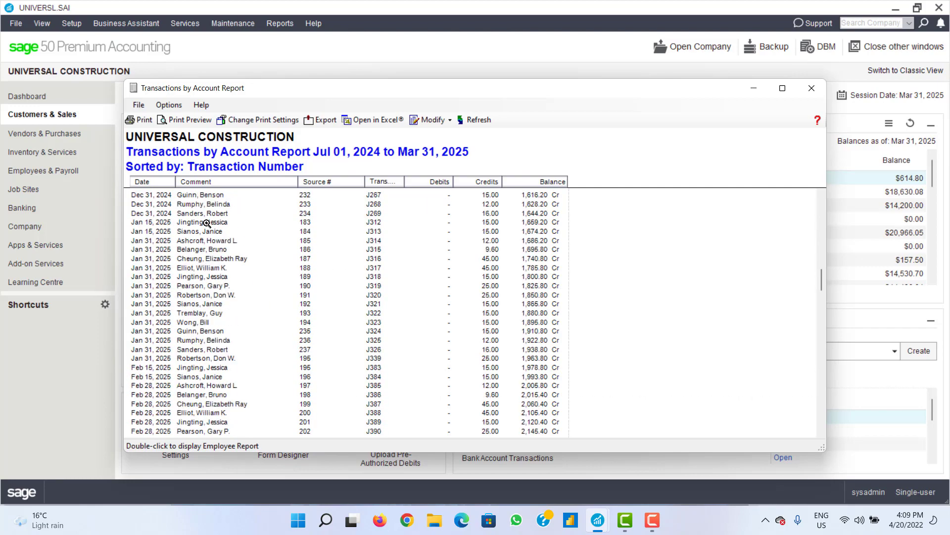
scroll(208, 223, down, 6)
scroll(209, 224, up, 3)
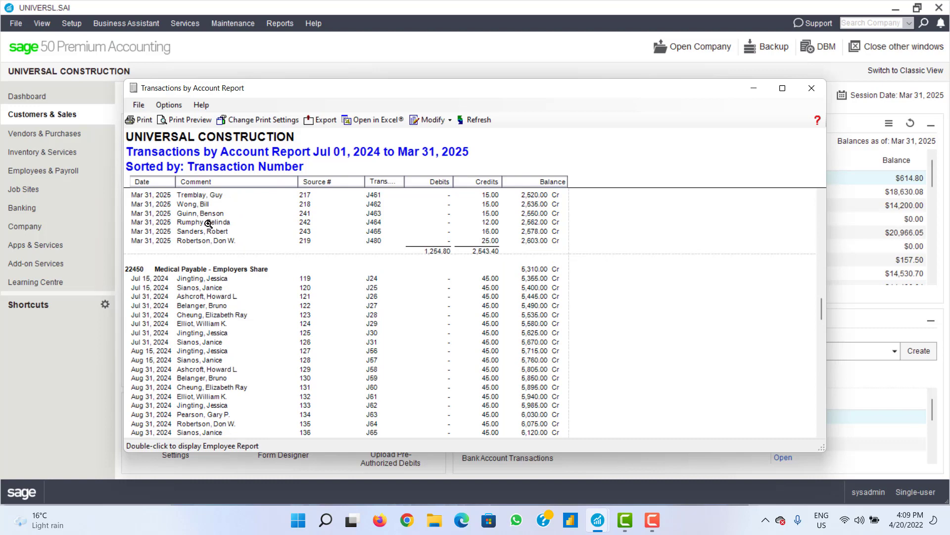
scroll(208, 224, down, 20)
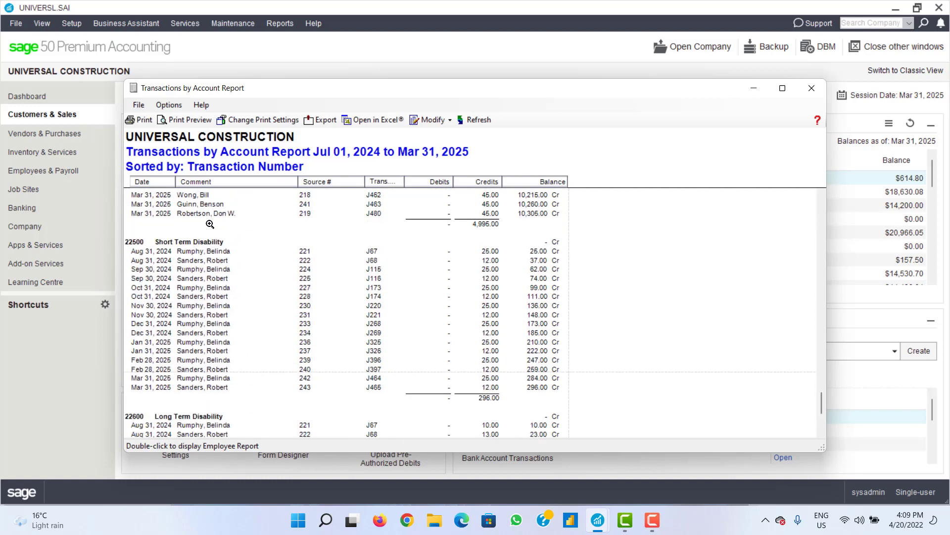
scroll(210, 224, down, 5)
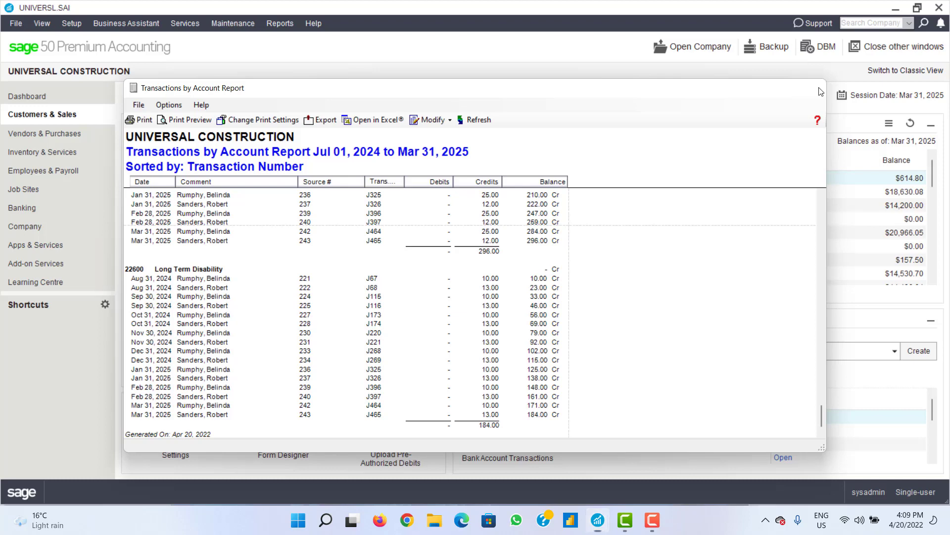
click(819, 91)
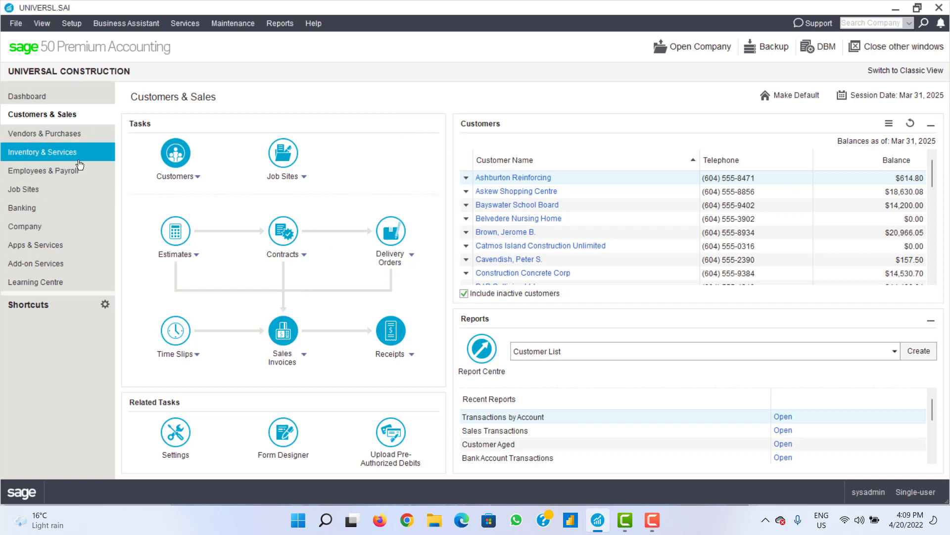
Step: Open the General Journal from the Company area, view its transaction lookup options, and dismiss the lookup
click(47, 228)
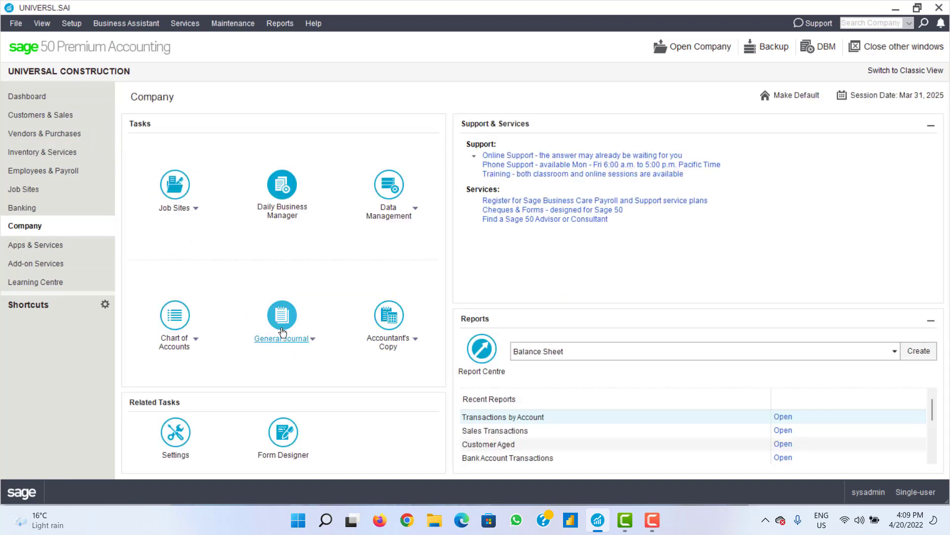
click(283, 332)
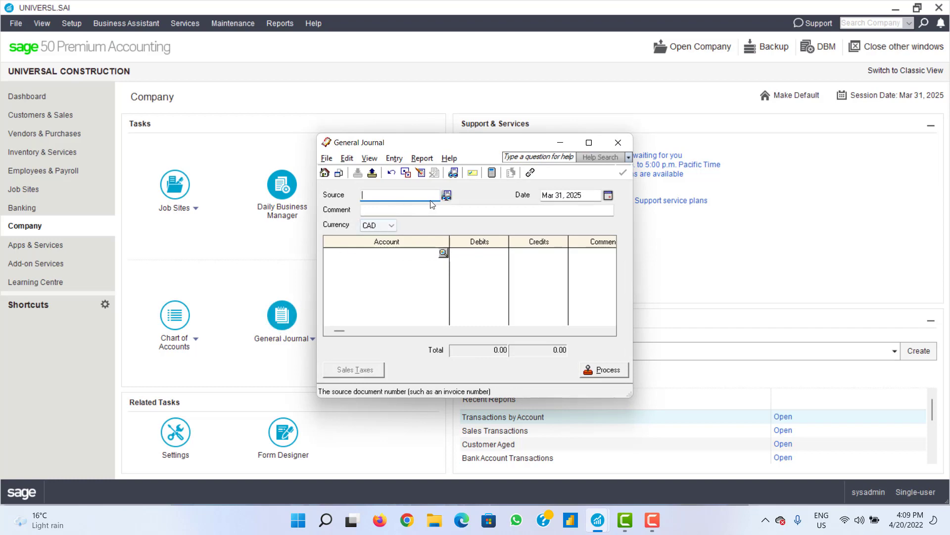
click(447, 193)
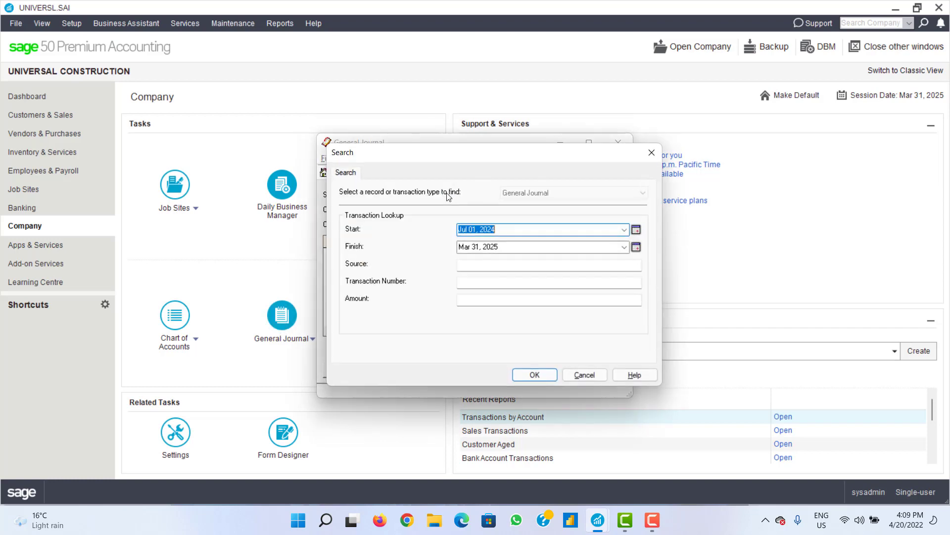
click(651, 151)
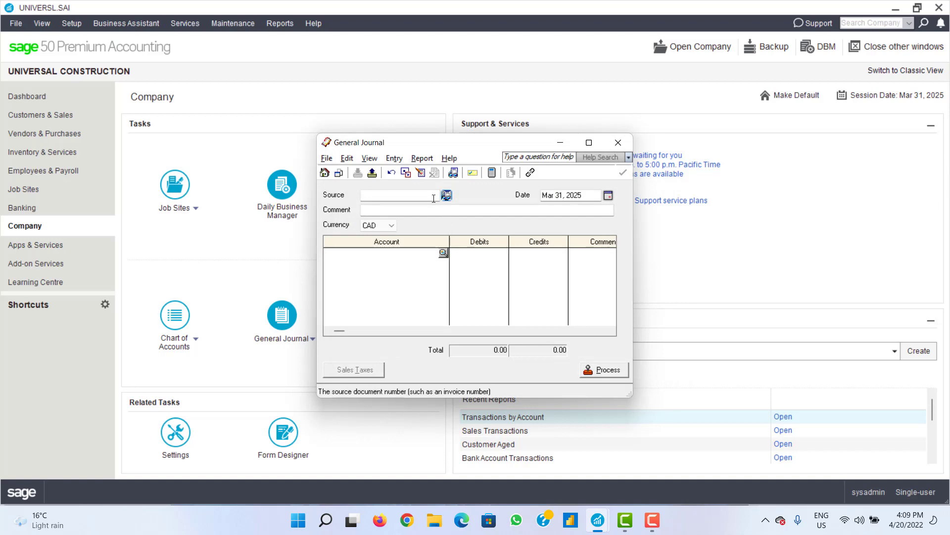
Step: Add a 500.00 debit line for the 10500 Petty Cash account to the journal entry
click(433, 196)
click(443, 253)
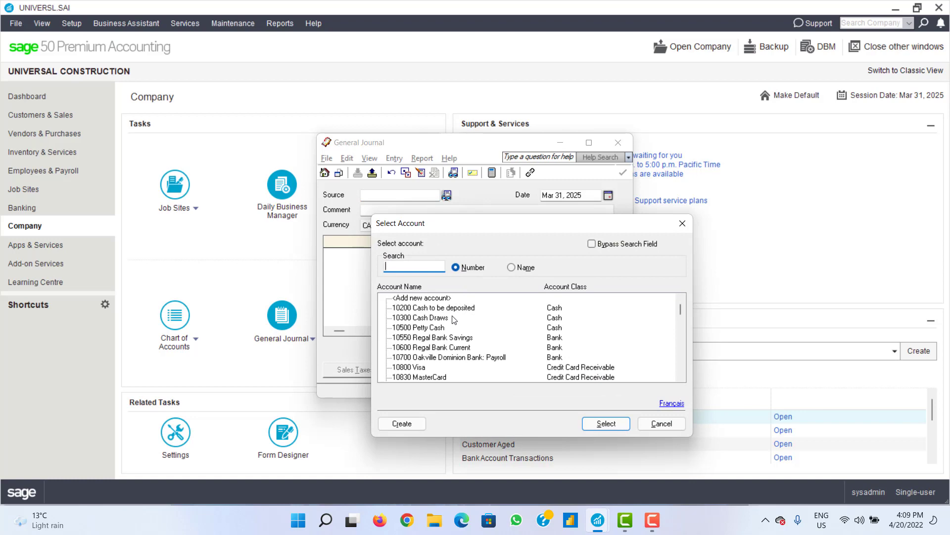
click(430, 329)
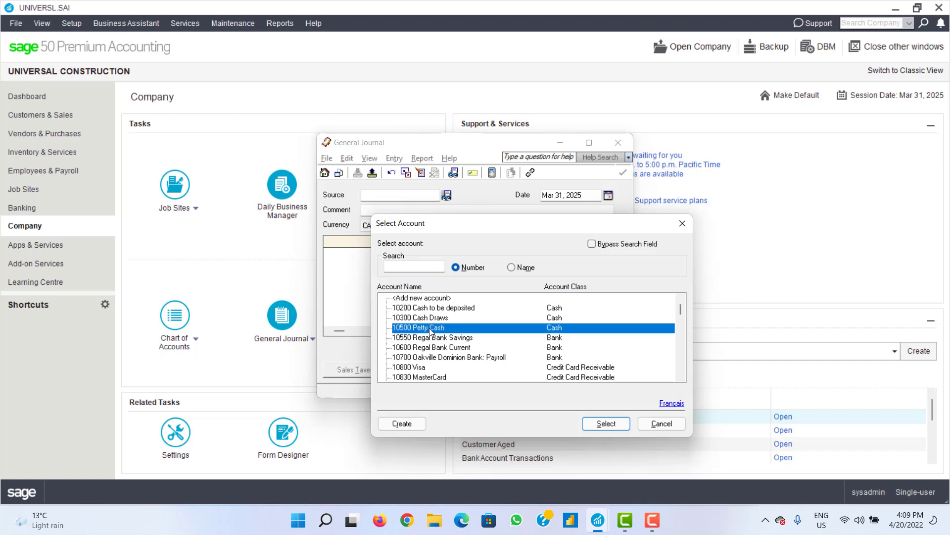
click(600, 425)
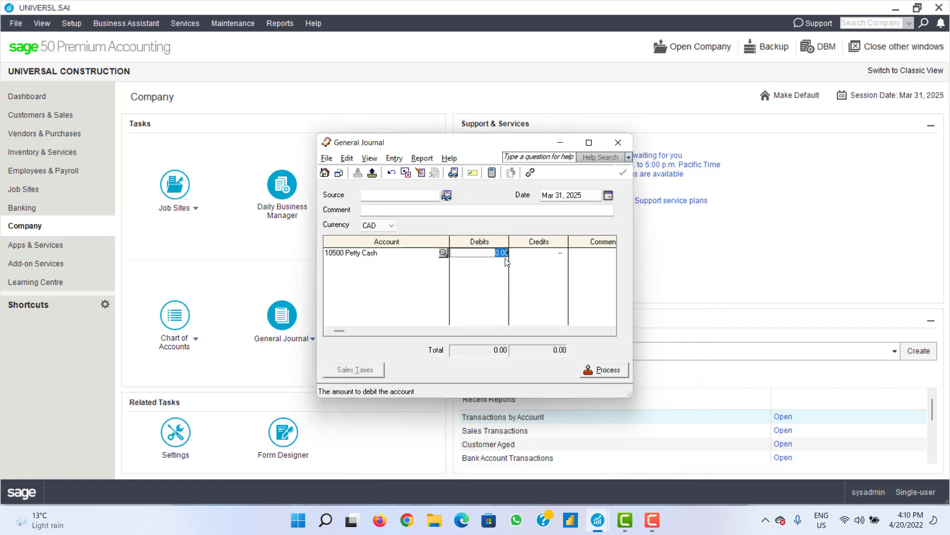
text(500)
key(Tab)
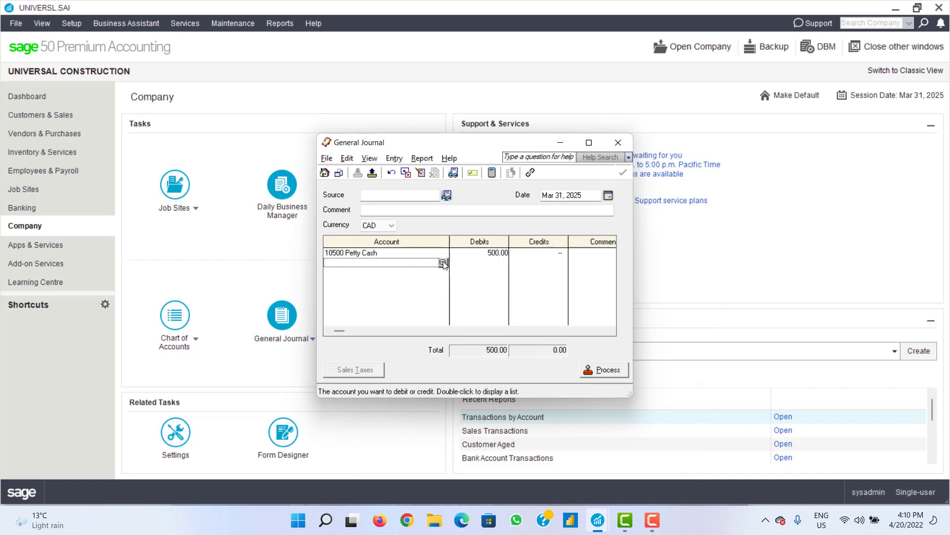
Step: Add a balancing 500.00 credit line for the 10300 Cash Draws account to the journal entry
click(442, 262)
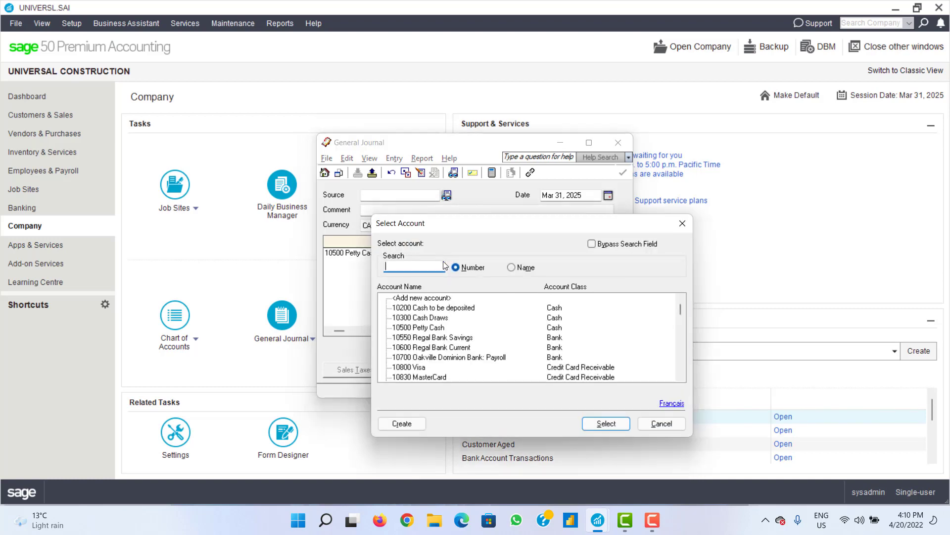
click(464, 312)
click(464, 319)
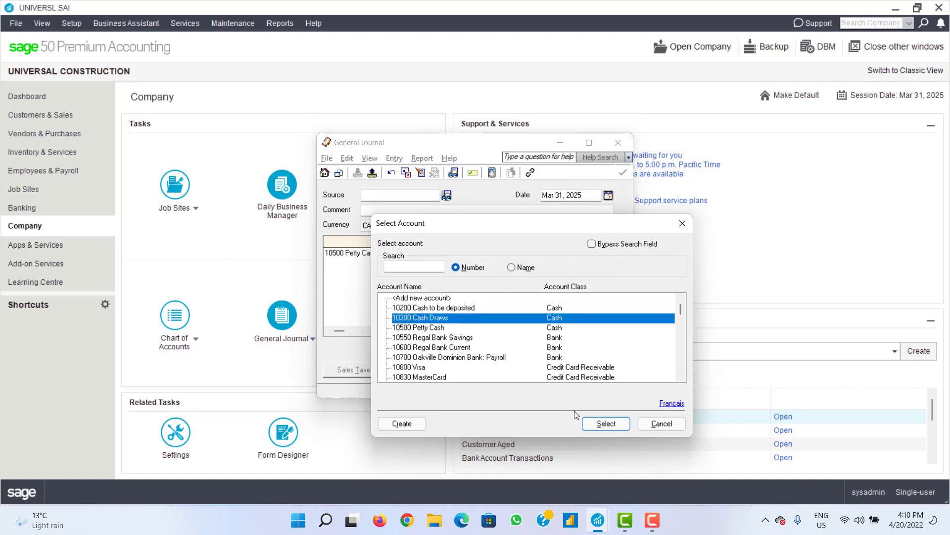
click(600, 424)
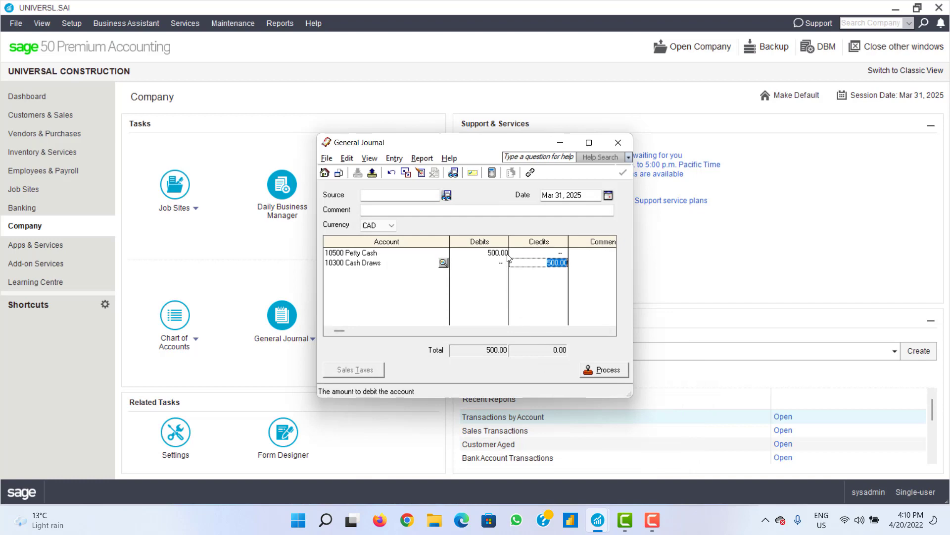
click(582, 283)
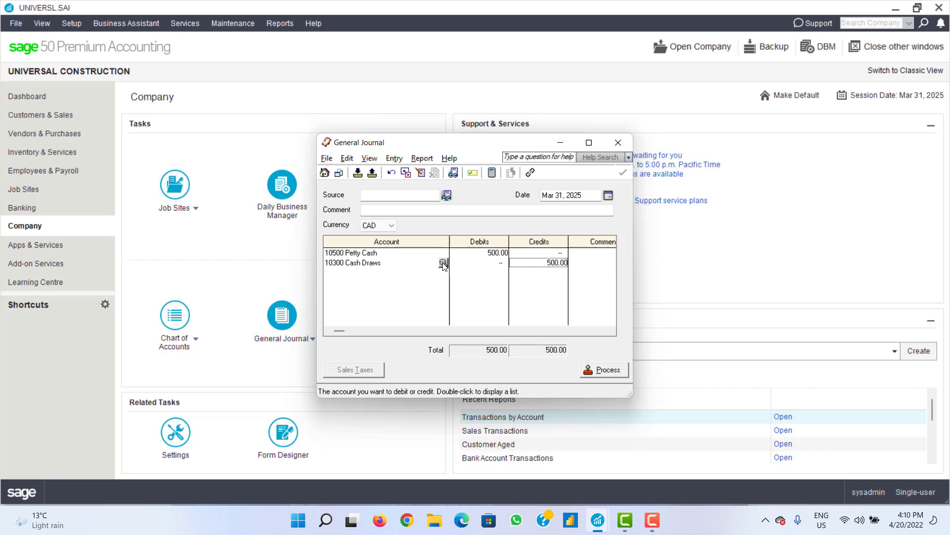
click(372, 255)
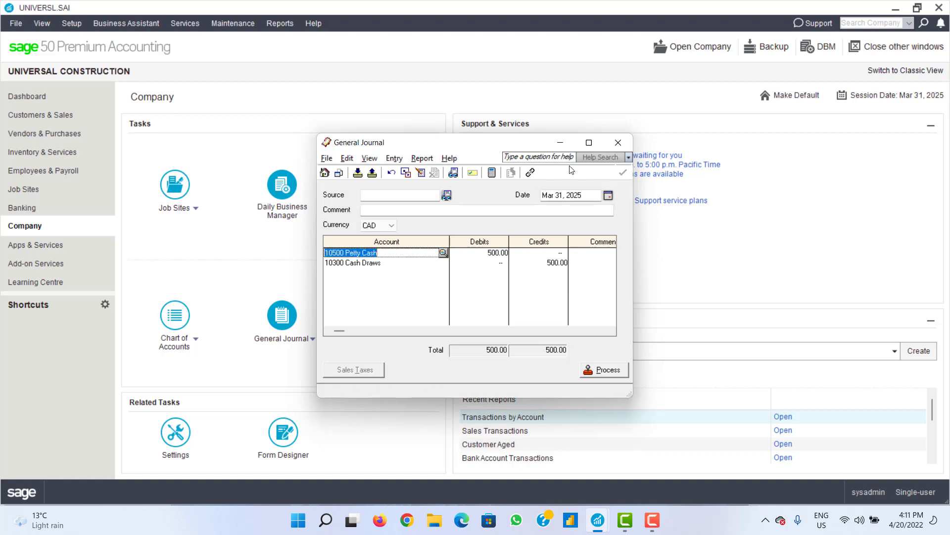
Step: Close the General Journal and discard the unprocessed petty cash entry
click(619, 144)
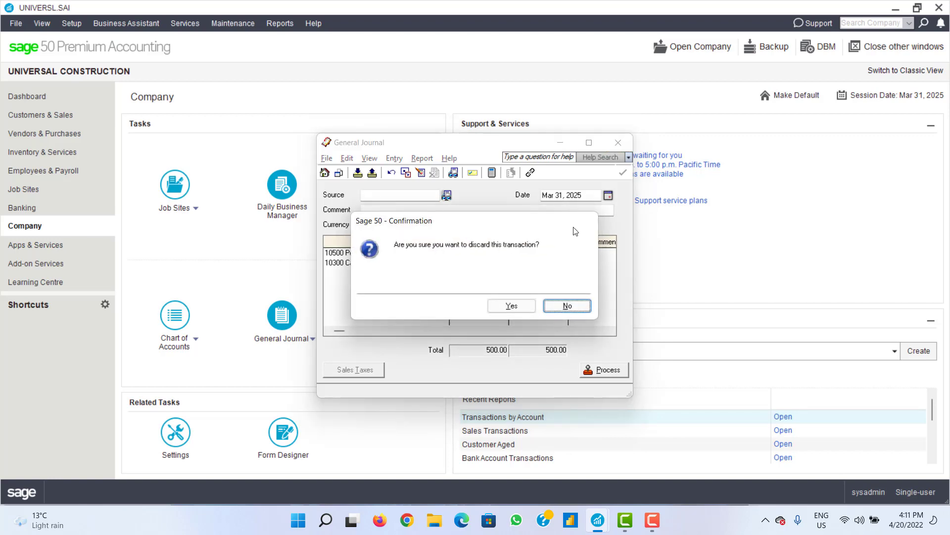
click(513, 310)
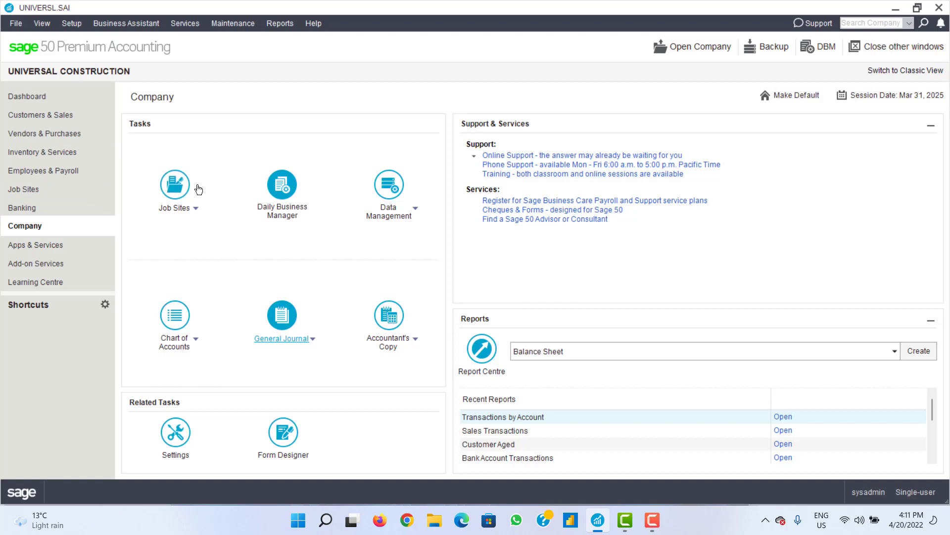
Step: Create a new purchase order in Vendors & Purchases with Farwest Telephone Corp. as the vendor
click(49, 134)
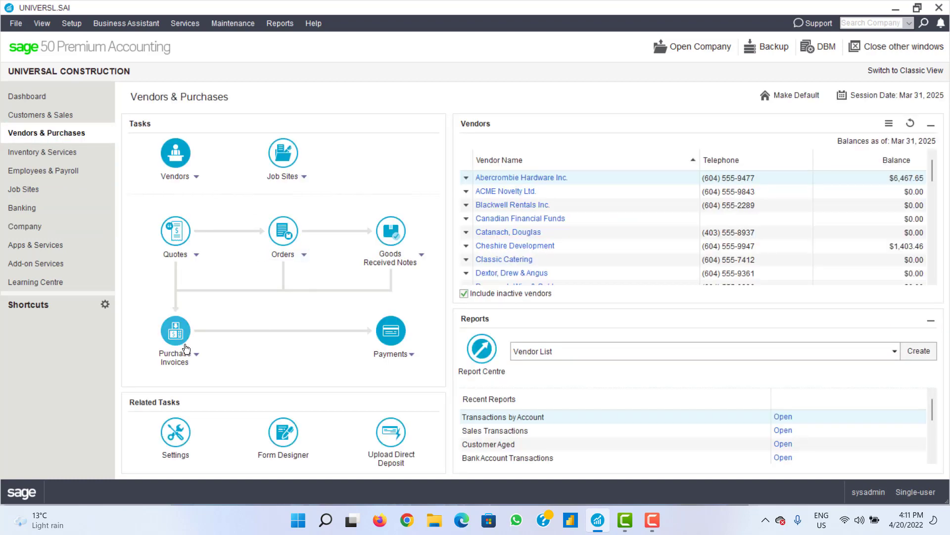
click(300, 255)
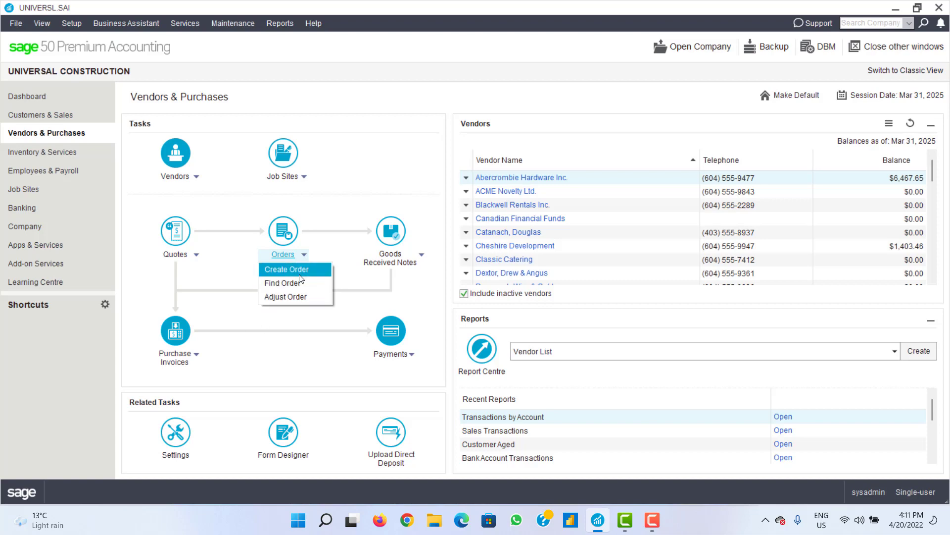
click(300, 273)
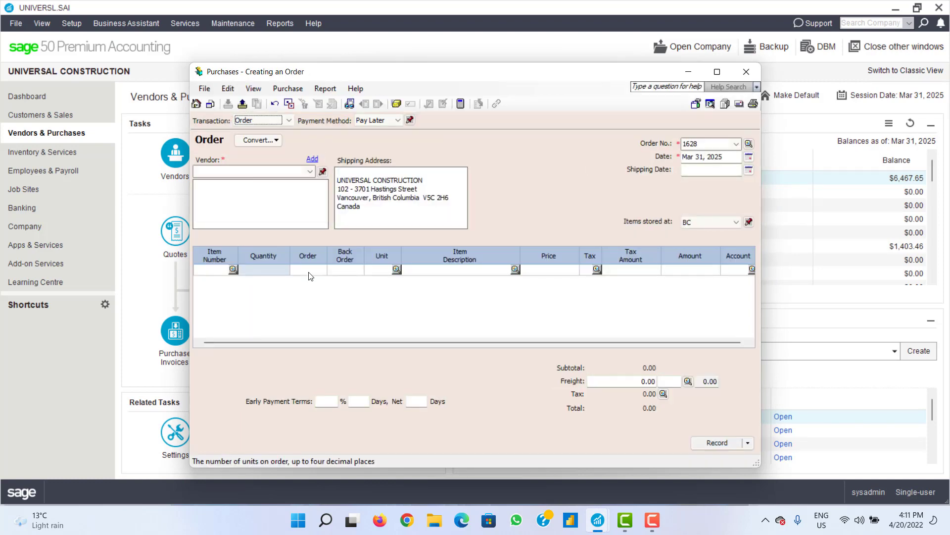
click(310, 172)
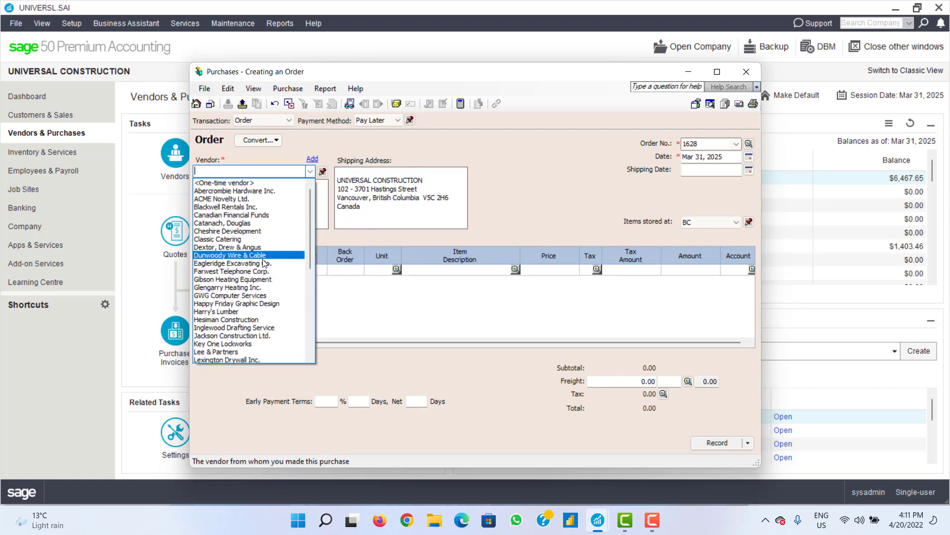
click(258, 271)
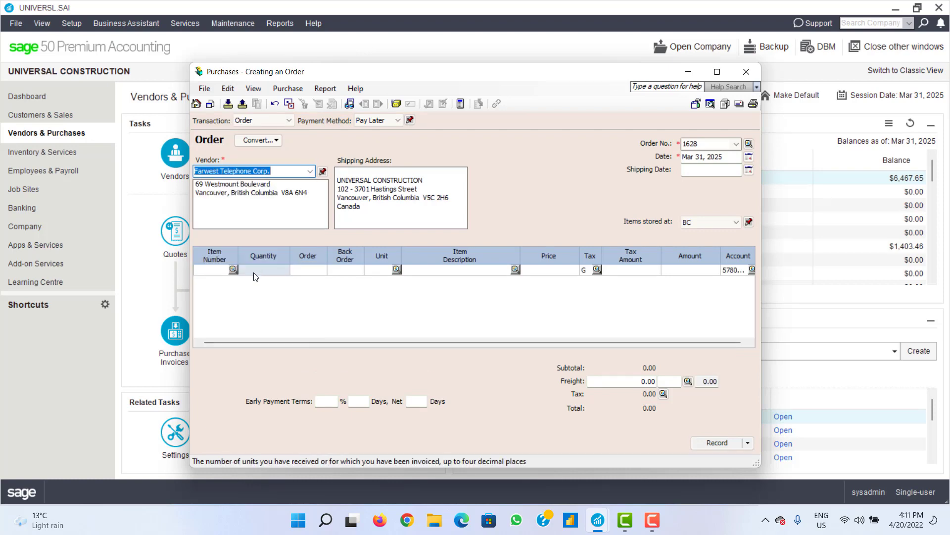
click(233, 269)
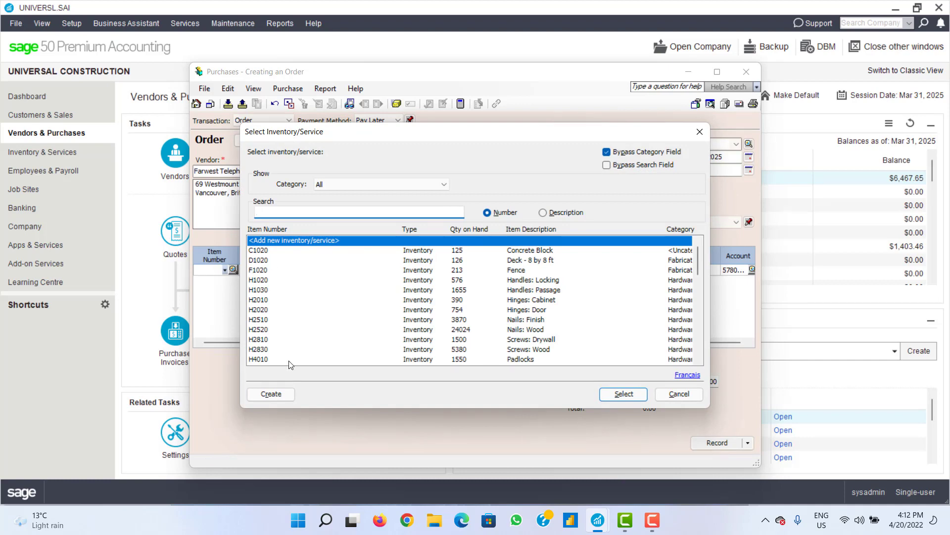
click(280, 395)
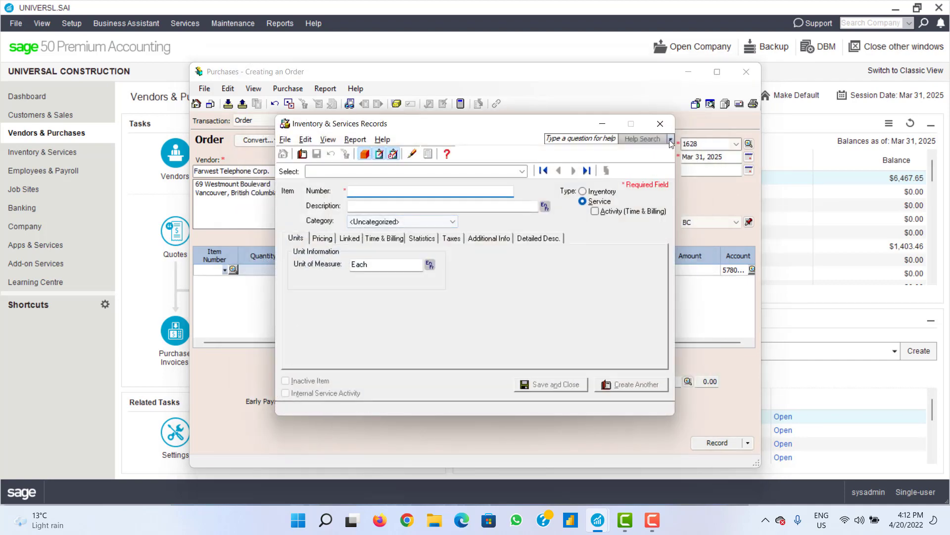
click(668, 124)
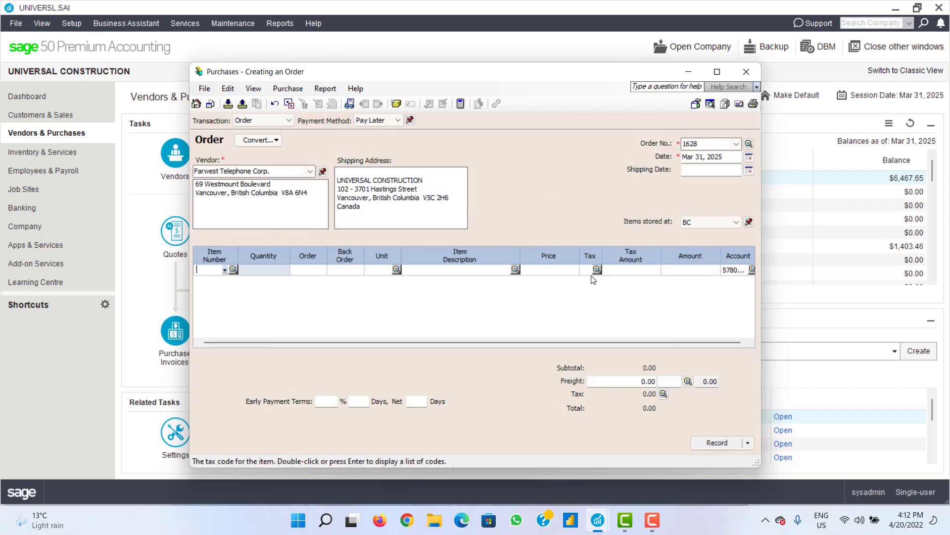
Step: Add inventory item F1020 Fence to the order with an order quantity of 5 and tax code G - GST 5%
click(234, 269)
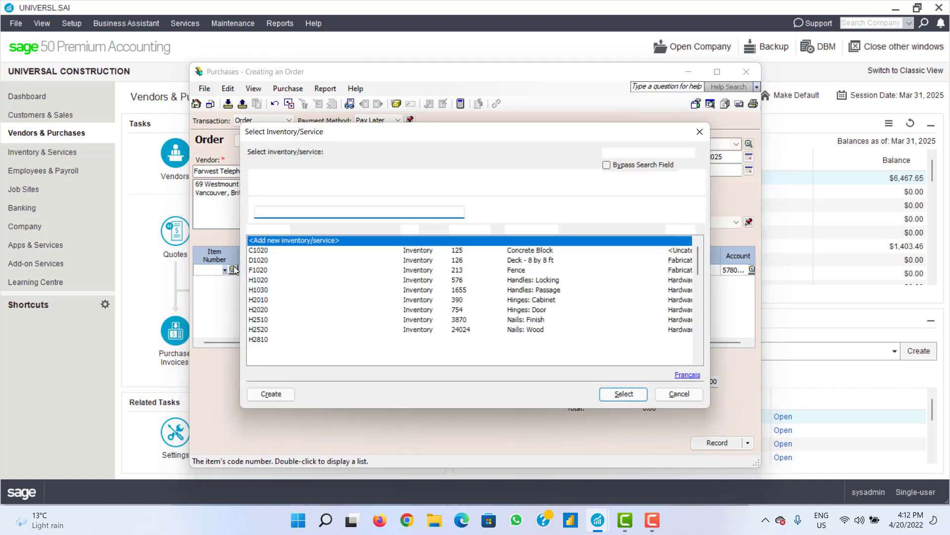
click(268, 272)
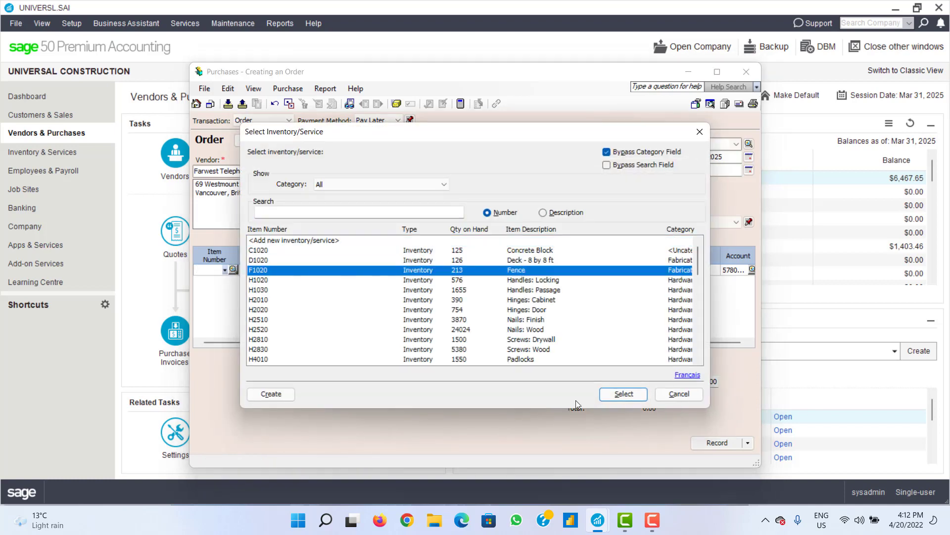
click(628, 395)
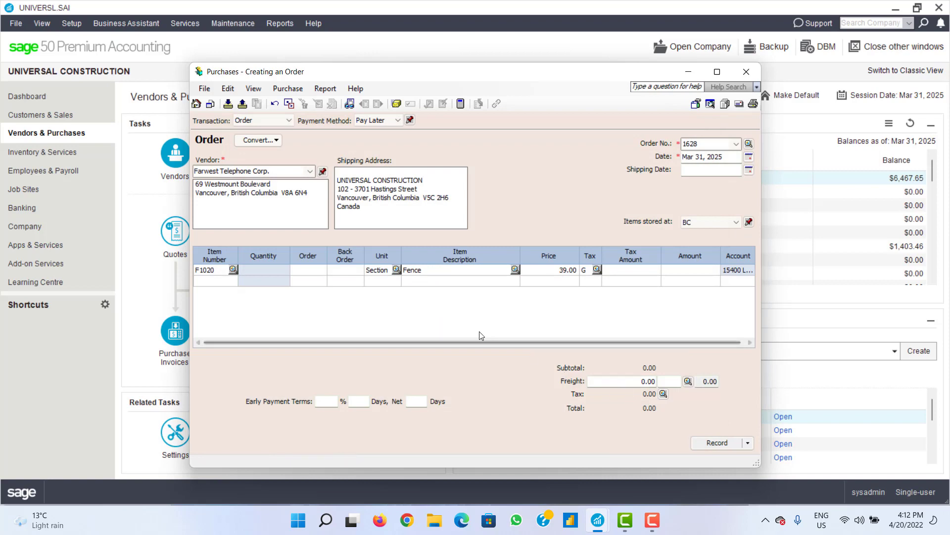
click(318, 269)
text(5)
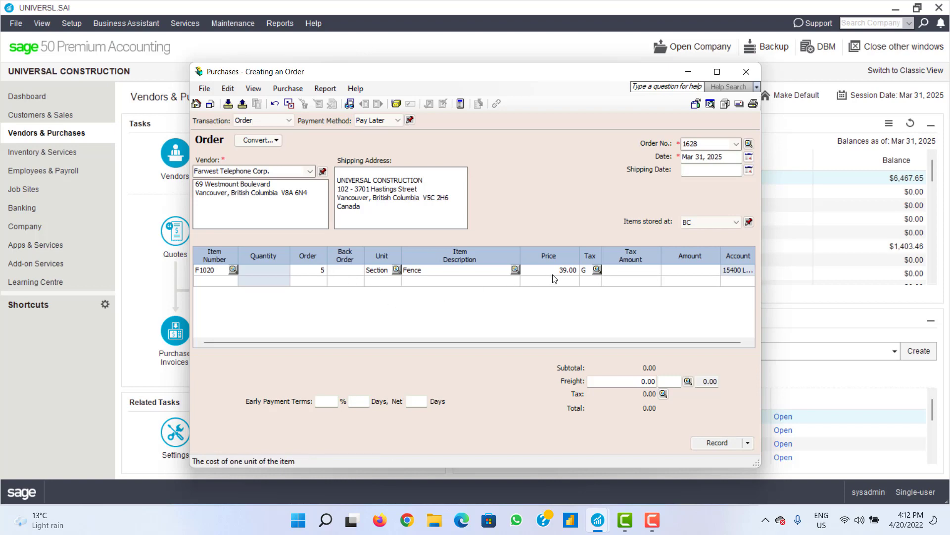
click(681, 272)
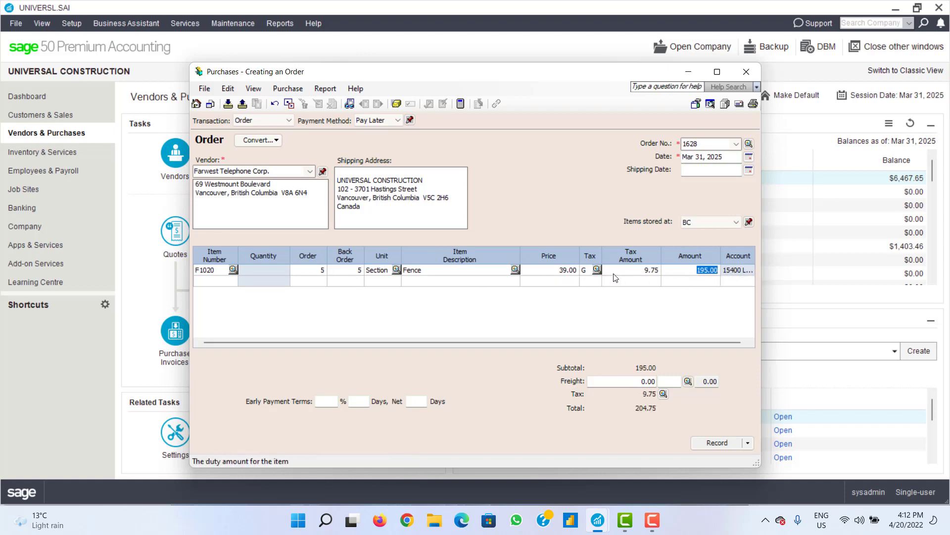
click(597, 270)
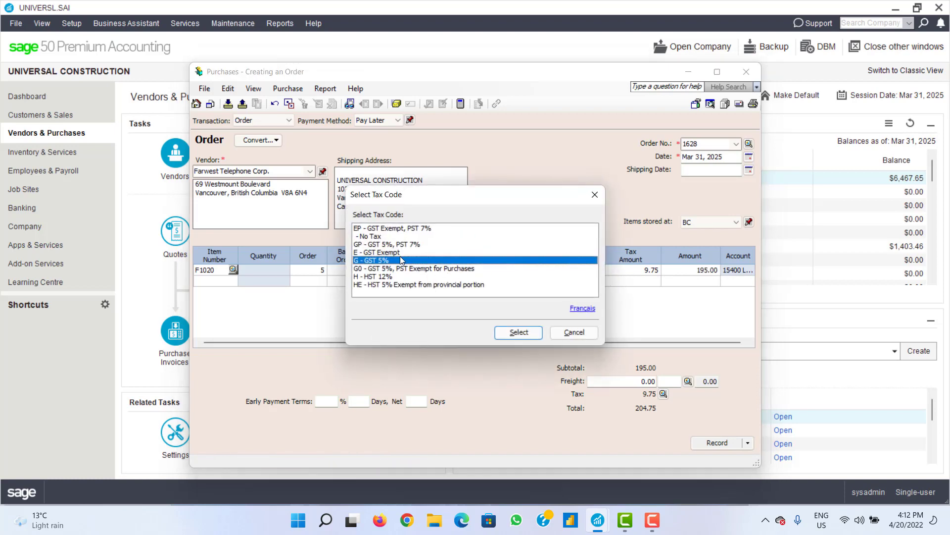
click(530, 334)
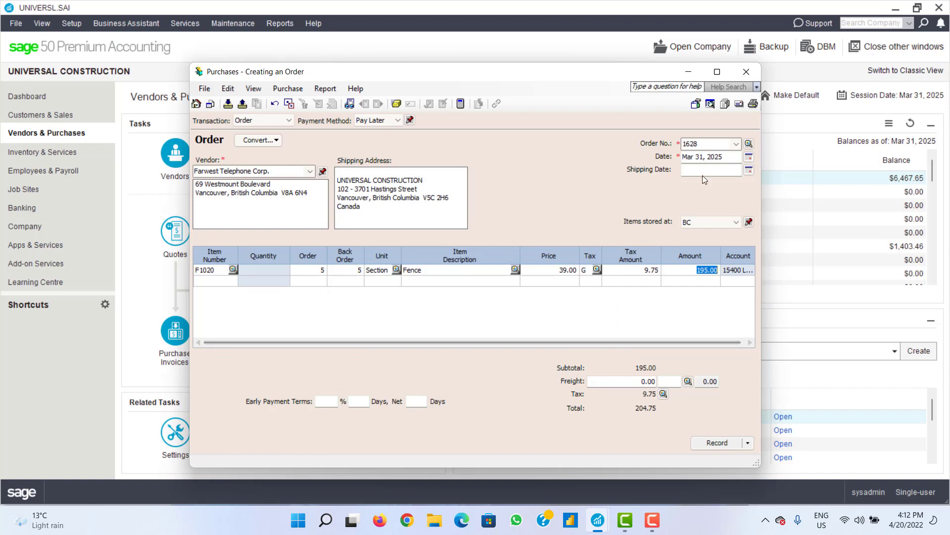
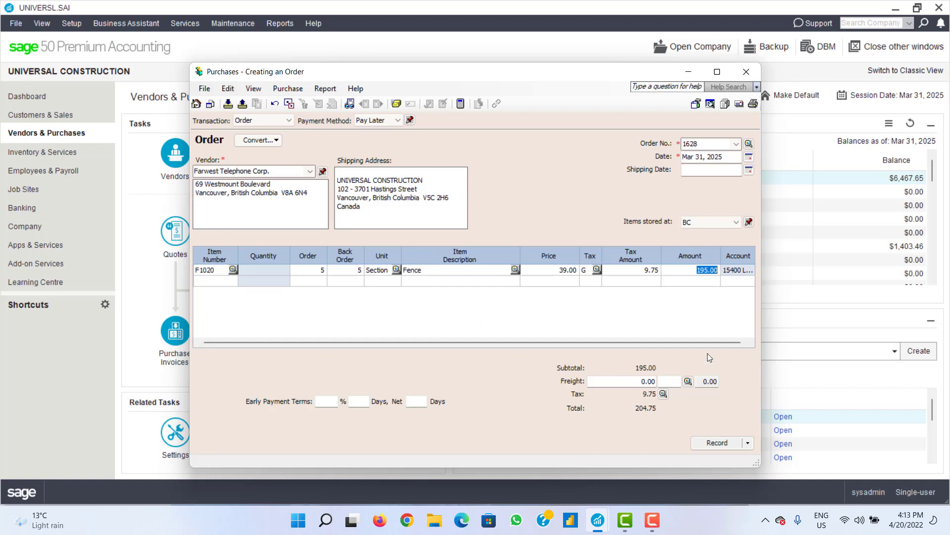
Step: View the recording options, record the purchase order without printing, and close the order window
click(748, 443)
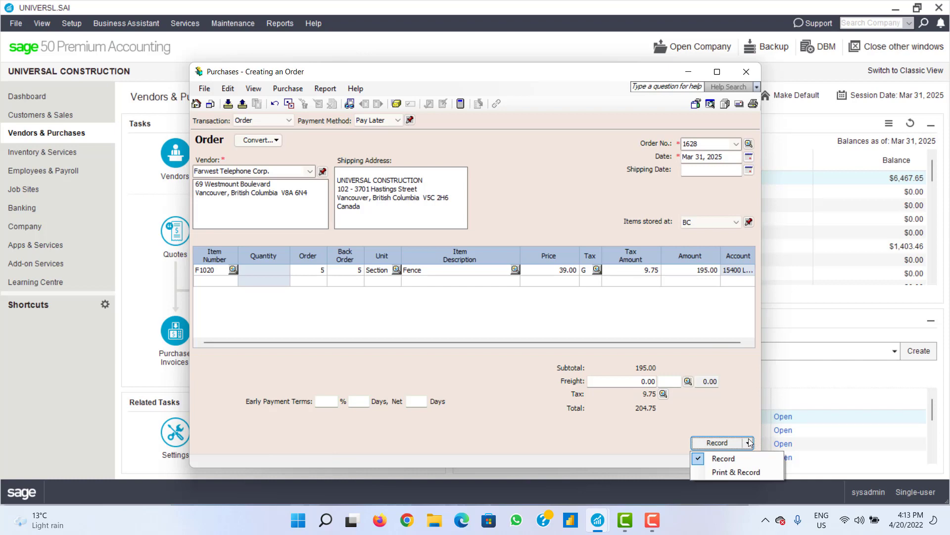
click(622, 431)
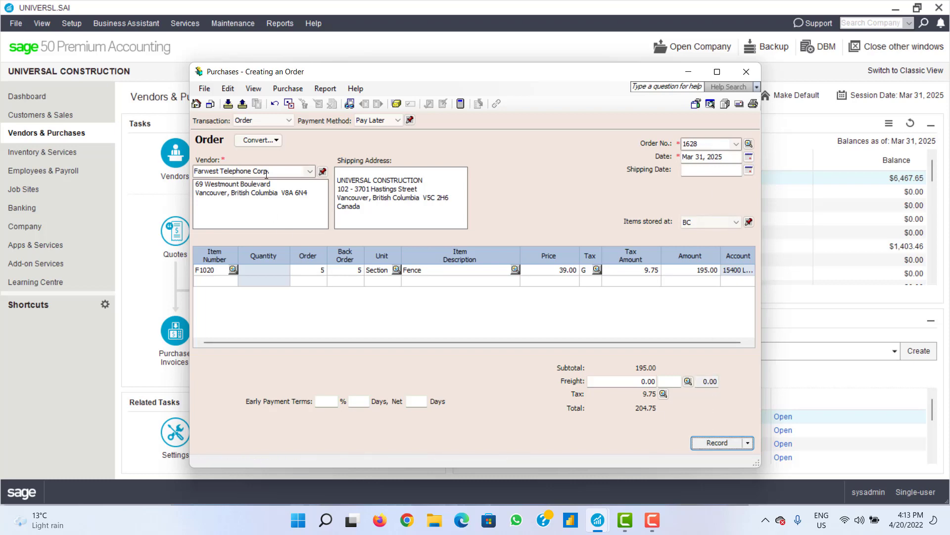
click(711, 443)
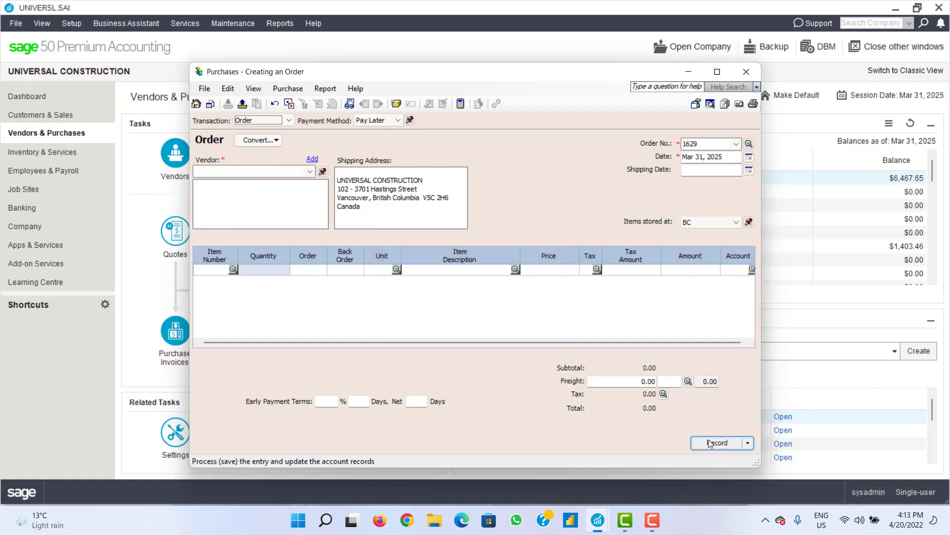
click(746, 71)
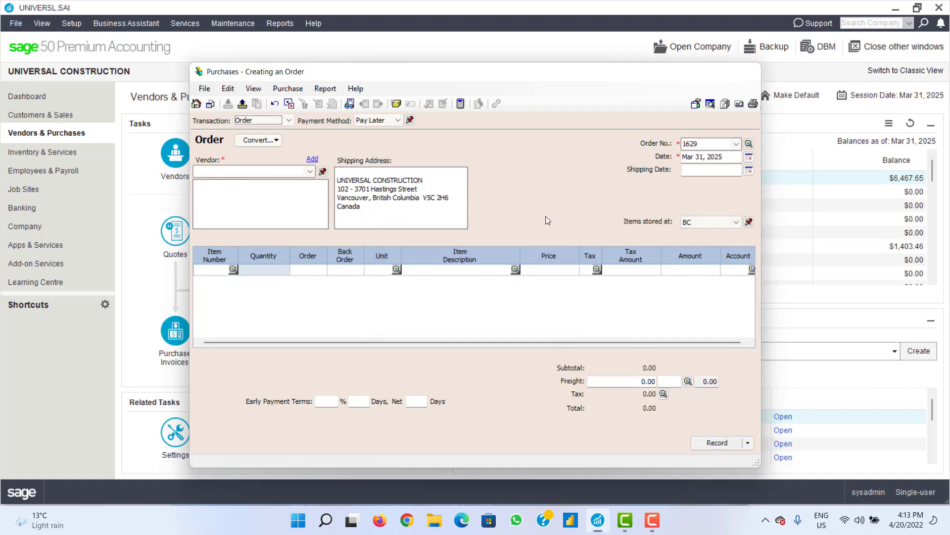
Step: Create a purchase invoice for Farwest Telephone Corp., entering the recorded purchase order's number as the invoice number
click(196, 354)
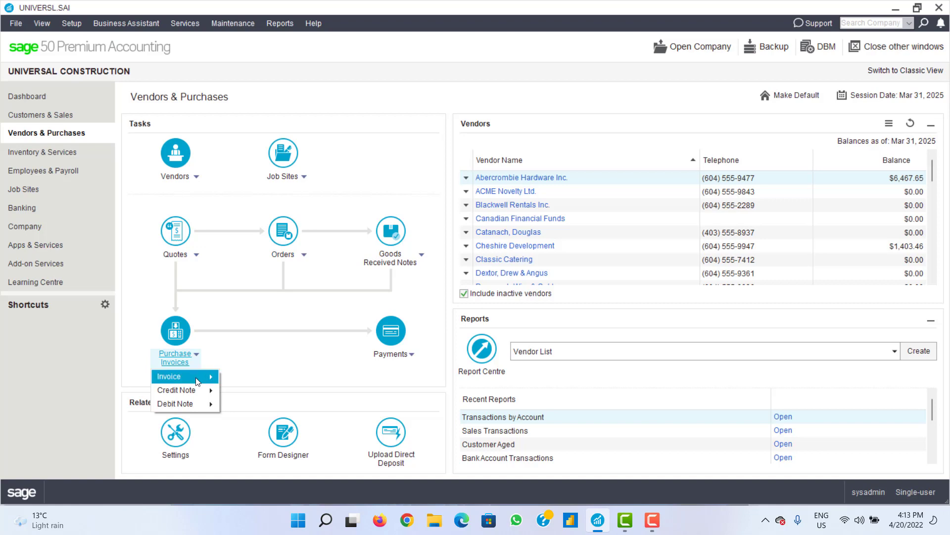
mouse_move(195, 377)
click(257, 377)
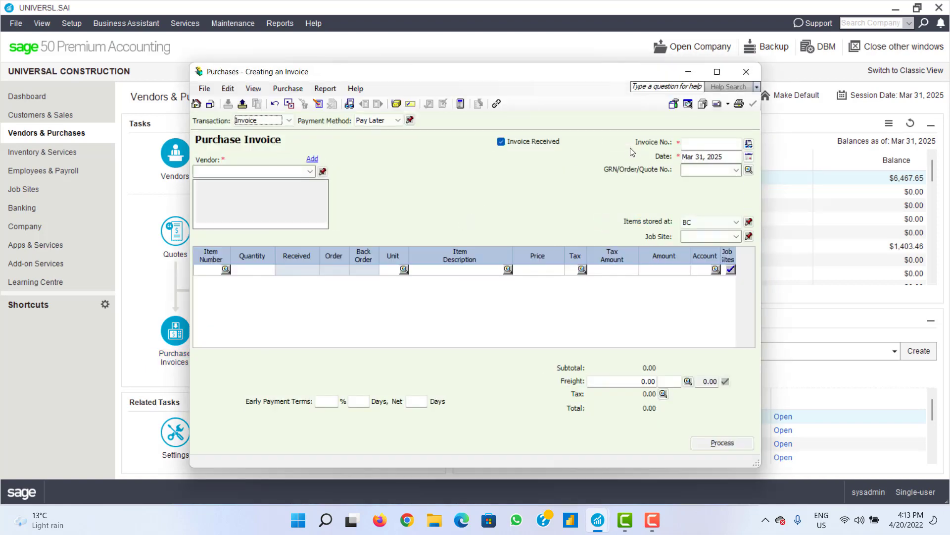
click(687, 144)
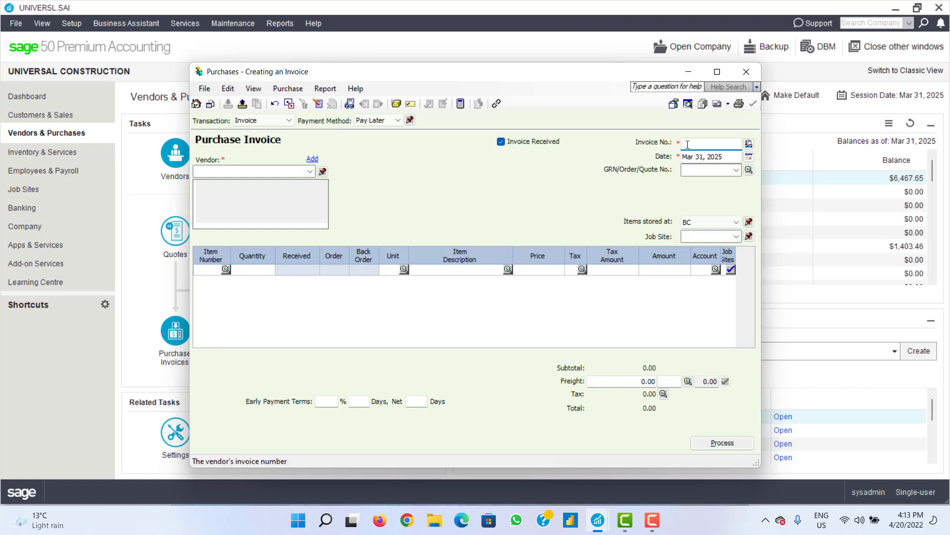
text(1628)
click(309, 171)
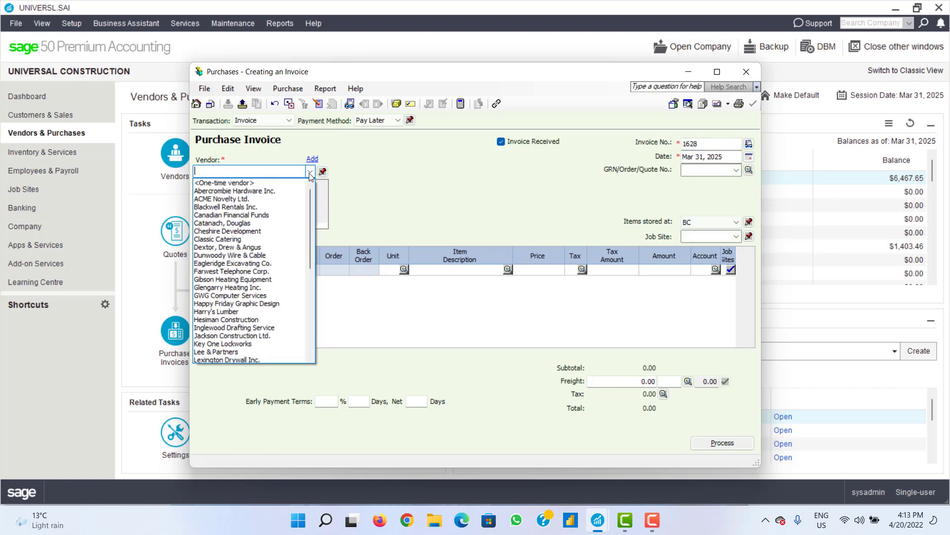
click(295, 271)
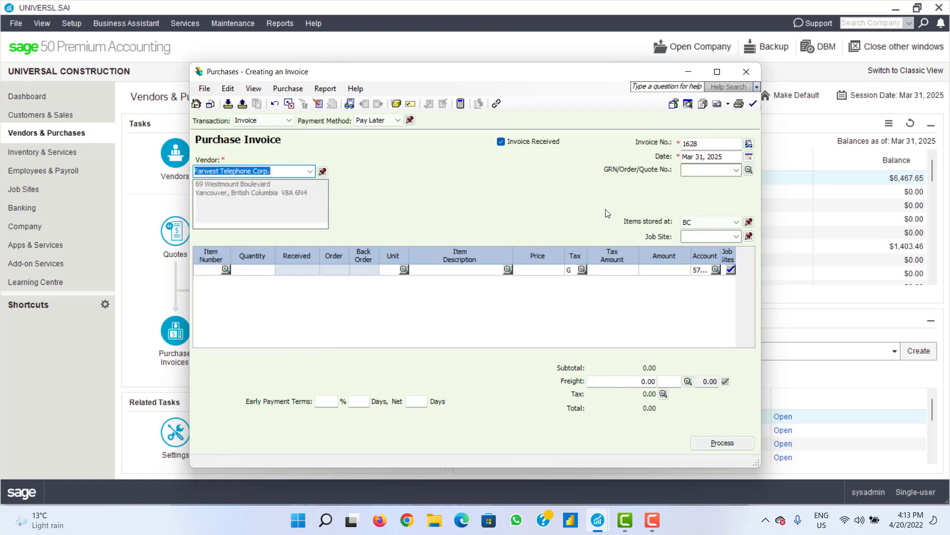
Step: Add inventory item F1020 Fence to the purchase invoice with a quantity of 5
click(225, 270)
click(225, 270)
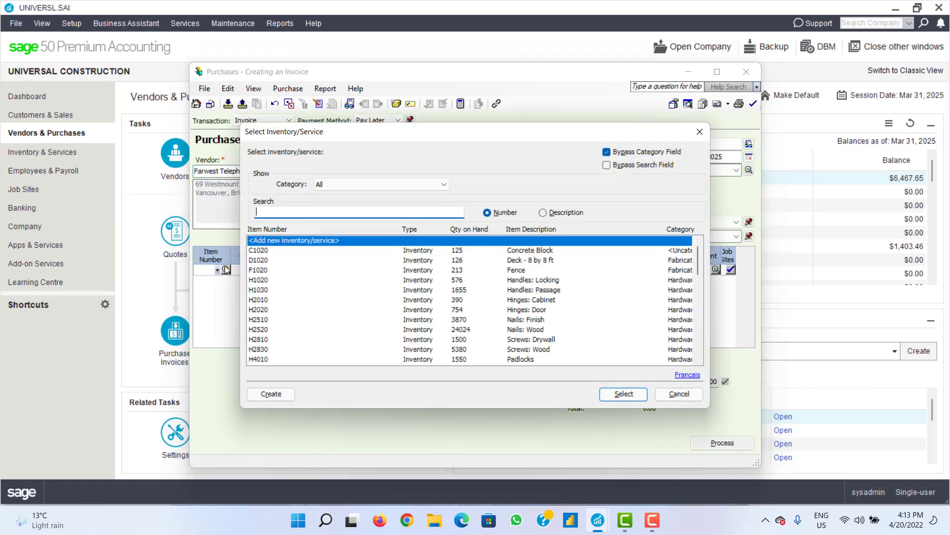
click(272, 270)
click(622, 393)
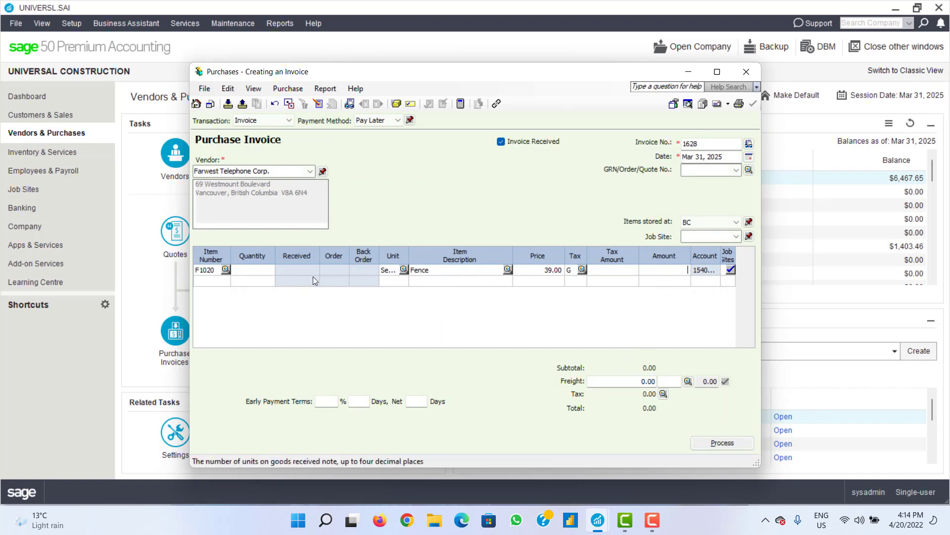
text(5)
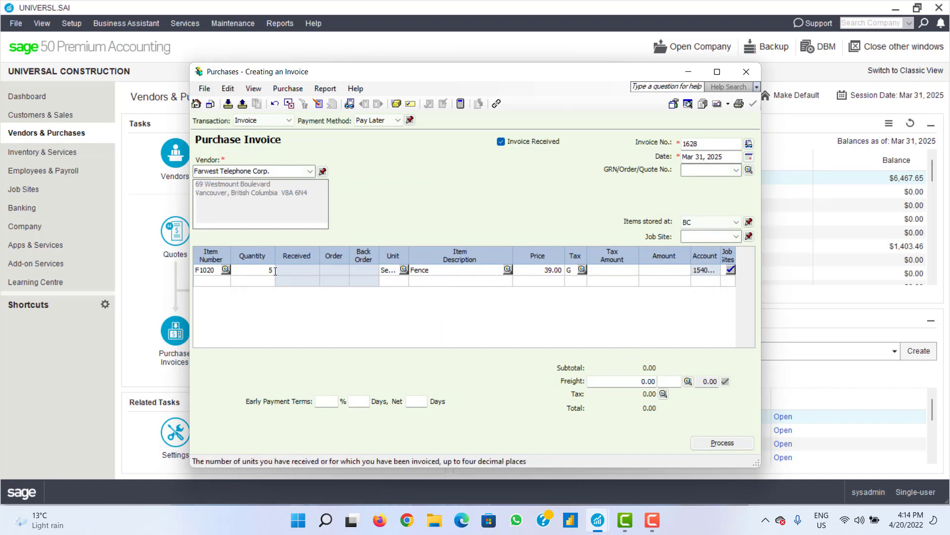
click(445, 280)
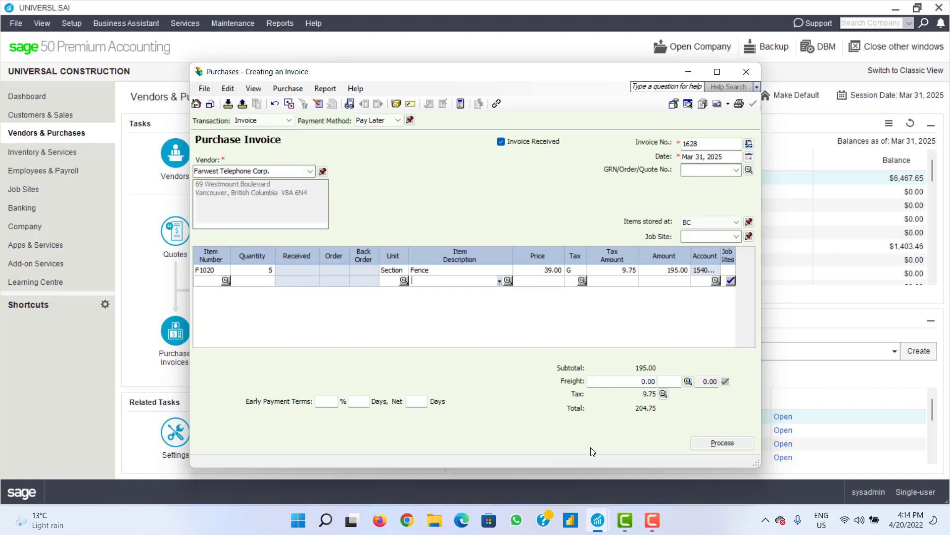
Step: Select the recorded purchase order as the invoice's GRN/Order/Quote No. and move the invoice window aside to reveal the purchase tasks
click(653, 520)
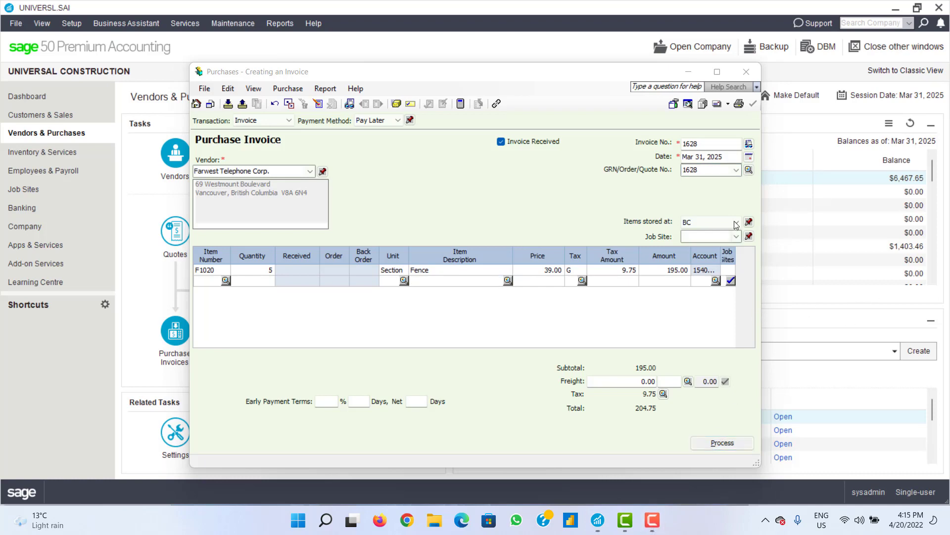
click(736, 170)
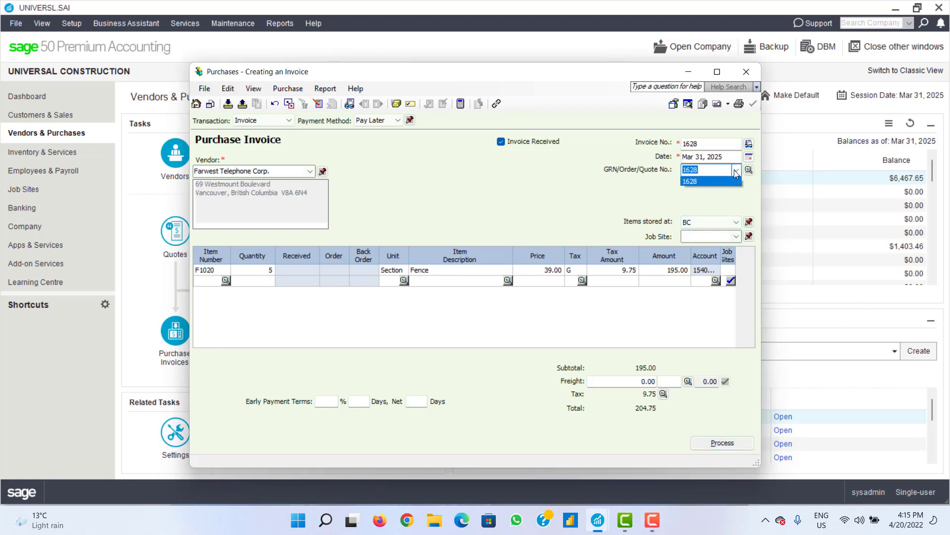
click(718, 181)
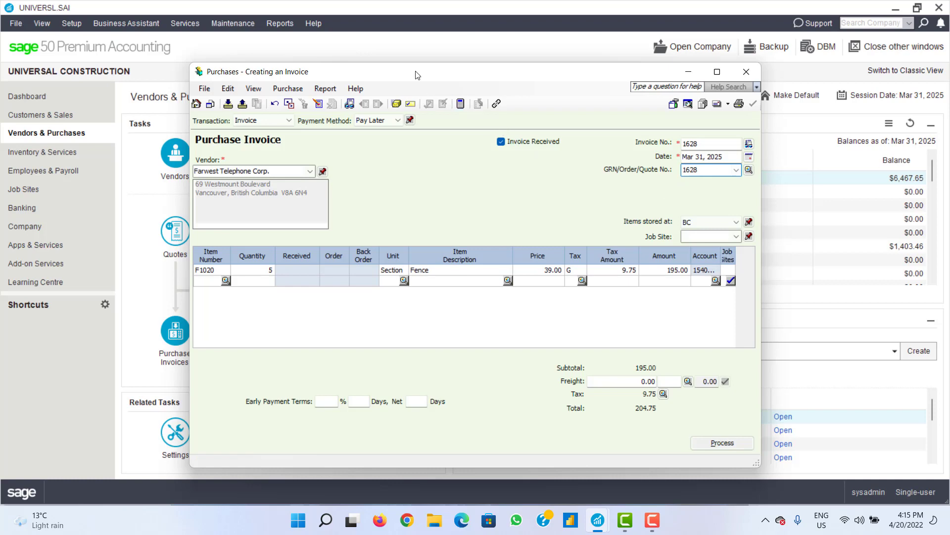
drag(415, 74, 615, 69)
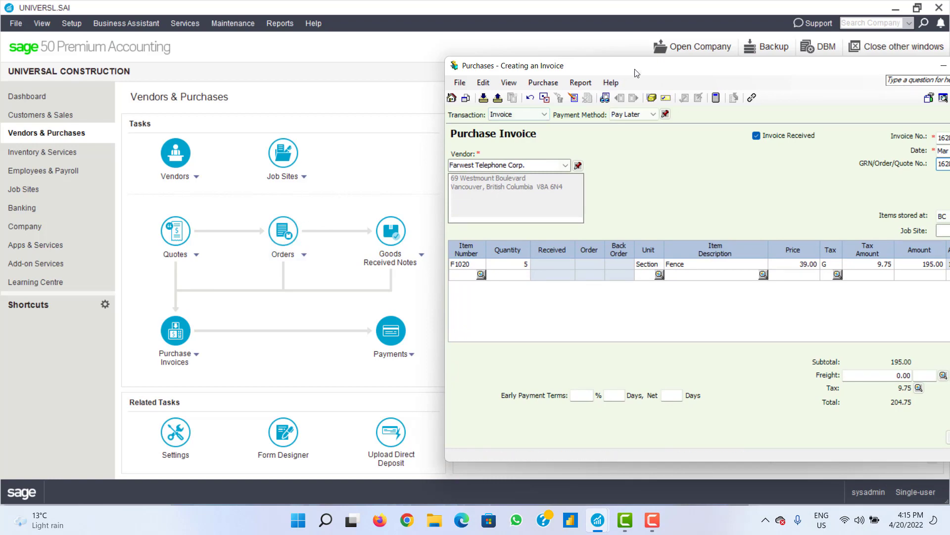
Step: Load the selected purchase order into the Farwest Telephone Corp. invoice, agreeing to discard the current transaction
drag(637, 72, 599, 79)
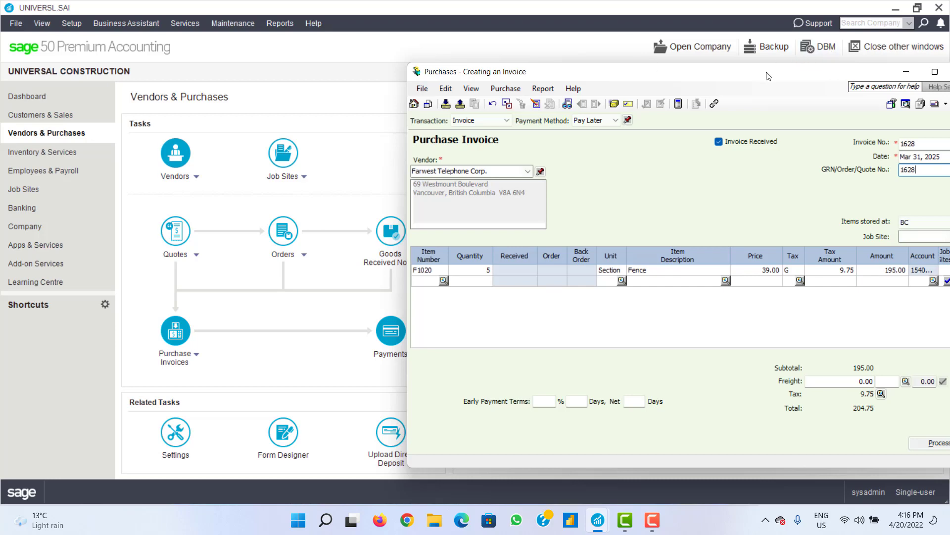
drag(768, 76, 647, 77)
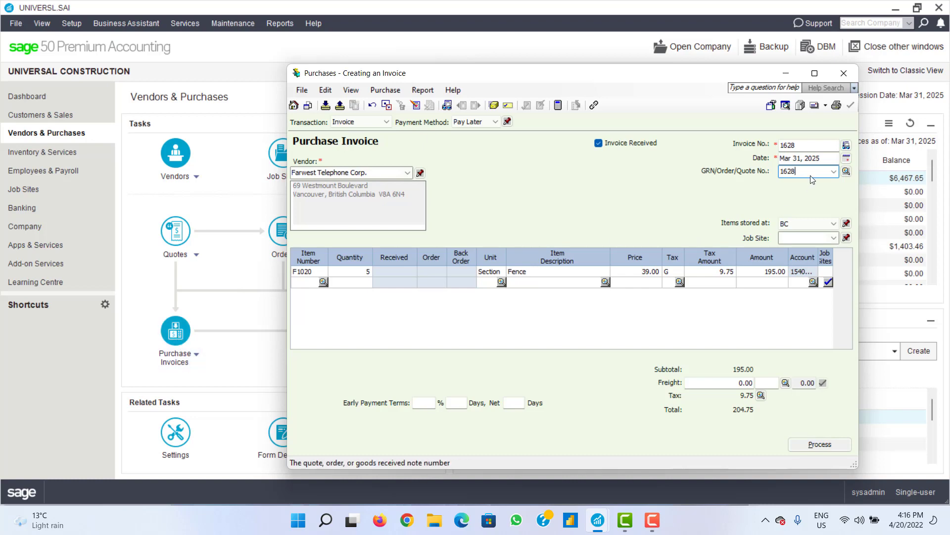
click(808, 145)
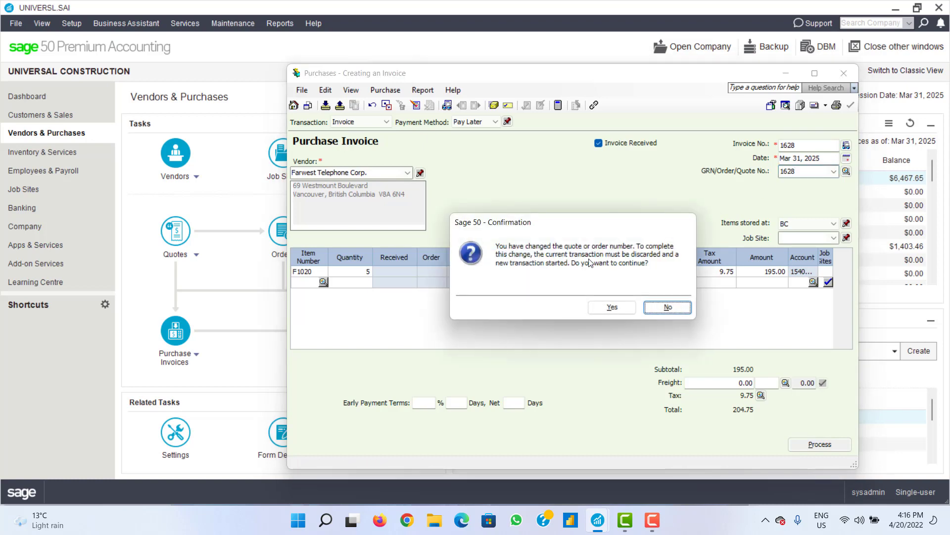
click(613, 307)
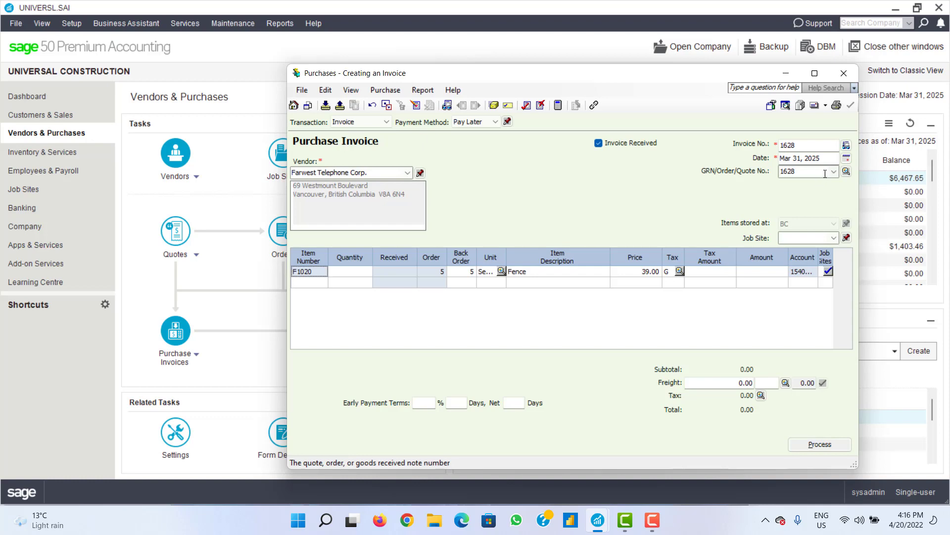
Step: Enter a quantity of 5 for the ordered F1020 Fence line and calculate its amount
click(748, 279)
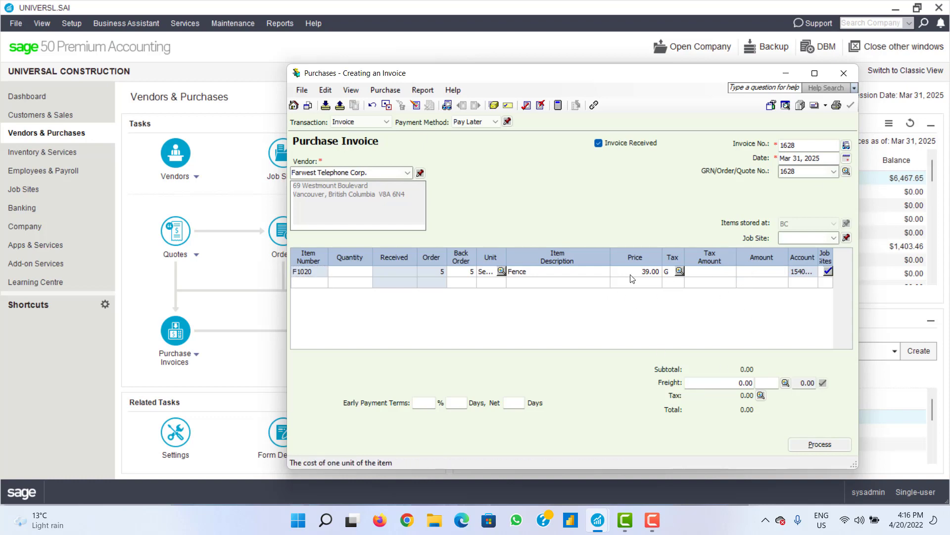
click(348, 276)
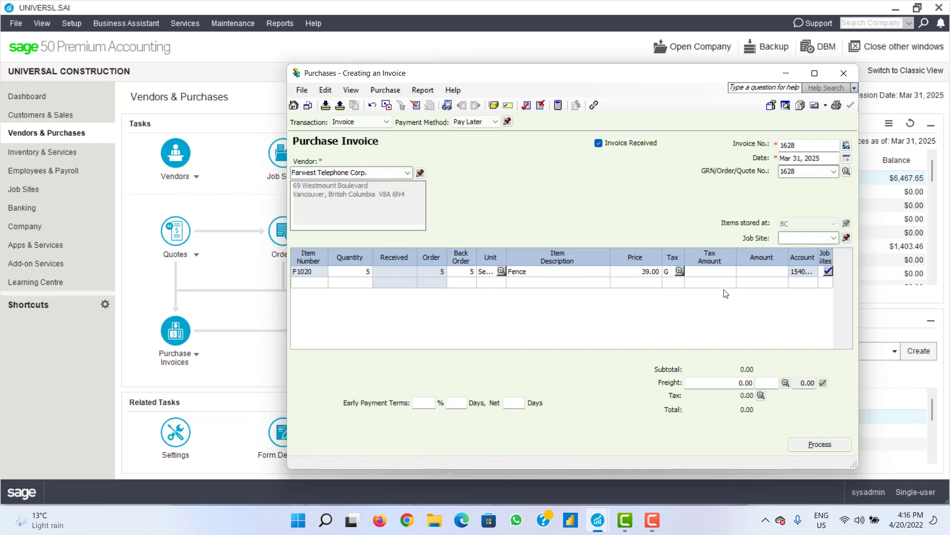
click(750, 274)
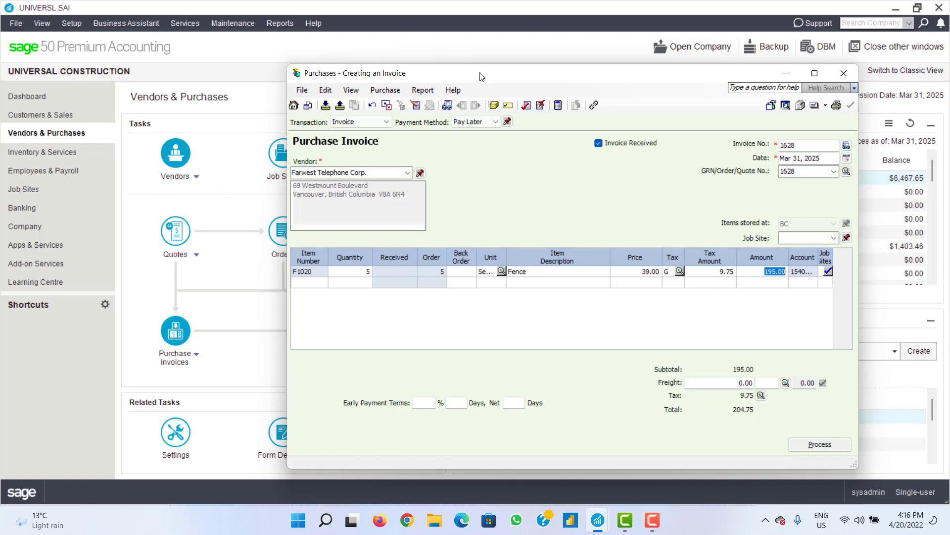
Step: Process the purchase invoice that fills the order and close the invoice window
drag(481, 75, 544, 76)
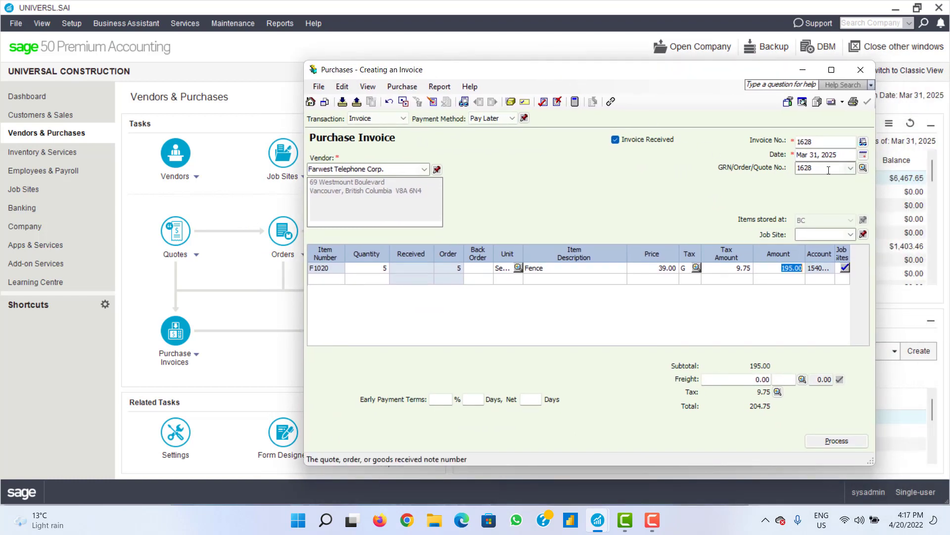
click(828, 443)
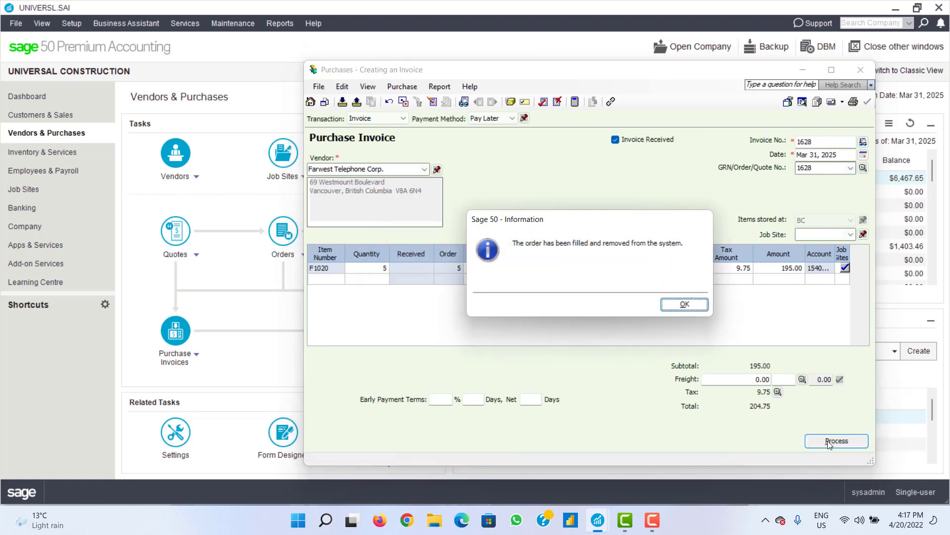
click(683, 306)
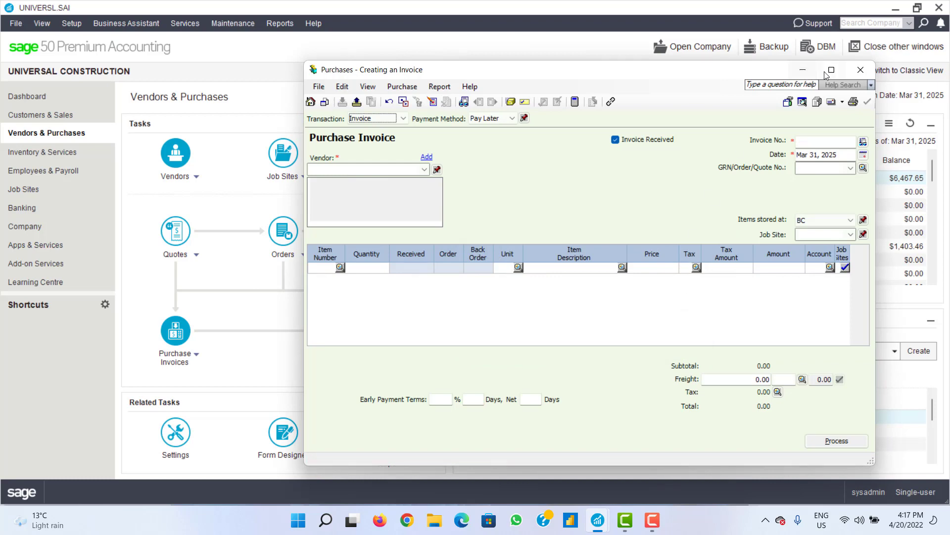
click(859, 73)
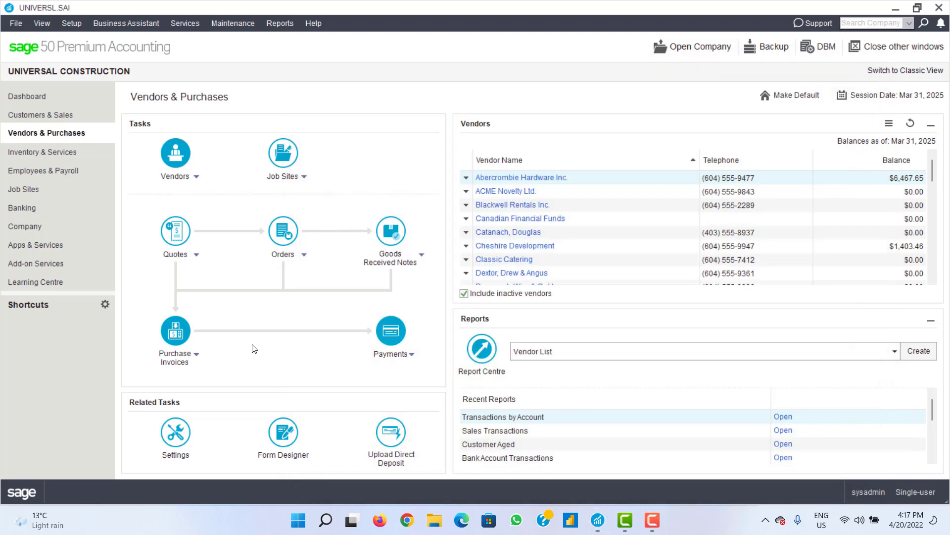
Step: Create a purchase invoice for Dextor, Drew & Angus with invoice number 1256, leaving the GRN/Order/Quote No. blank
click(197, 355)
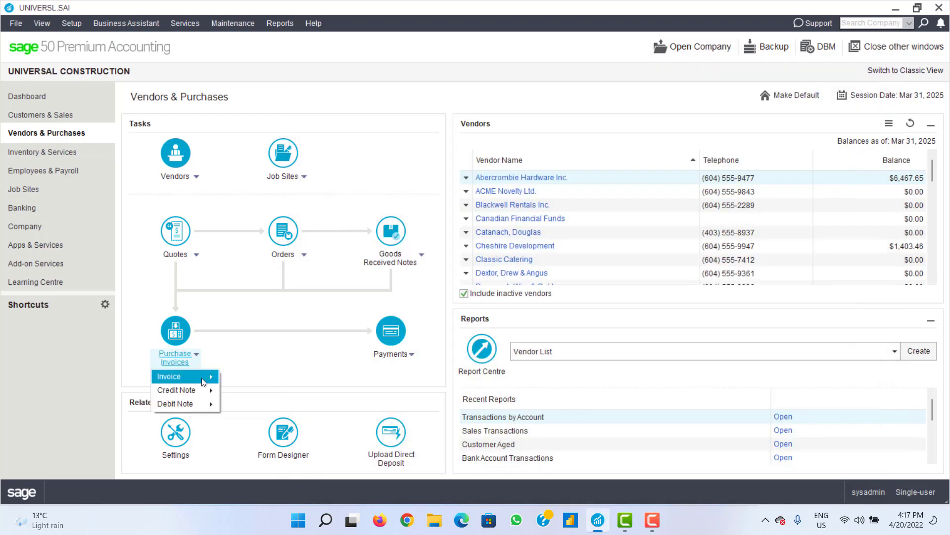
mouse_move(203, 377)
click(239, 375)
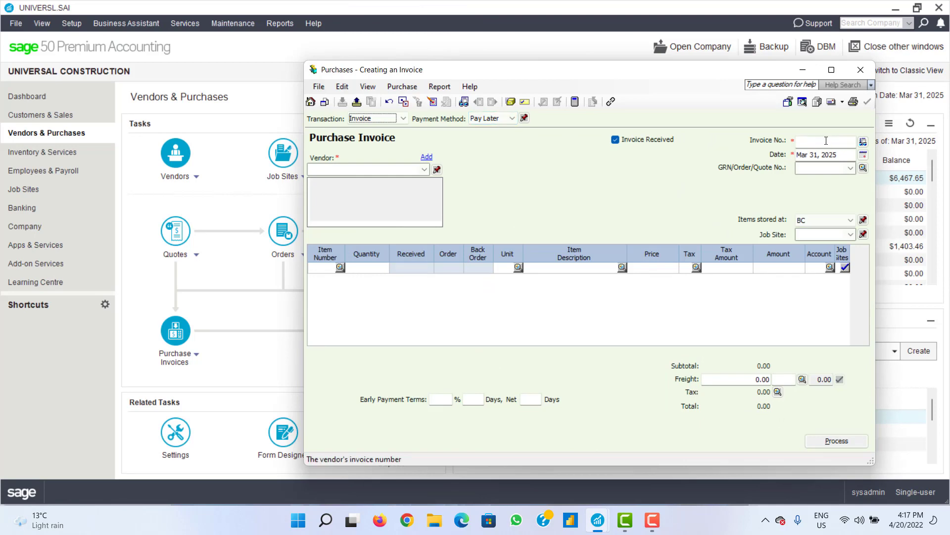
click(425, 170)
click(382, 241)
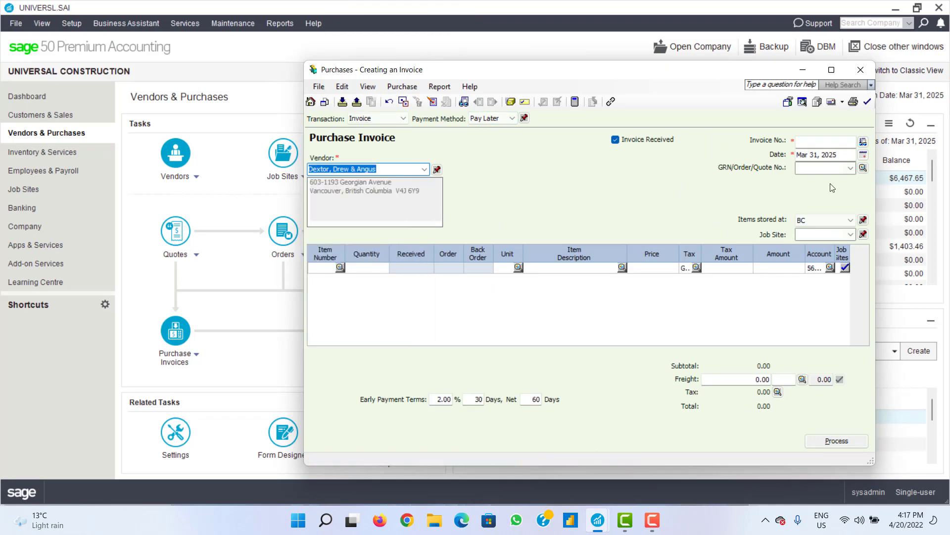
click(844, 145)
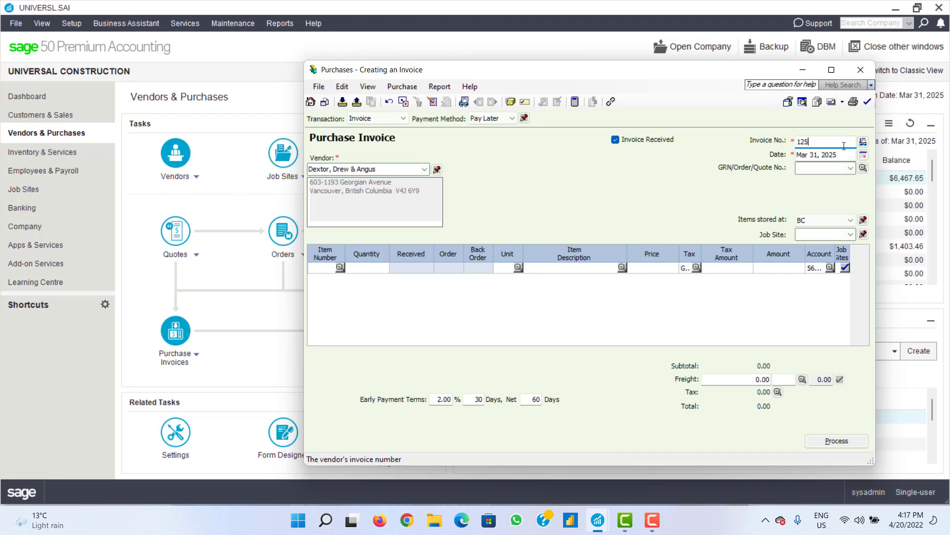
click(847, 171)
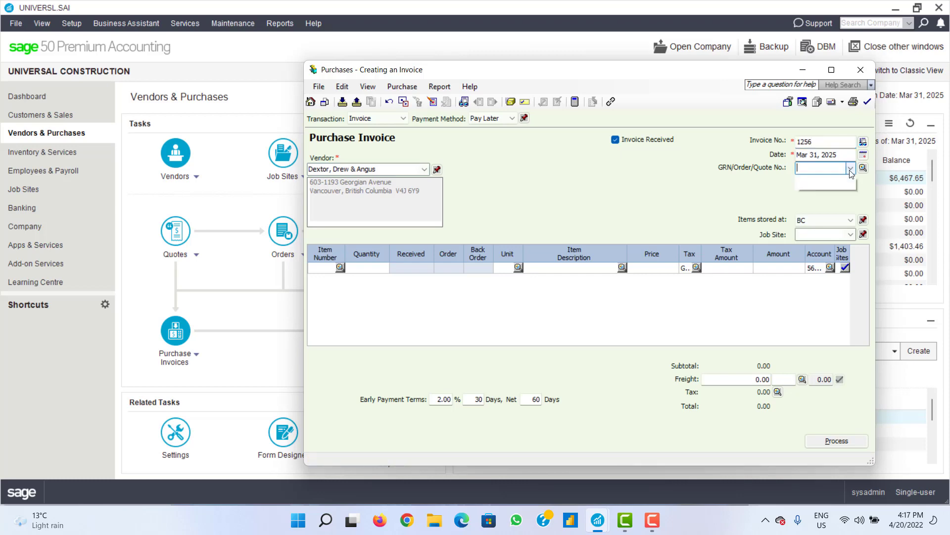
click(846, 171)
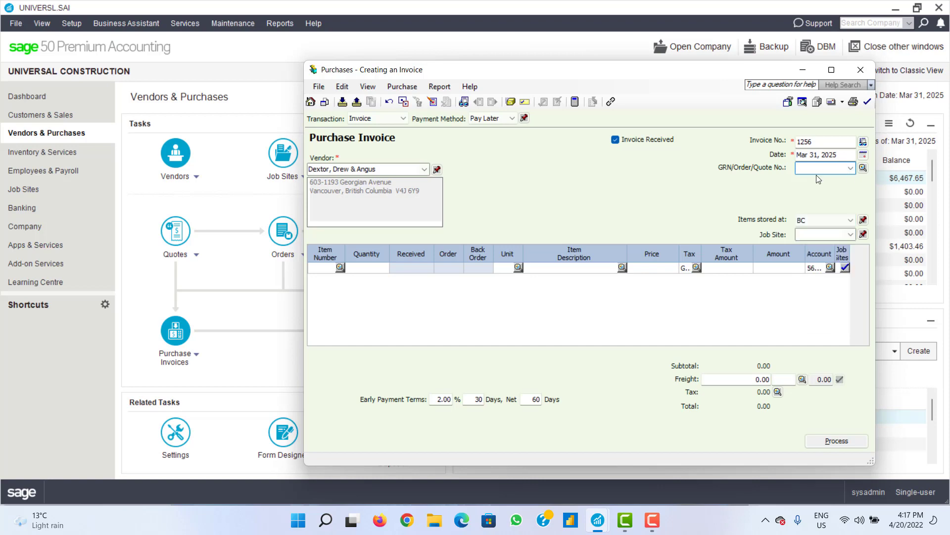
Step: Add inventory item H2010 Hinges: Cabinet to the invoice with a quantity of 10
click(341, 268)
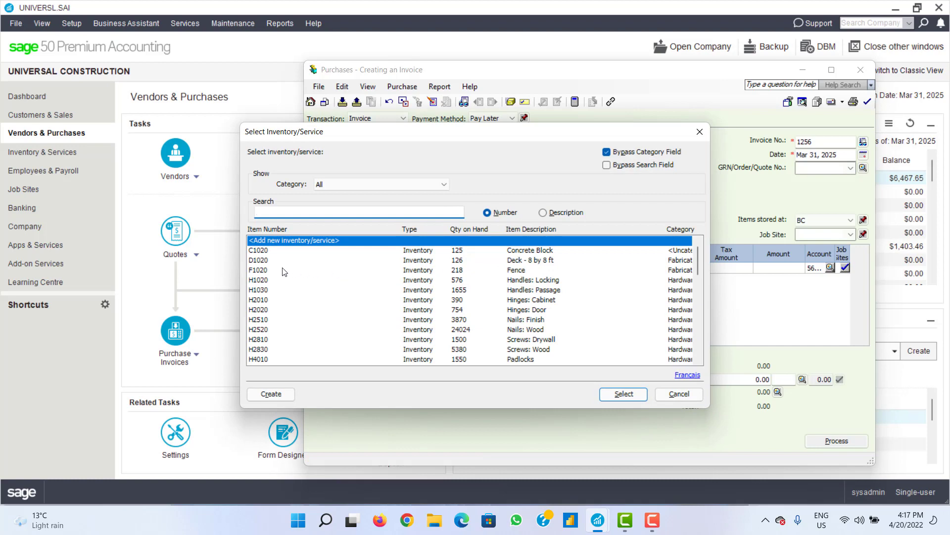
click(262, 297)
click(624, 394)
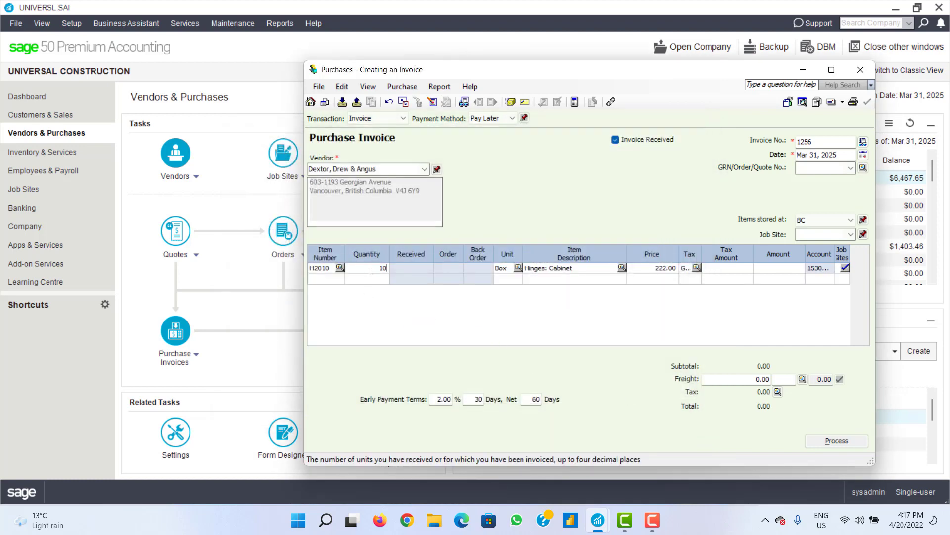
click(735, 268)
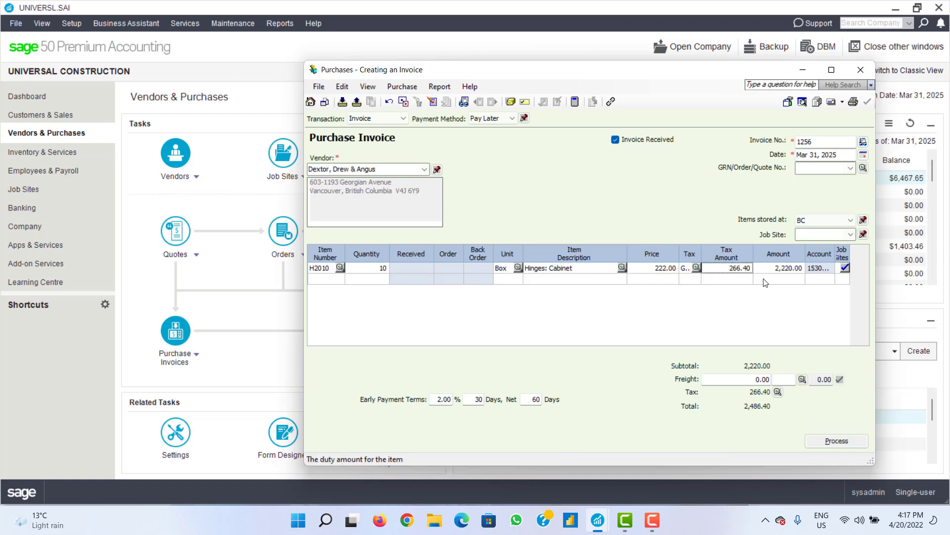
Step: Change the tax code of the Hinges: Cabinet line to G - GST 5%
click(698, 269)
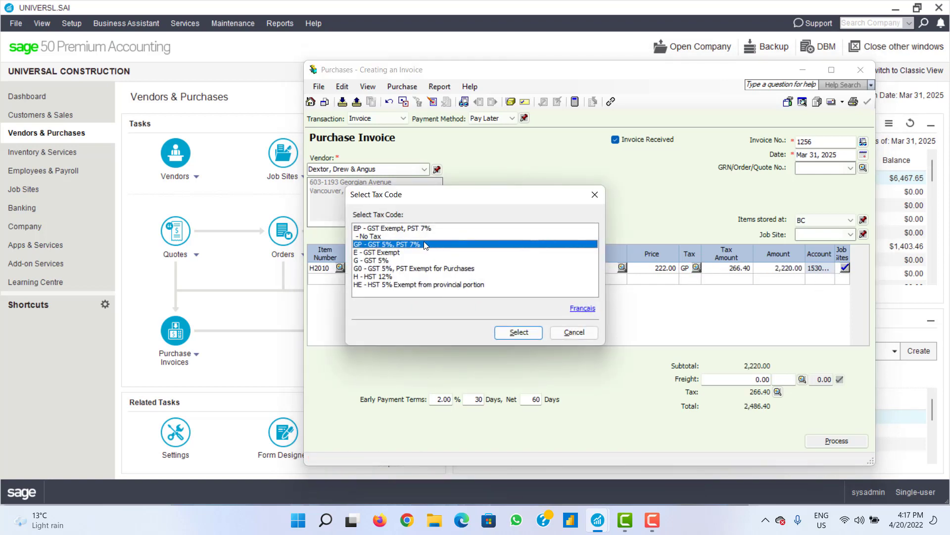
click(388, 260)
click(505, 333)
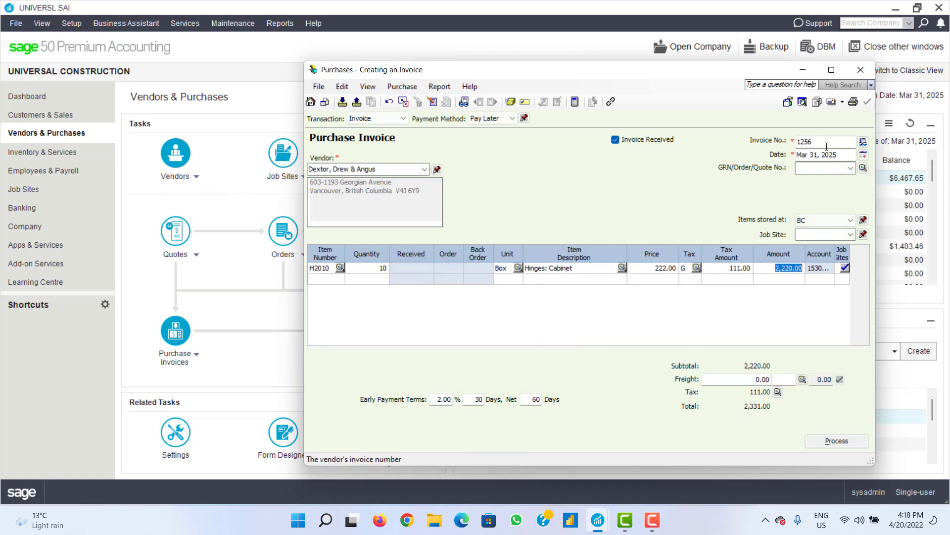
Step: Process the invoice, open its email confirmation, enter and clear placeholder text as the recipient, and cancel the email
click(840, 444)
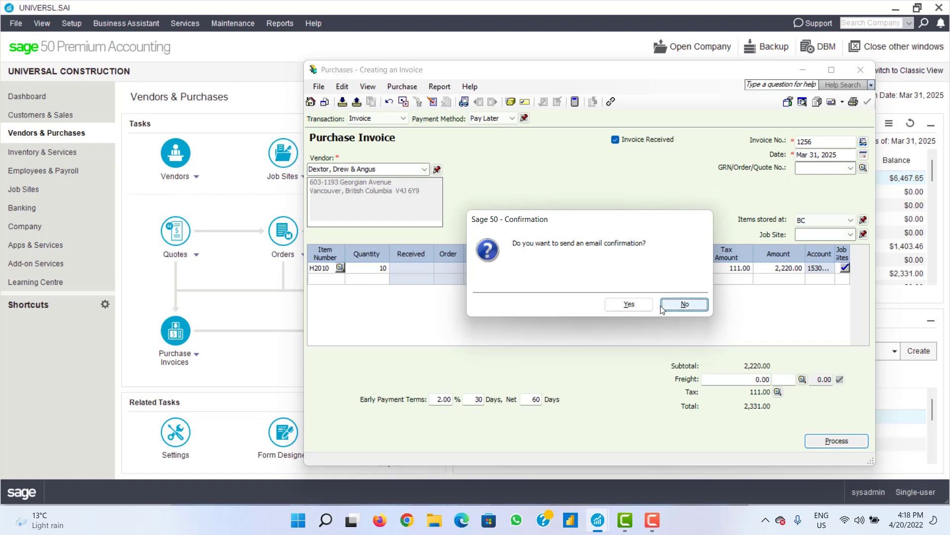
click(640, 307)
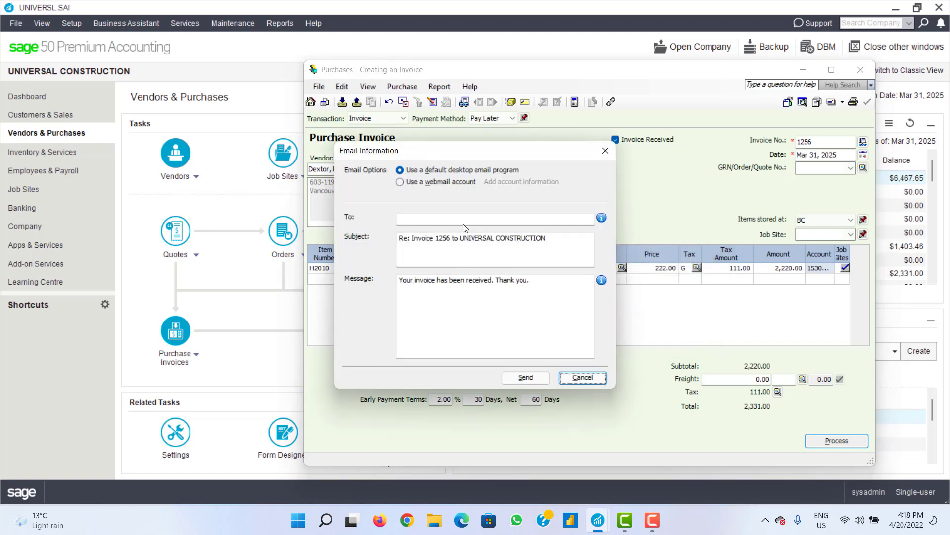
click(455, 219)
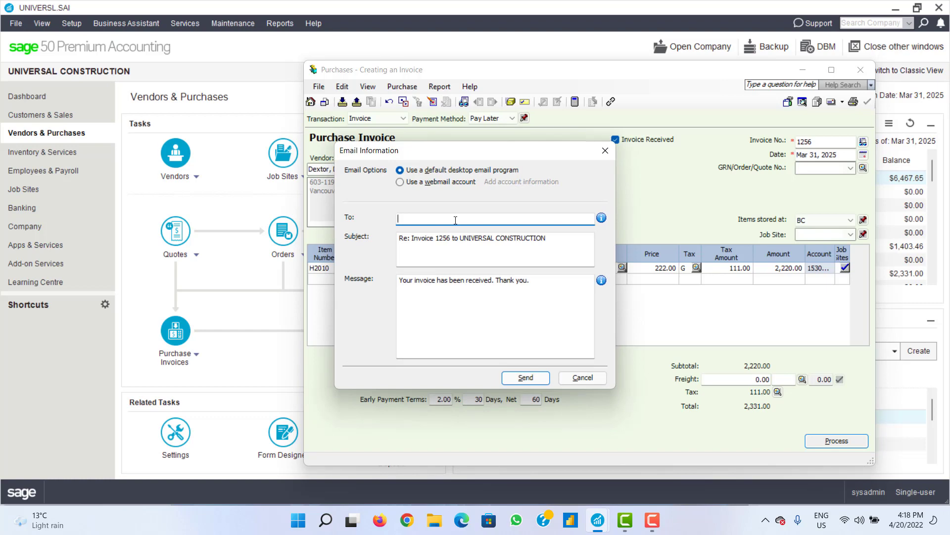
text(ergrehtrjmtye)
key(BackSpace)
key(BackSpace)
key(BackSpace)
key(BackSpace)
key(BackSpace)
key(BackSpace)
key(BackSpace)
key(BackSpace)
key(BackSpace)
key(BackSpace)
key(BackSpace)
key(BackSpace)
click(583, 377)
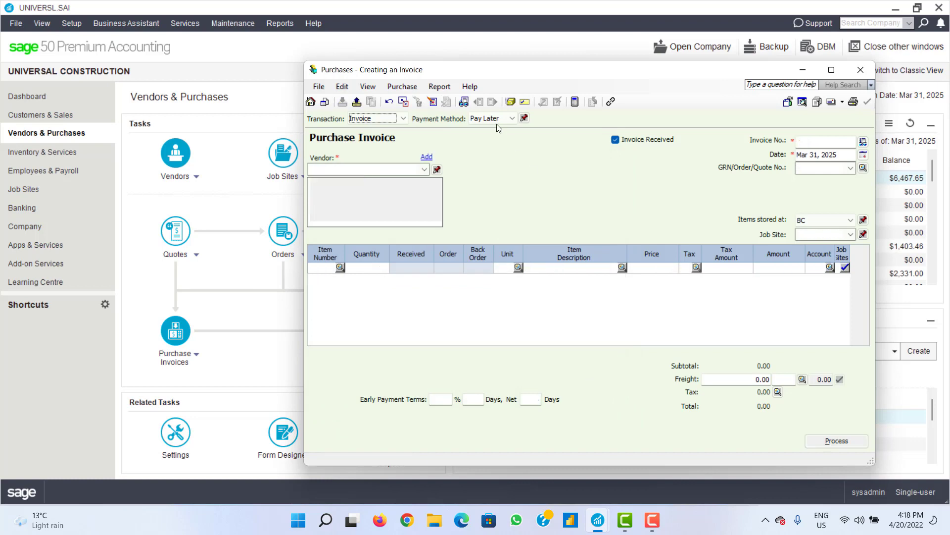
Step: Close the blank purchase invoice window and start a vendor payment made out to Classic Catering
drag(487, 74, 569, 92)
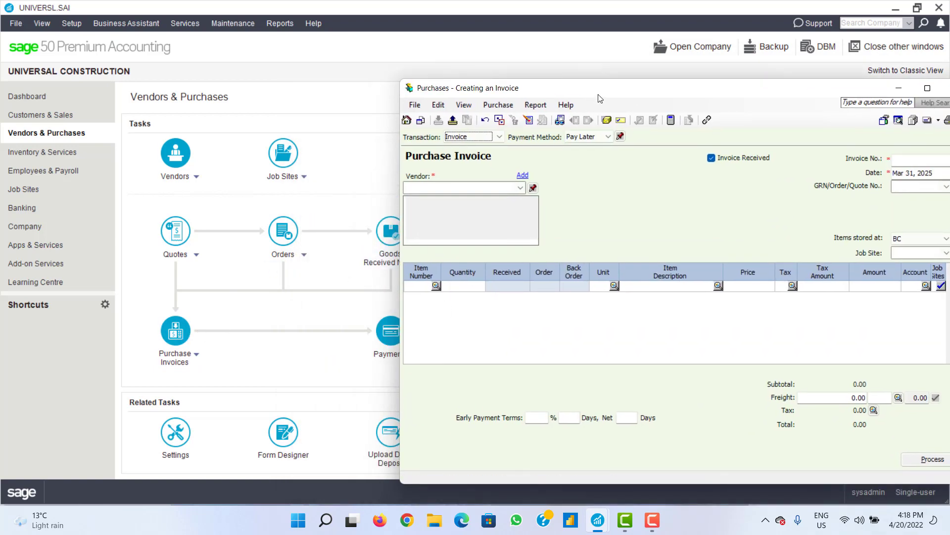
drag(599, 96, 424, 91)
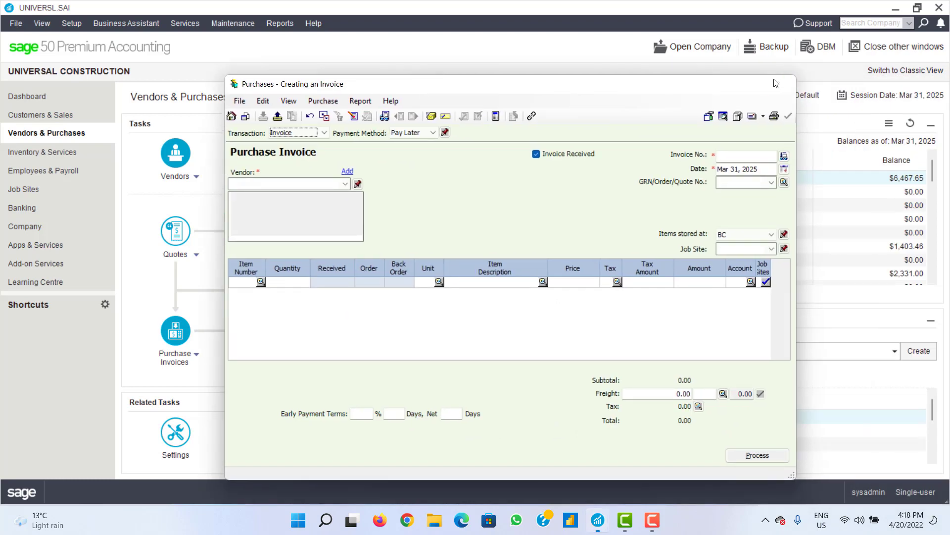
click(776, 83)
click(397, 346)
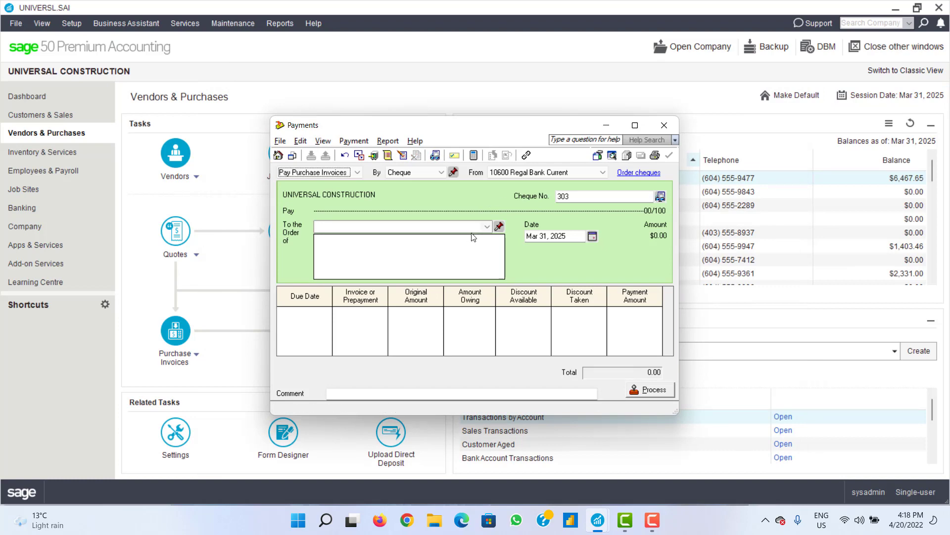
click(488, 228)
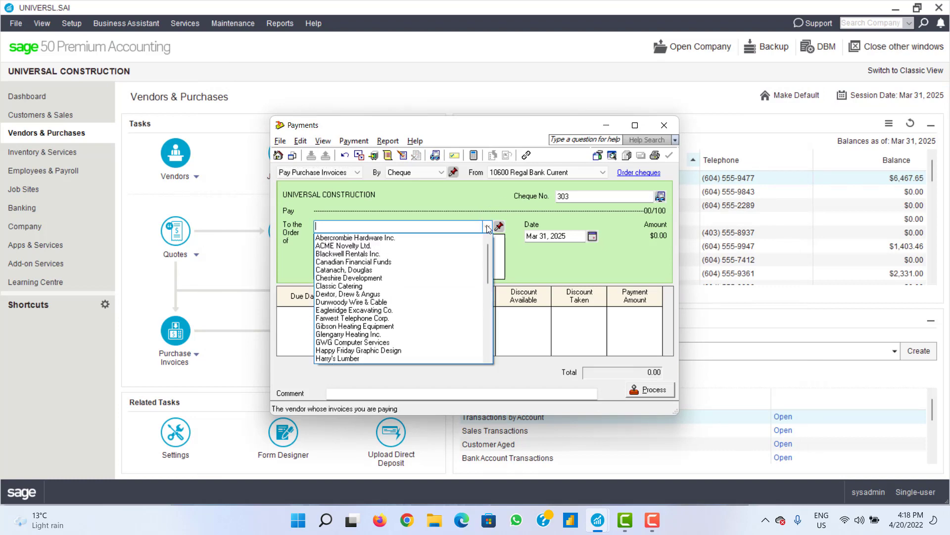
click(451, 290)
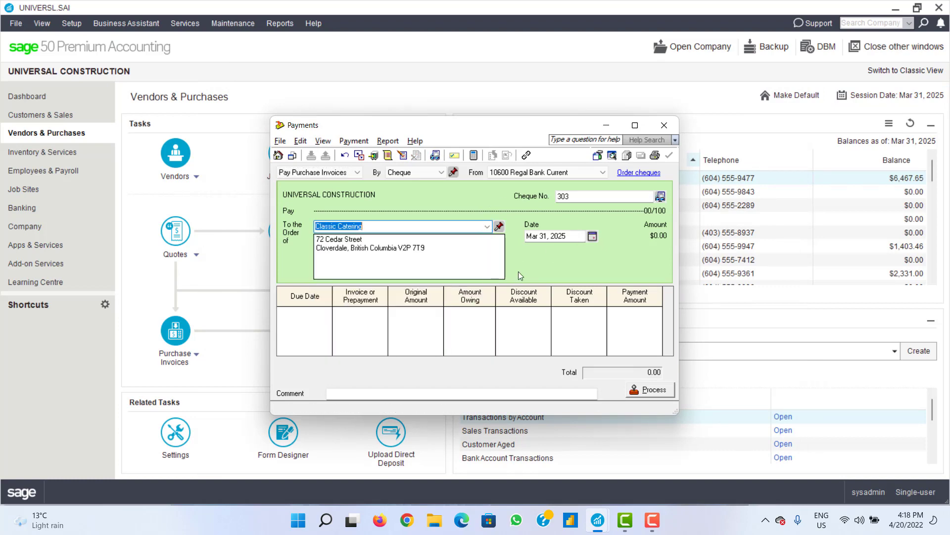
click(294, 320)
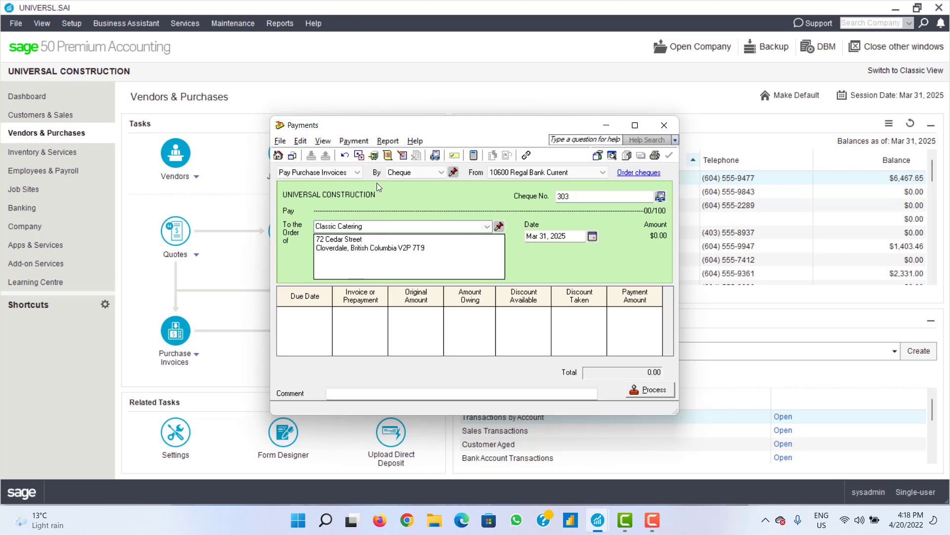
Step: View the available payment types, keep Pay Purchase Invoices, and change the payee to Gibson Heating Equipment
click(358, 172)
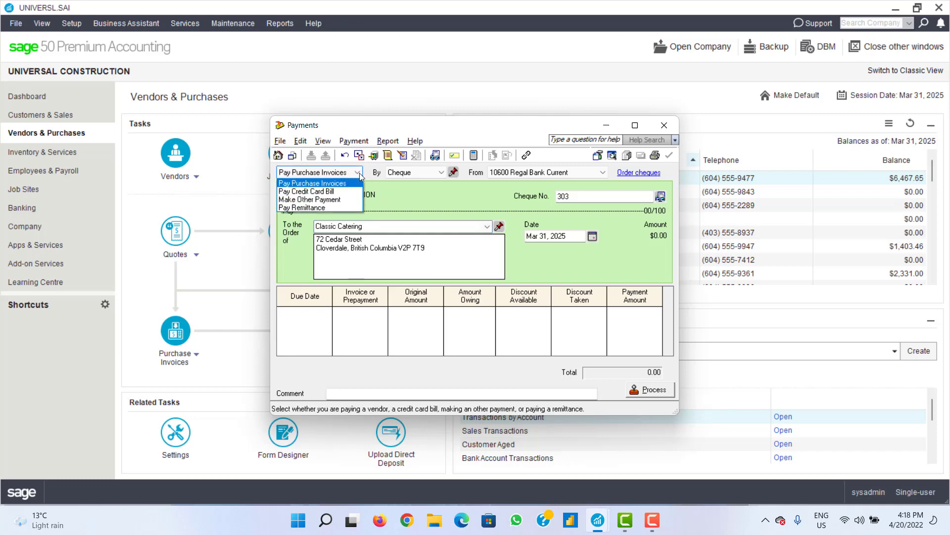
click(358, 172)
click(487, 226)
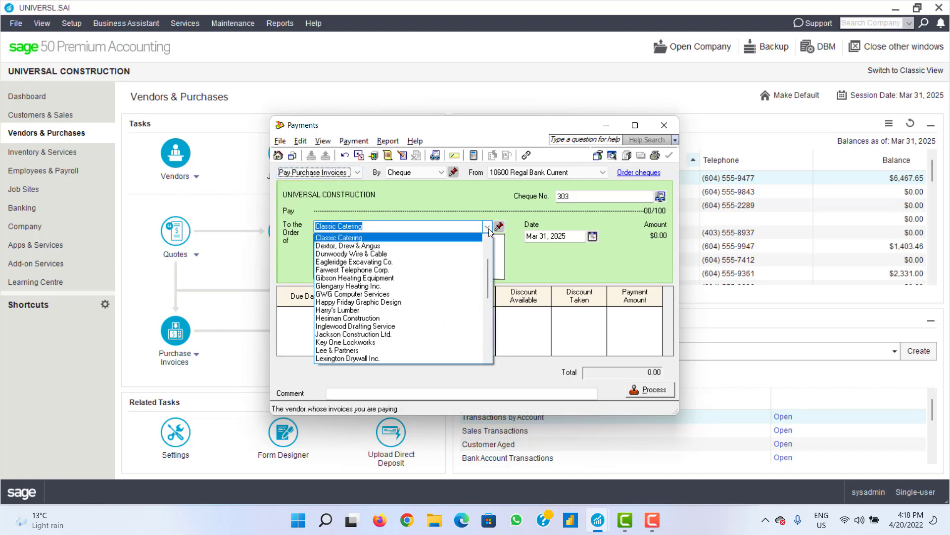
click(450, 280)
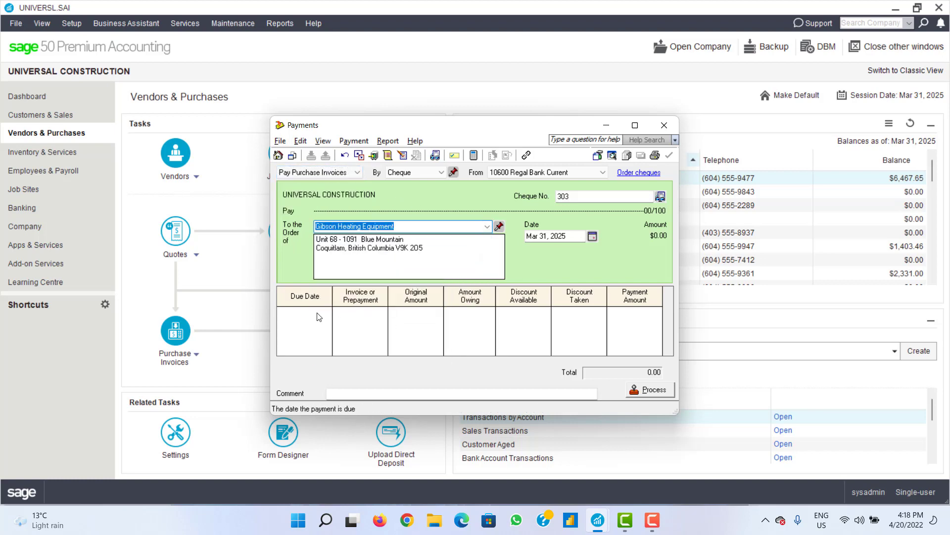
Step: View the vendors available as payees, keep Gibson Heating Equipment, and close the payment window without processing a payment
click(331, 316)
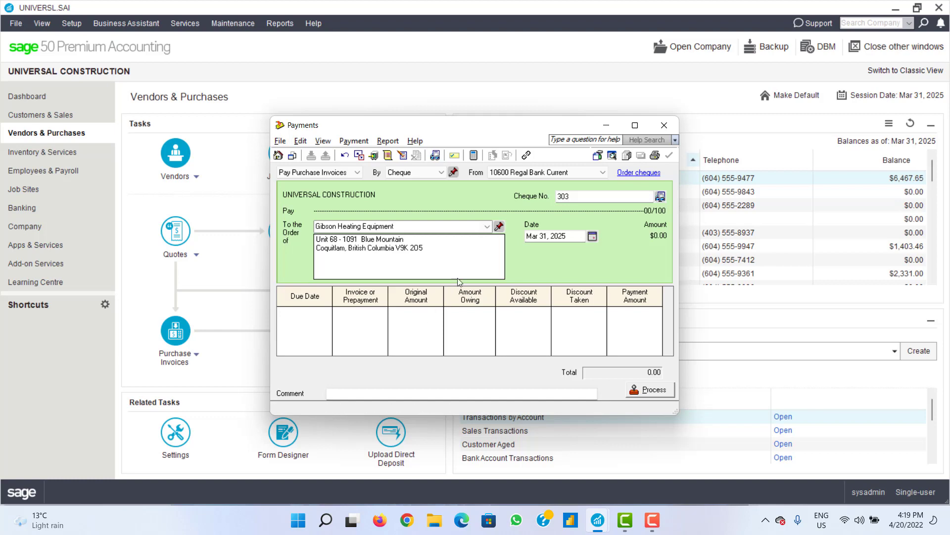
click(487, 227)
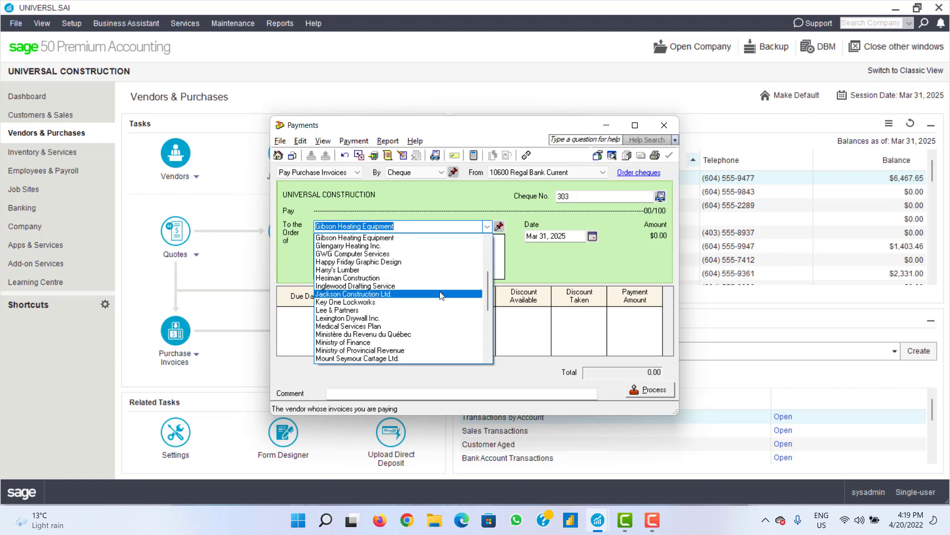
click(670, 124)
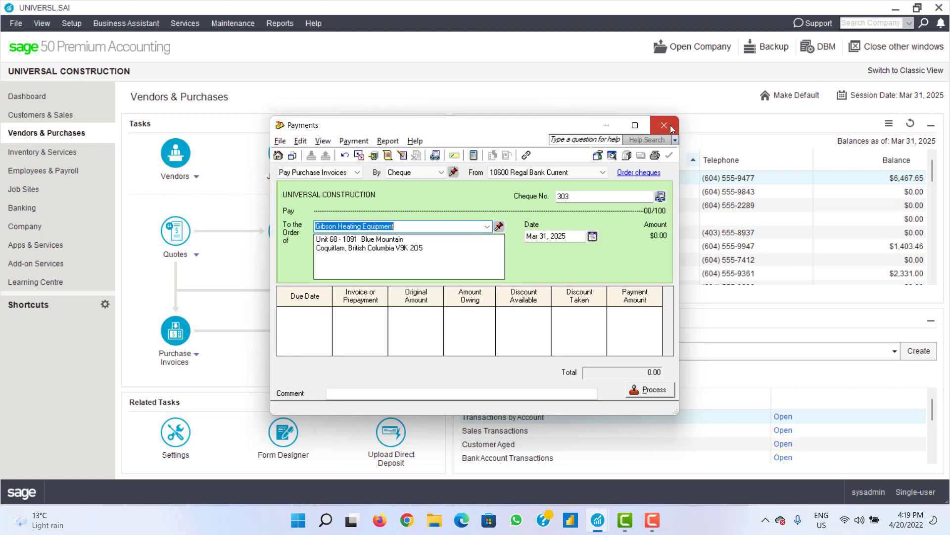
click(670, 125)
Step: Start a new purchase invoice with invoice number 1356 and Blackwell Rentals Inc. as the vendor
mouse_move(162, 364)
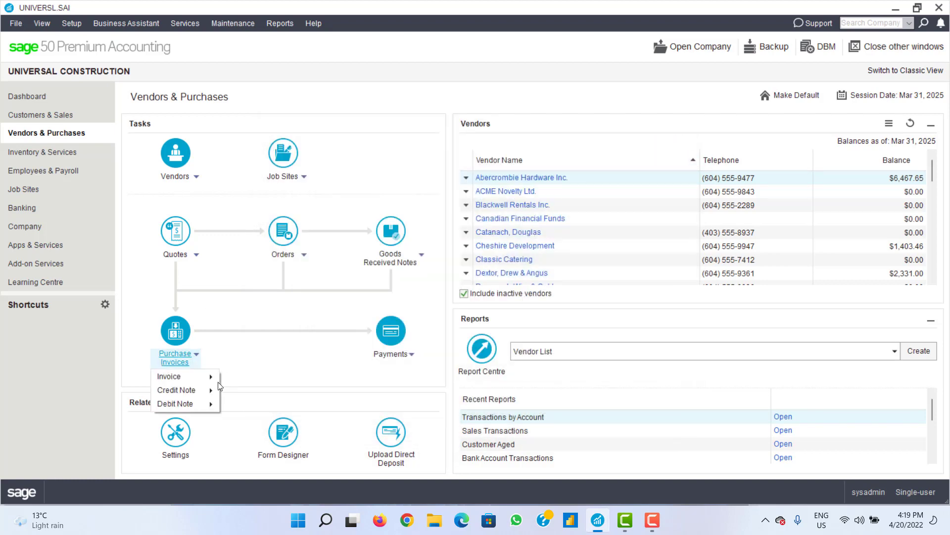
click(243, 377)
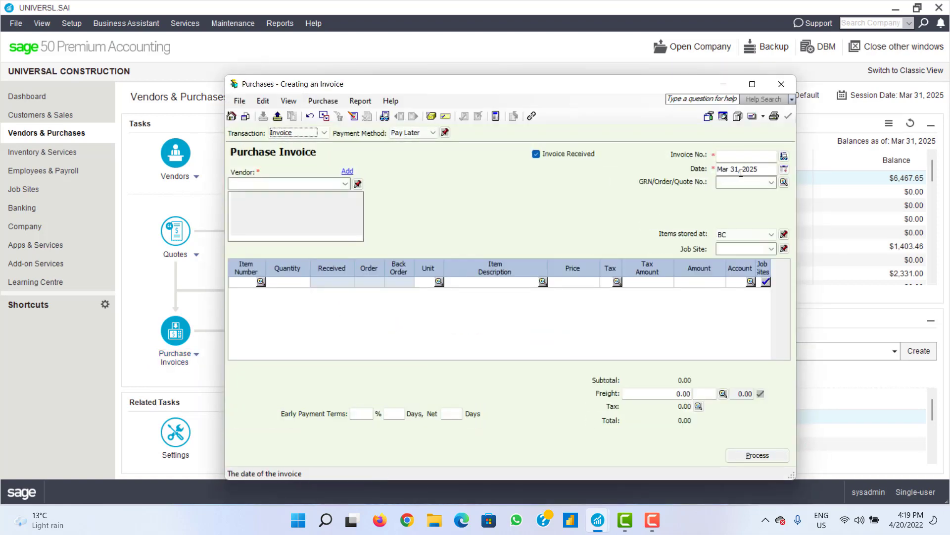
click(746, 158)
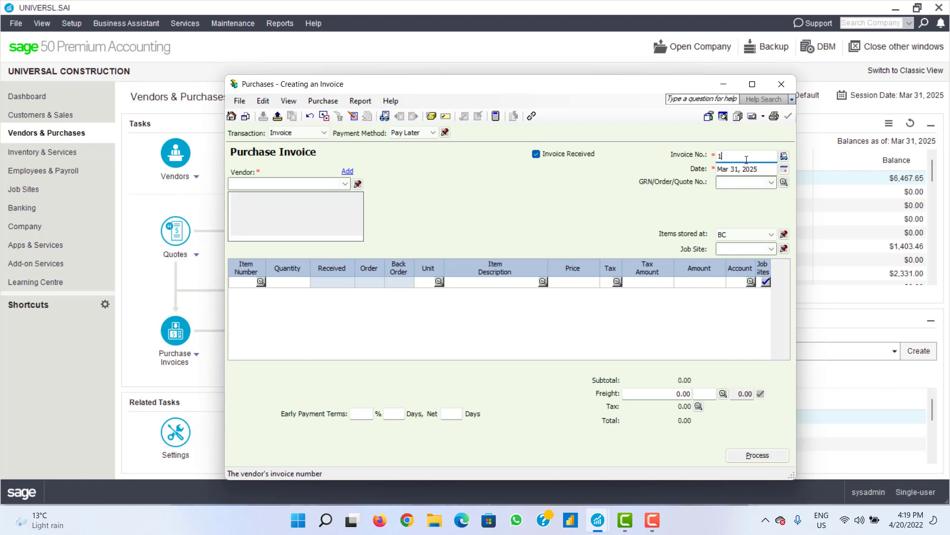
click(345, 184)
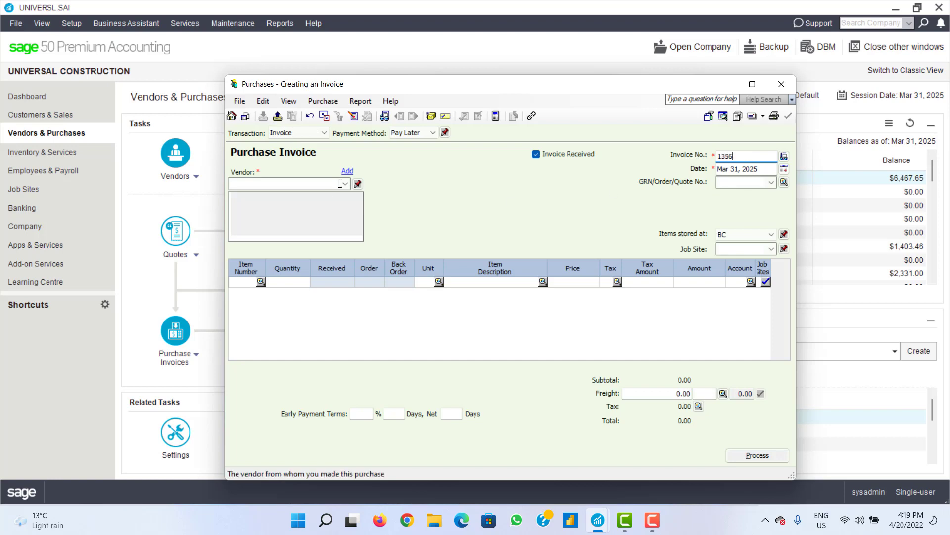
click(322, 220)
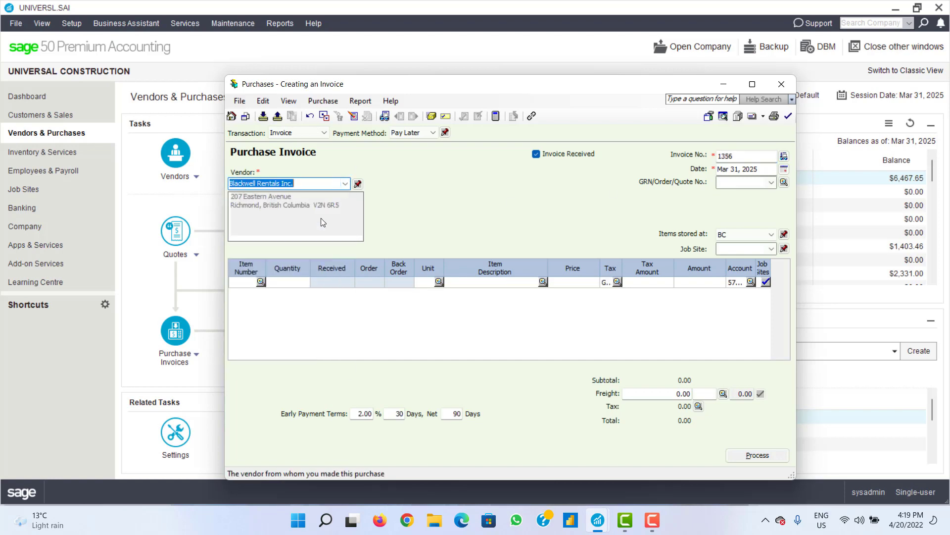
Step: Open the inventory item selection for the first invoice line and highlight H1020 Handles: Locking
click(259, 281)
click(260, 280)
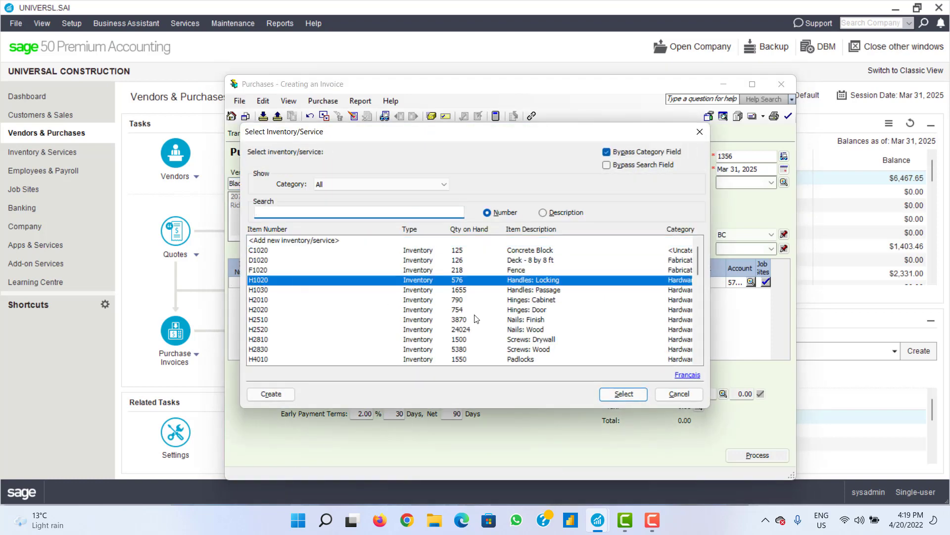
Step: Add item H1020 Handles: Locking with a quantity of 10 to the purchase invoice and check its tax code
click(623, 394)
text(1)
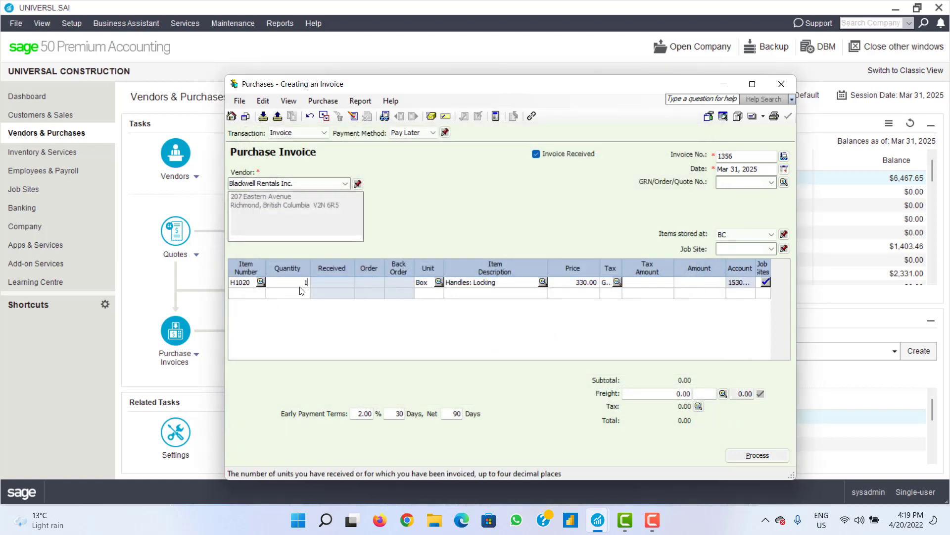
text(0)
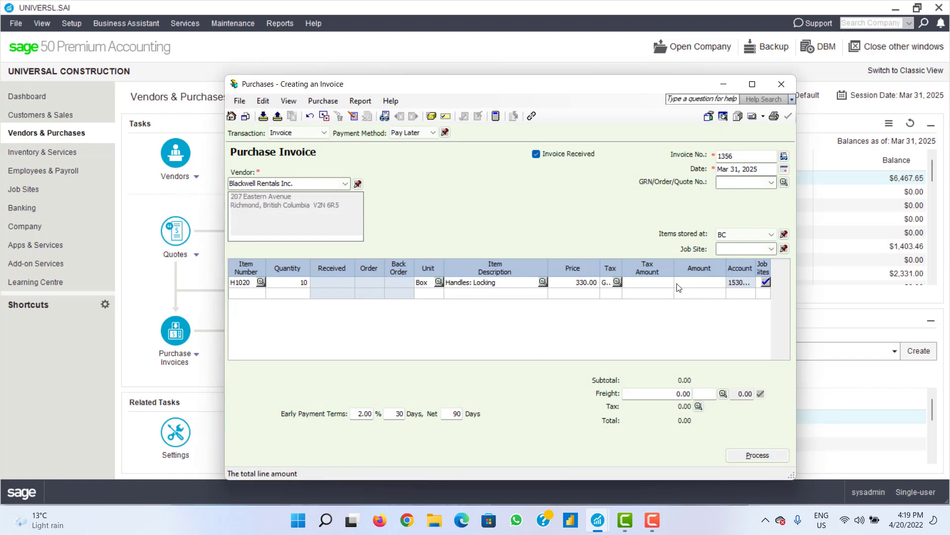
click(657, 284)
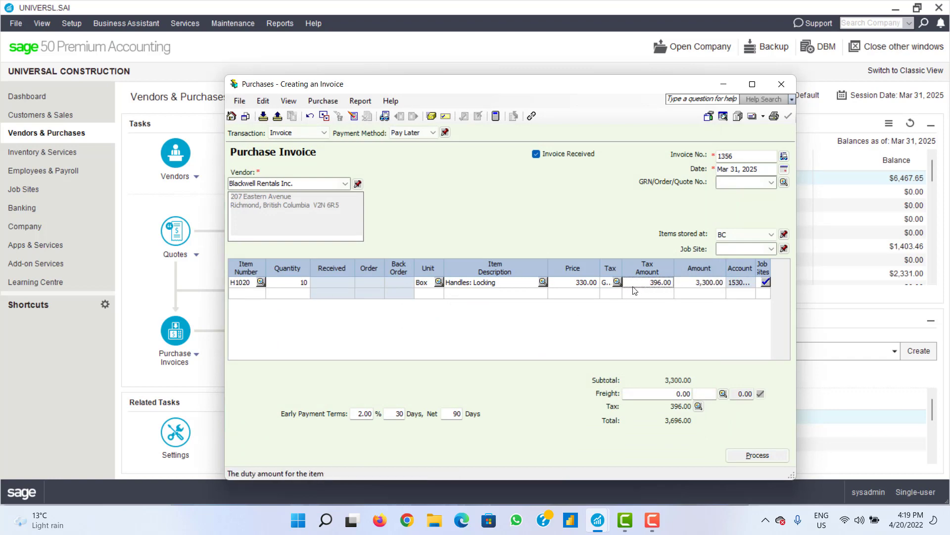
double_click(605, 282)
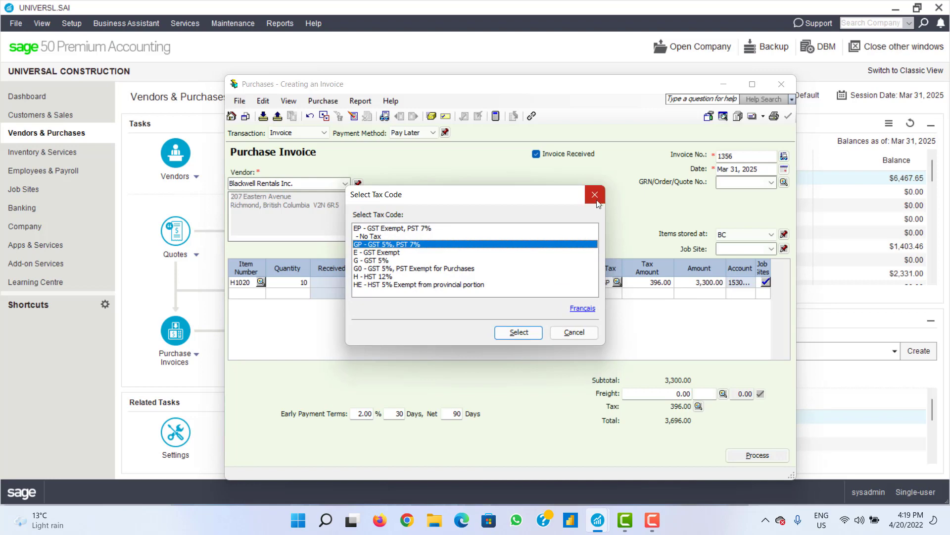
click(596, 196)
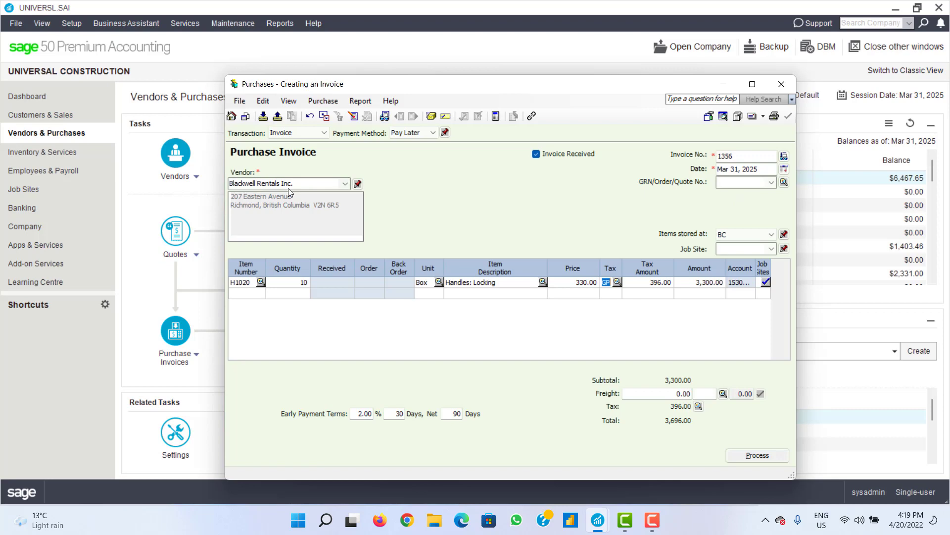
Step: Process the Blackwell Rentals Inc. purchase invoice and close the invoice window
click(771, 182)
click(770, 182)
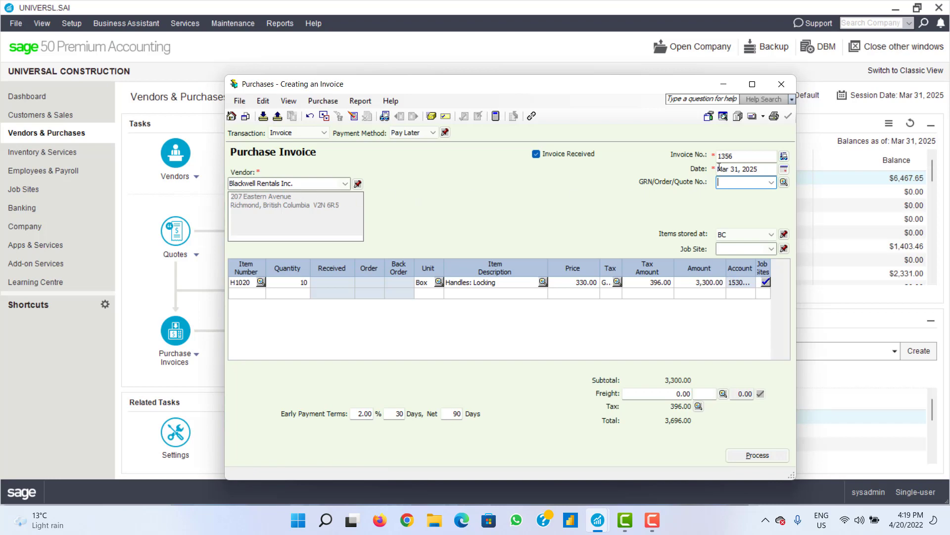
click(757, 455)
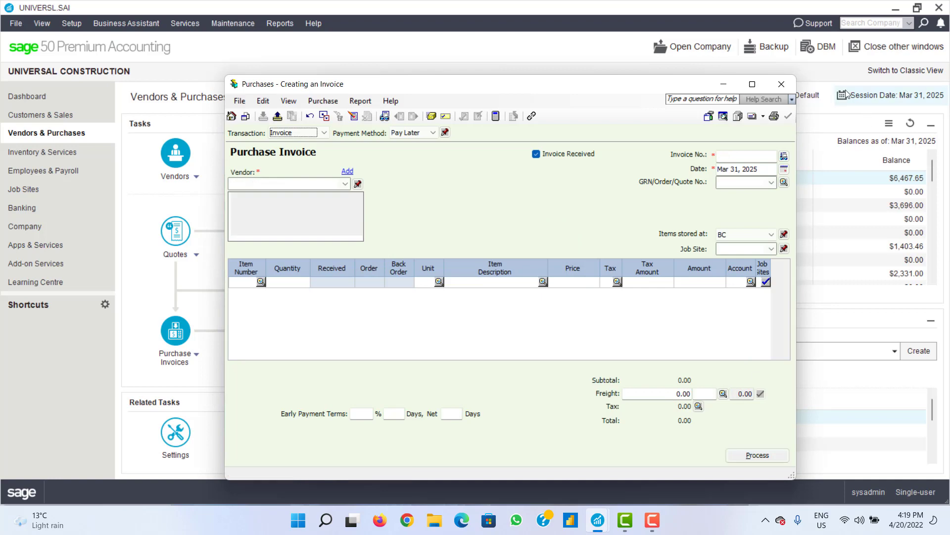
click(781, 84)
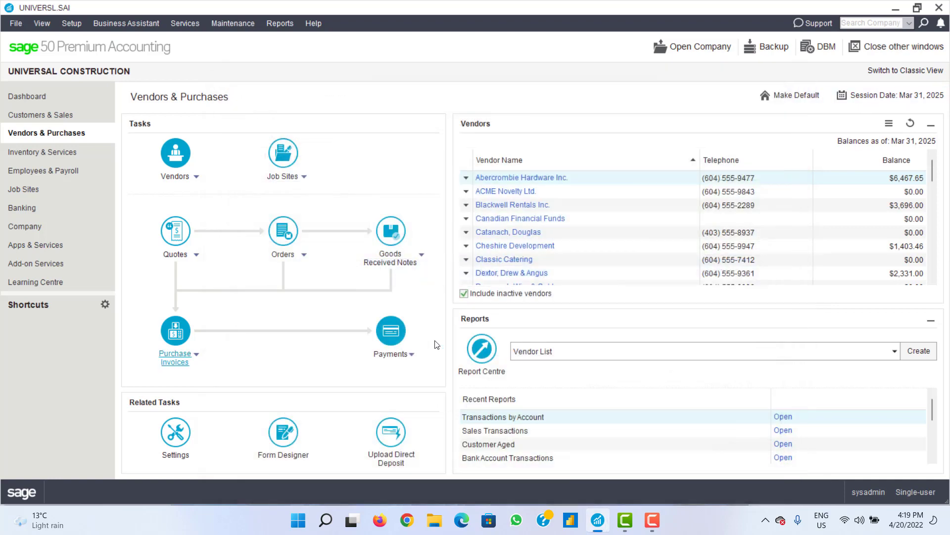
Step: Create a purchase invoice payment by Cheque to Blackwell Rentals Inc., entering 3,696.00 as the payment amount for its outstanding invoice
click(392, 354)
click(424, 374)
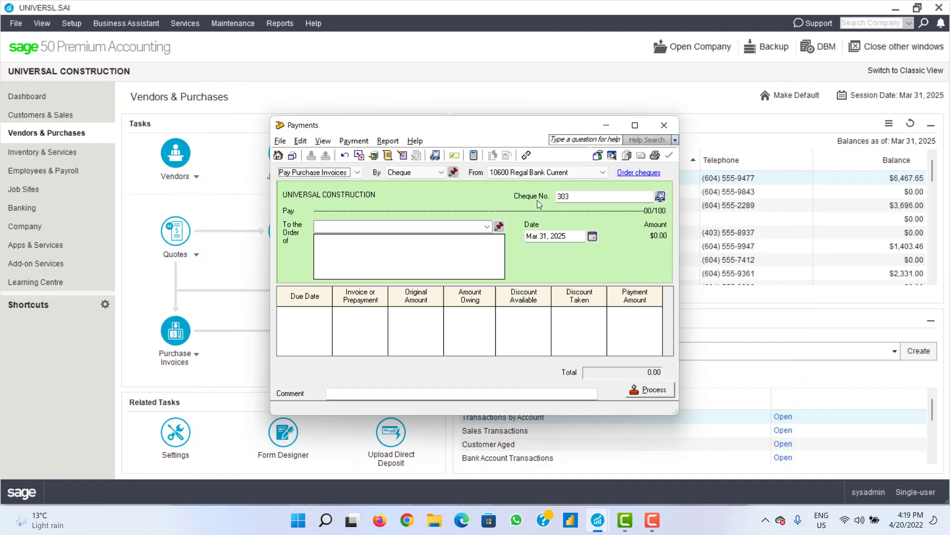
click(487, 226)
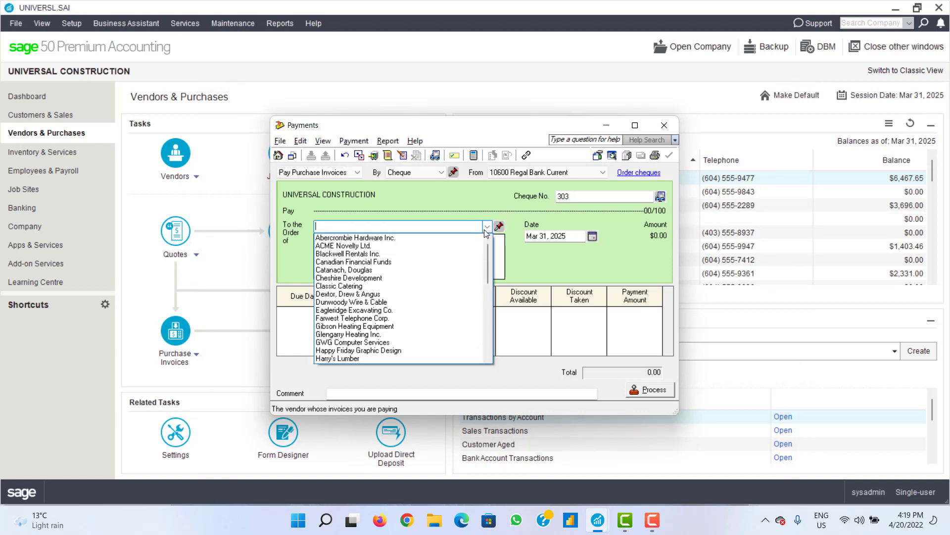
click(439, 254)
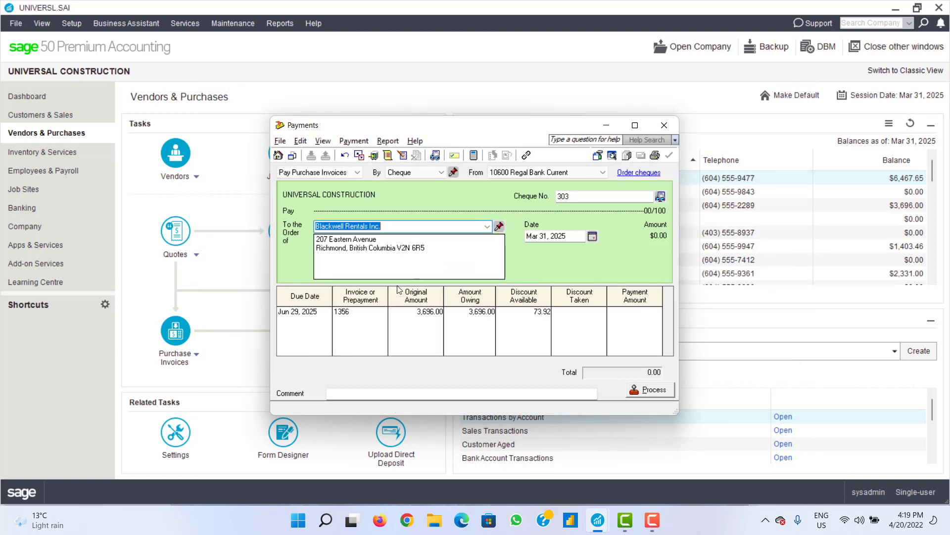
click(313, 317)
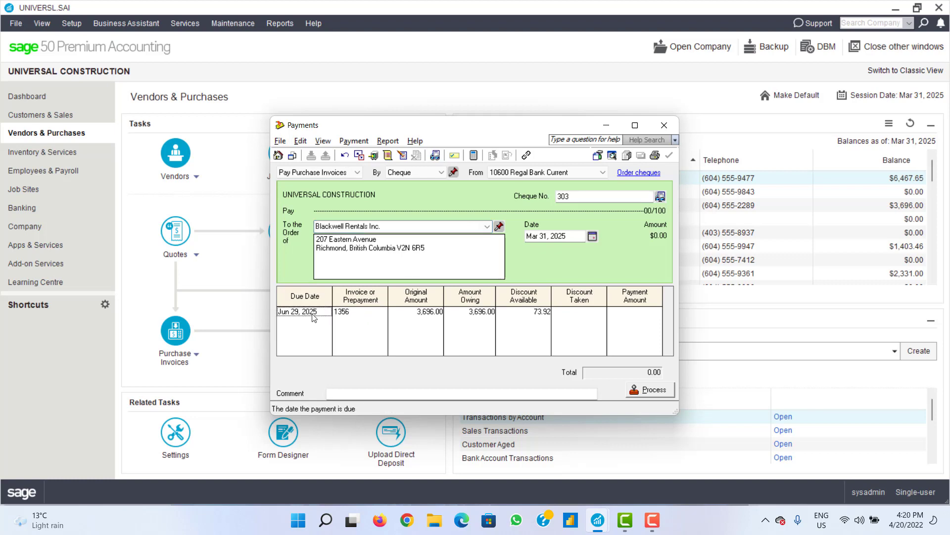
click(632, 311)
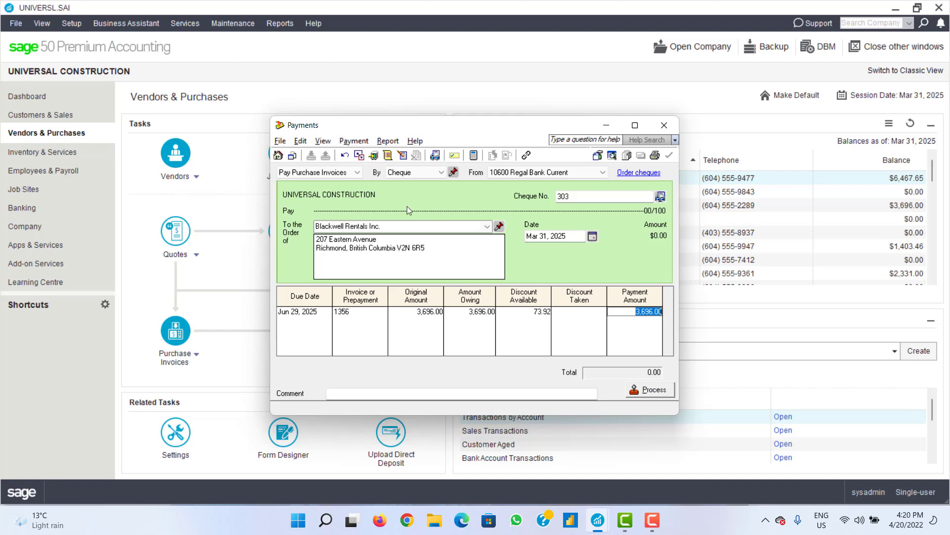
click(442, 172)
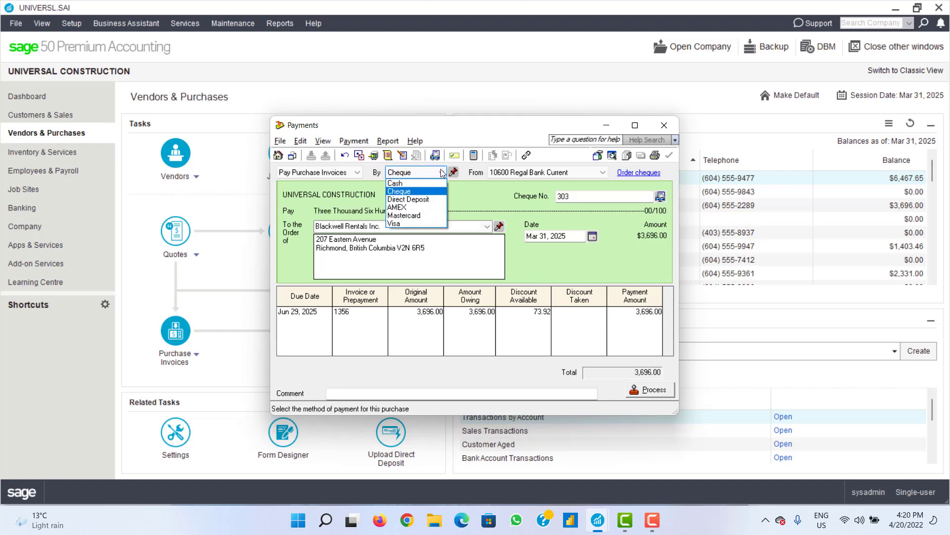
click(442, 173)
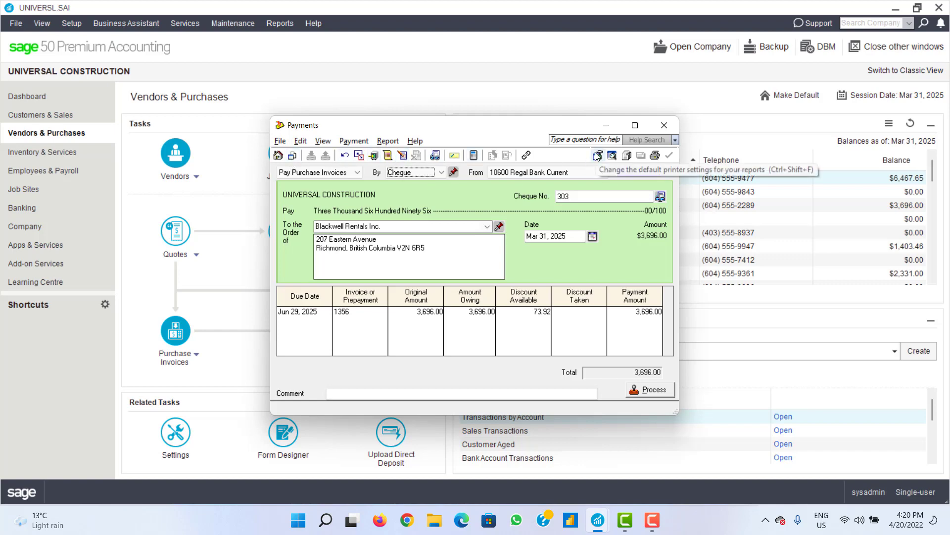
Step: Print the cheque for the Blackwell Rentals Inc. payment
click(656, 156)
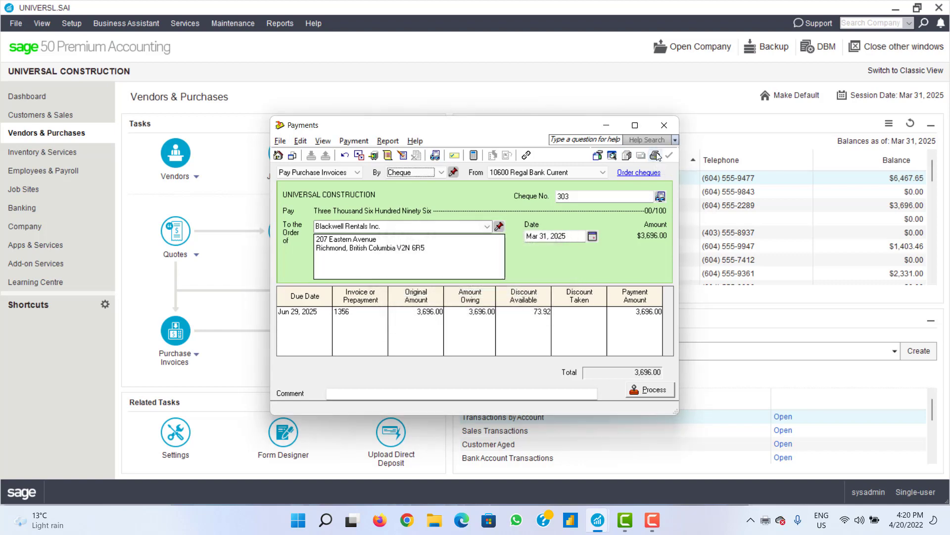
click(286, 142)
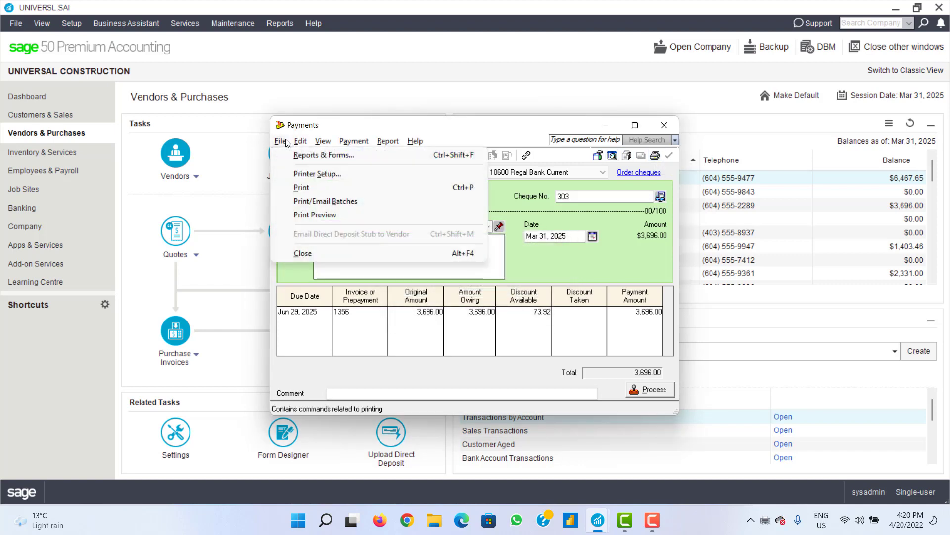
click(304, 191)
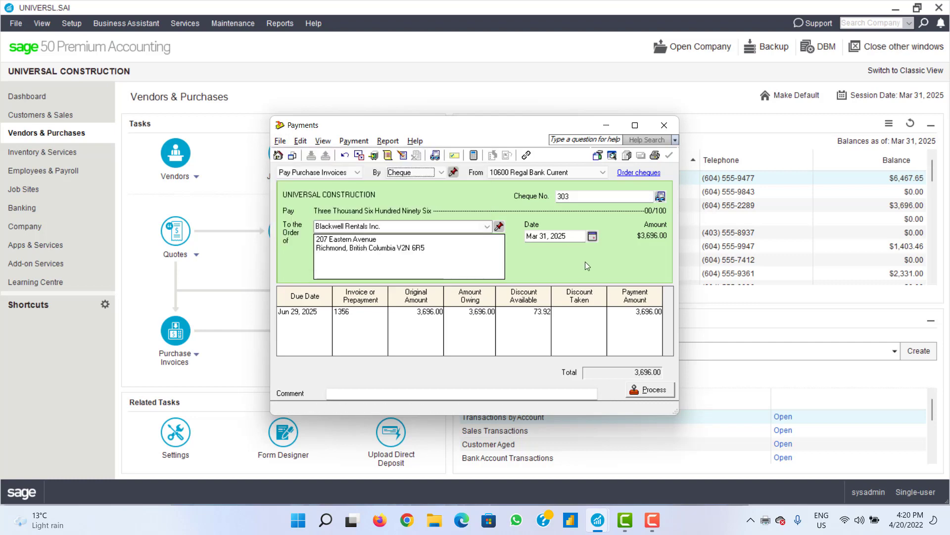
Step: Process the cheque payment to Blackwell Rentals Inc
drag(448, 133, 613, 143)
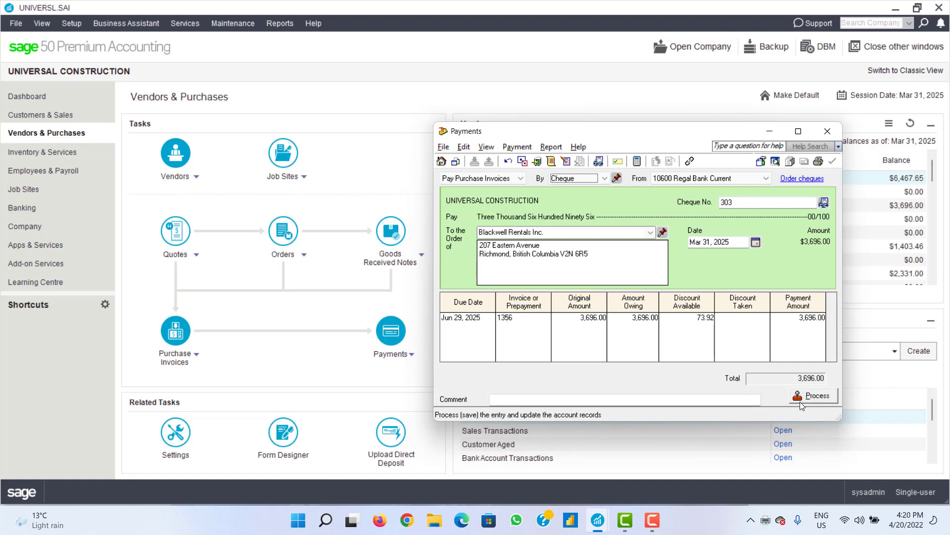
click(825, 395)
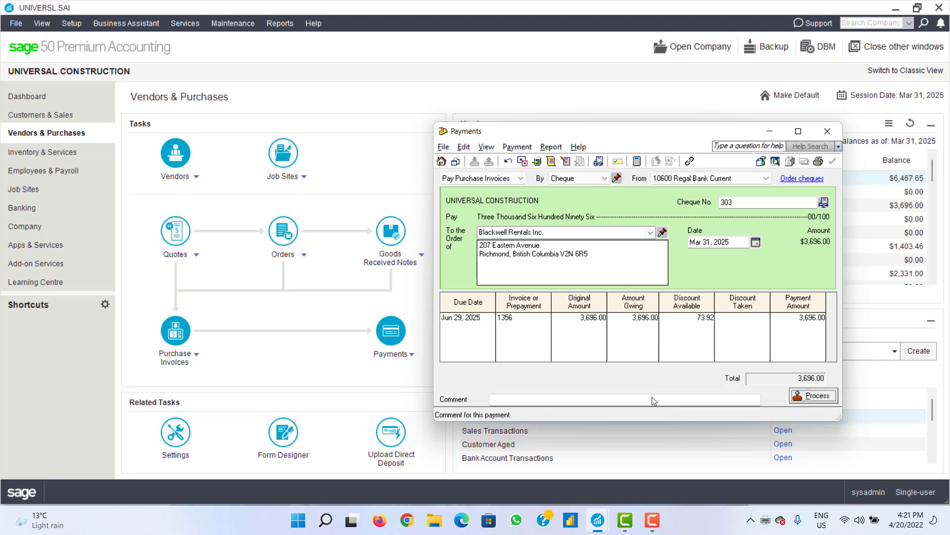
click(798, 397)
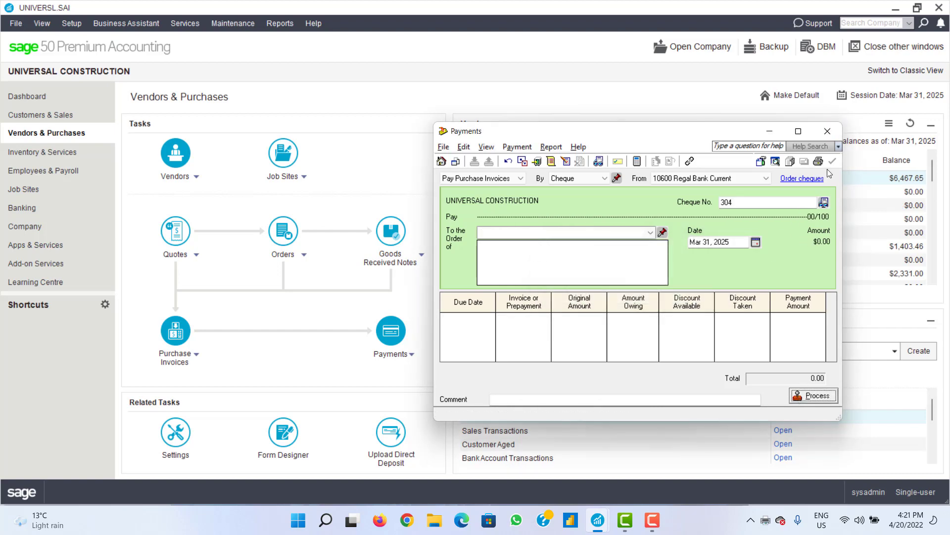
Step: Open the cheque ordering website, look through its featured products, return to Sage 50 and close the Payments window
click(800, 179)
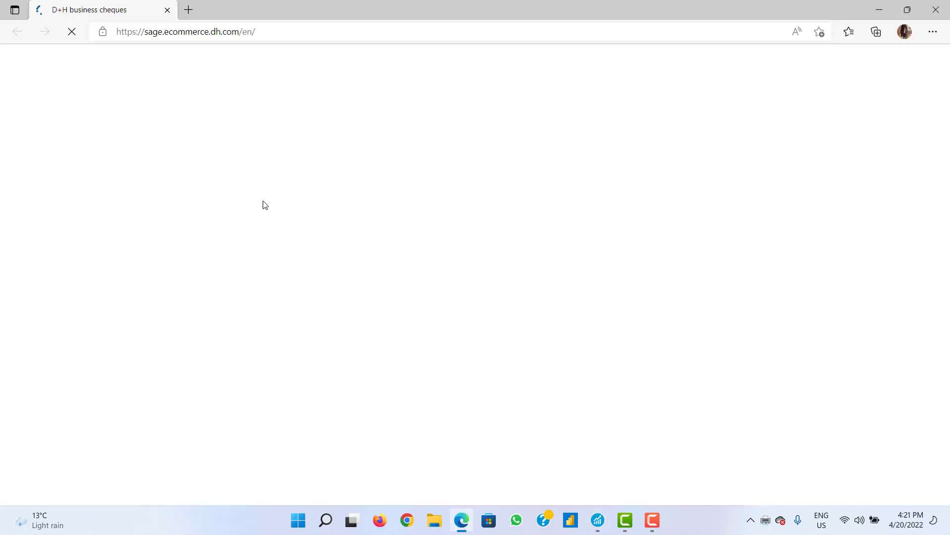
scroll(260, 303, down, 5)
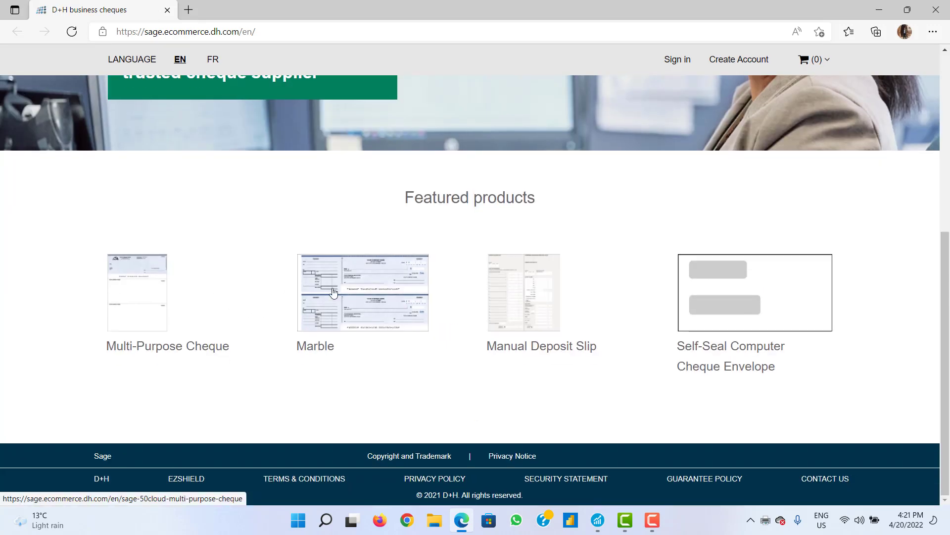
click(598, 520)
click(648, 473)
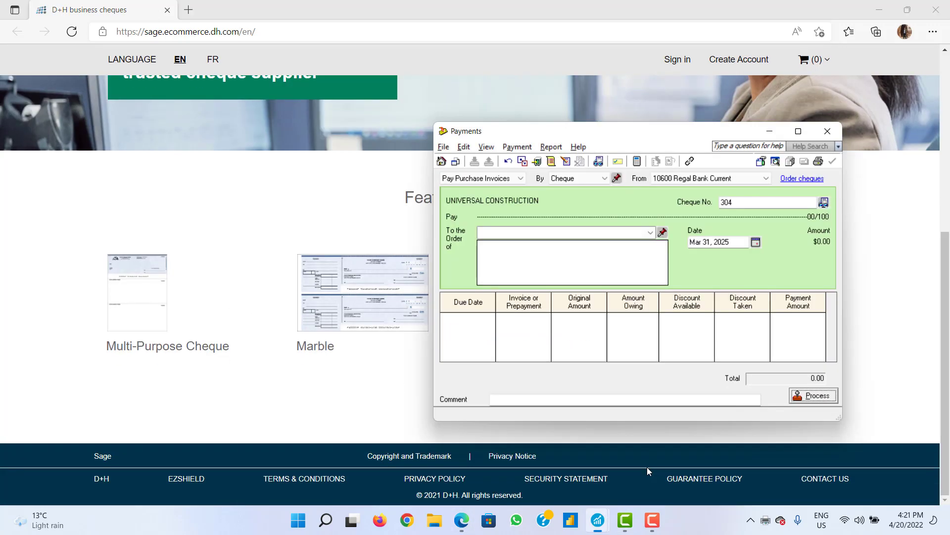
click(827, 132)
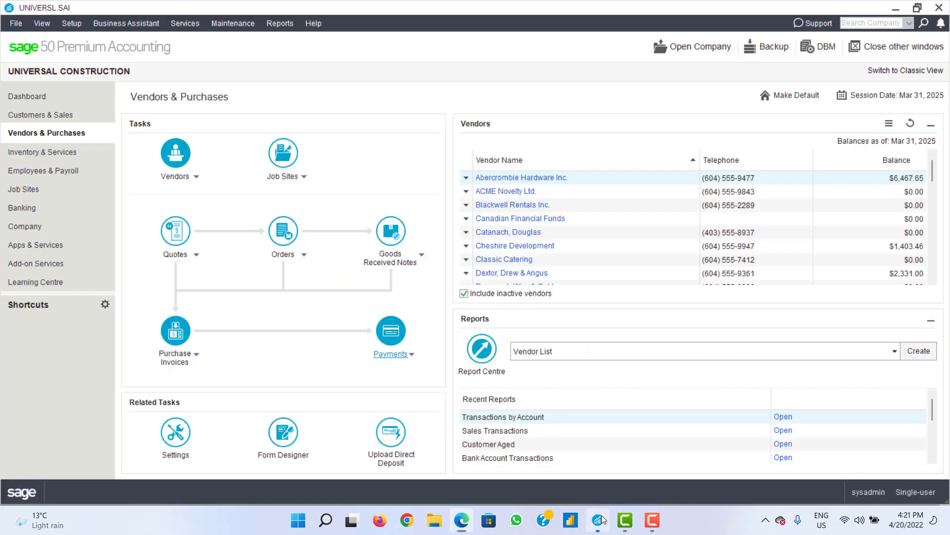
click(656, 525)
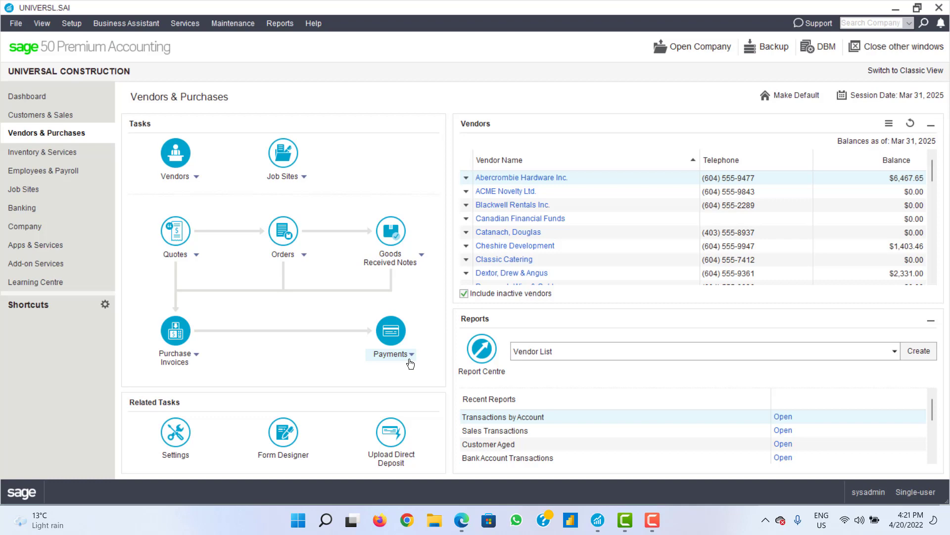
click(279, 25)
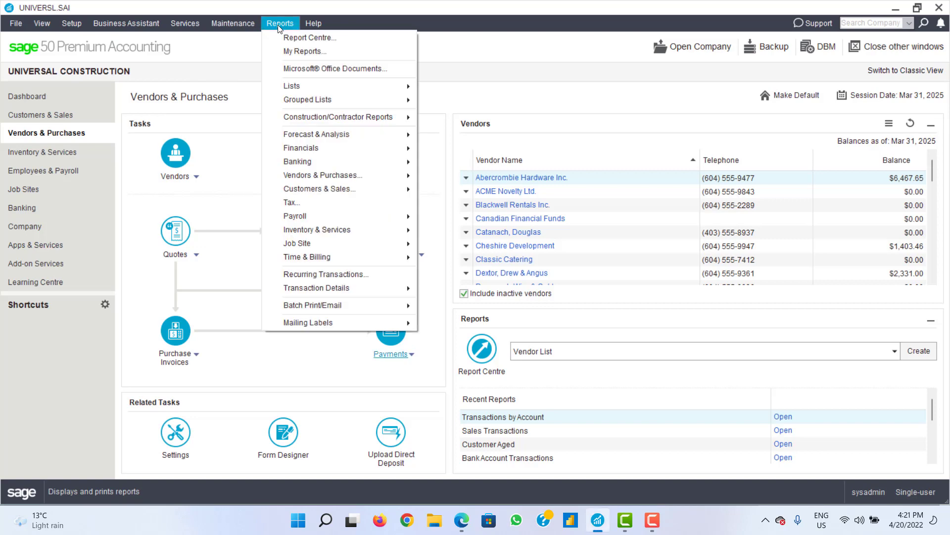
Step: Open the company dashboard and examine the Aged Purchase Invoices chart
click(31, 97)
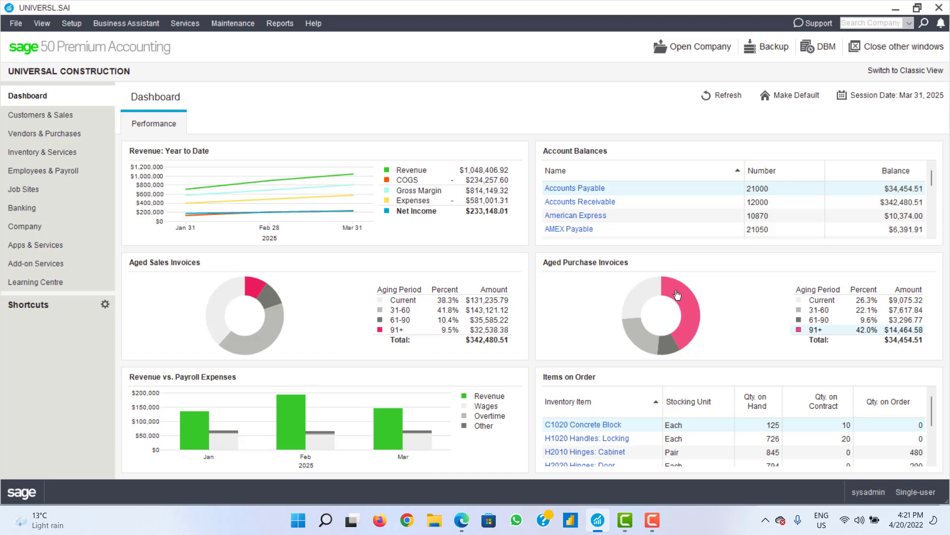
mouse_move(690, 305)
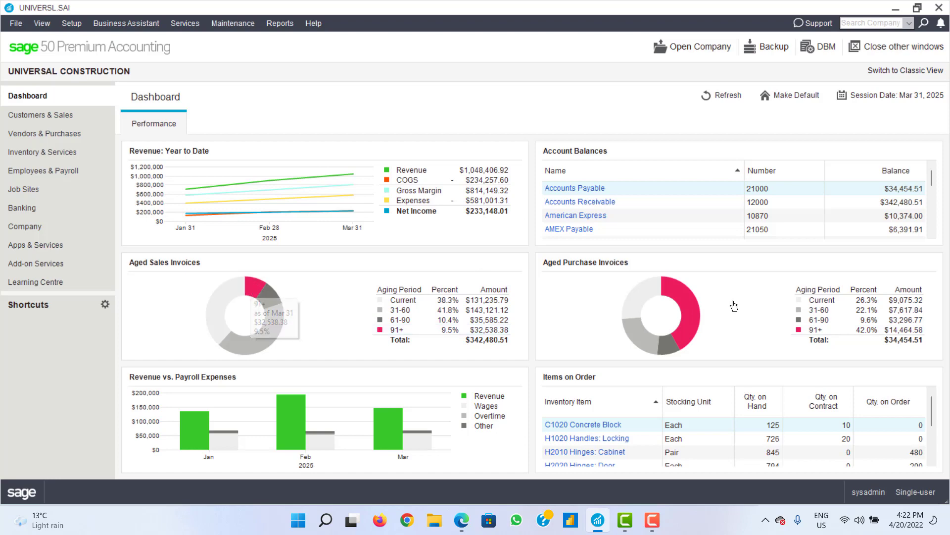
mouse_move(688, 338)
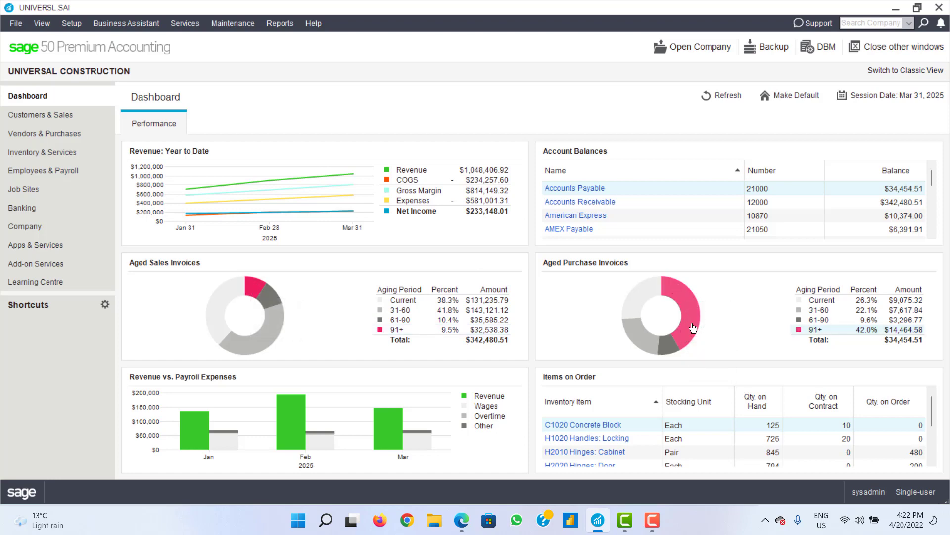
Step: Start an expense payment from the Banking module and choose Canadian Financial Funds as the payee
click(22, 207)
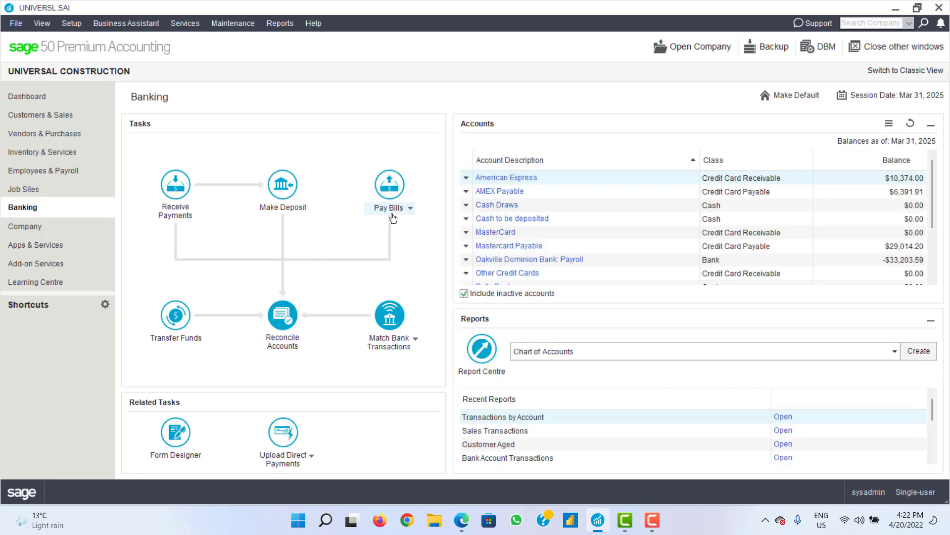
click(405, 214)
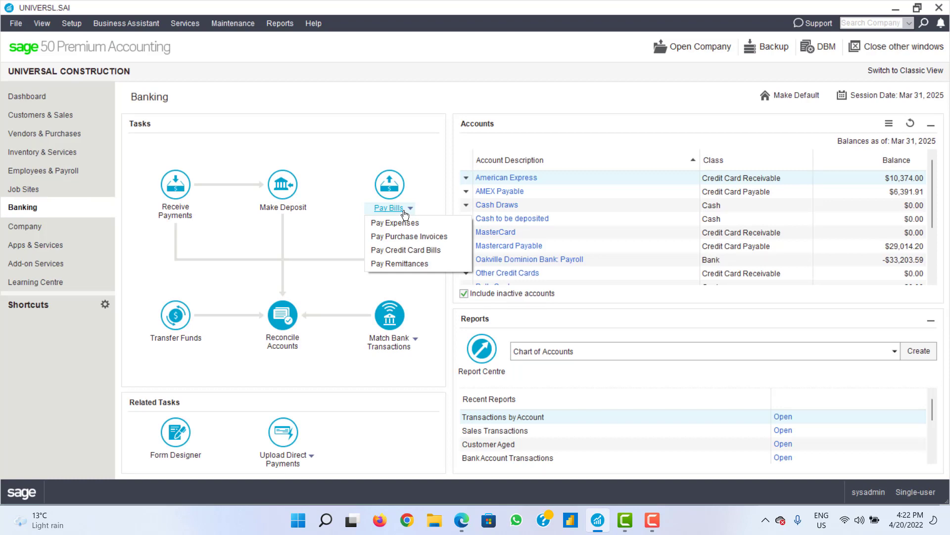
click(405, 220)
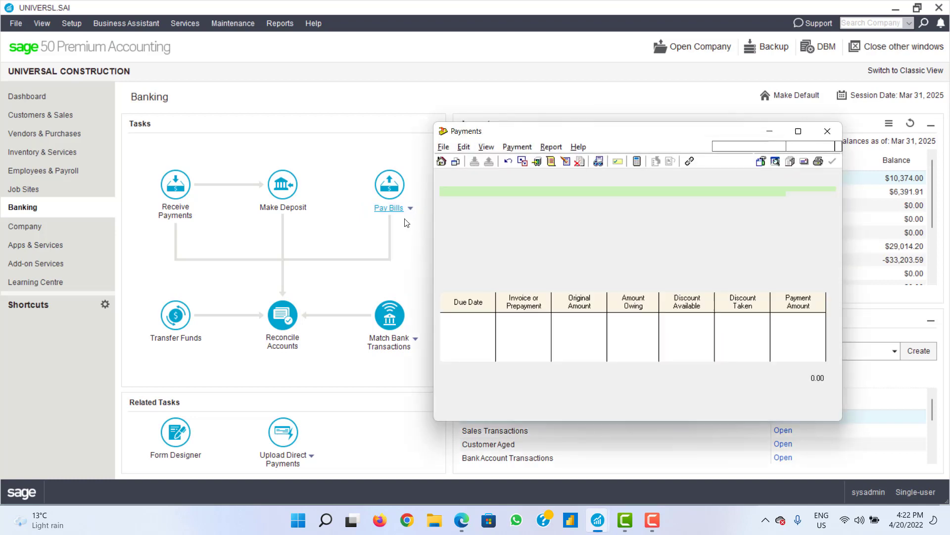
click(651, 231)
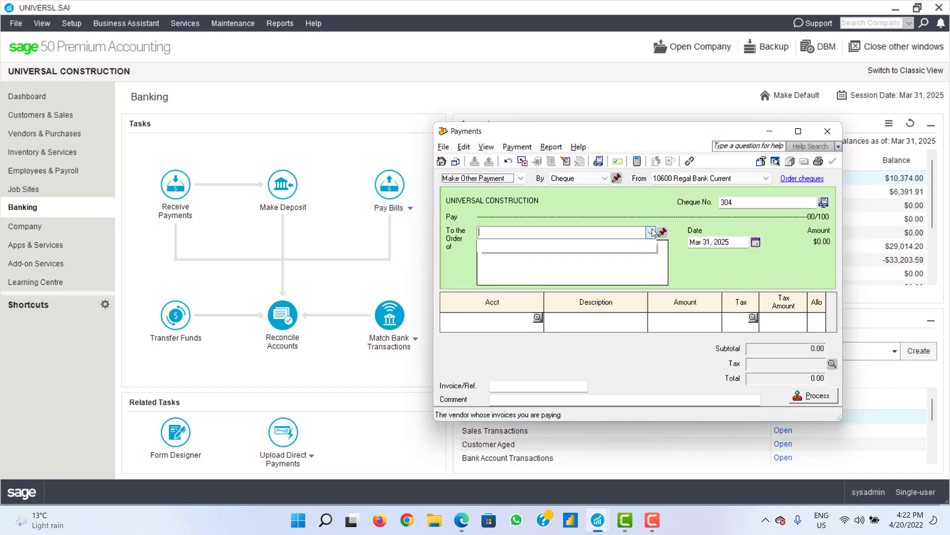
click(612, 271)
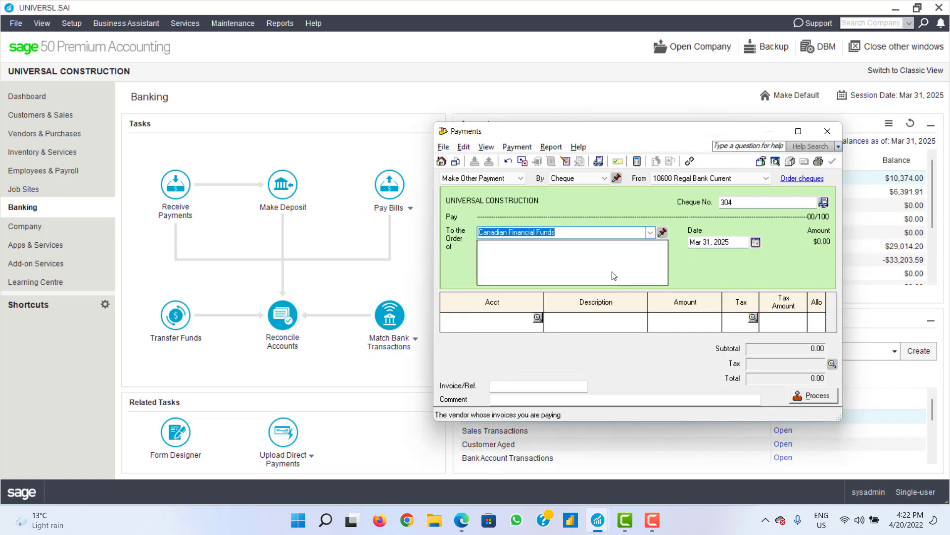
Step: Close the Payments window without processing the cheque to Canadian Financial Funds
click(584, 320)
key(Tab)
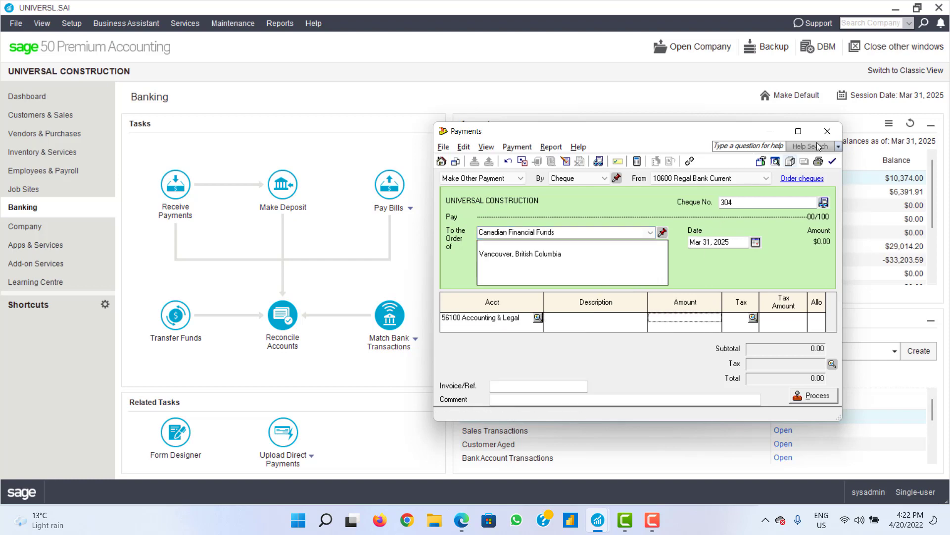
click(827, 130)
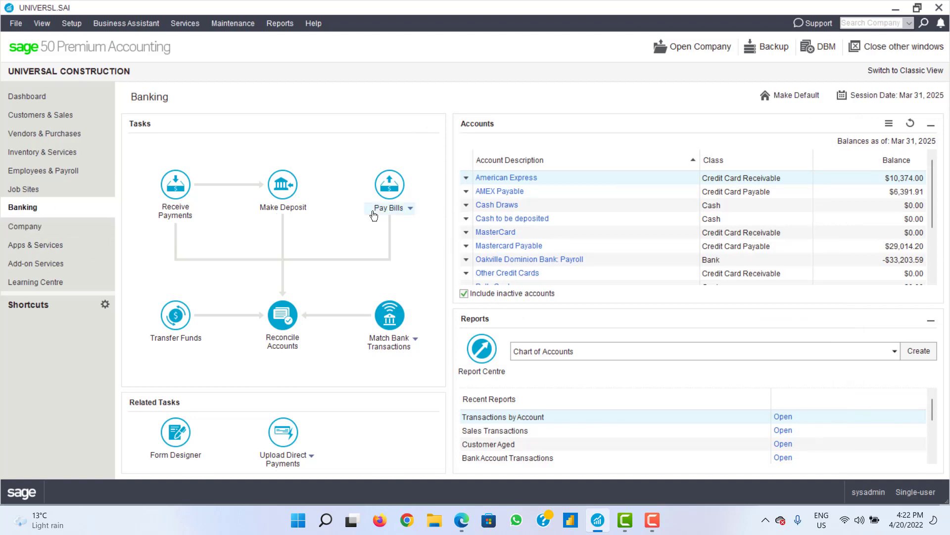
Step: Look through the Customers & Sales, Vendors & Purchases, Inventory & Services and Company modules, including the General Journal options
click(44, 115)
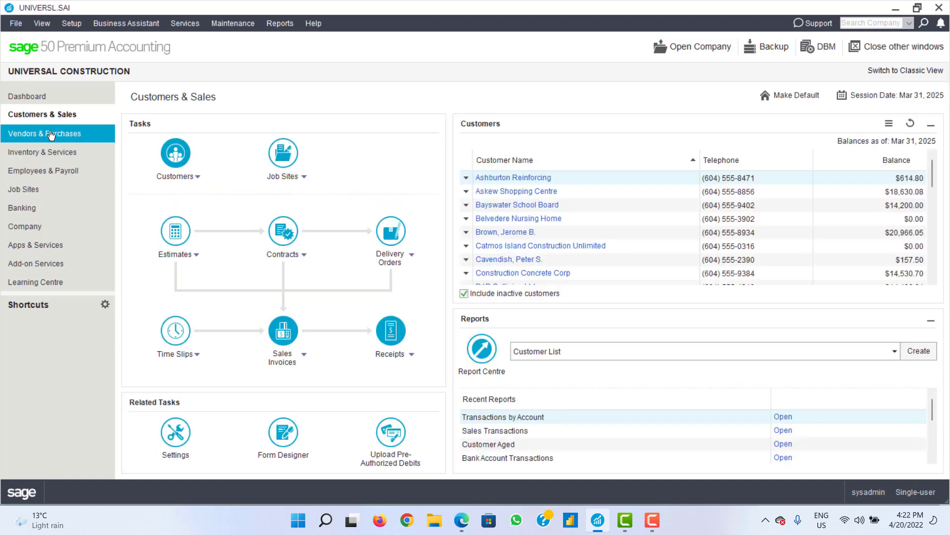
click(50, 134)
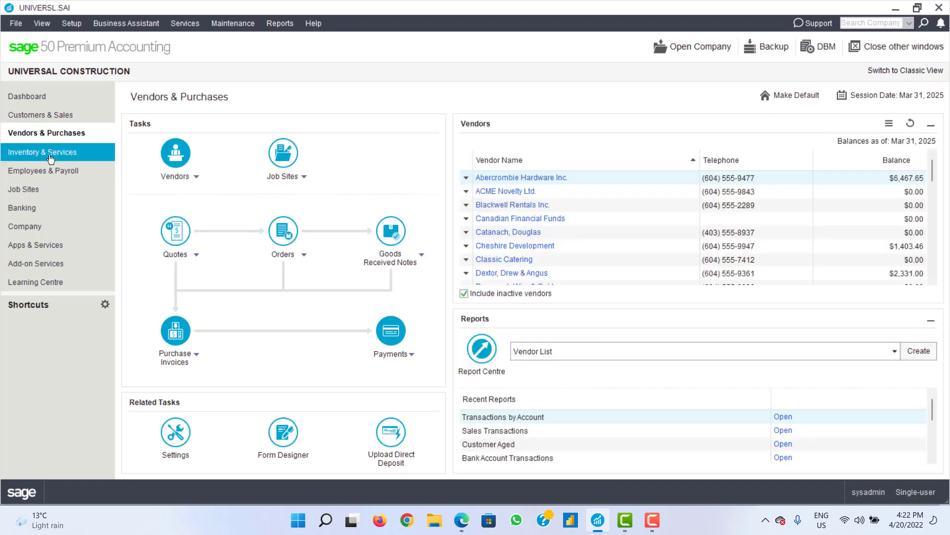
click(50, 158)
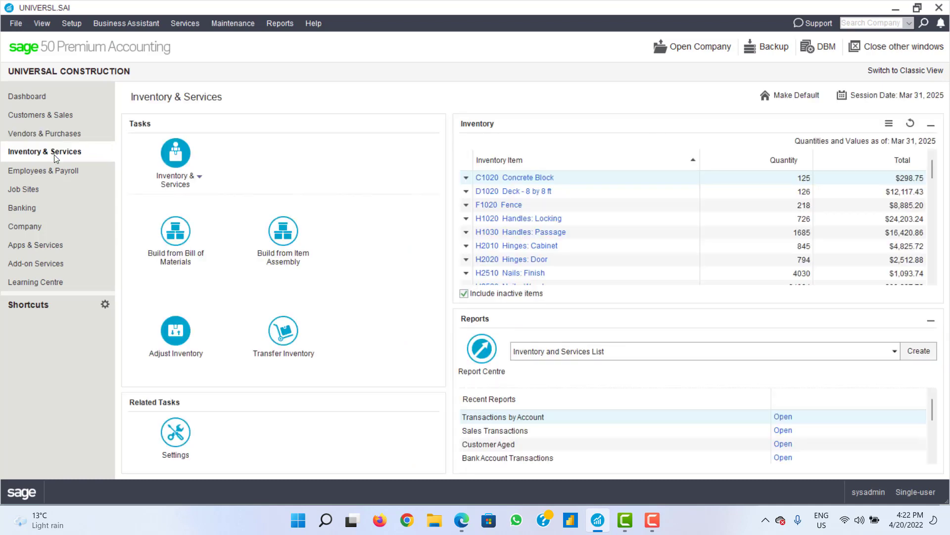
click(28, 228)
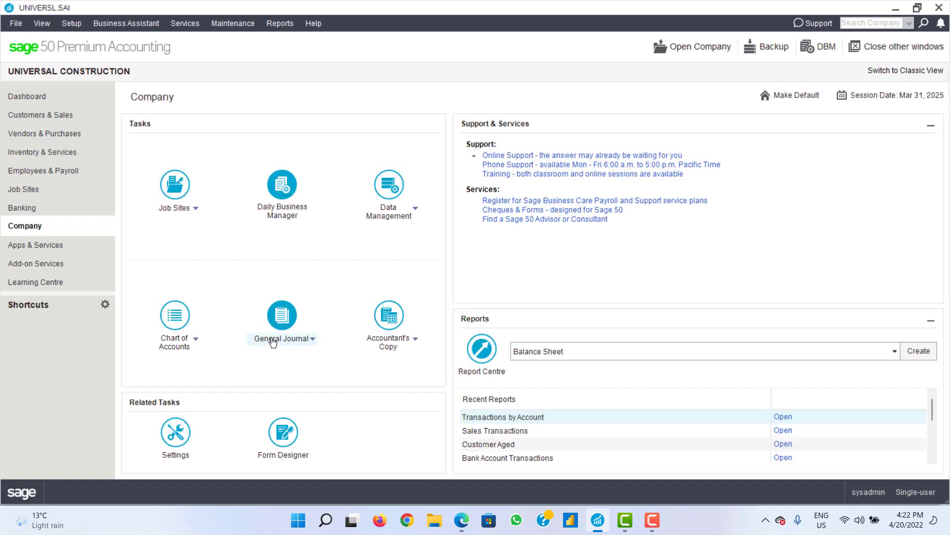
click(309, 341)
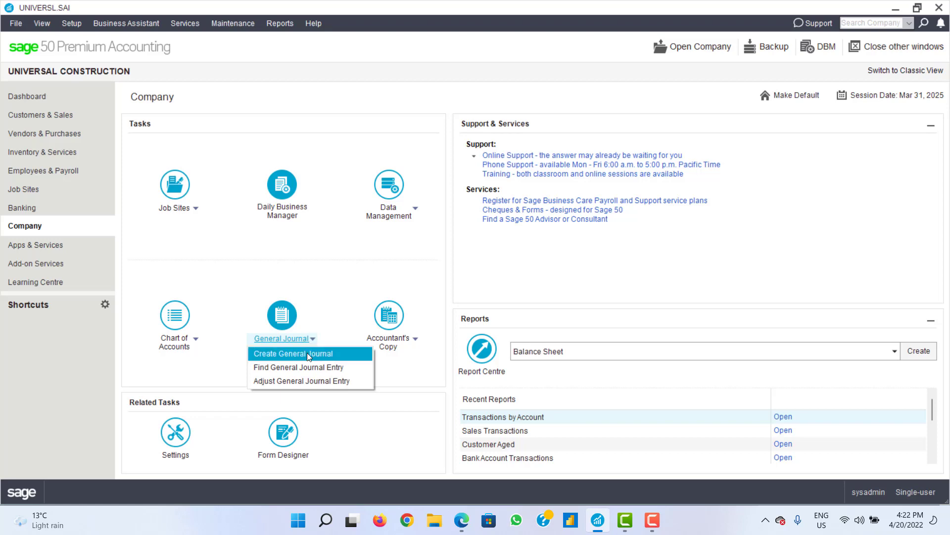
click(321, 282)
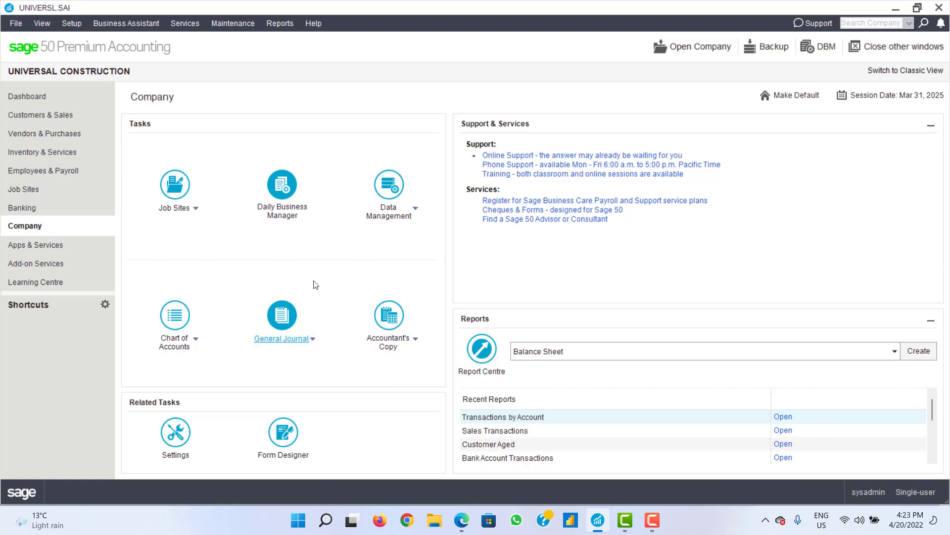
Step: Start a new bank deposit slip from the Banking module and move its window clear of the task icons
click(25, 216)
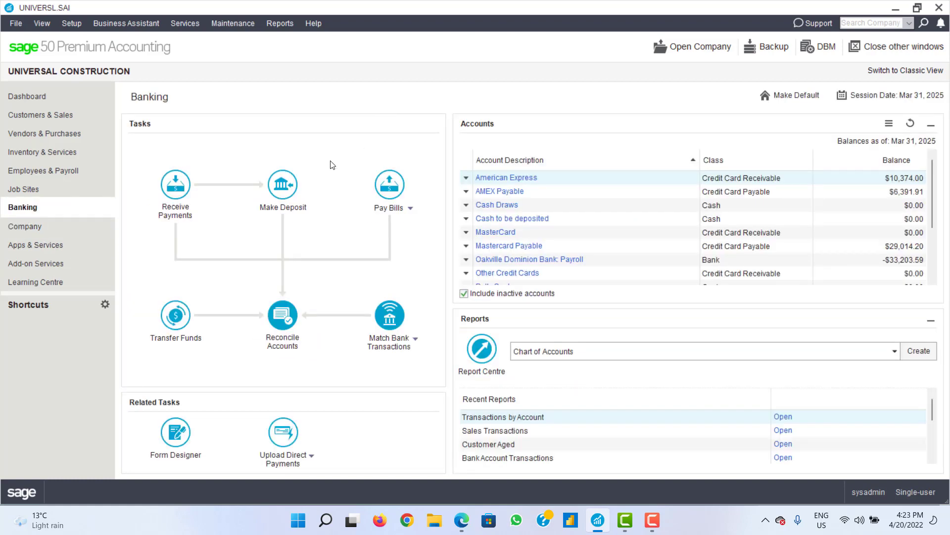
click(284, 207)
click(346, 168)
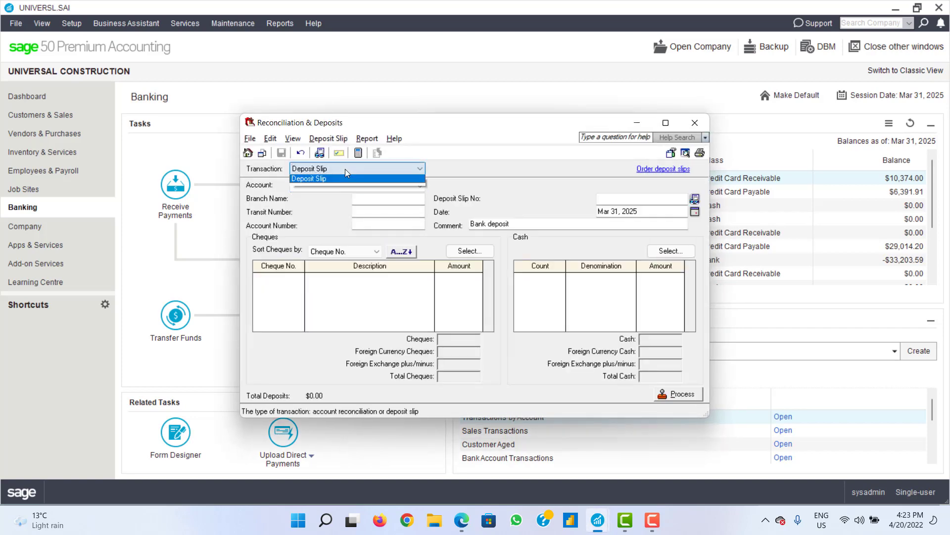
click(345, 168)
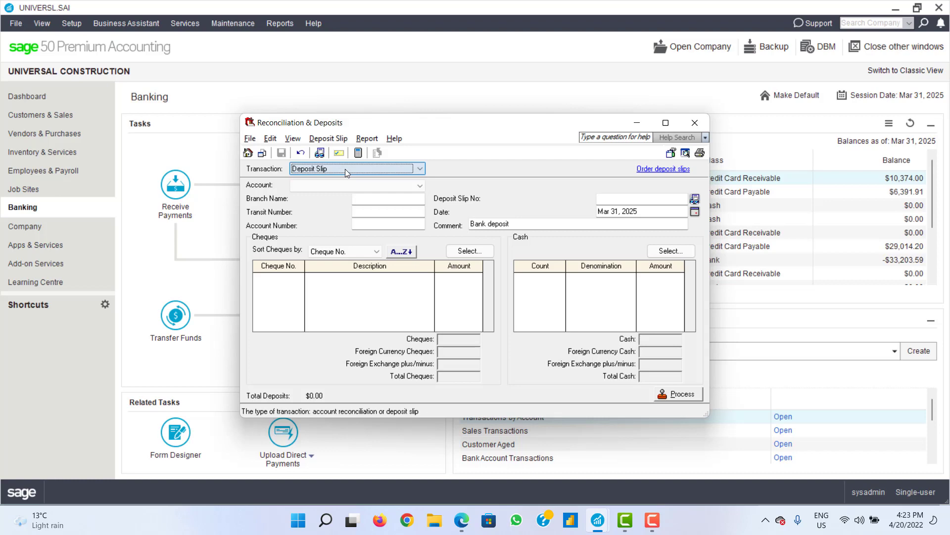
drag(376, 128, 447, 133)
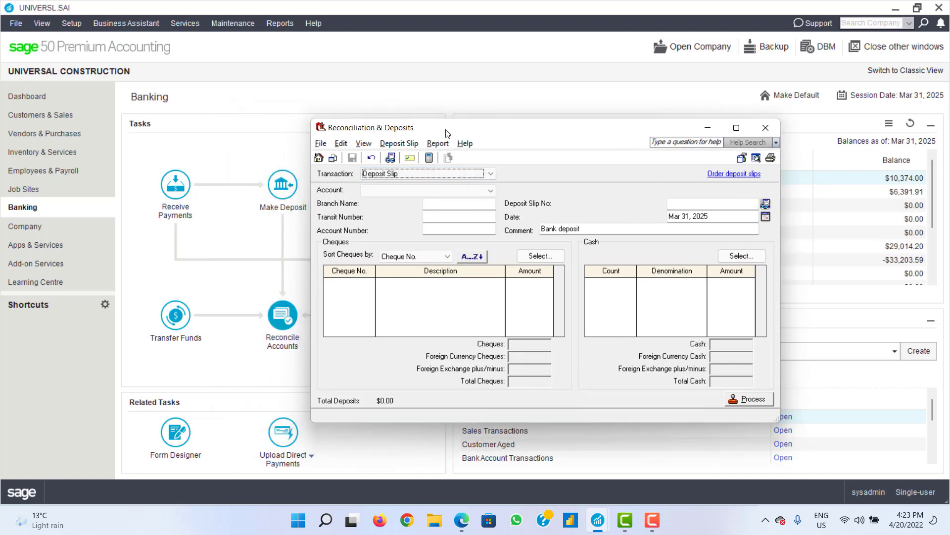
Step: Choose 10200 Cash to be deposited as the deposit account and accept its updated bank information
click(738, 259)
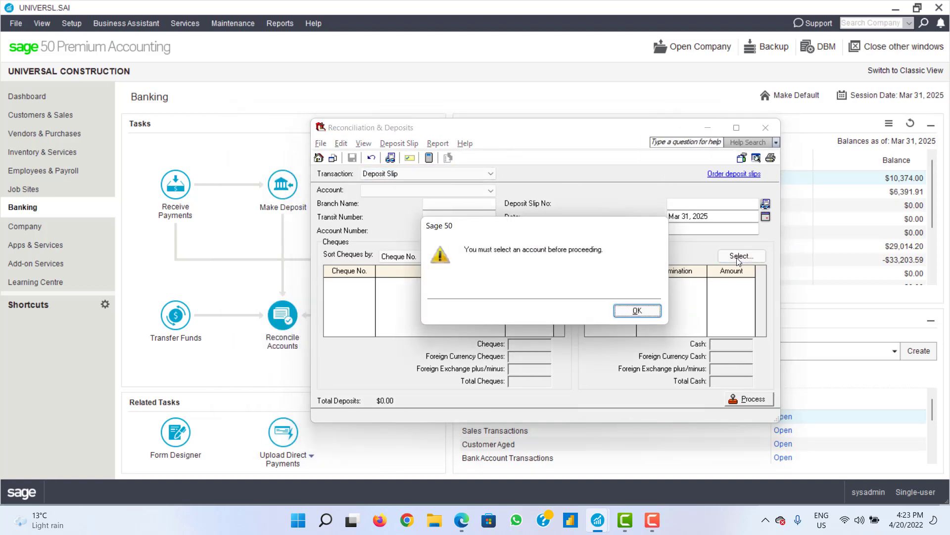
click(631, 310)
click(489, 189)
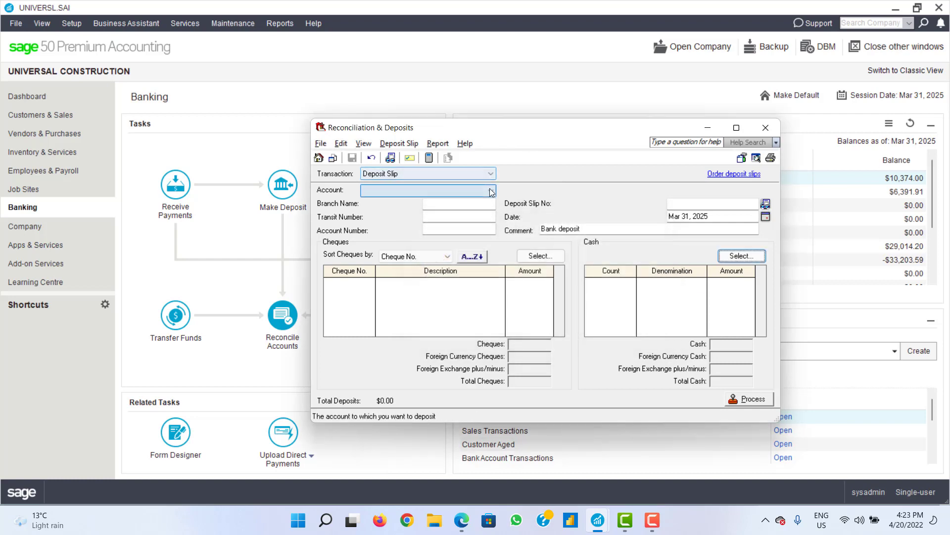
click(492, 191)
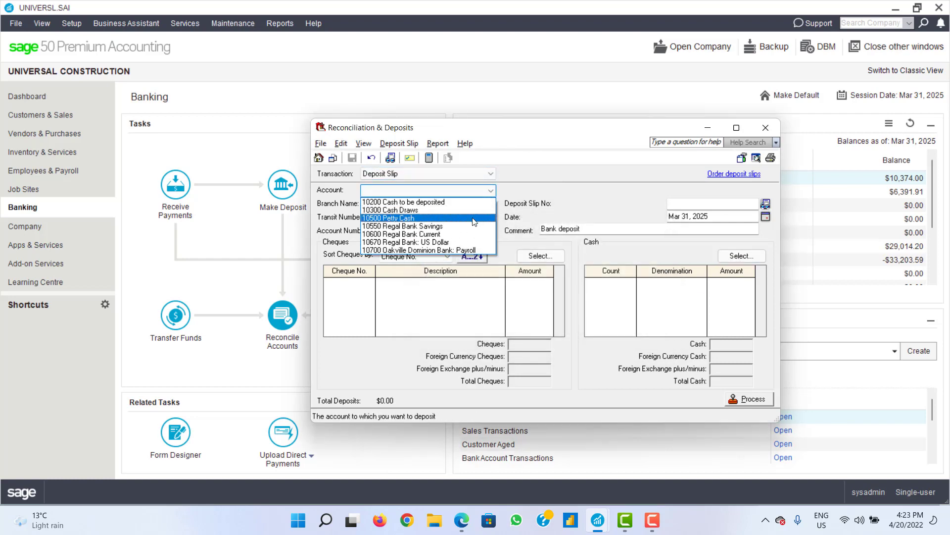
click(482, 202)
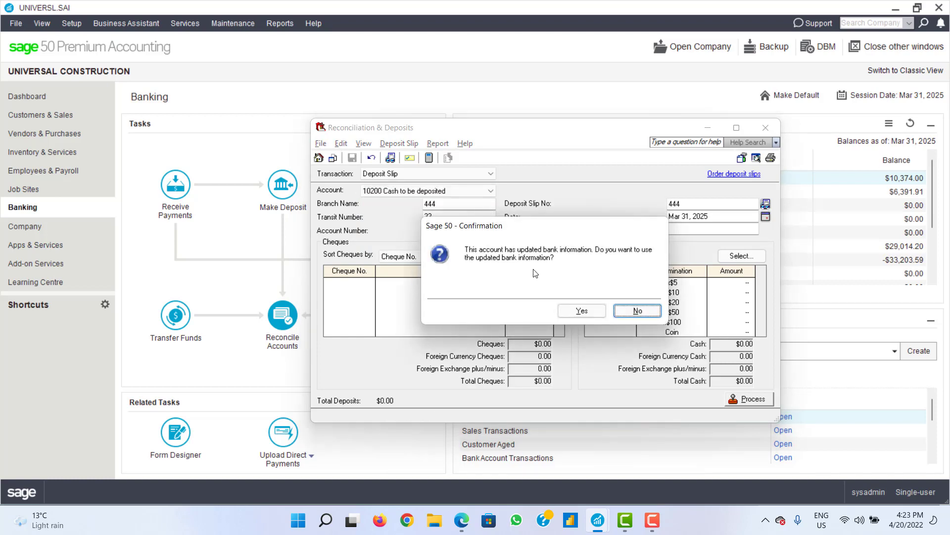
click(578, 310)
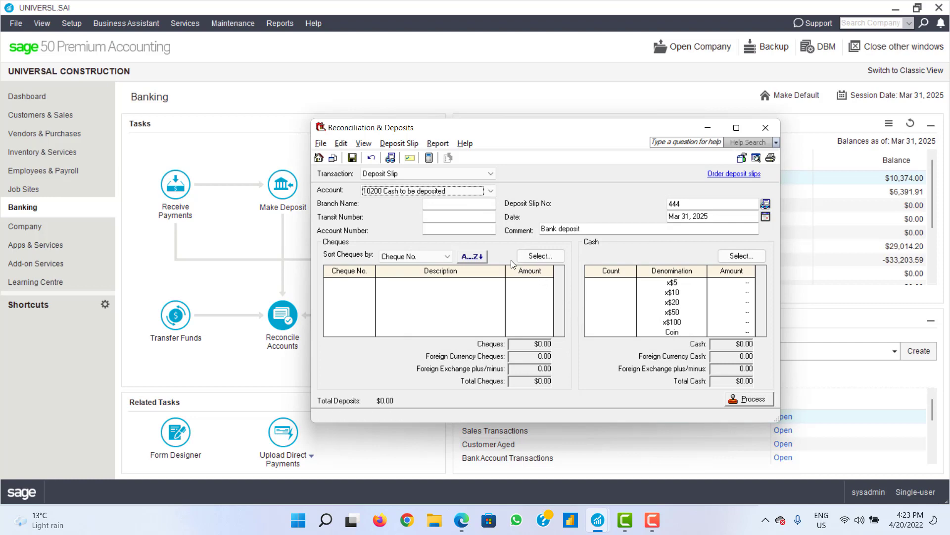
click(446, 205)
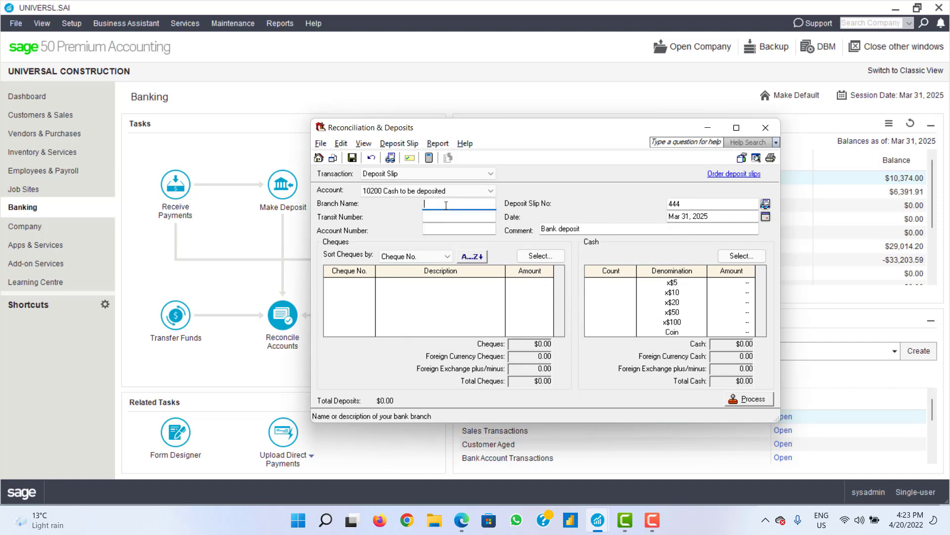
click(616, 287)
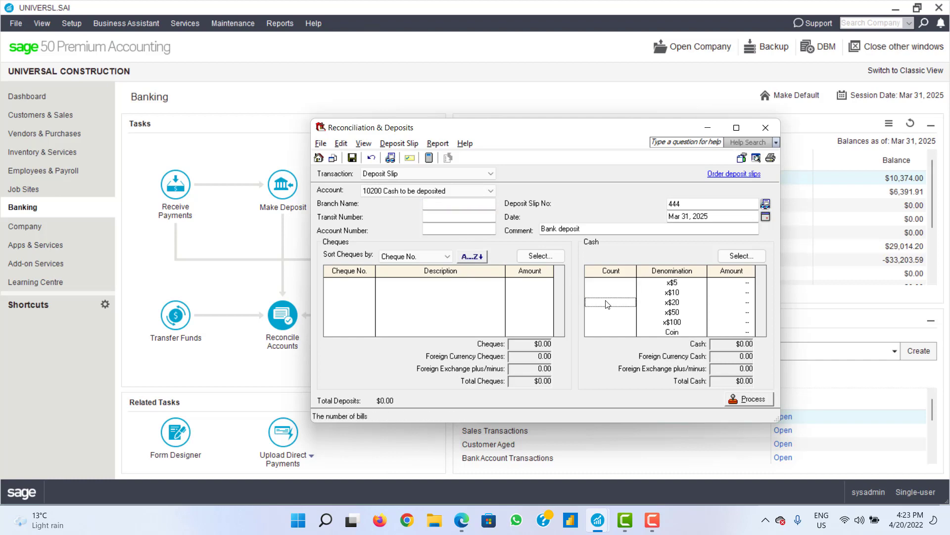
click(472, 205)
click(454, 217)
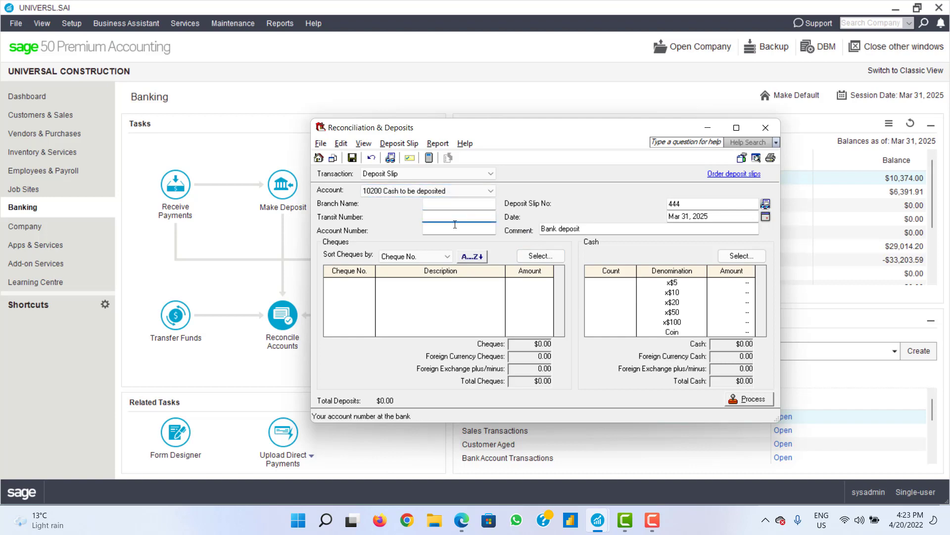
click(453, 227)
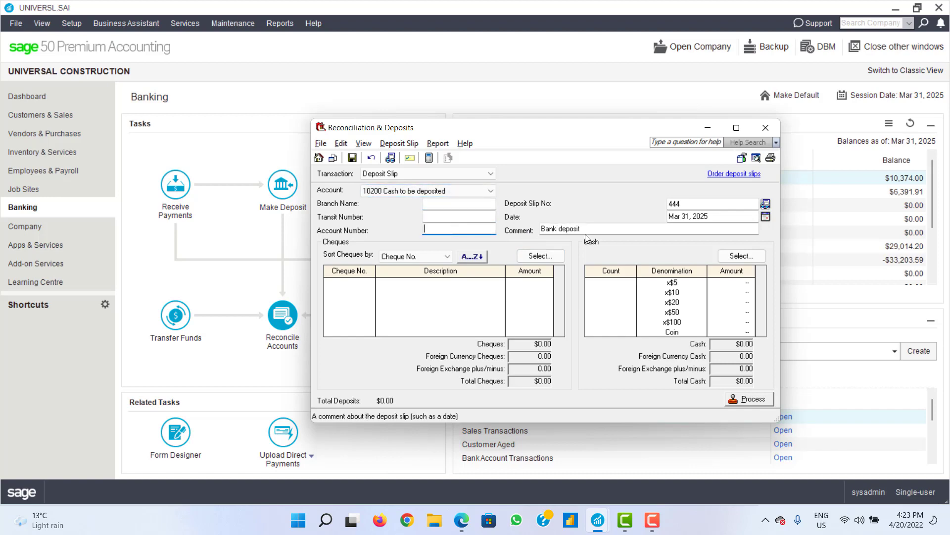
Step: Change the deposit account to 10550 Regal Bank Savings, saving the slip's changes and using the account's updated bank information
click(493, 190)
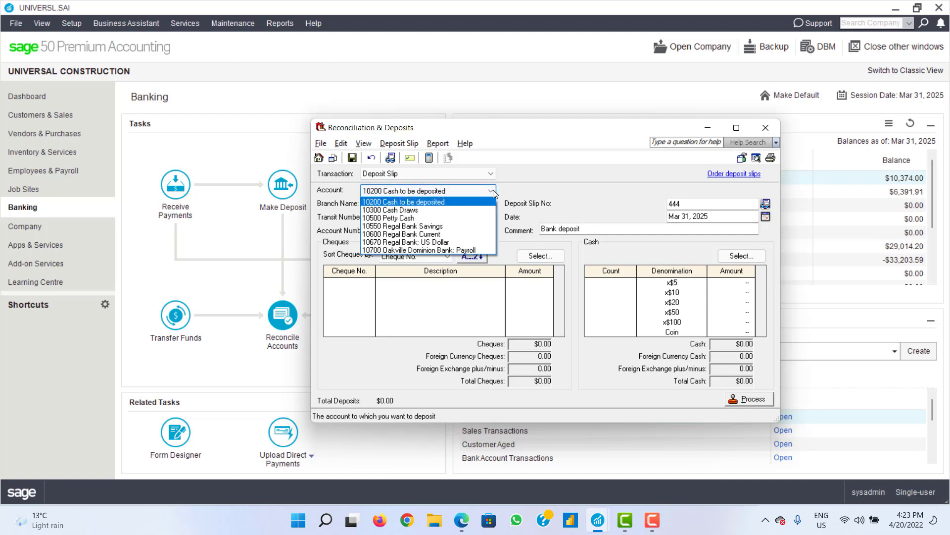
click(474, 227)
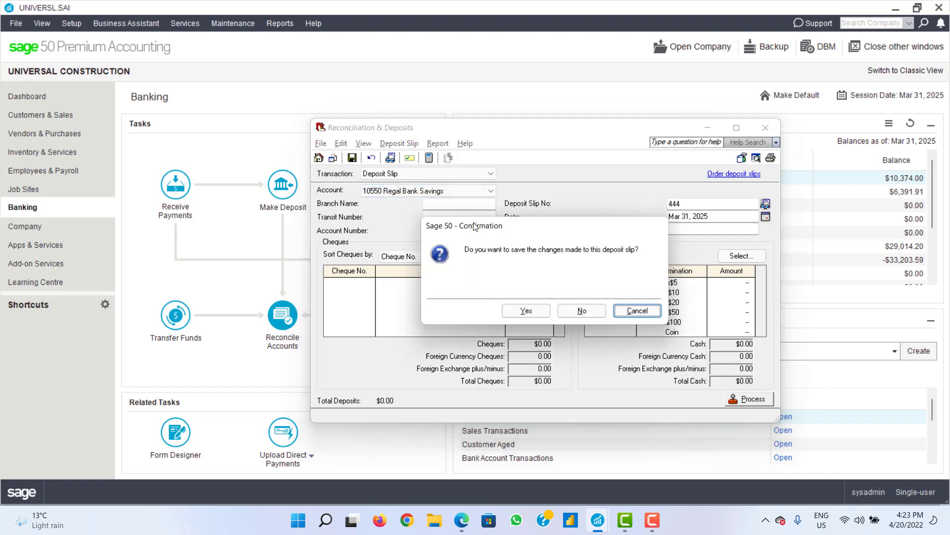
click(525, 309)
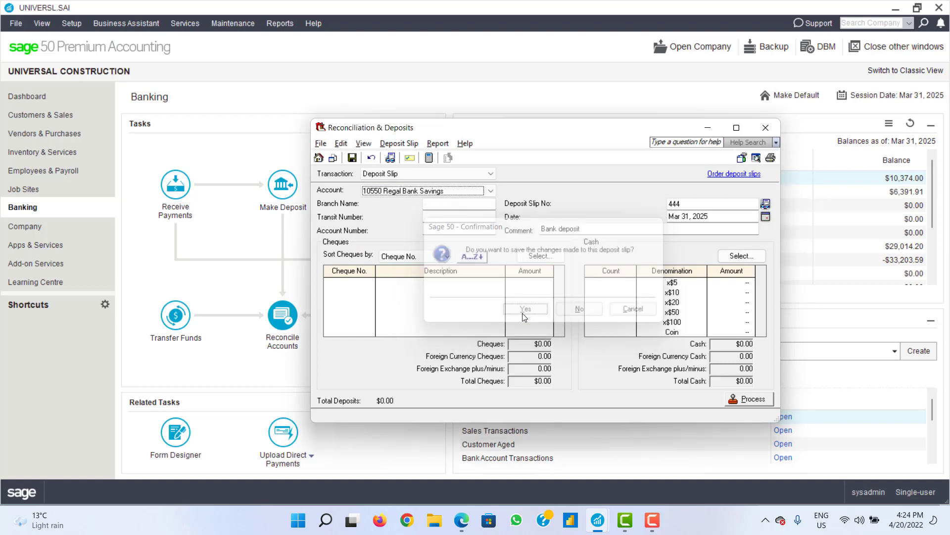
click(570, 316)
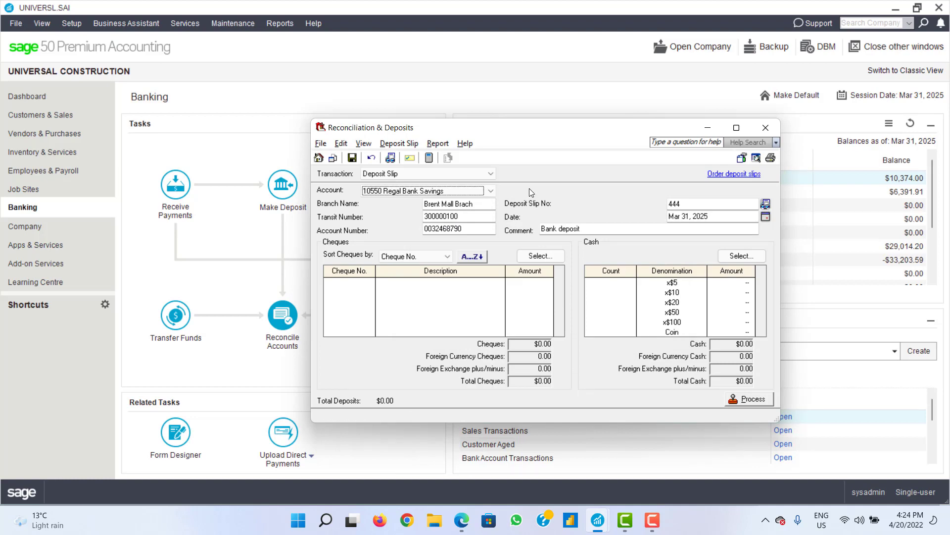
click(482, 173)
click(483, 174)
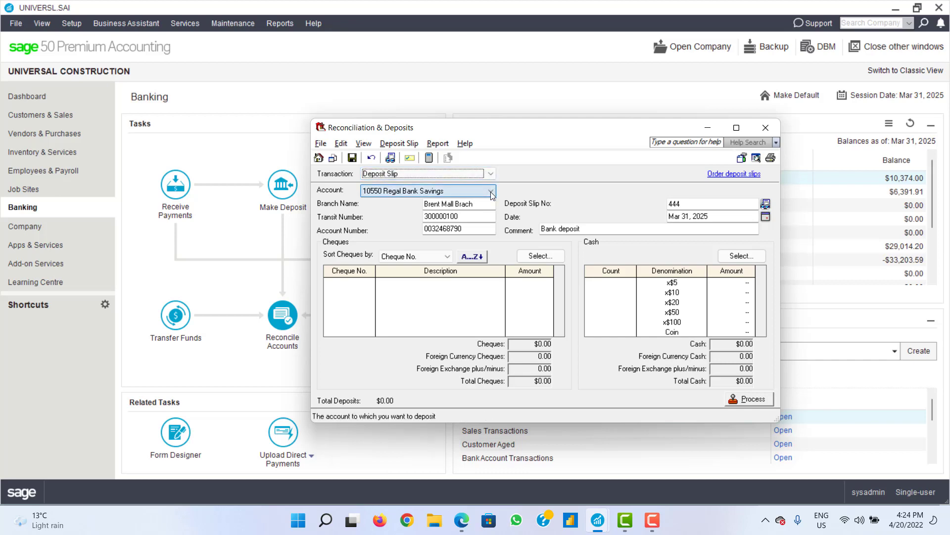
Step: Start adding cash to the deposit slip from the 10200 Cash to be deposited account
click(749, 260)
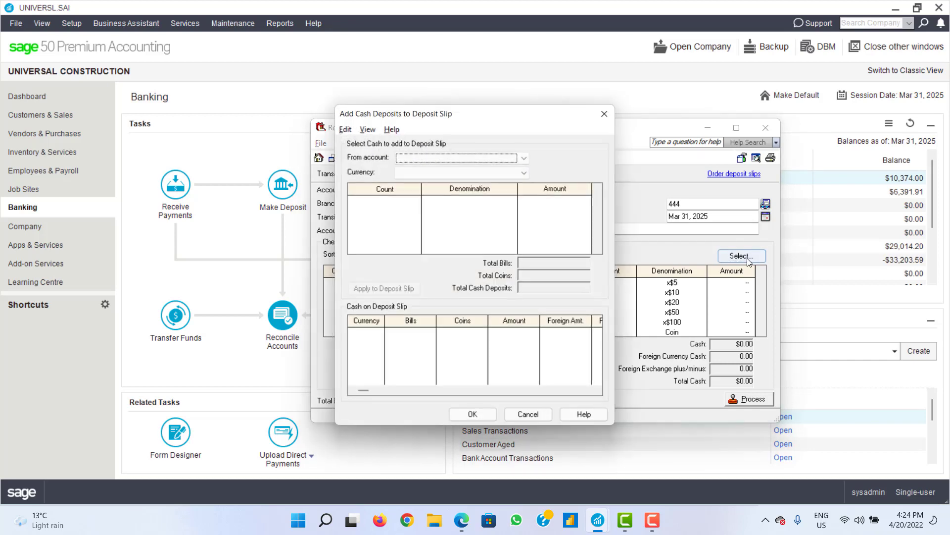
click(521, 158)
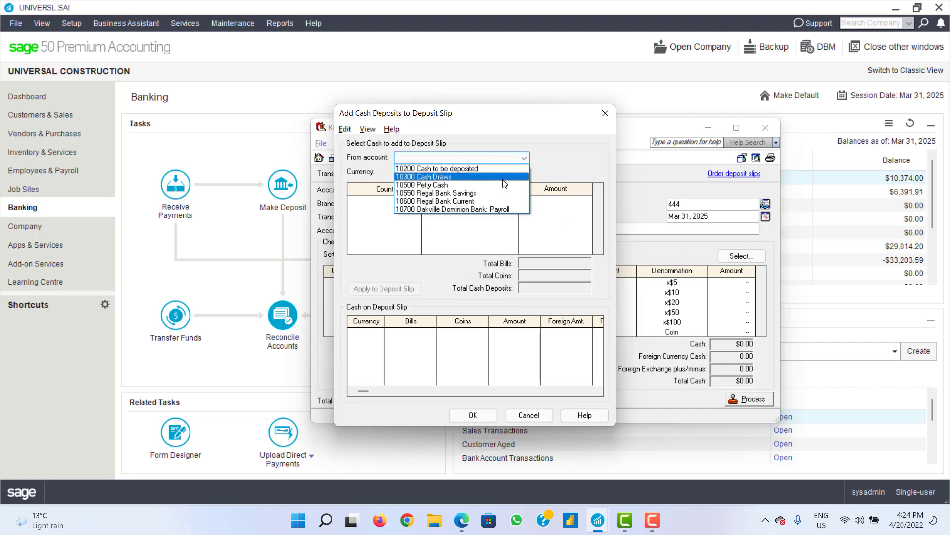
click(506, 174)
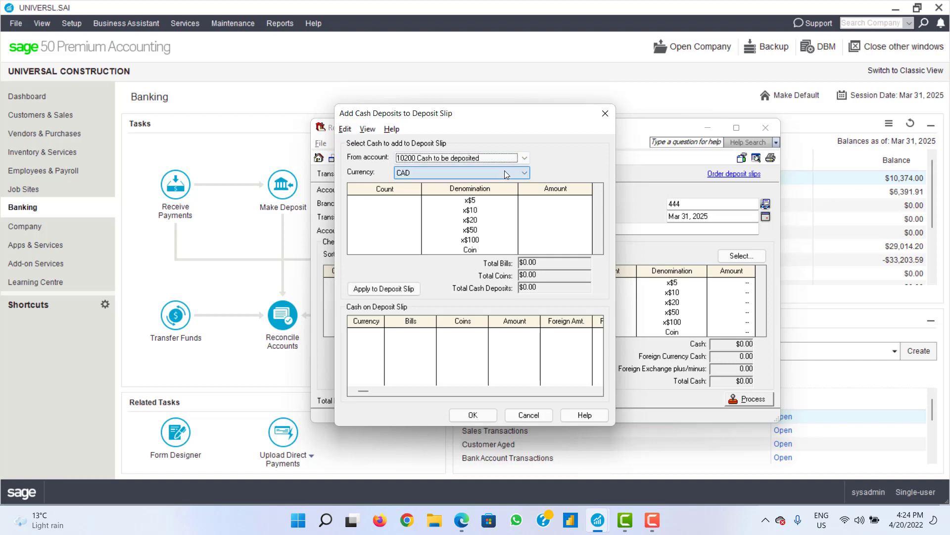
Step: Enter a count of 100 for $5 bills and 500 for $10 bills, and apply the cash to the deposit slip
click(396, 207)
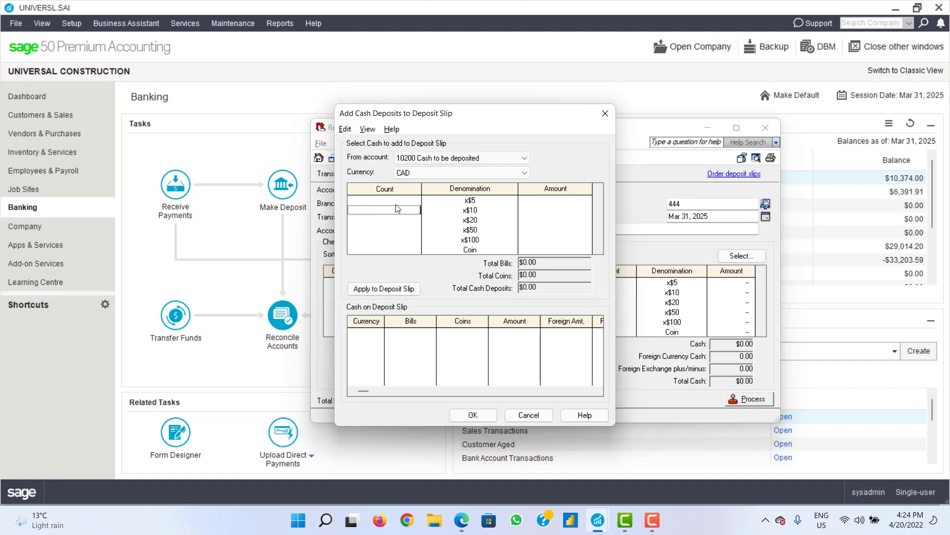
click(395, 201)
text(100)
click(534, 203)
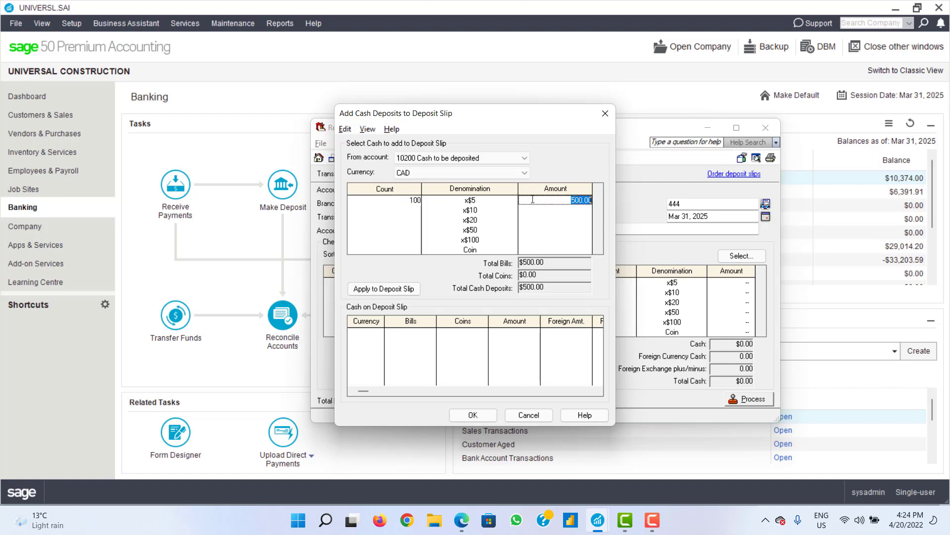
click(406, 207)
text(500)
click(550, 204)
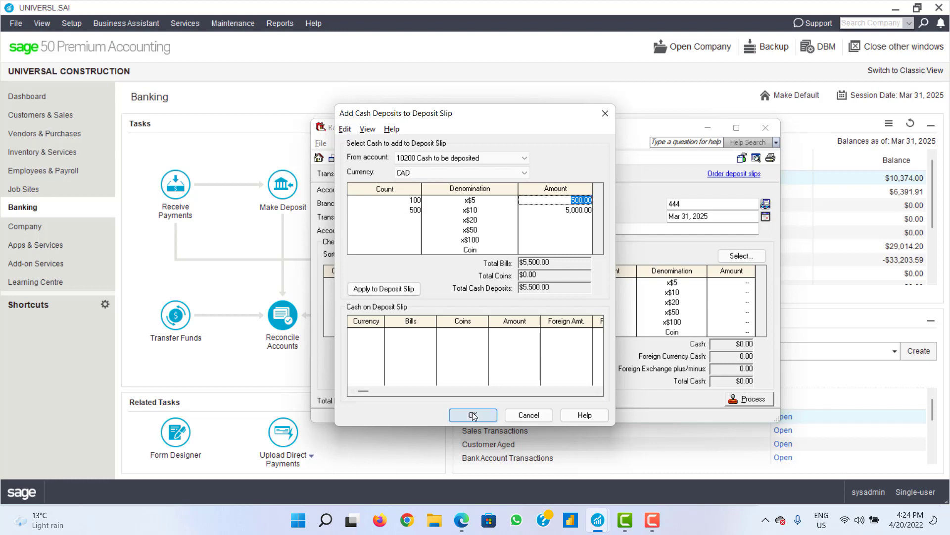
click(403, 291)
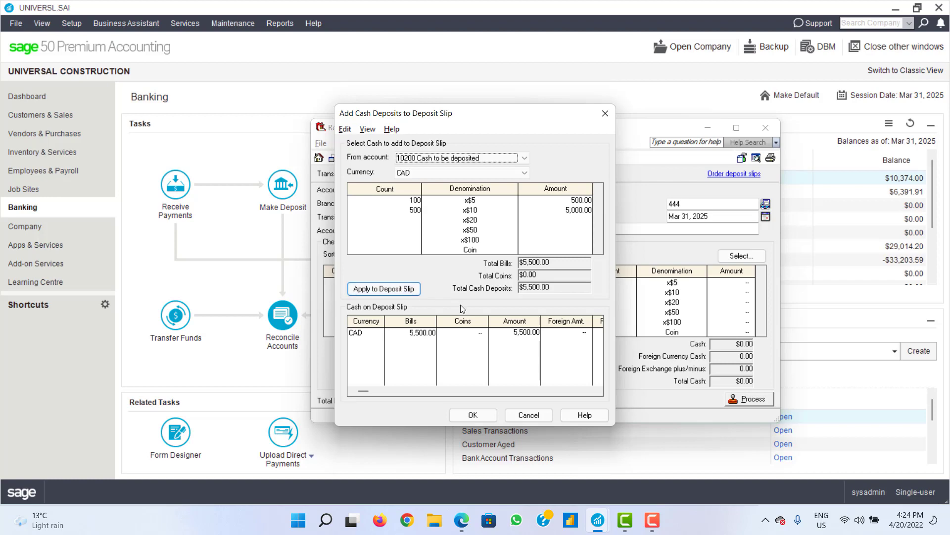
click(482, 414)
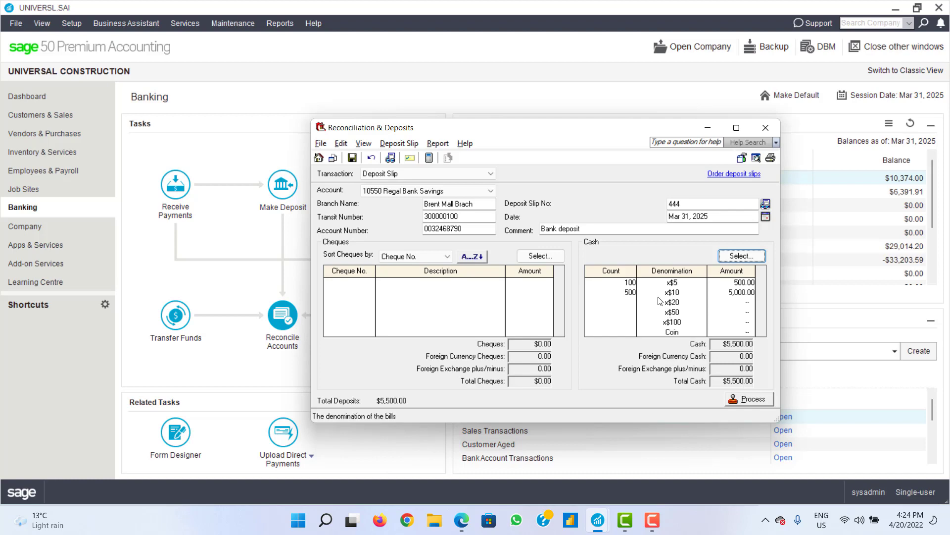
click(655, 228)
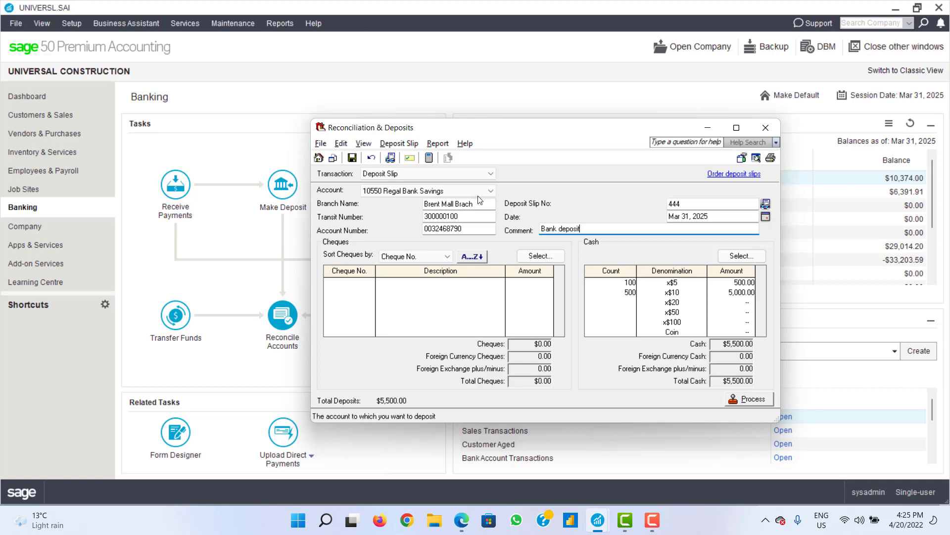
Step: Keep 10550 Regal Bank Savings as the deposit account, process the deposit slip, and close the Reconciliation & Deposits window
click(491, 191)
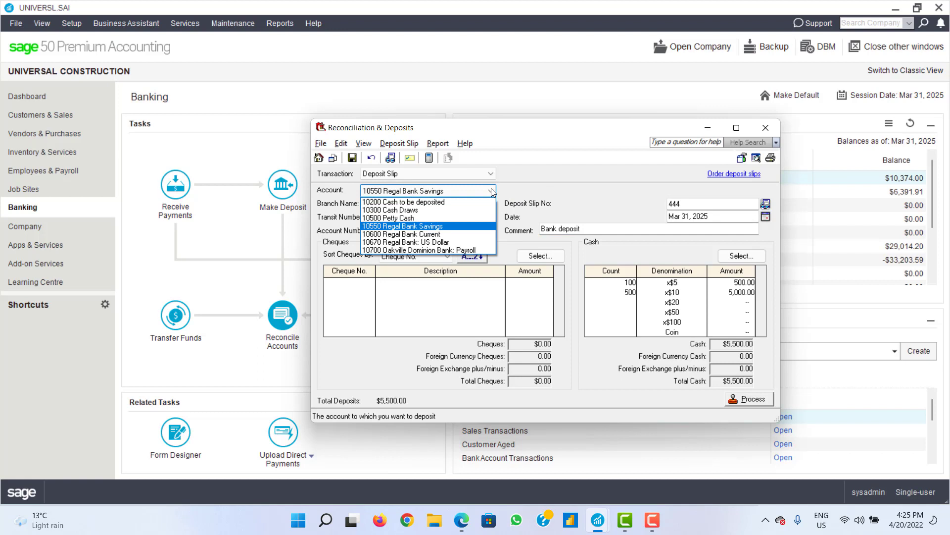
click(468, 228)
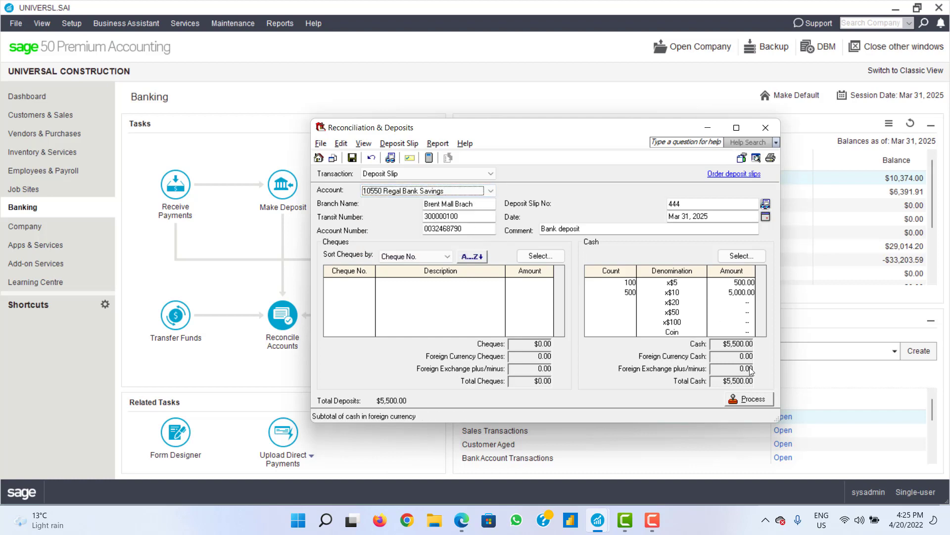
click(490, 191)
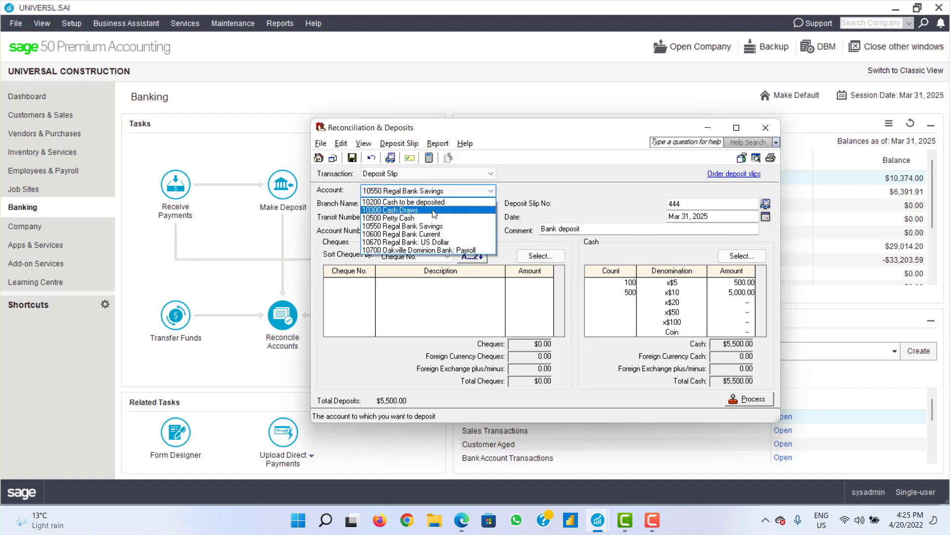
click(492, 176)
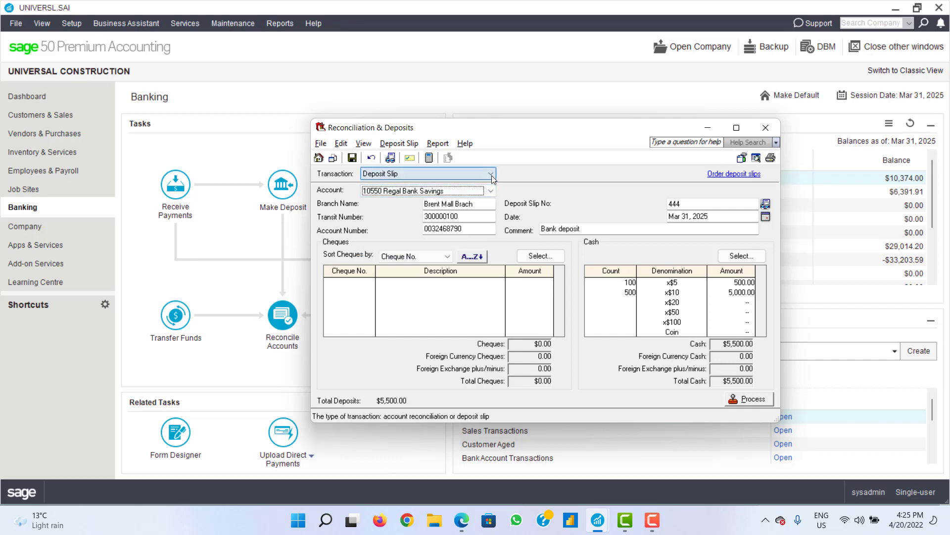
click(750, 399)
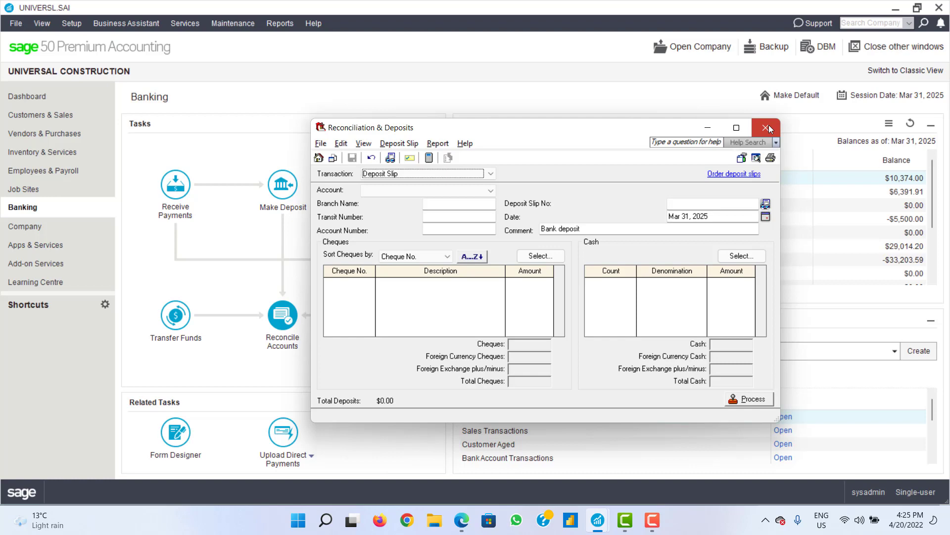
click(769, 128)
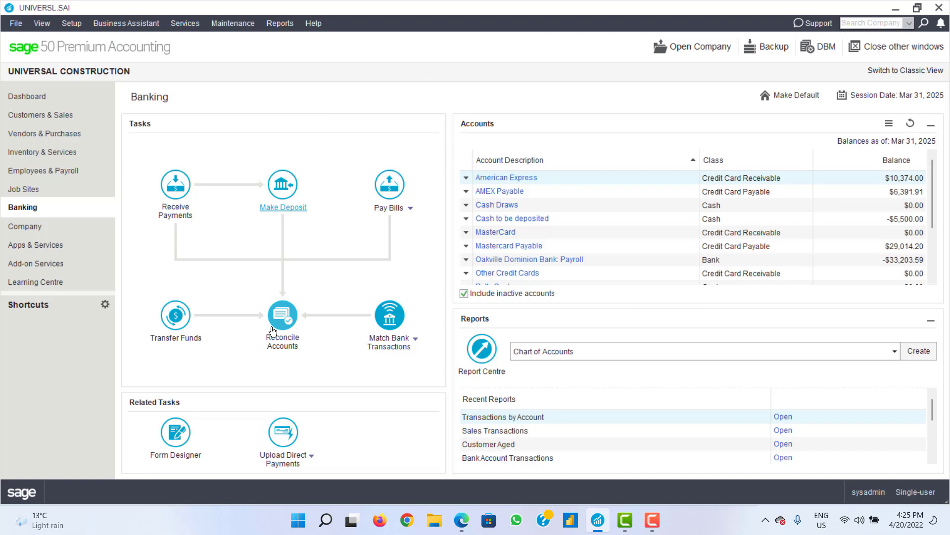
Step: Create a general journal entry from the Company page and put account 10200 Cash to be deposited on its first line
click(42, 236)
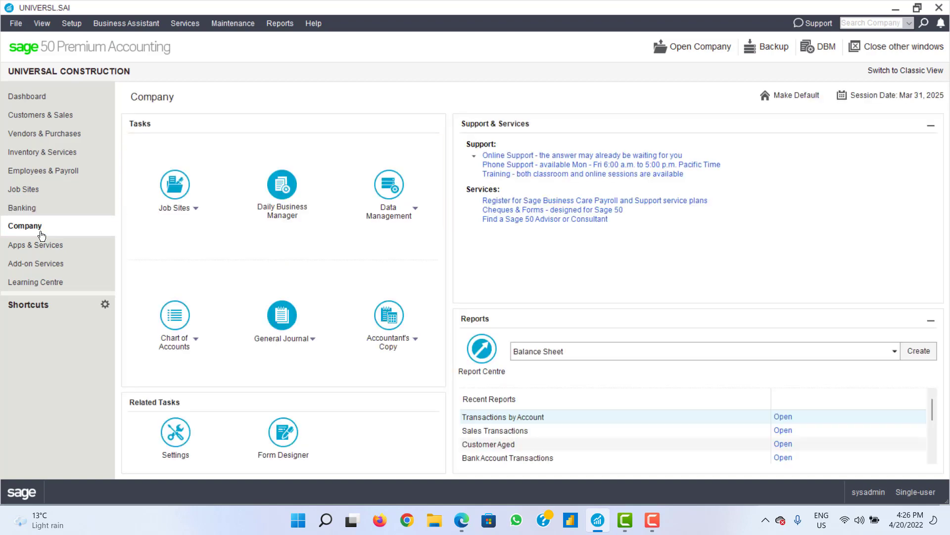
click(298, 338)
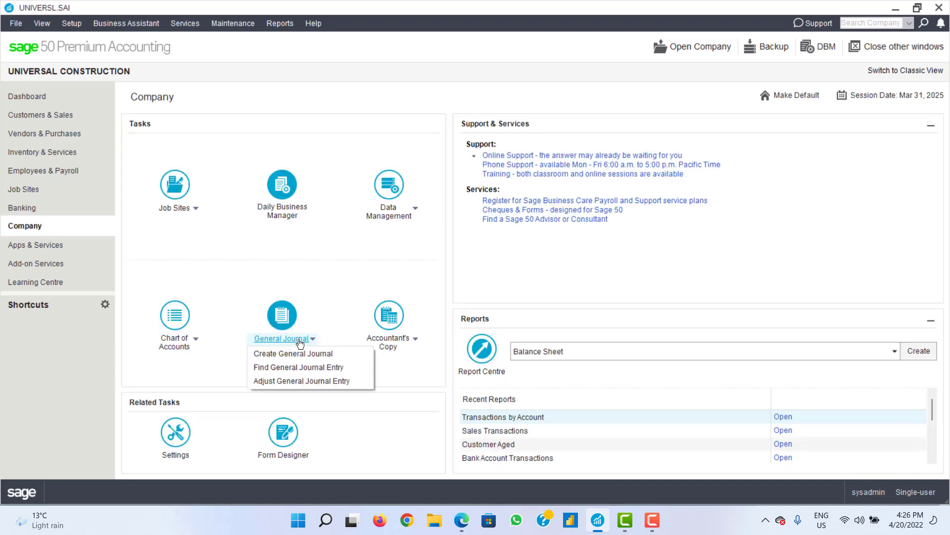
click(302, 355)
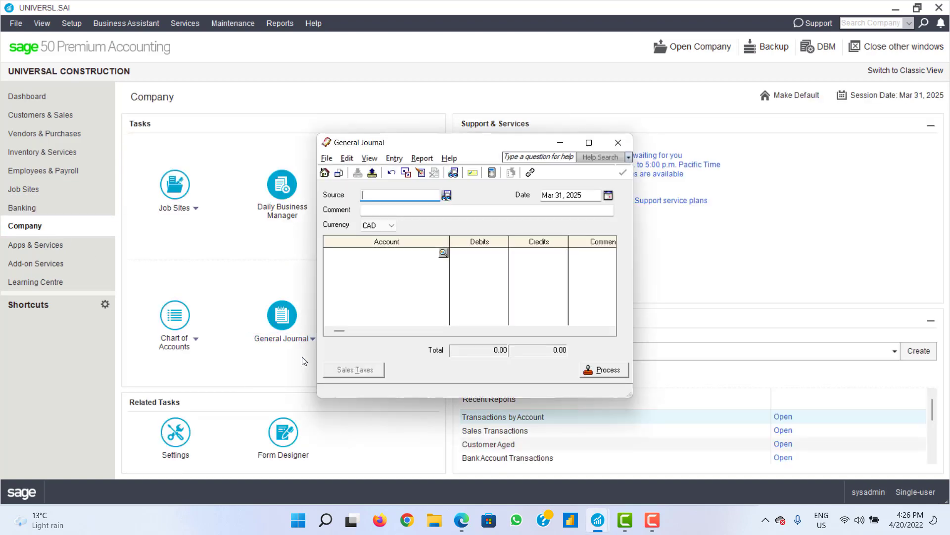
drag(396, 146, 517, 150)
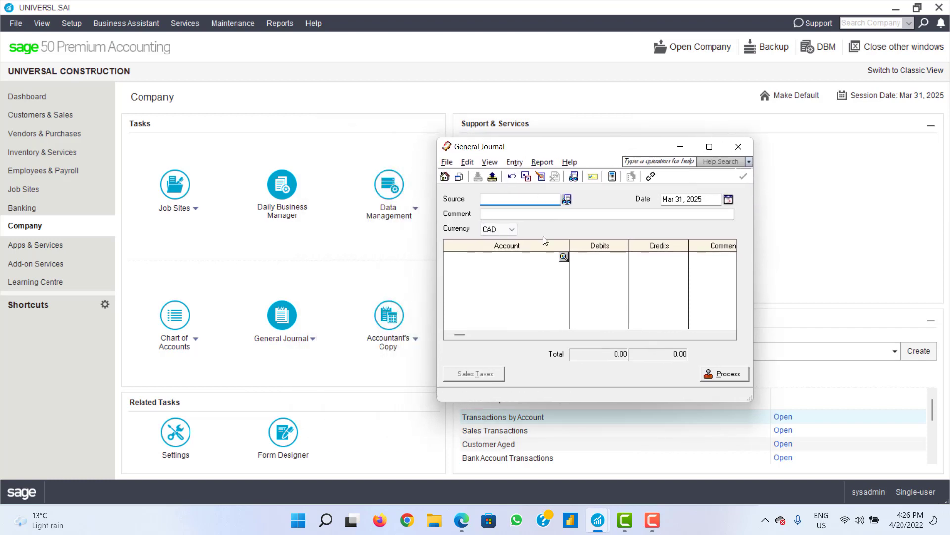
click(563, 257)
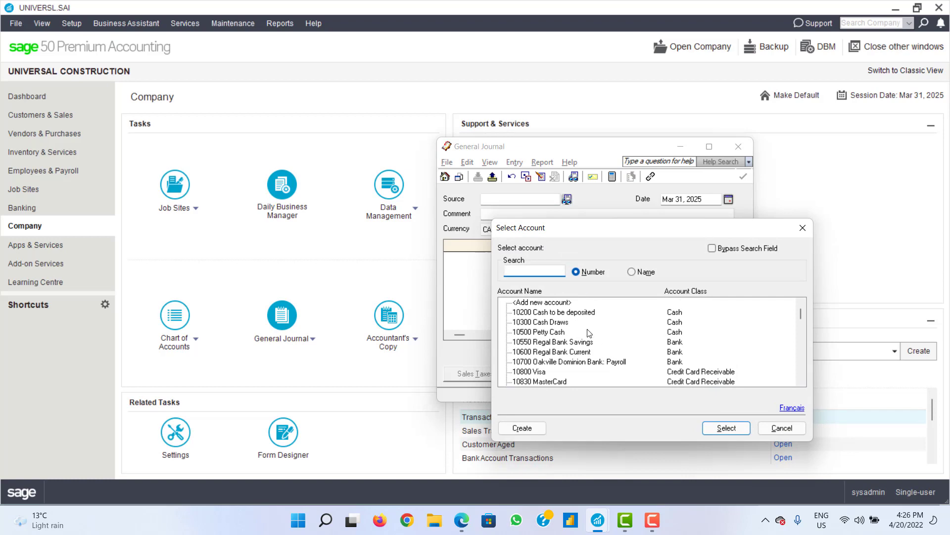
click(580, 312)
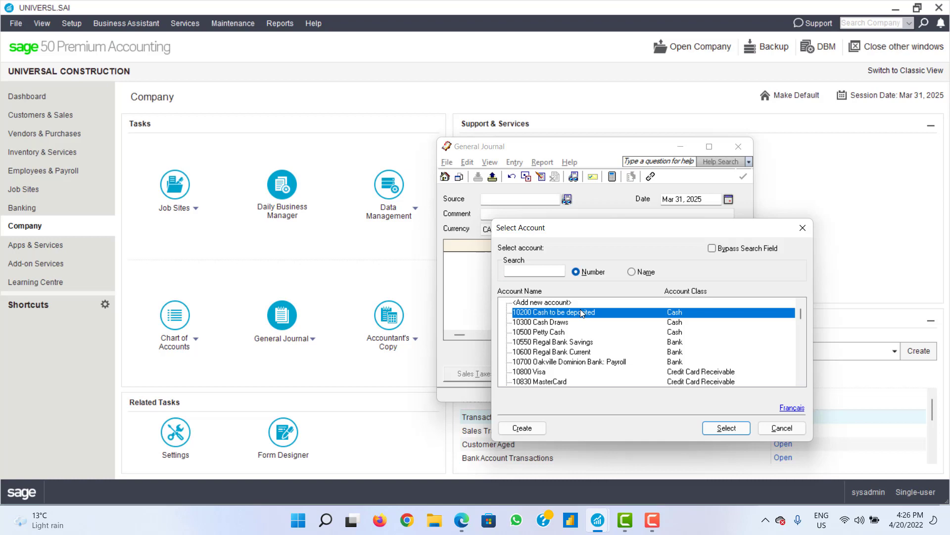
click(726, 428)
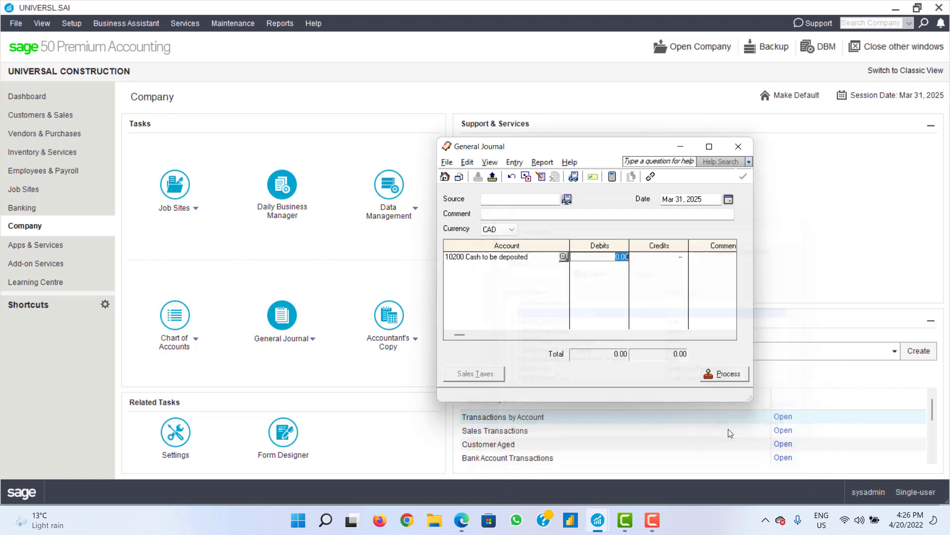
Step: Enter a debit of 600 for the 10200 Cash to be deposited line and move on to the second account line
click(519, 266)
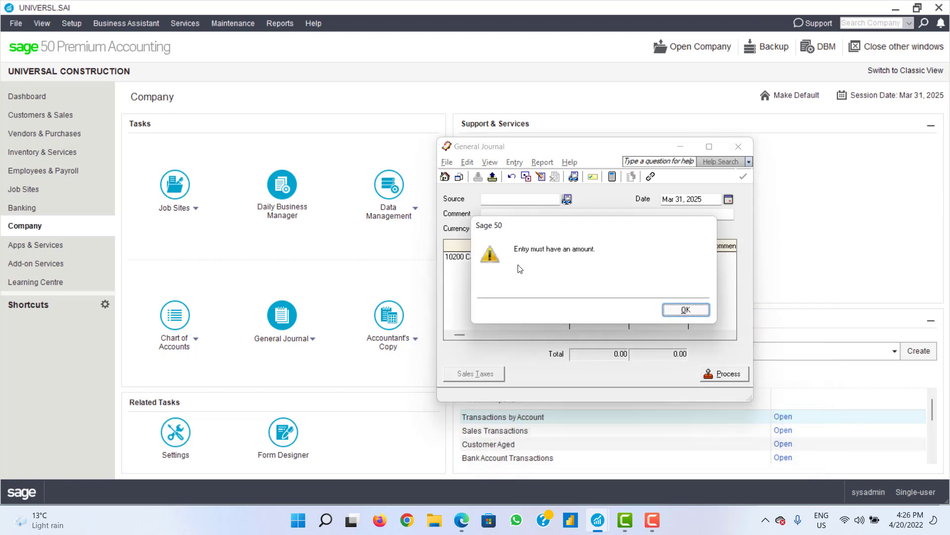
click(672, 307)
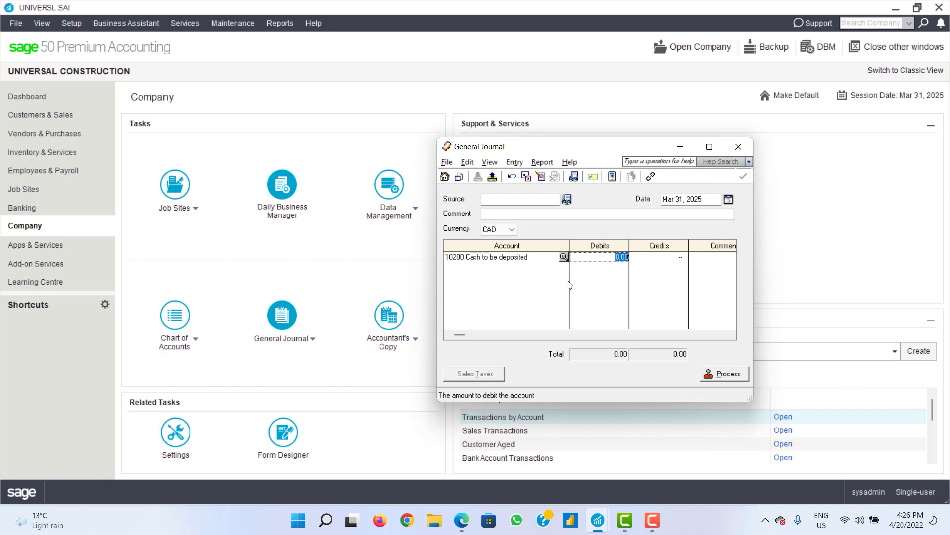
text(600)
click(711, 261)
key(Tab)
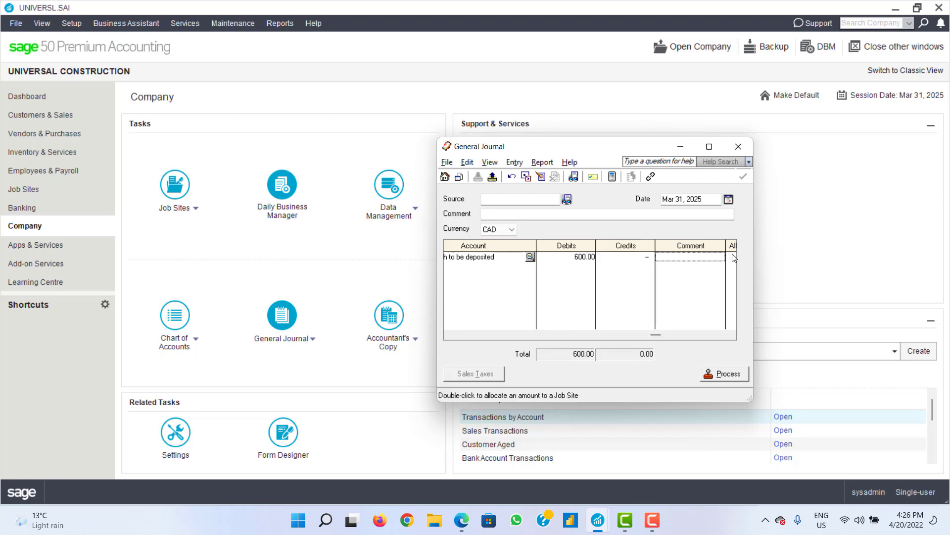
click(473, 259)
click(593, 262)
click(528, 268)
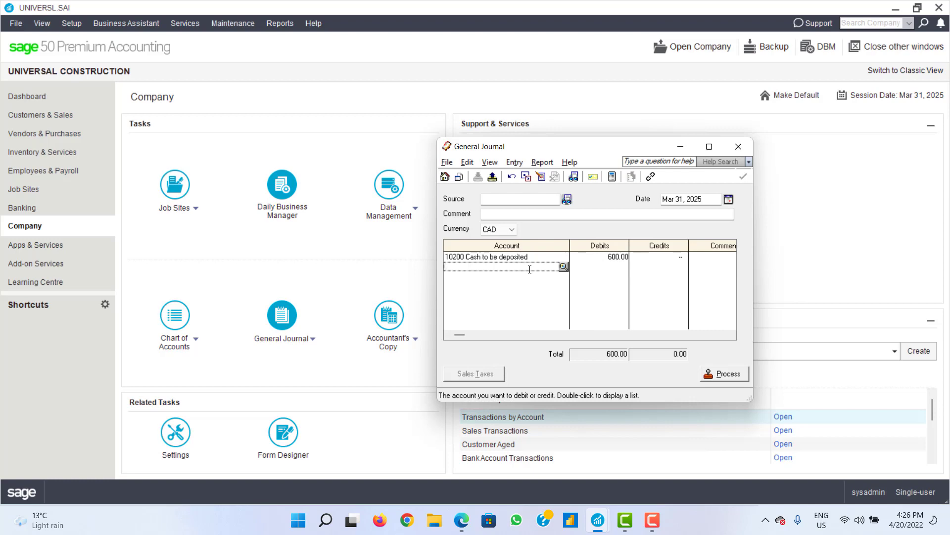
Step: Keep the current journal transaction and set its source to "sales"
click(566, 199)
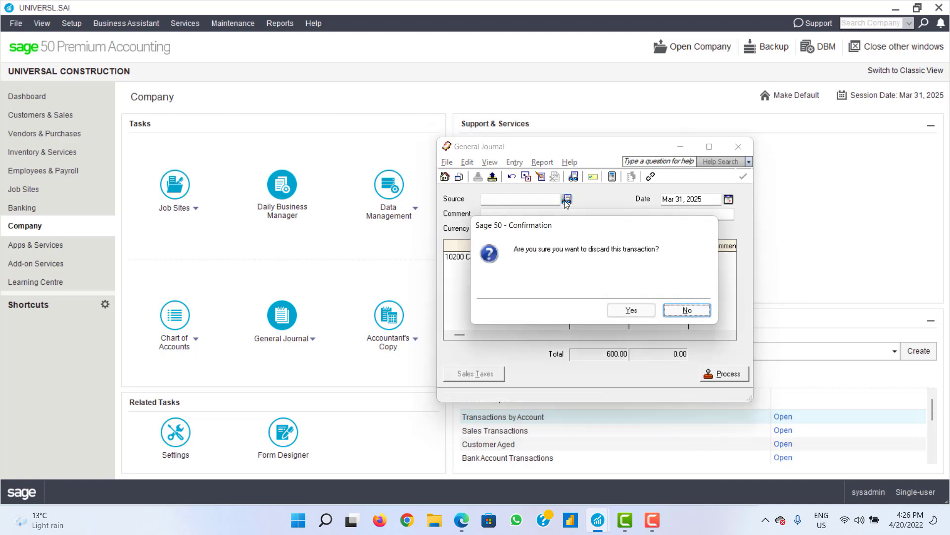
click(686, 310)
click(526, 217)
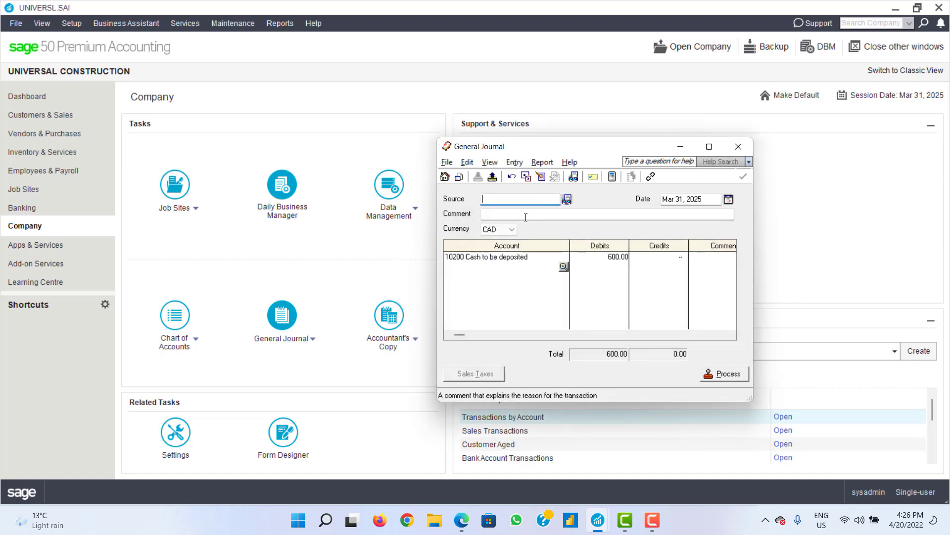
click(513, 200)
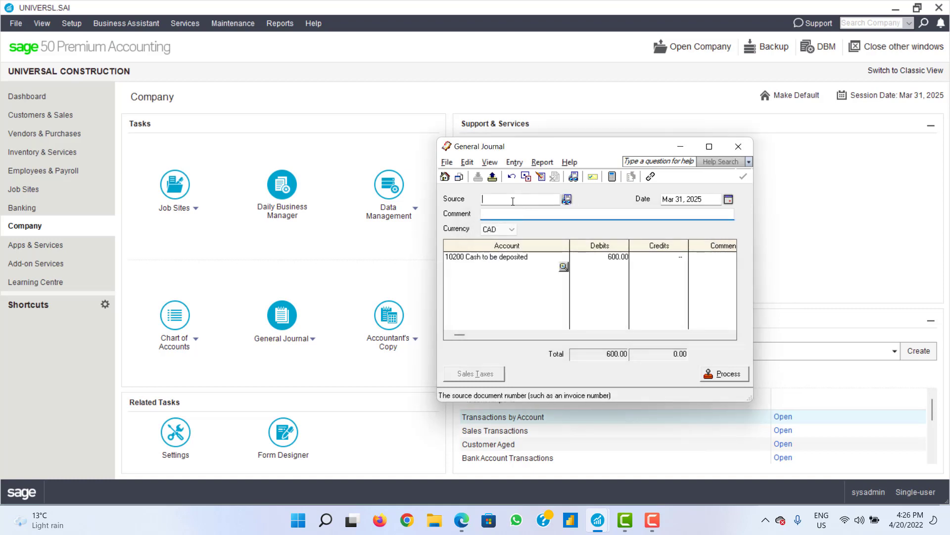
text(sal)
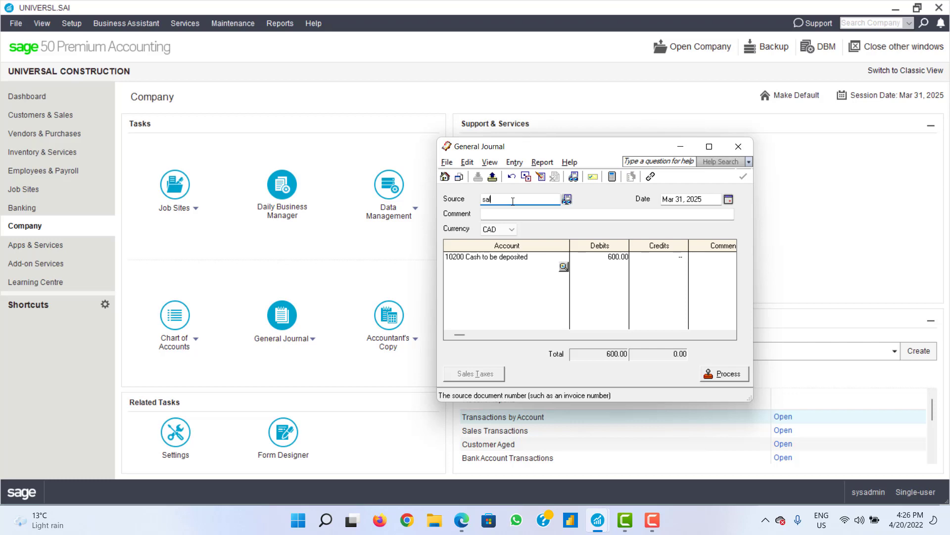
text(es)
Step: Clear the account from the first journal line, then close the General Journal and discard the transaction
click(508, 266)
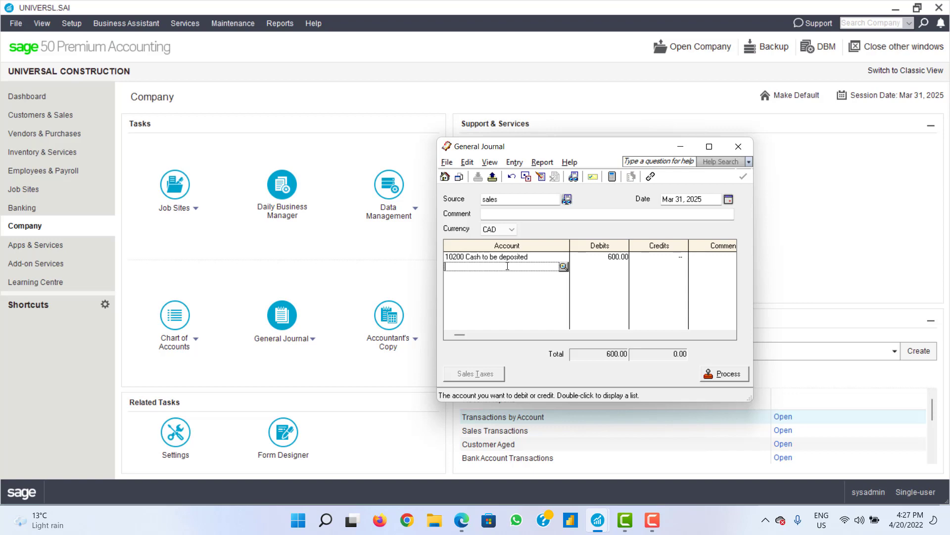
click(535, 255)
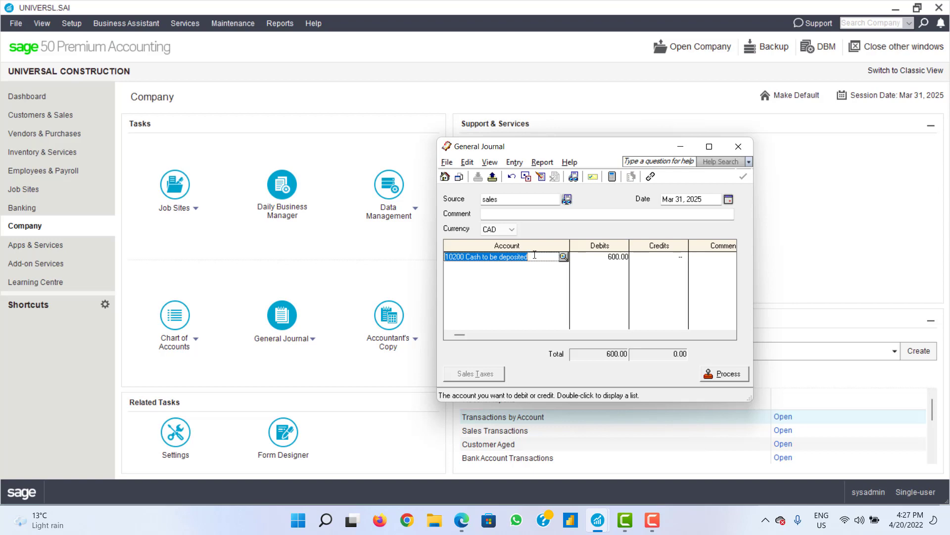
key(BackSpace)
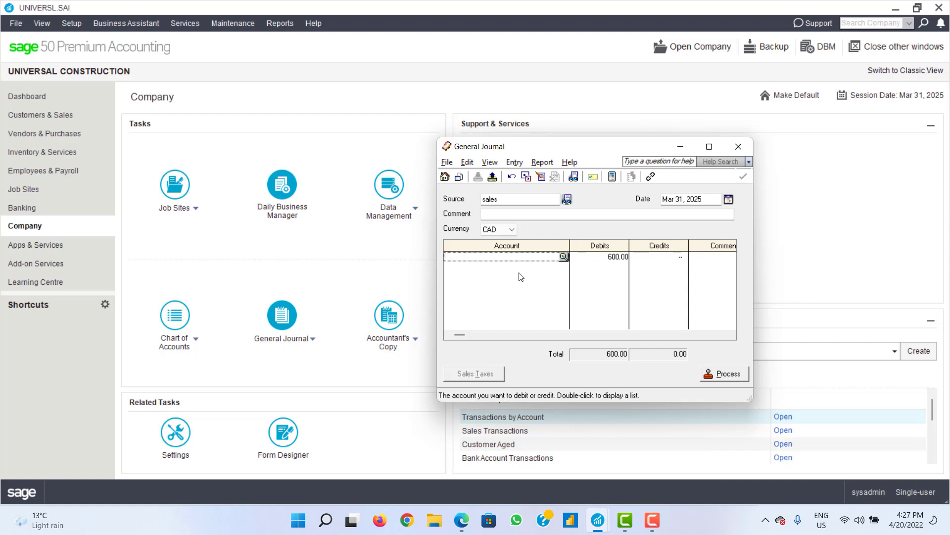
click(740, 150)
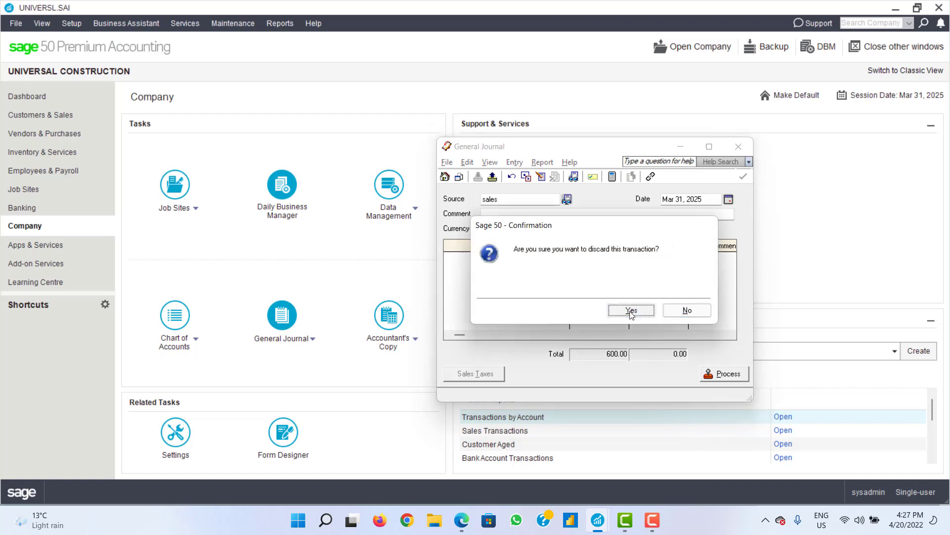
click(631, 309)
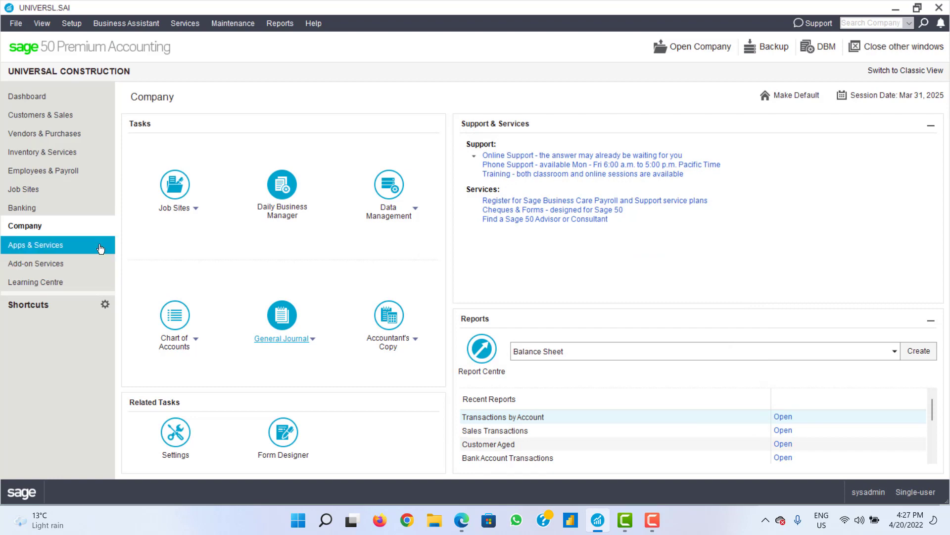
click(36, 211)
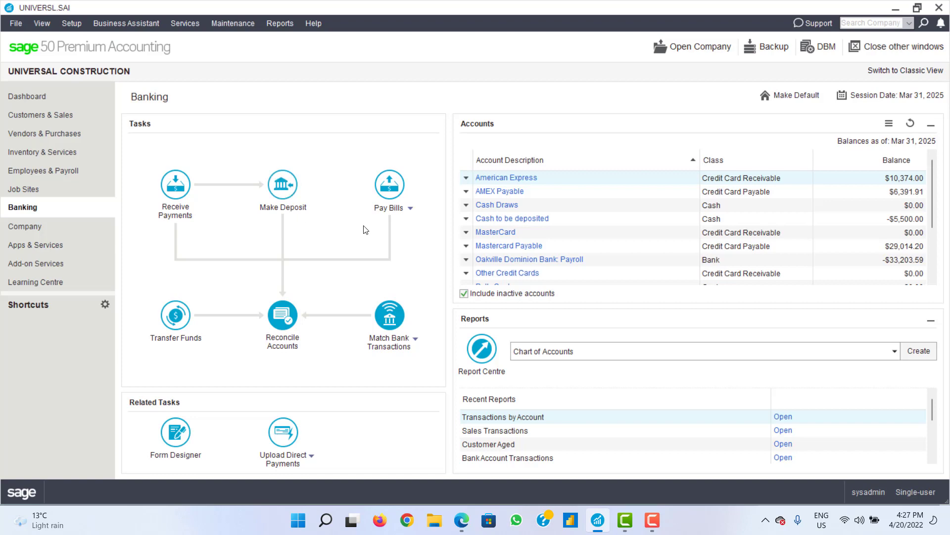
click(657, 513)
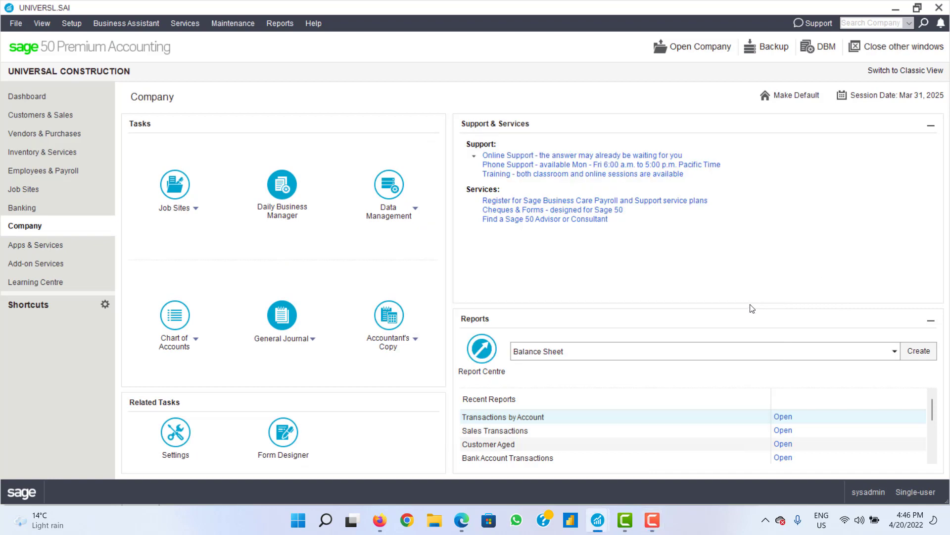
Step: Return to the open General Journal entry, set its comment to "Sales revenue", and try to process it without discarding the transaction
mouse_move(598, 520)
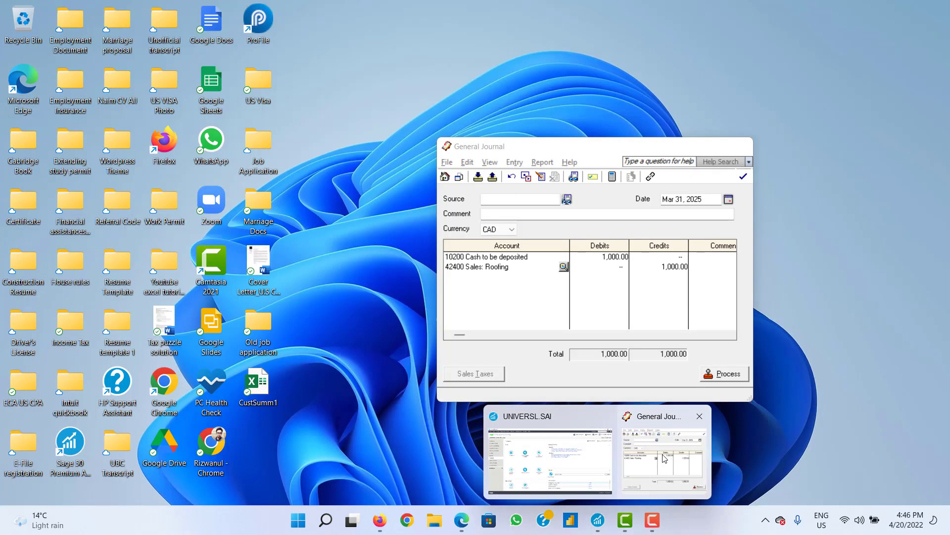
click(625, 498)
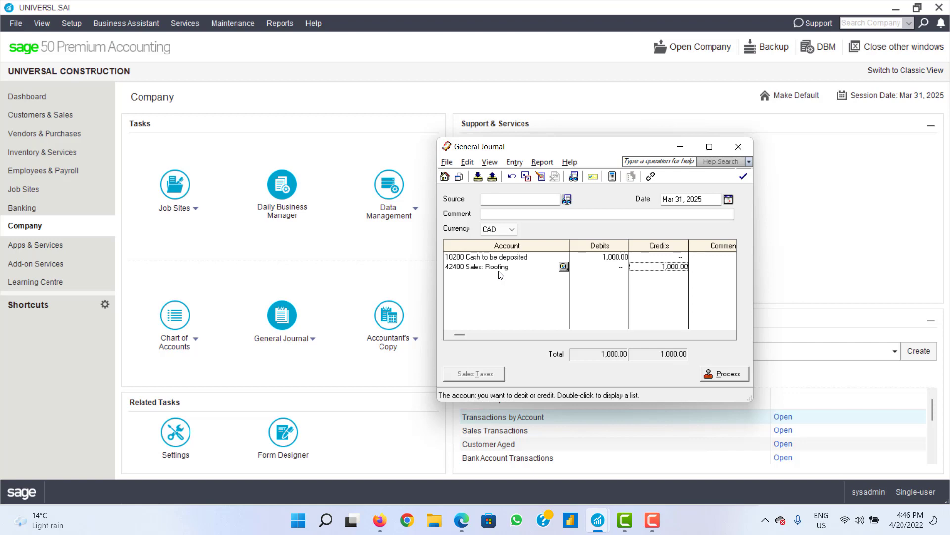
click(524, 211)
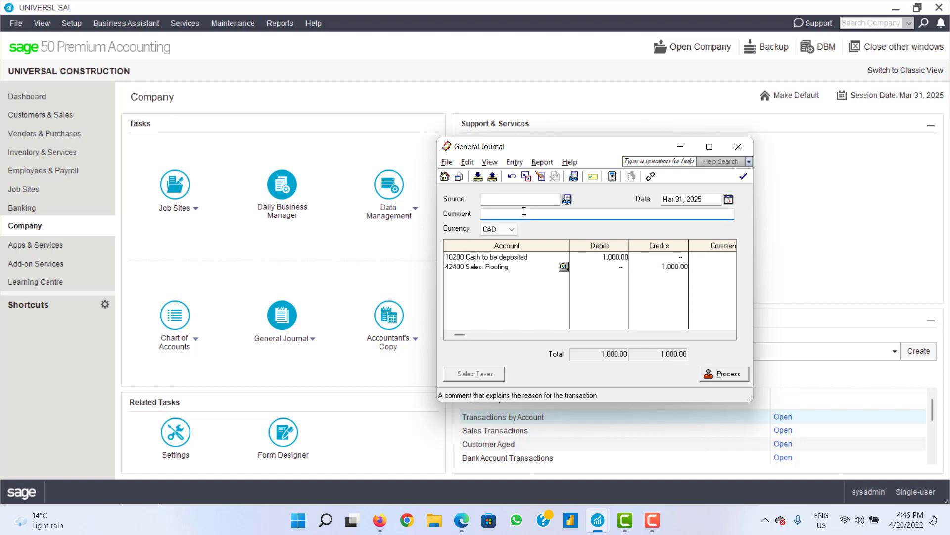
text(Sales revenue)
click(727, 374)
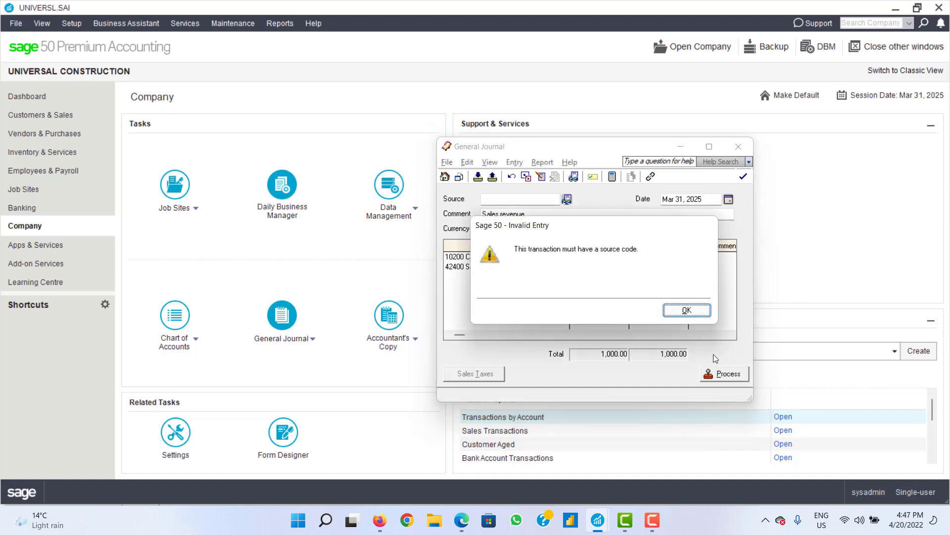
click(687, 311)
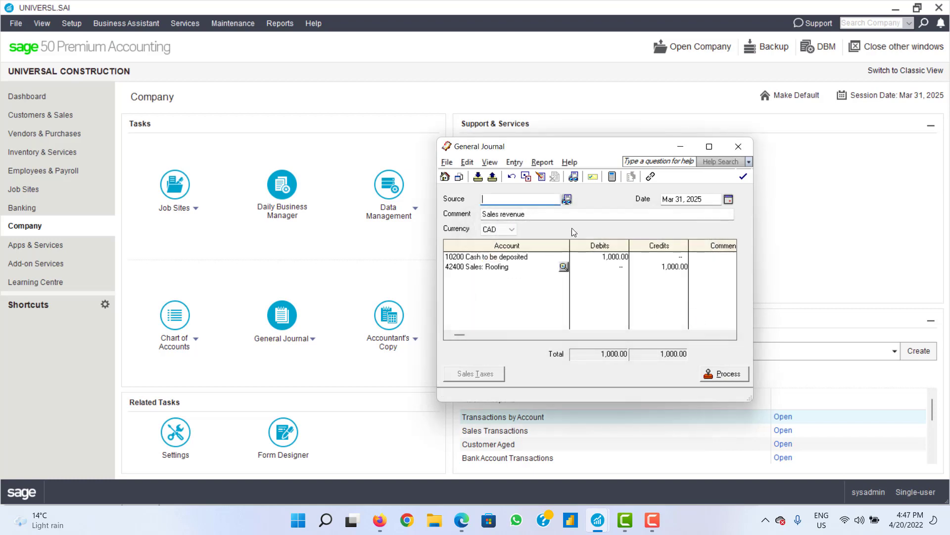
click(567, 200)
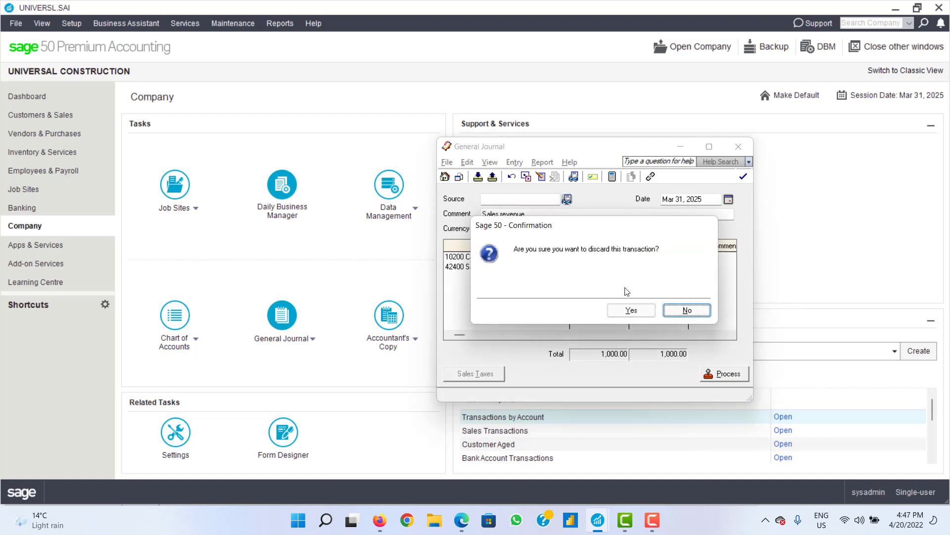
click(678, 309)
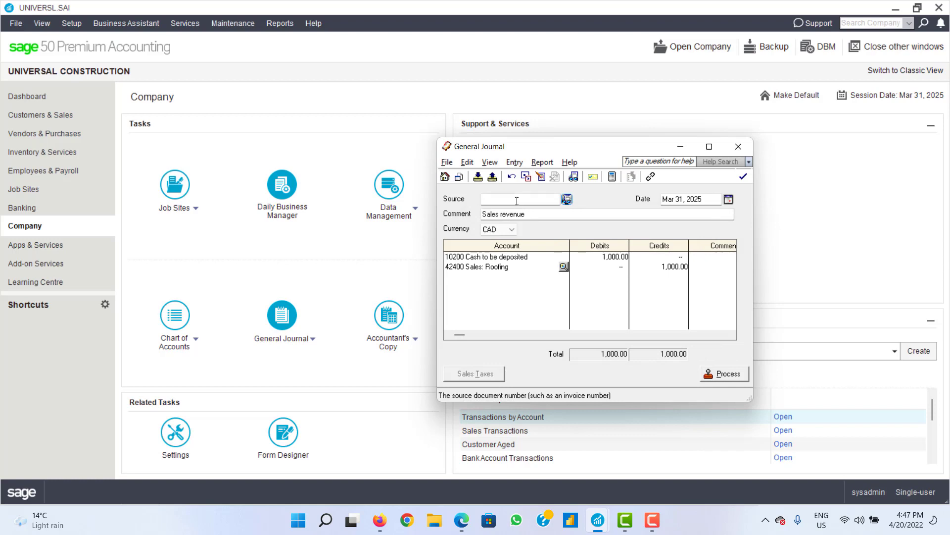
Step: Move the text "Sales revenue" from the comment to the source, process the journal entry and close the General Journal
key(Tab)
click(530, 212)
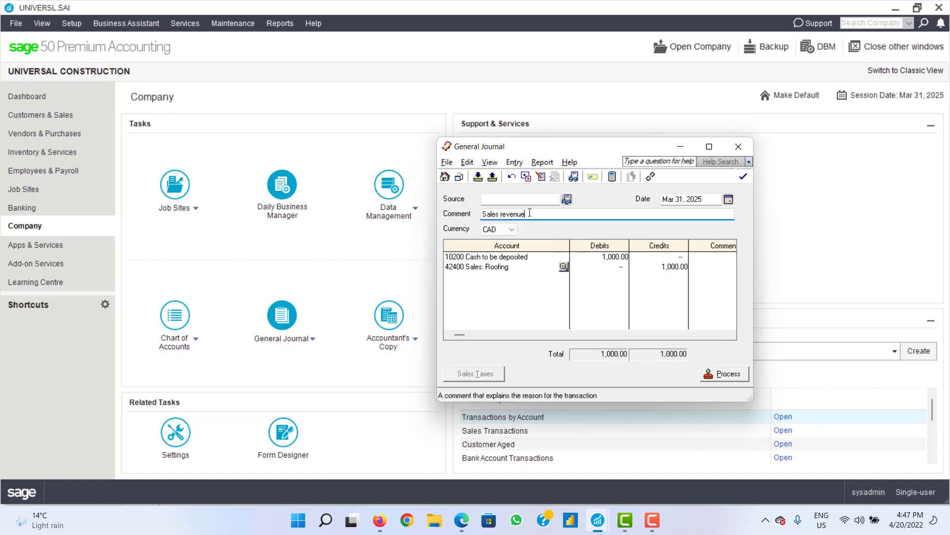
drag(530, 213, 481, 214)
key(ctrl+c)
key(BackSpace)
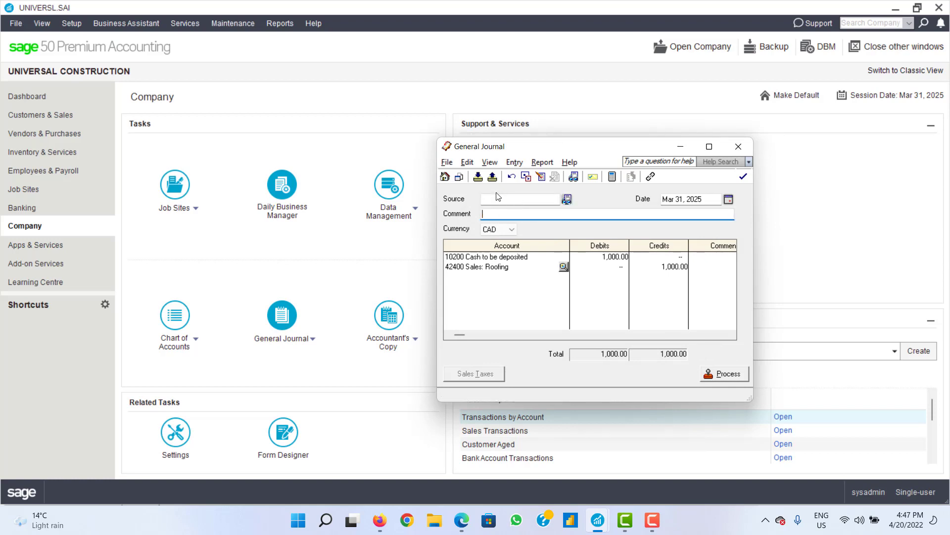
click(498, 198)
key(ctrl+v)
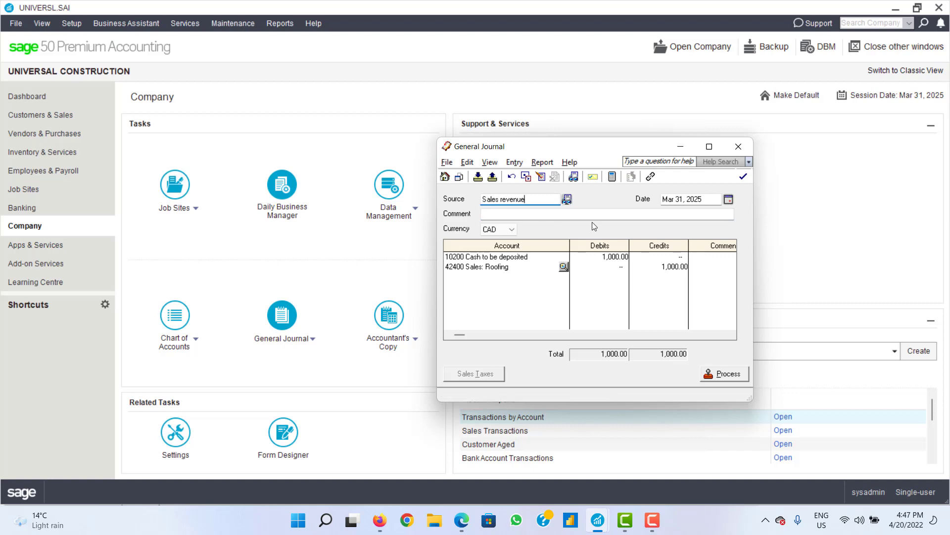
click(720, 375)
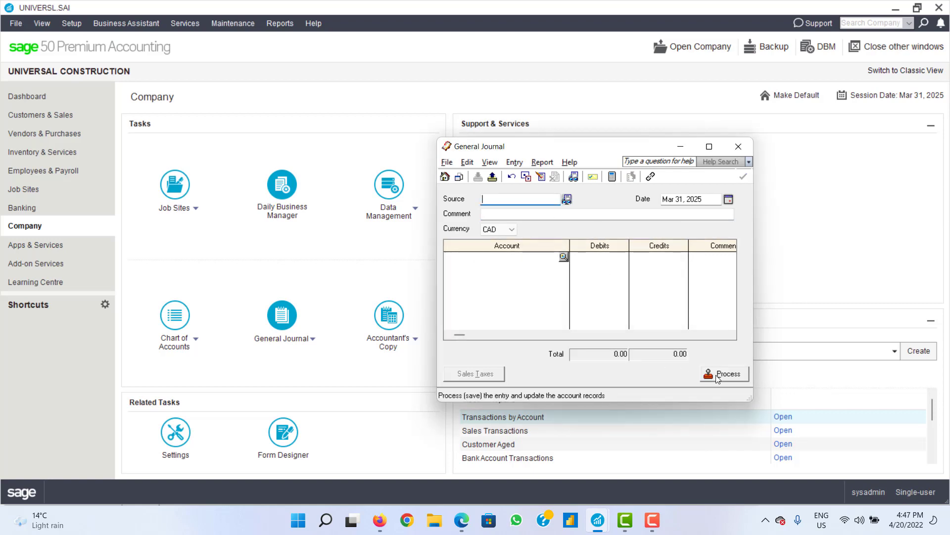
click(739, 146)
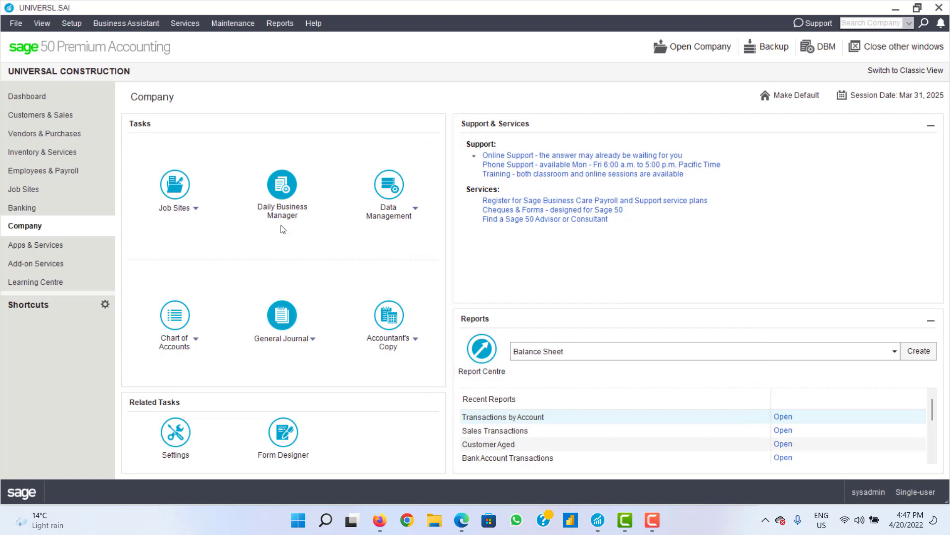
Step: Start a new bank deposit slip for the account 10200 Cash to be deposited
click(29, 213)
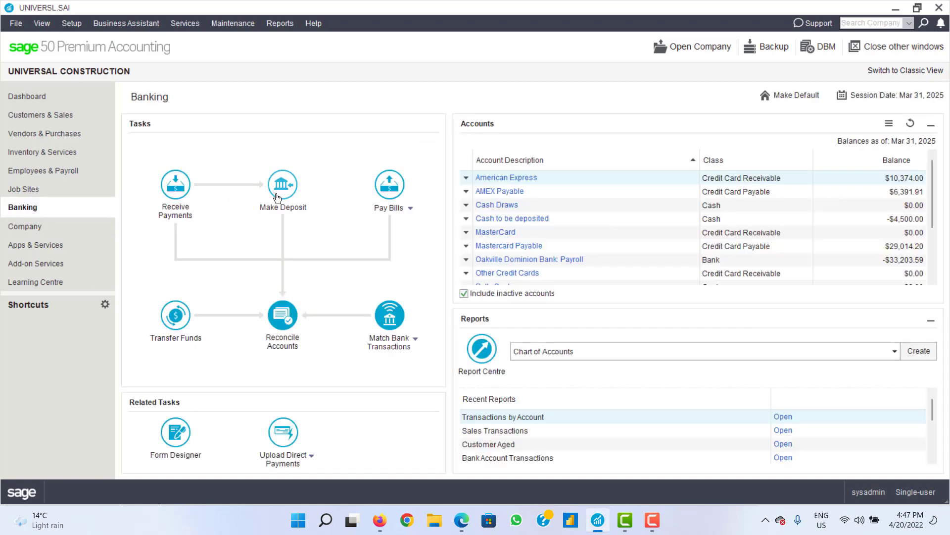
click(279, 197)
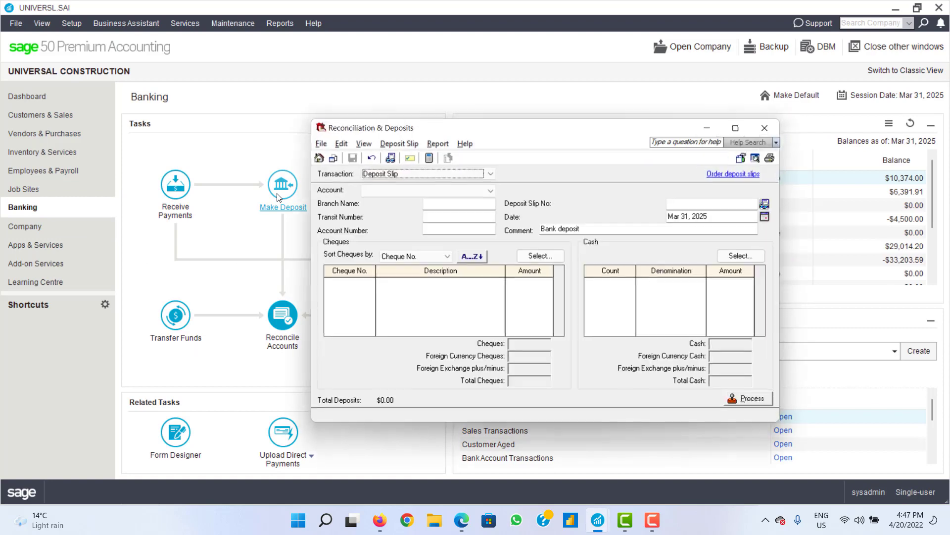
click(489, 173)
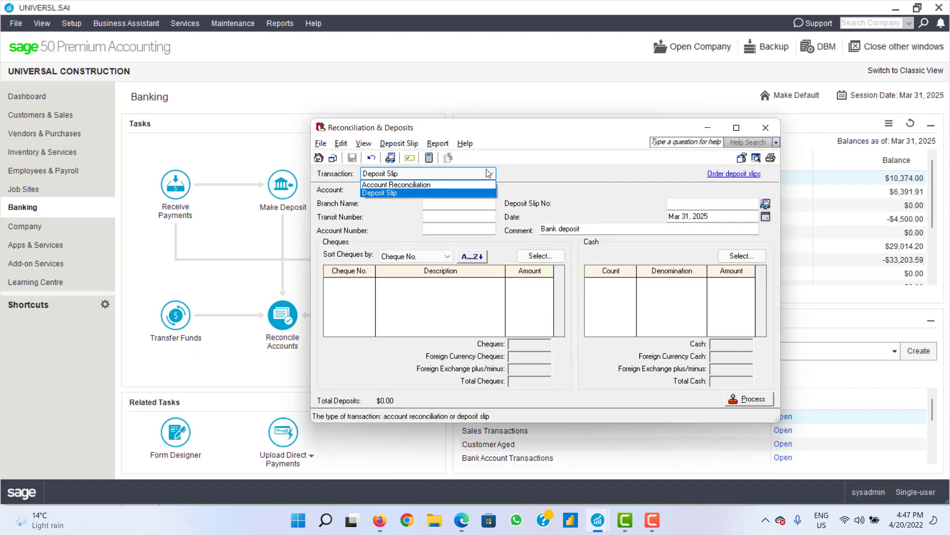
click(489, 193)
click(491, 191)
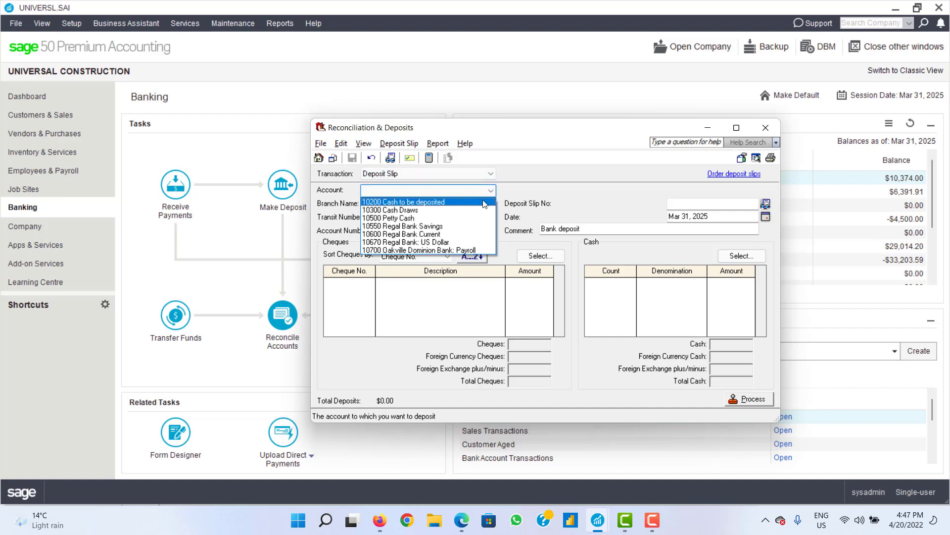
click(485, 203)
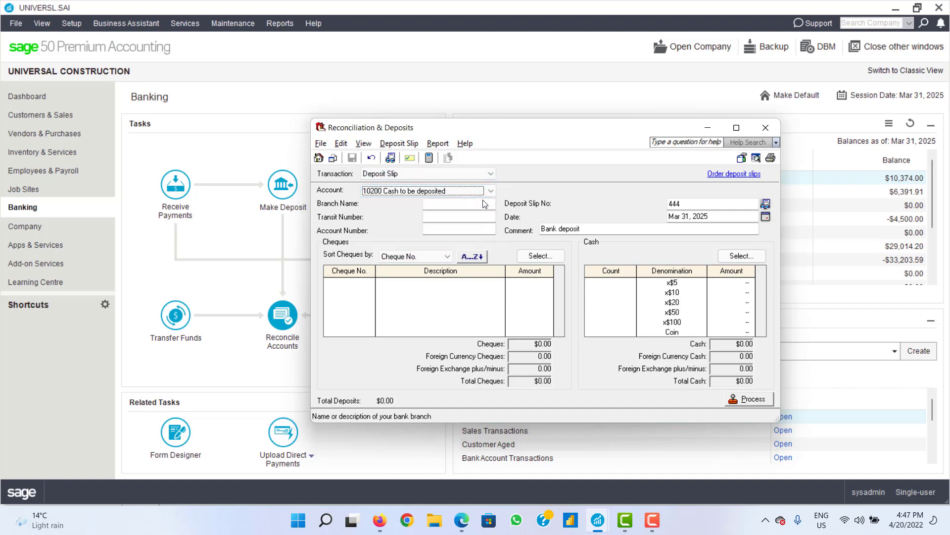
click(467, 203)
Step: Add 200 five-dollar bills from 10200 Cash to be deposited to the deposit slip's cash section and process the deposit
click(751, 256)
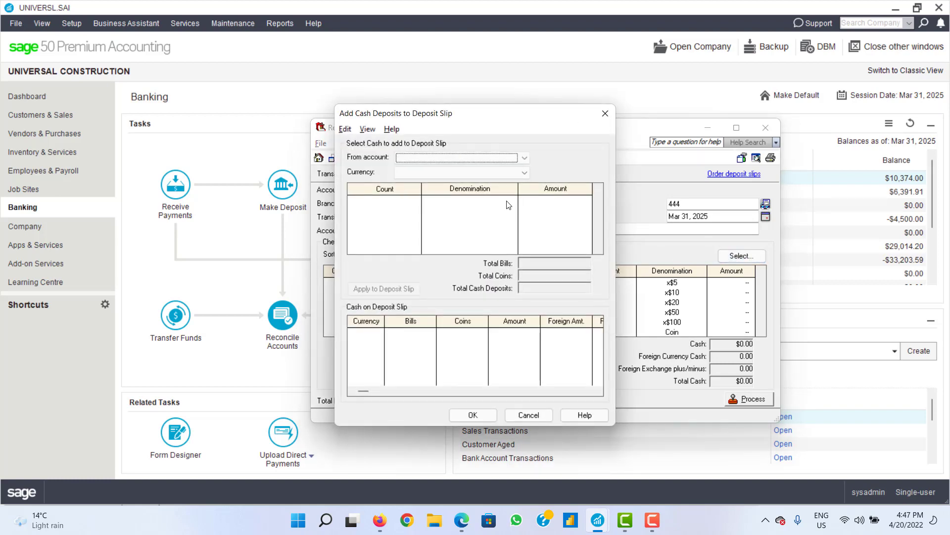
click(476, 159)
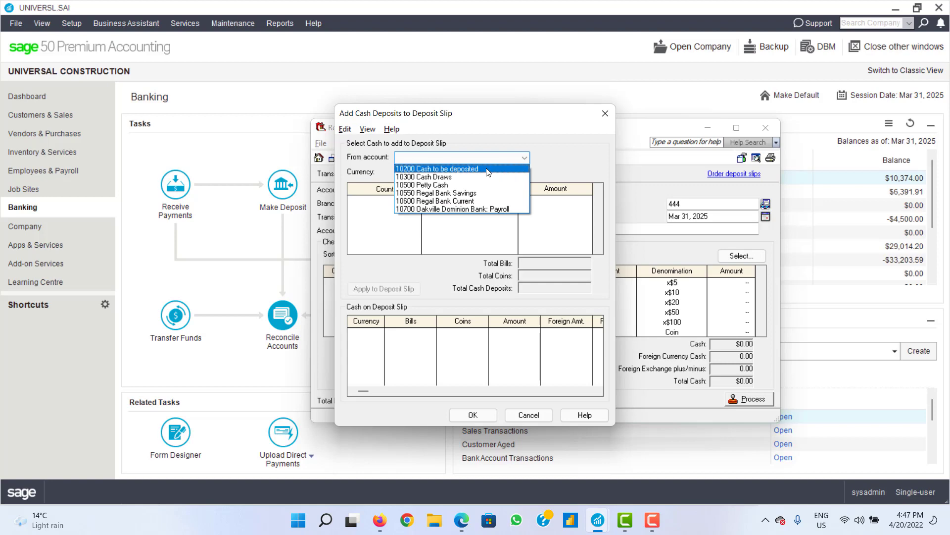
click(486, 169)
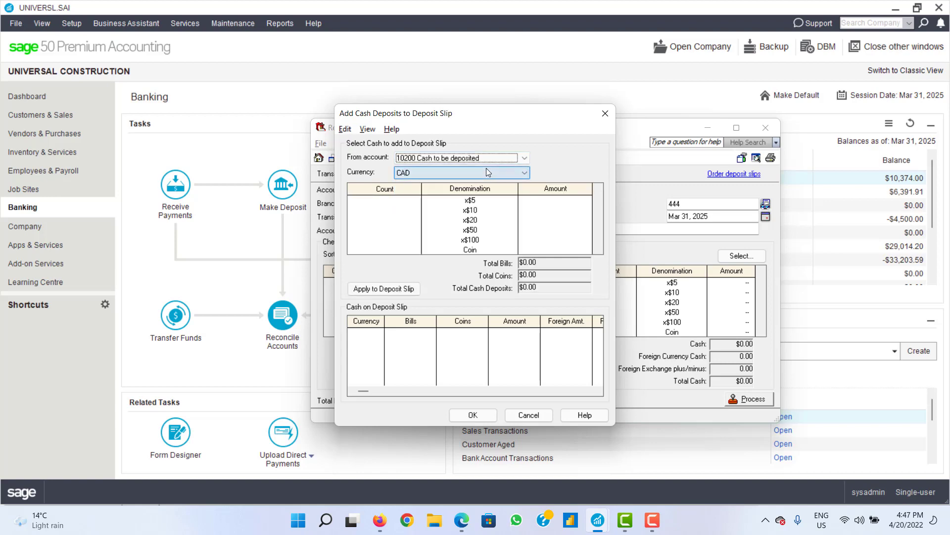
click(402, 200)
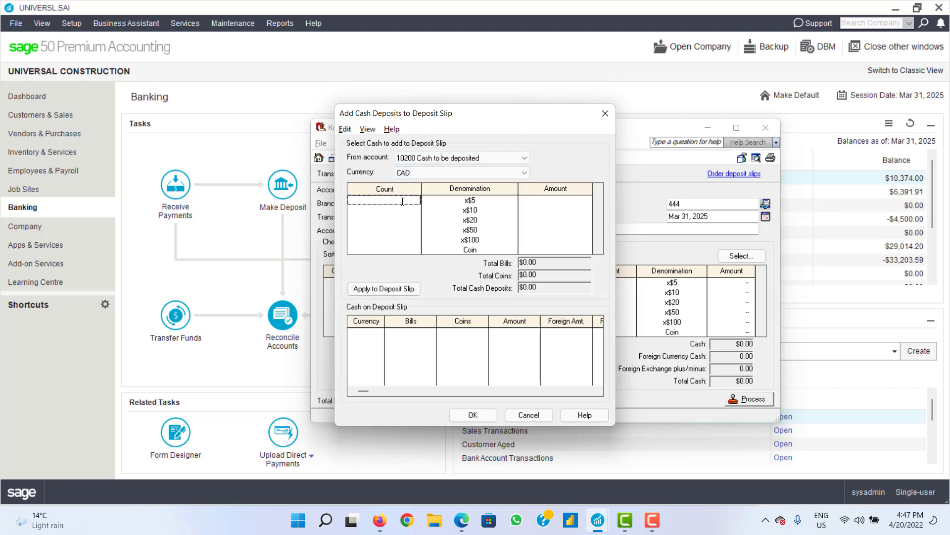
text(1)
text(000)
key(BackSpace)
key(BackSpace)
key(BackSpace)
key(BackSpace)
text(200)
click(384, 289)
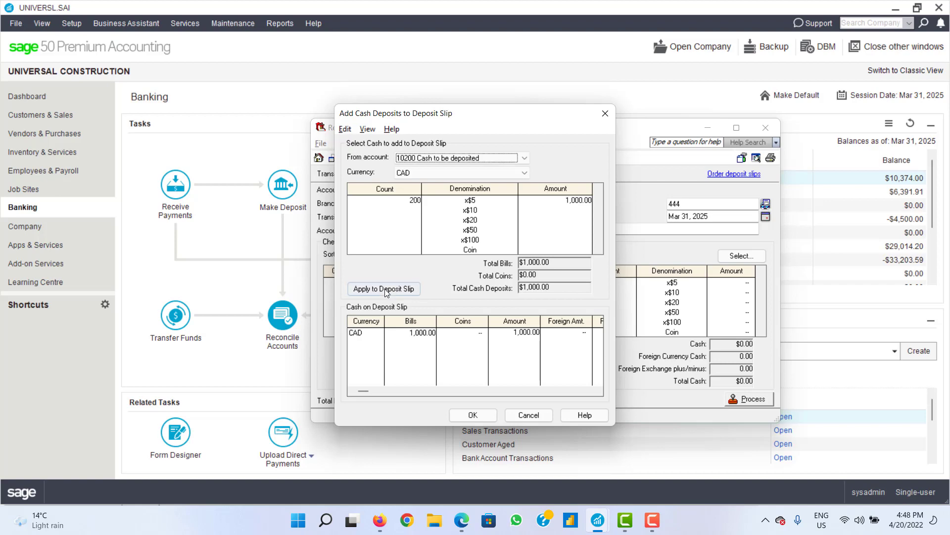
click(475, 413)
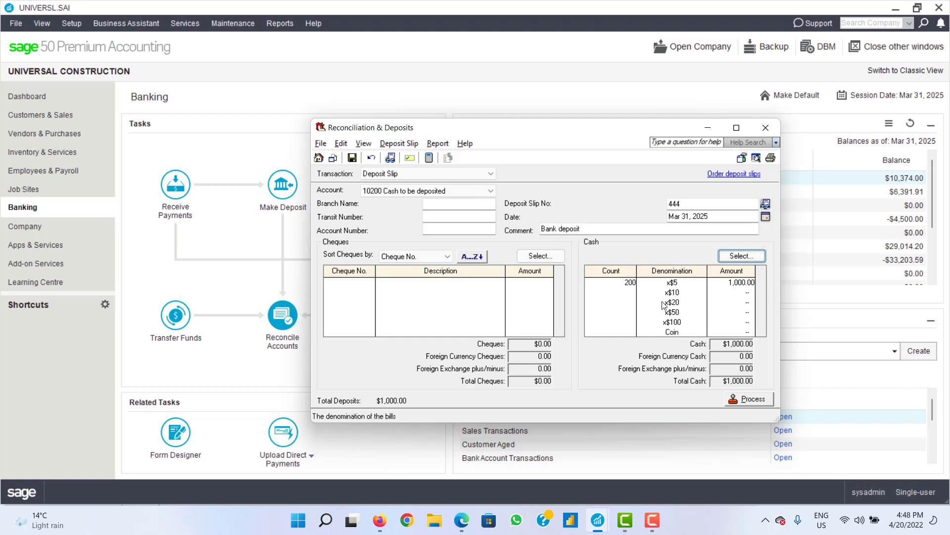
click(749, 401)
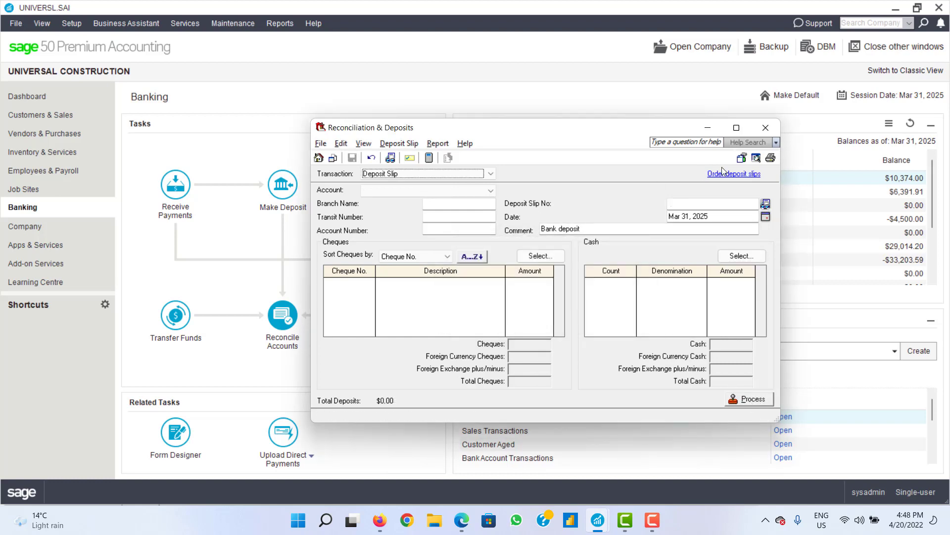
Step: Accept the selected cash from 10200 Cash to be deposited on the Regal Bank Savings deposit slip, process it and close the deposit window
click(651, 516)
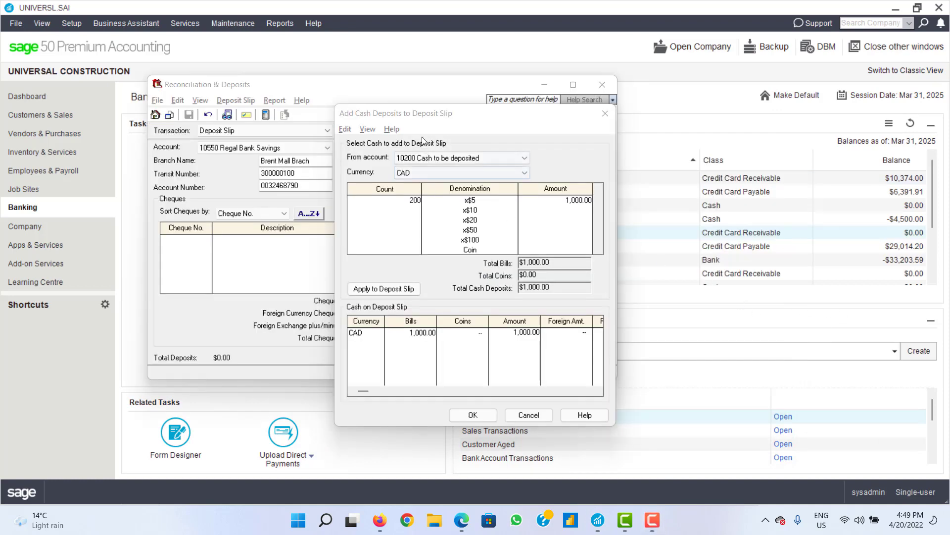
drag(408, 113, 698, 110)
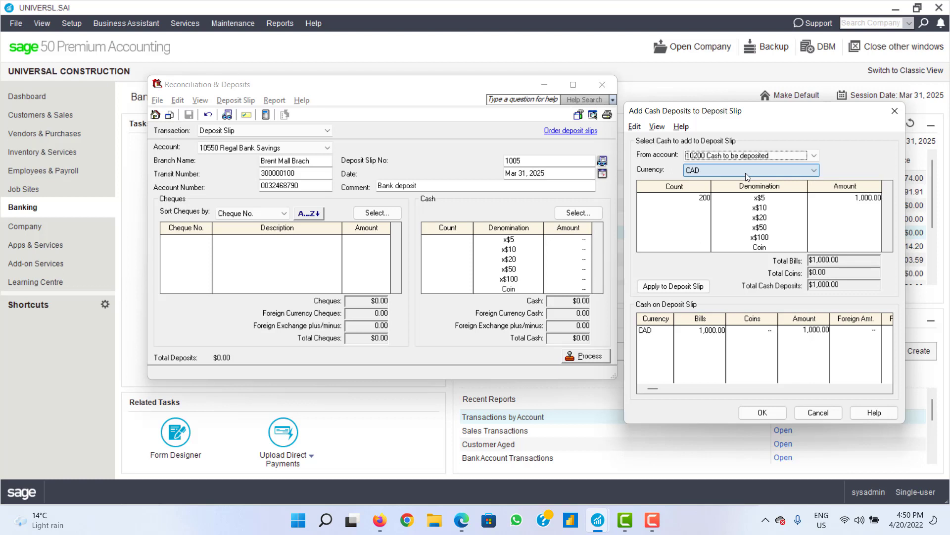
click(755, 156)
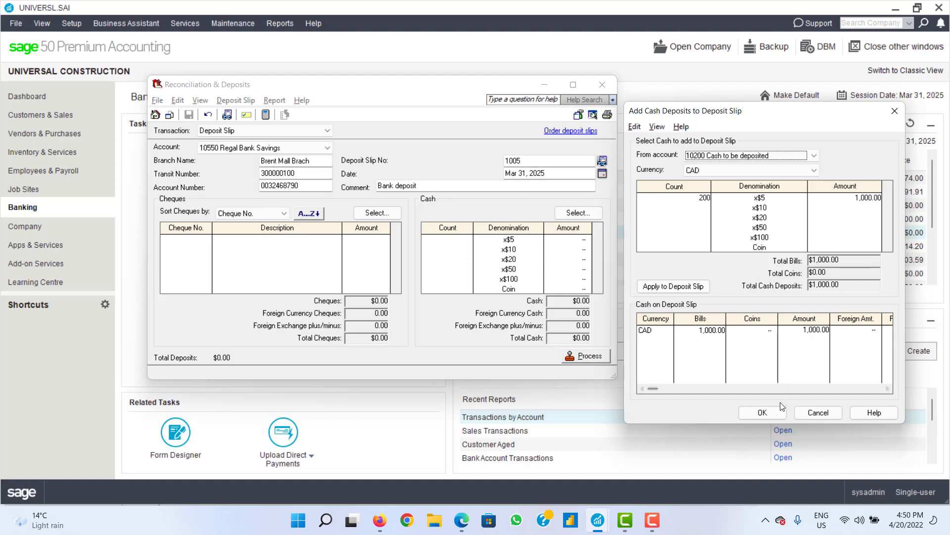
click(762, 414)
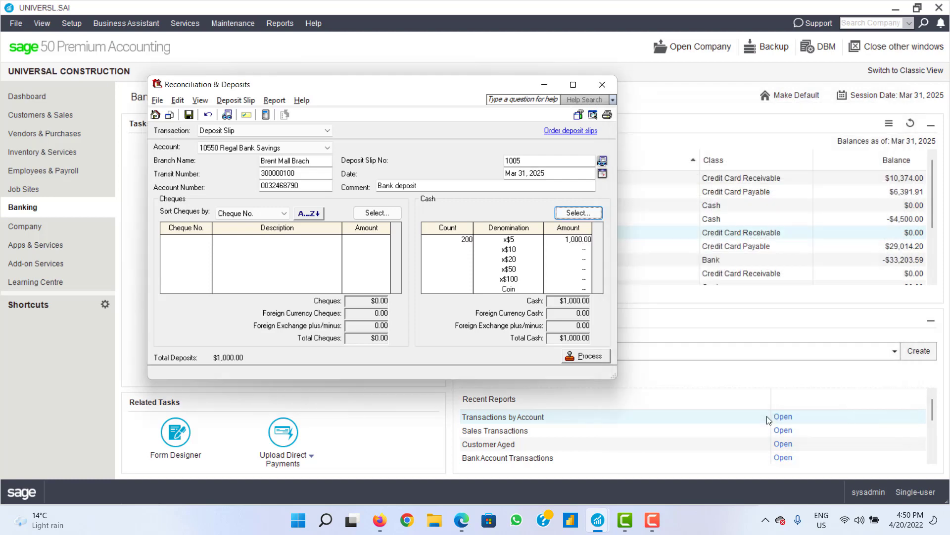
click(586, 356)
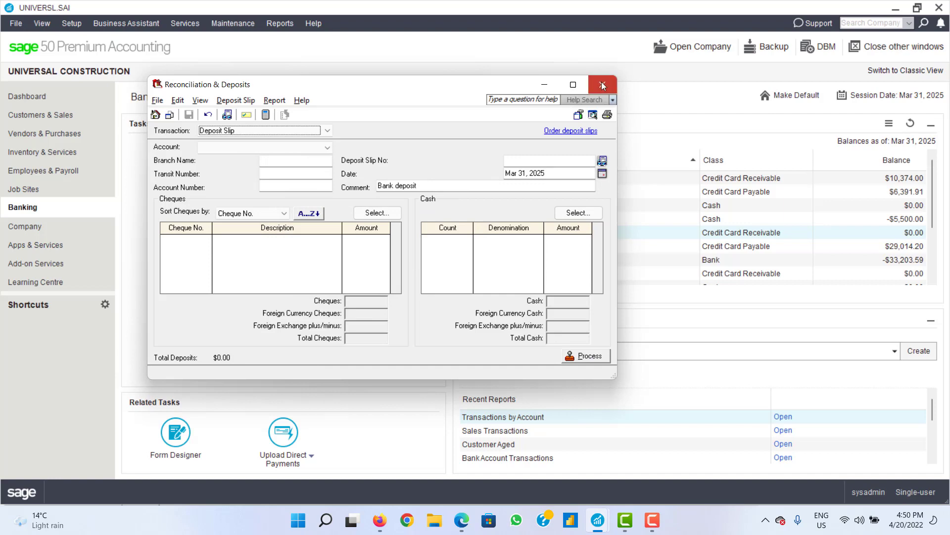
click(603, 86)
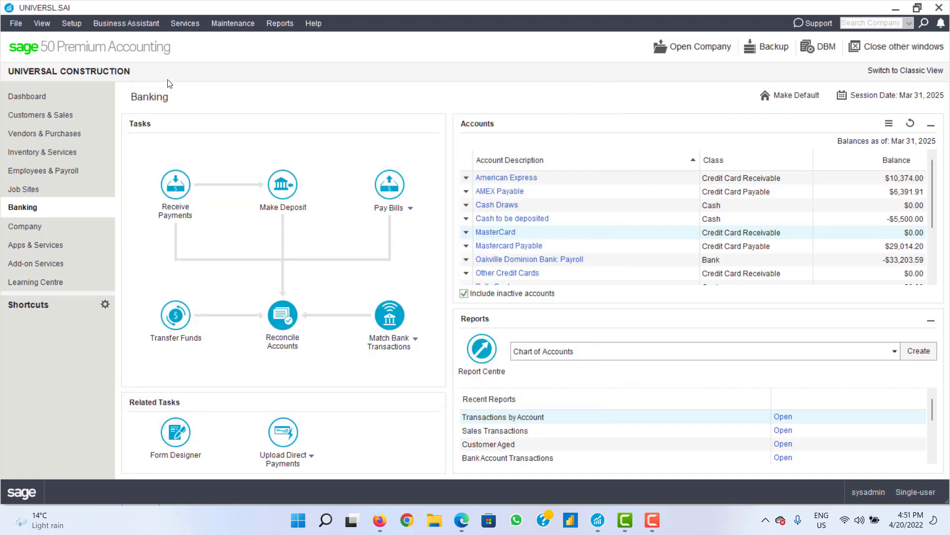
Step: Display the Inventory & Services item list and open the record for D1020 Deck - 8 by 8 ft
click(69, 118)
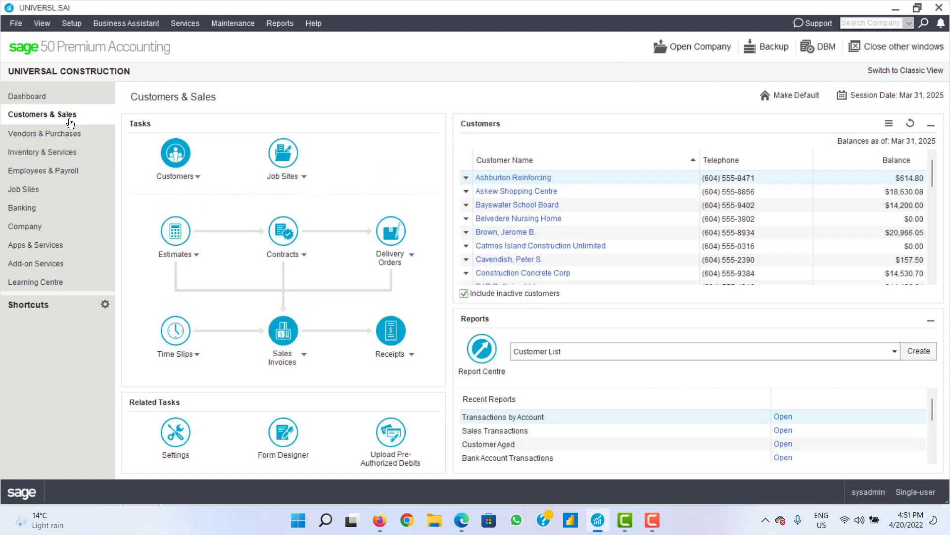
click(62, 136)
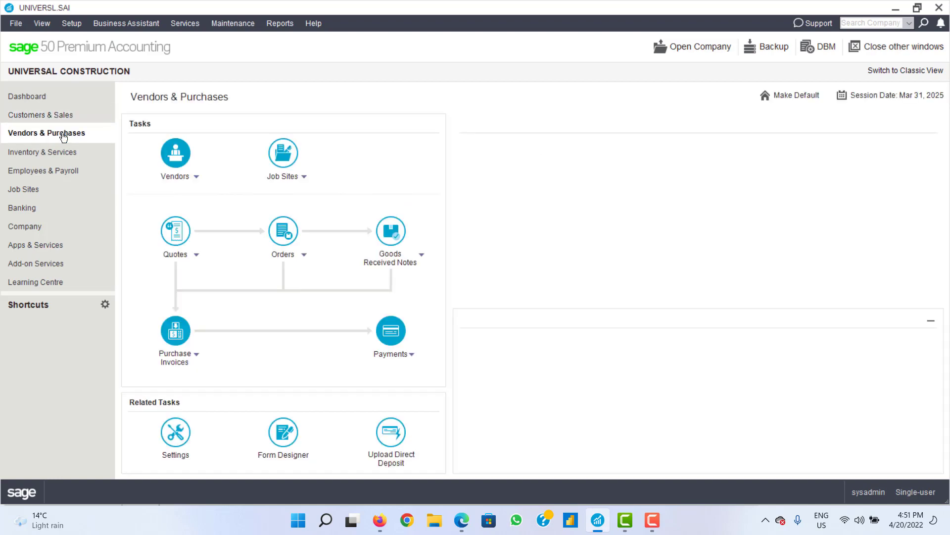
click(63, 154)
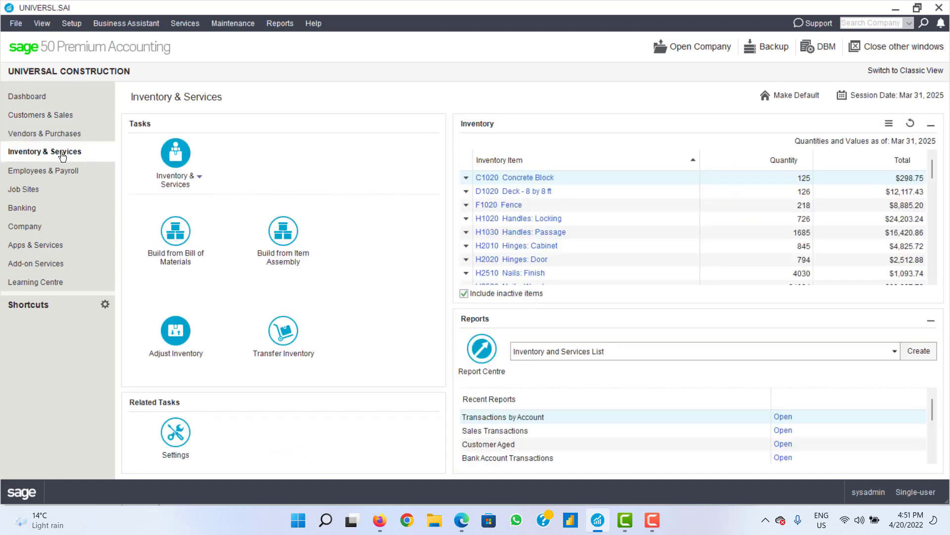
click(201, 179)
click(197, 197)
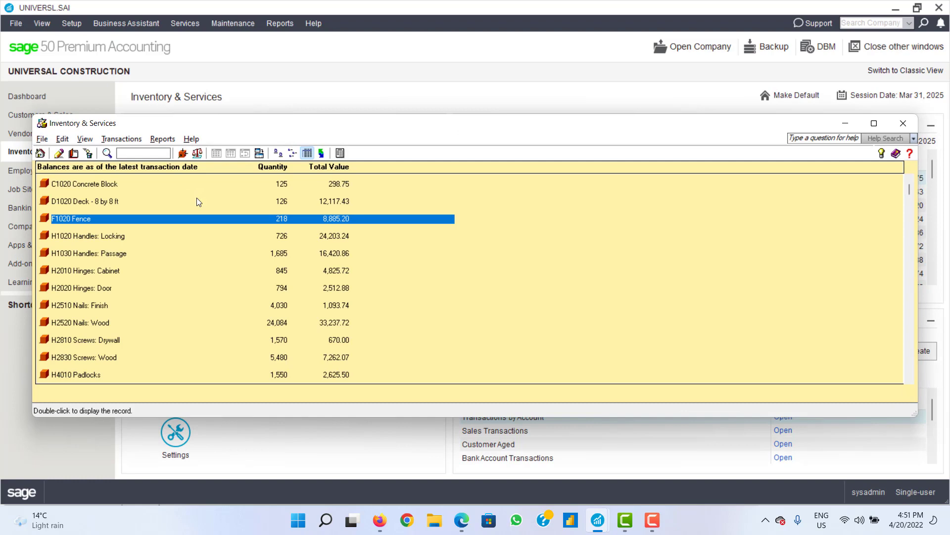
click(102, 207)
double_click(101, 204)
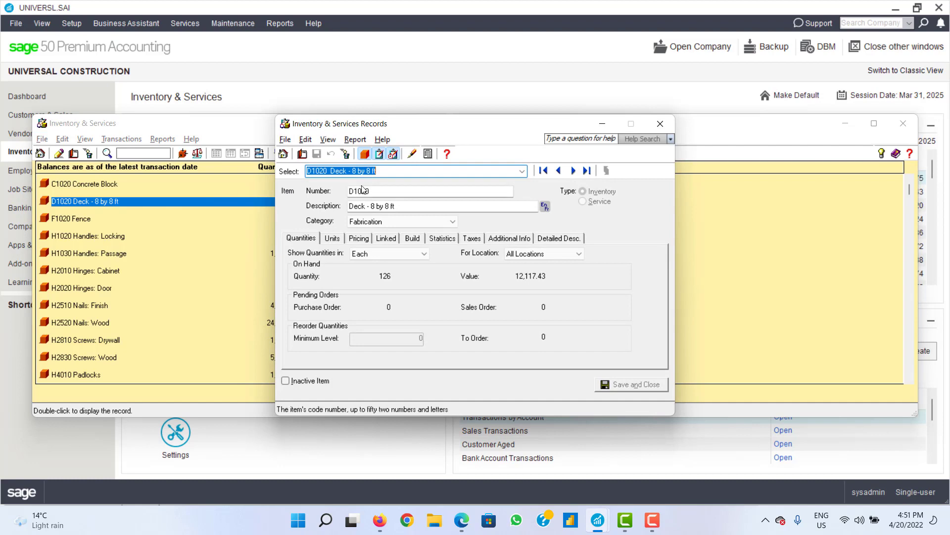
Step: Examine the deck item's quantities, units, pricing, linked accounts, build, statistics and tax details
click(308, 241)
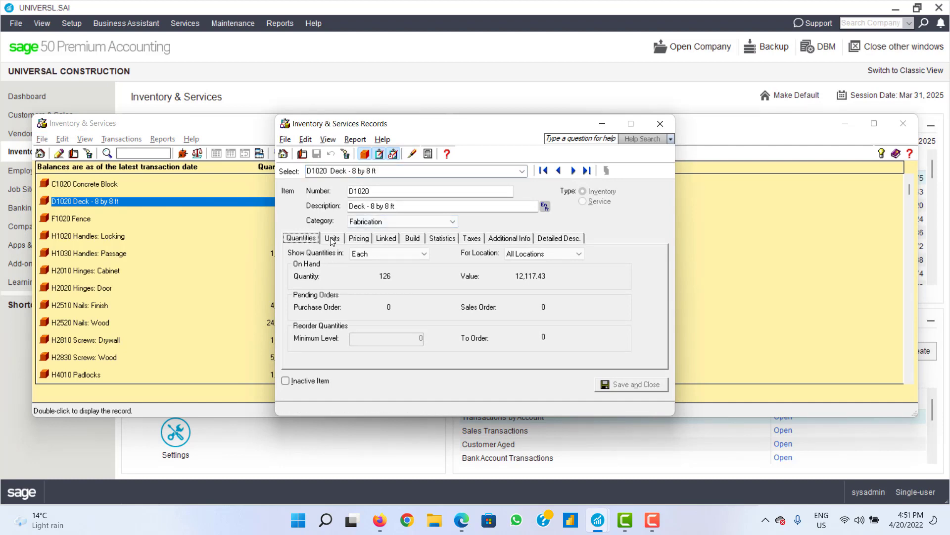
click(332, 241)
click(357, 241)
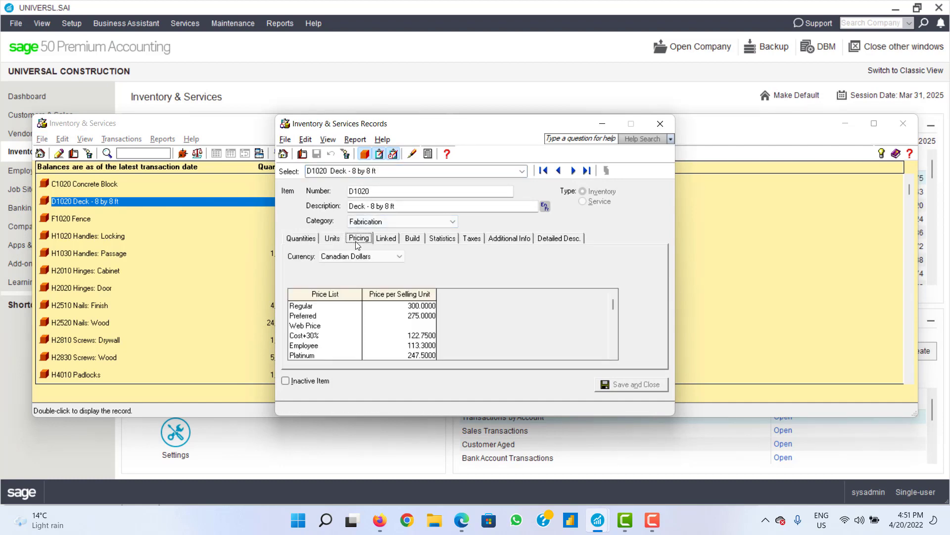
click(384, 241)
click(414, 240)
click(443, 240)
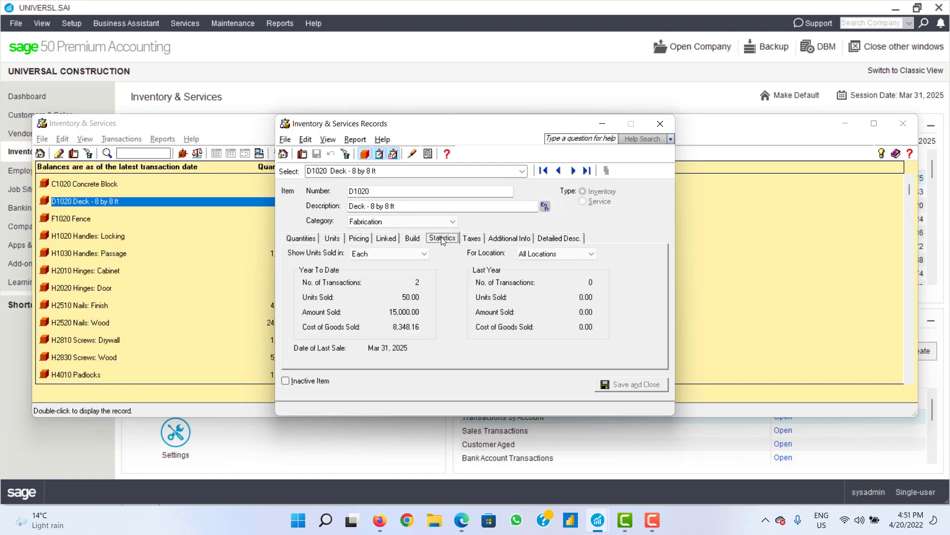
click(468, 240)
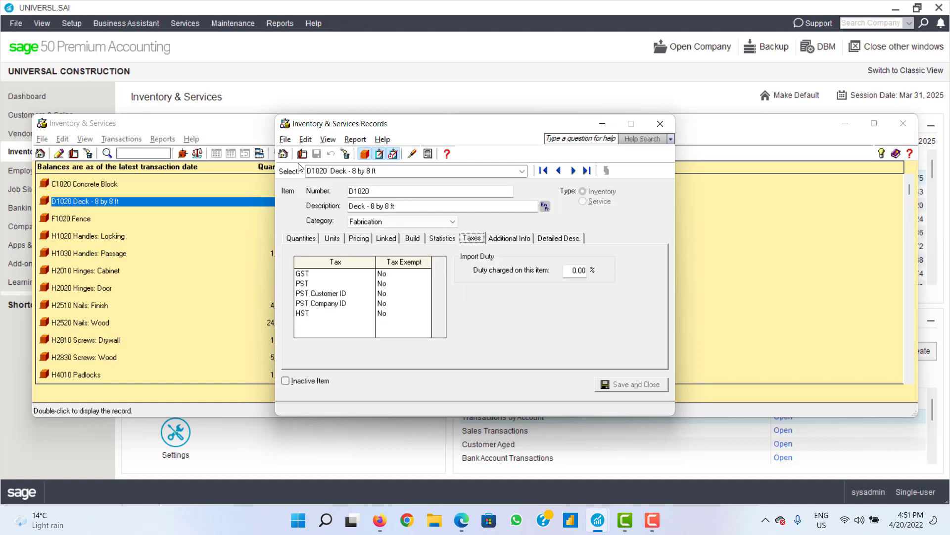
Step: Bring up a blank inventory and services record, then close it and the item list without saving
click(285, 141)
click(309, 154)
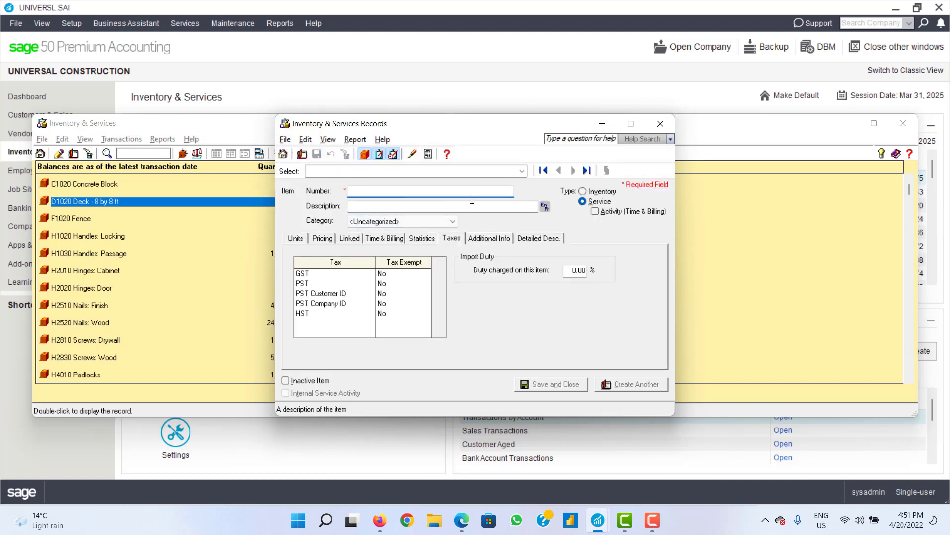
click(661, 125)
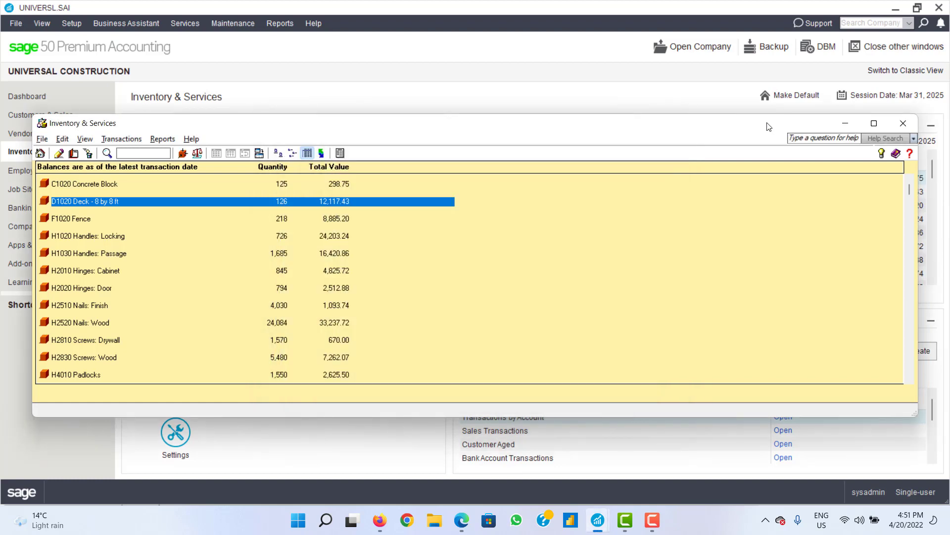
click(900, 124)
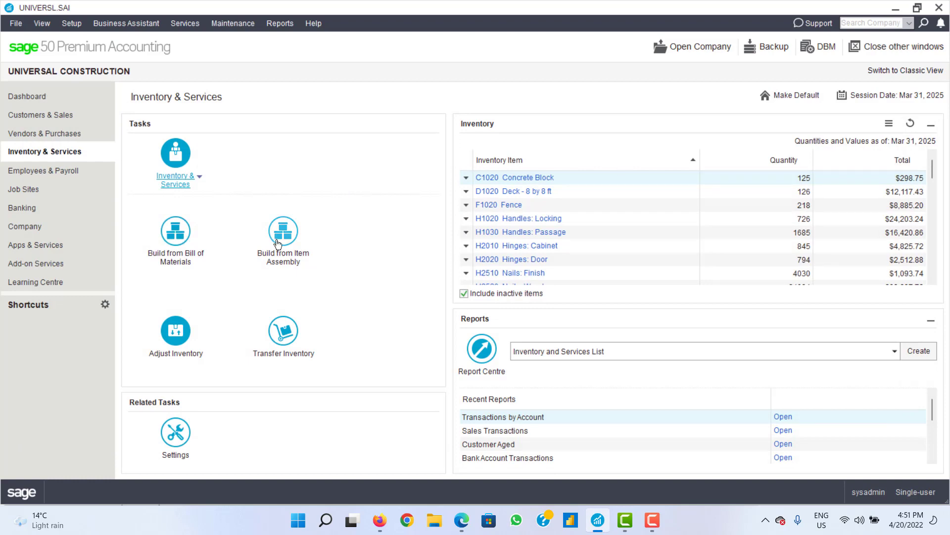
Step: Start a build from bill of materials and add item F1020 Fence with a quantity to build of 5
click(179, 248)
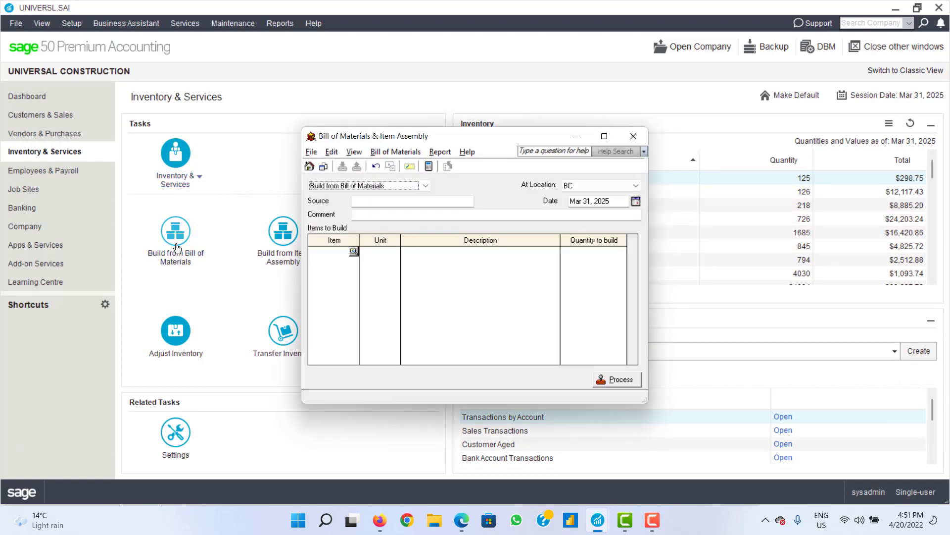
click(427, 184)
click(427, 185)
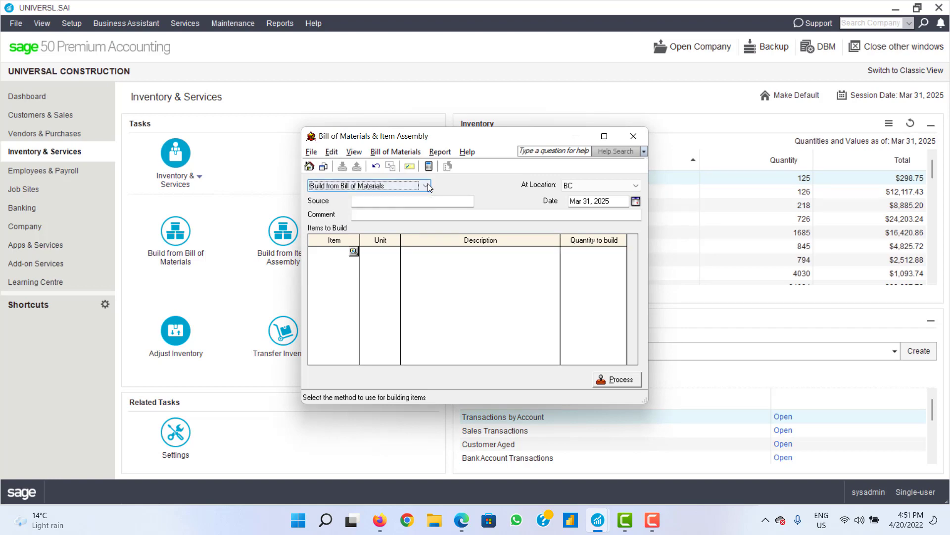
click(428, 184)
click(381, 205)
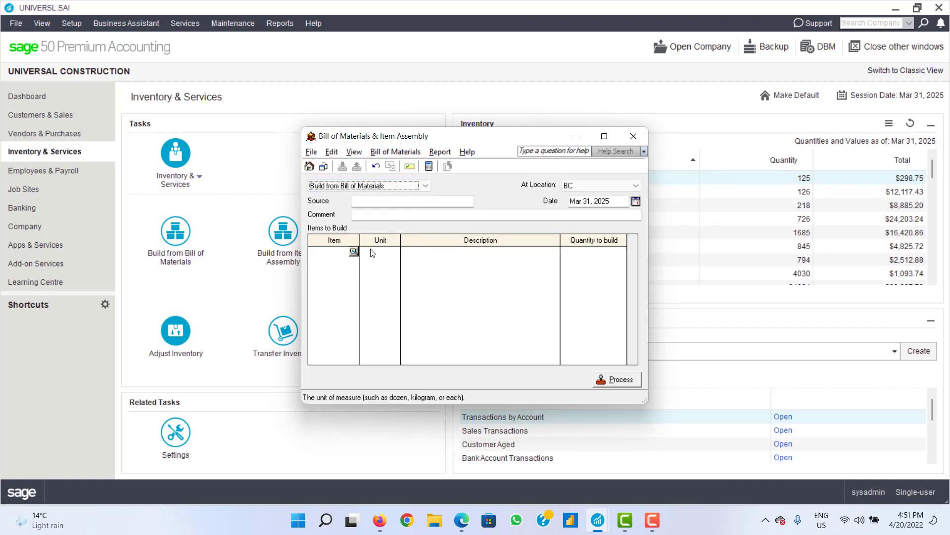
click(353, 252)
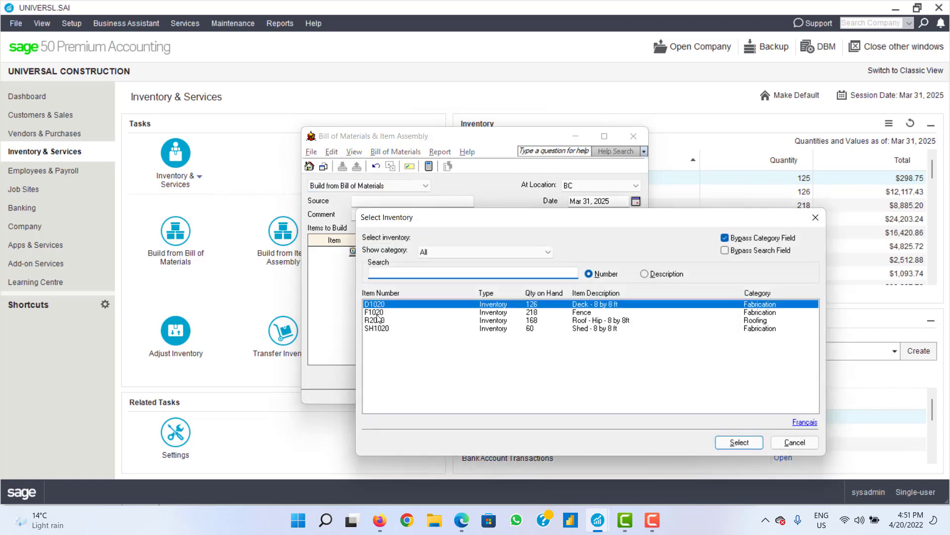
key(Down)
click(755, 447)
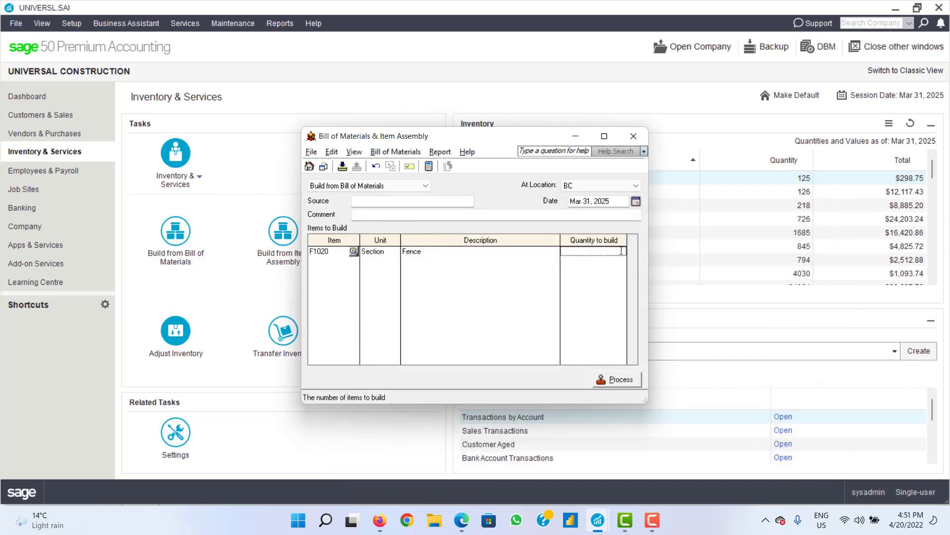
text(5)
Step: Enter Inventory as the source of the fence build, process it and close the build window
click(613, 382)
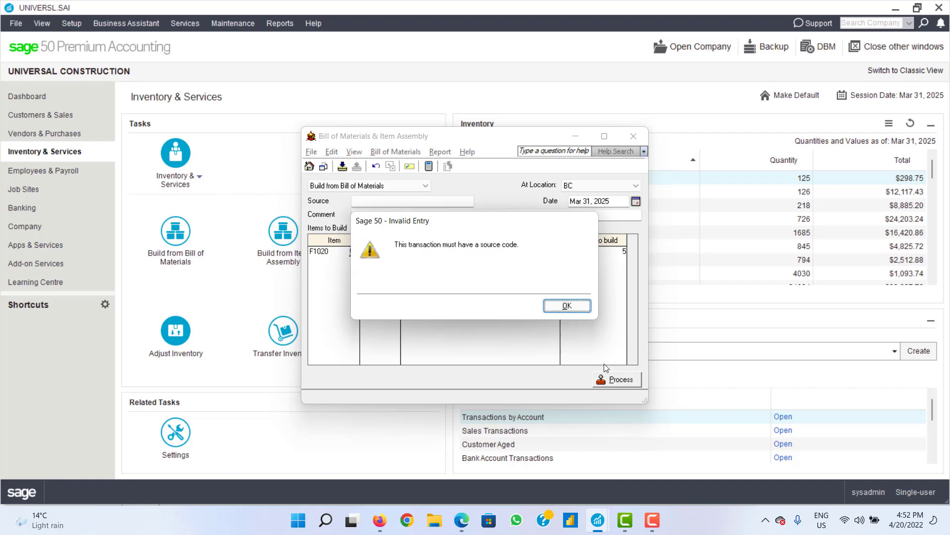
click(567, 305)
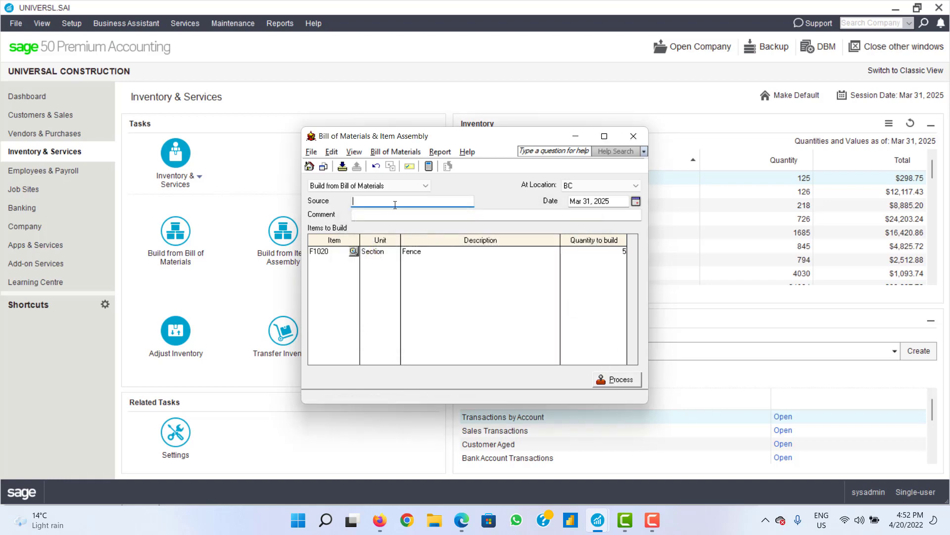
text(Fence)
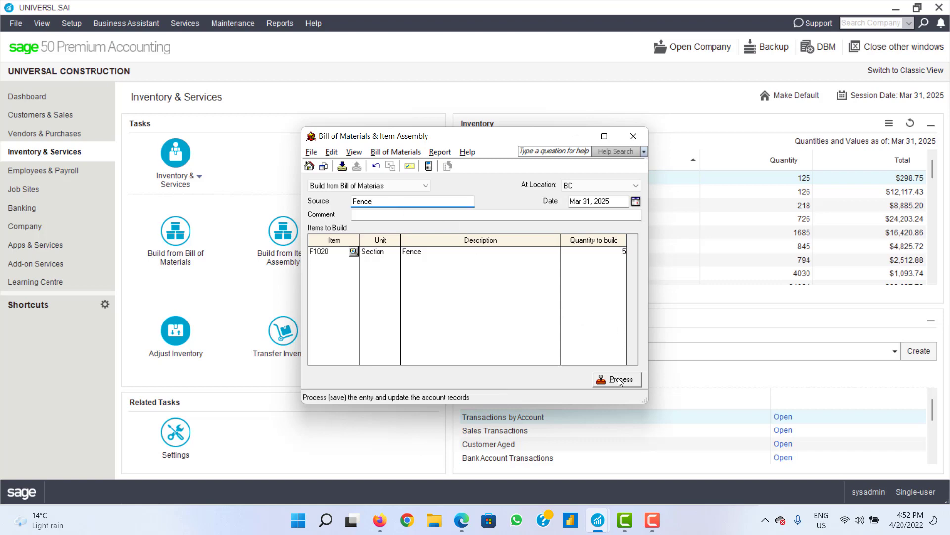
key(BackSpace)
key(BackSpace)
key(BackSpace)
key(BackSpace)
key(BackSpace)
text(Inventory)
click(618, 379)
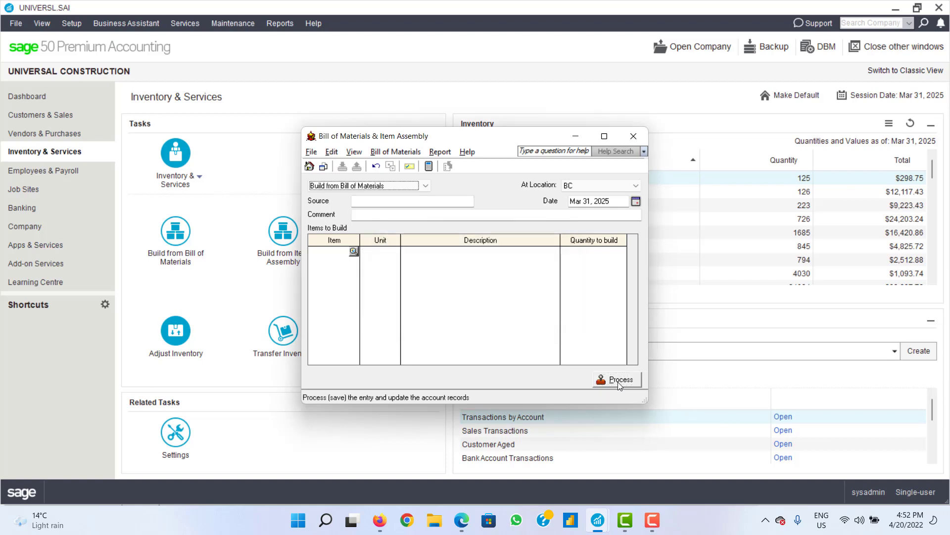
click(631, 138)
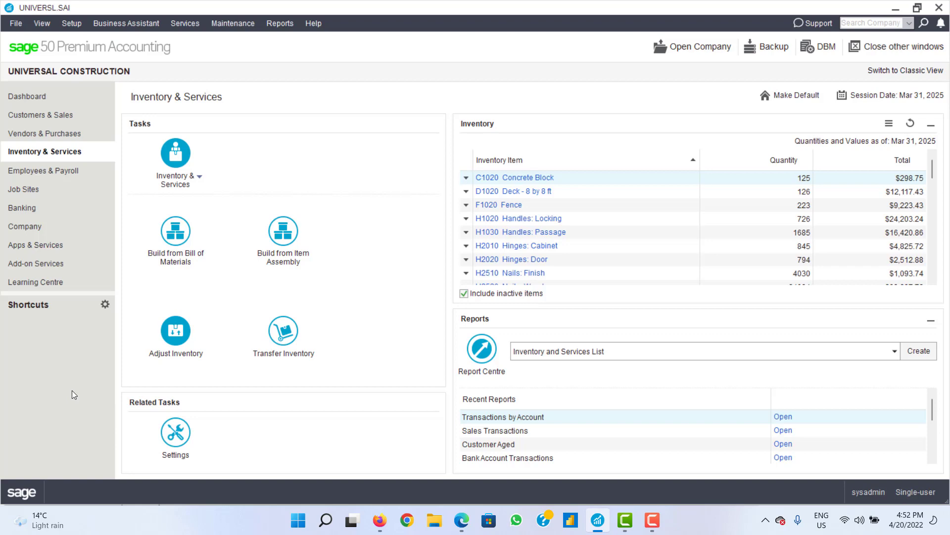
Step: View the blank item assembly form and the blank purchase invoice form, closing each without entries
click(291, 260)
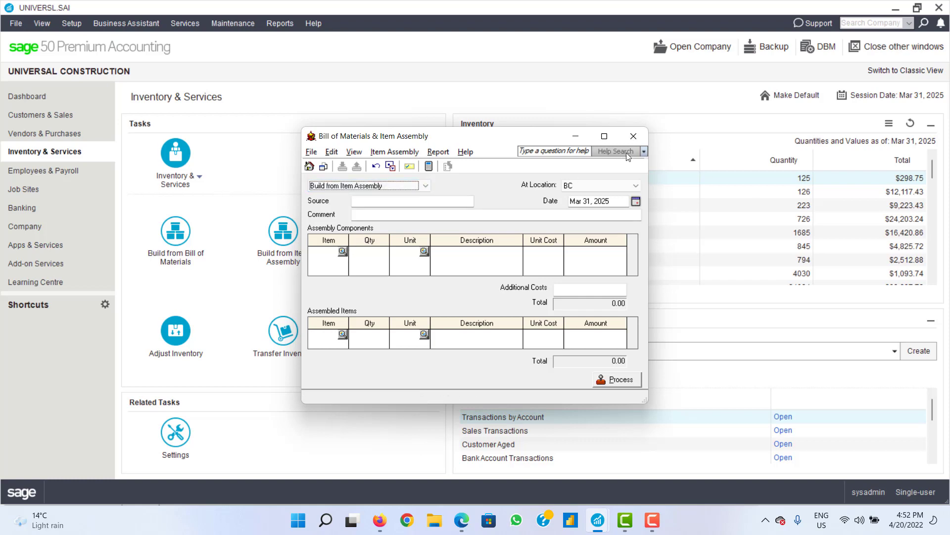
click(634, 136)
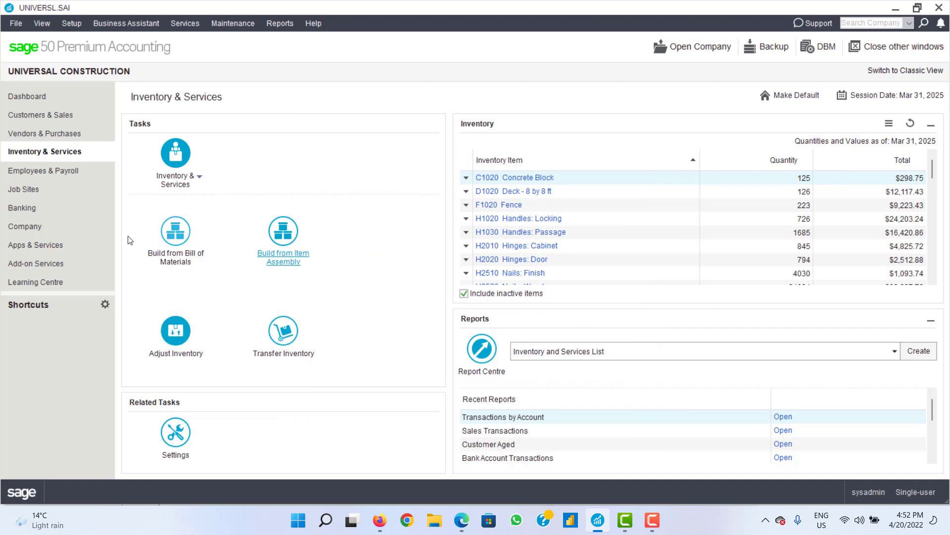
click(38, 136)
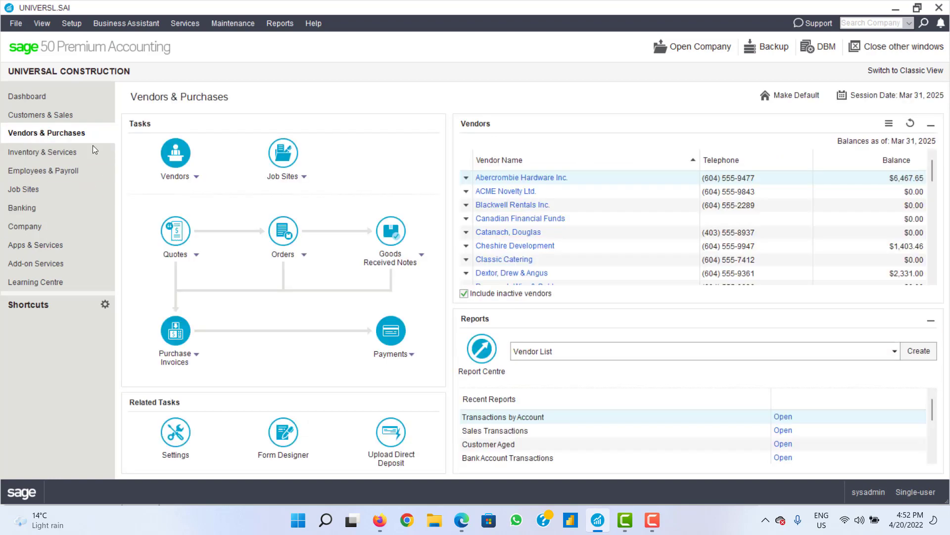
click(172, 338)
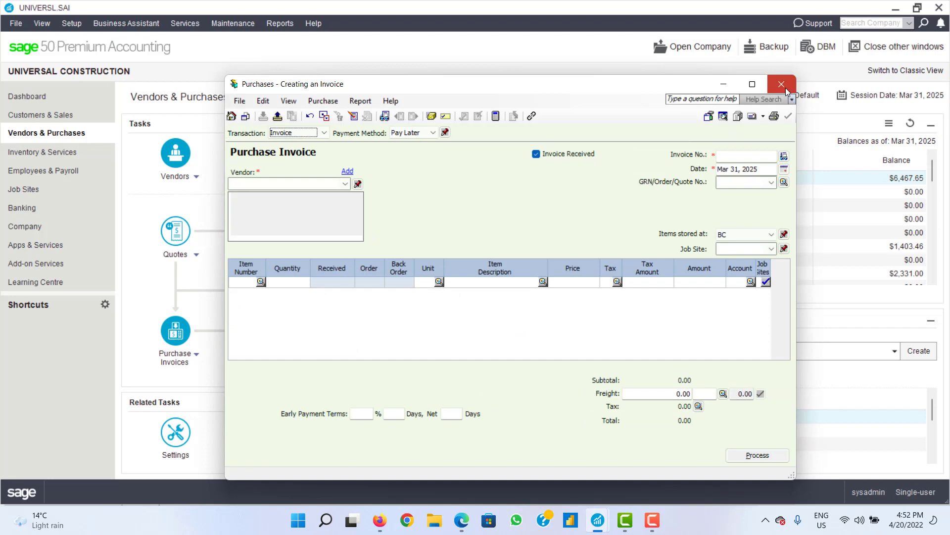
key(Escape)
Step: Review the inventory items and quantities on hand from a blank sales invoice, then close it and return to Inventory & Services
click(26, 114)
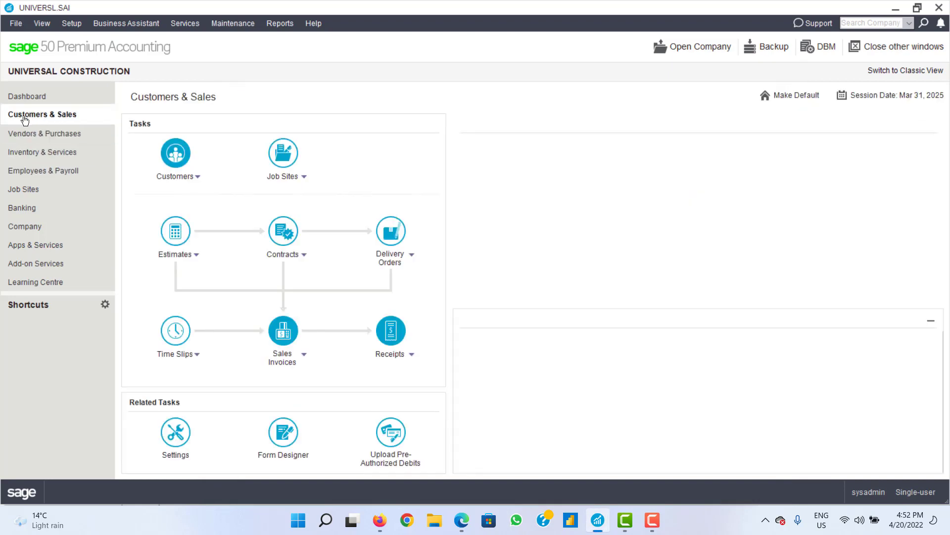
click(283, 331)
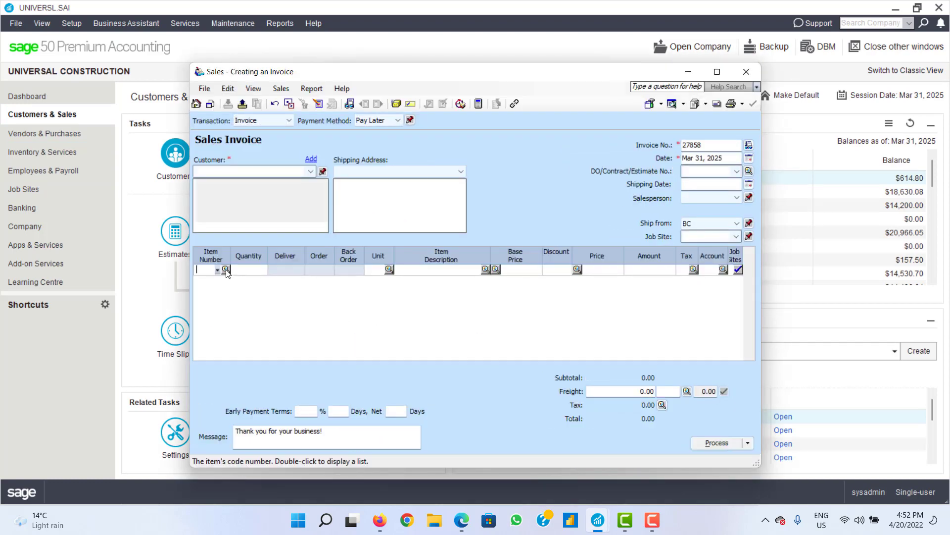
click(226, 269)
click(269, 272)
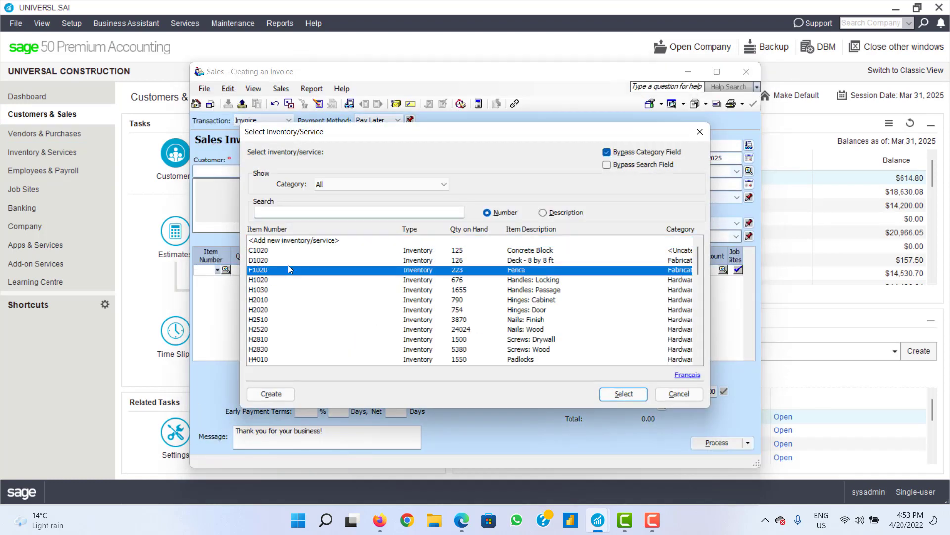
click(291, 265)
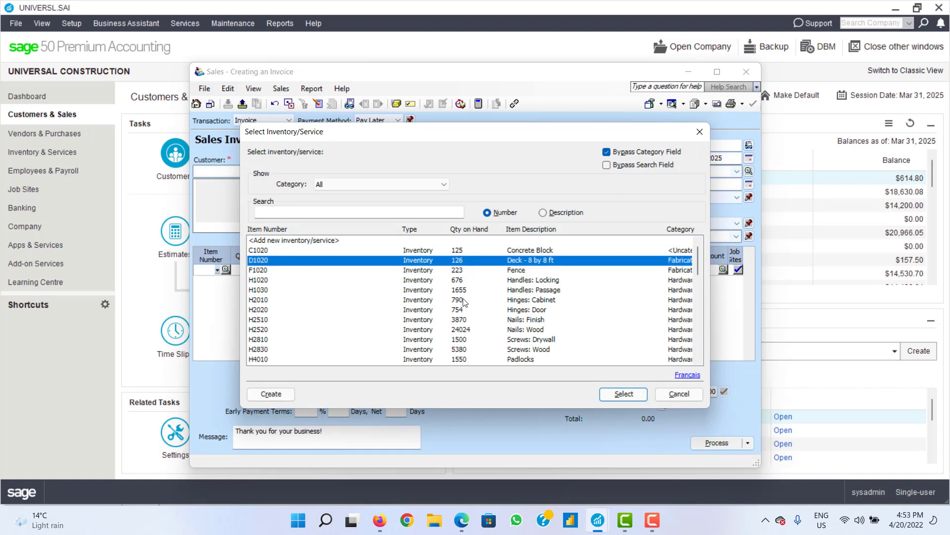
scroll(465, 301, down, 2)
scroll(464, 301, down, 4)
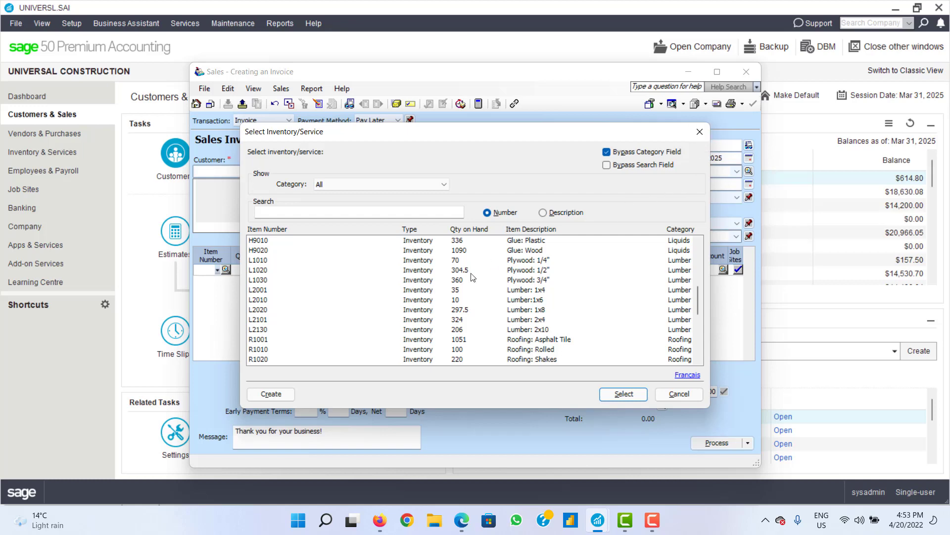
scroll(450, 295, down, 2)
scroll(450, 295, down, 3)
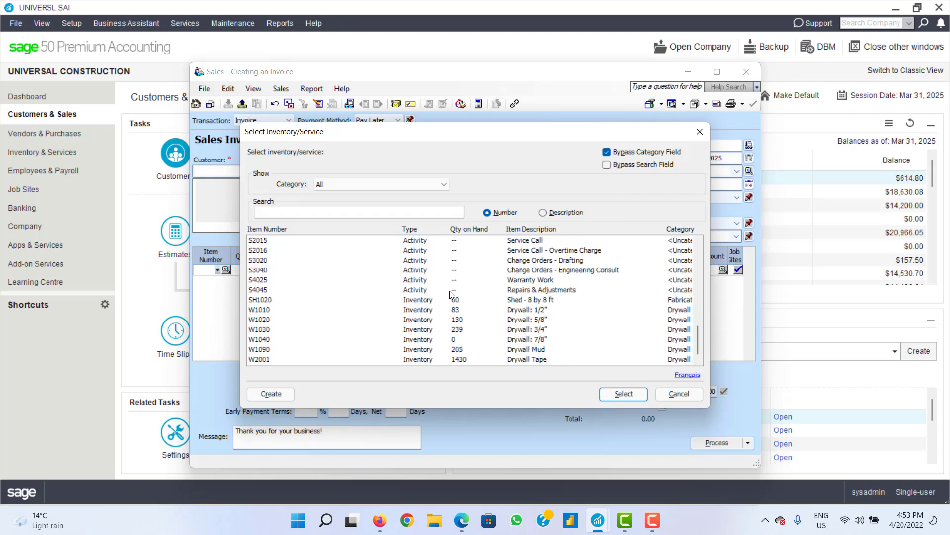
click(703, 132)
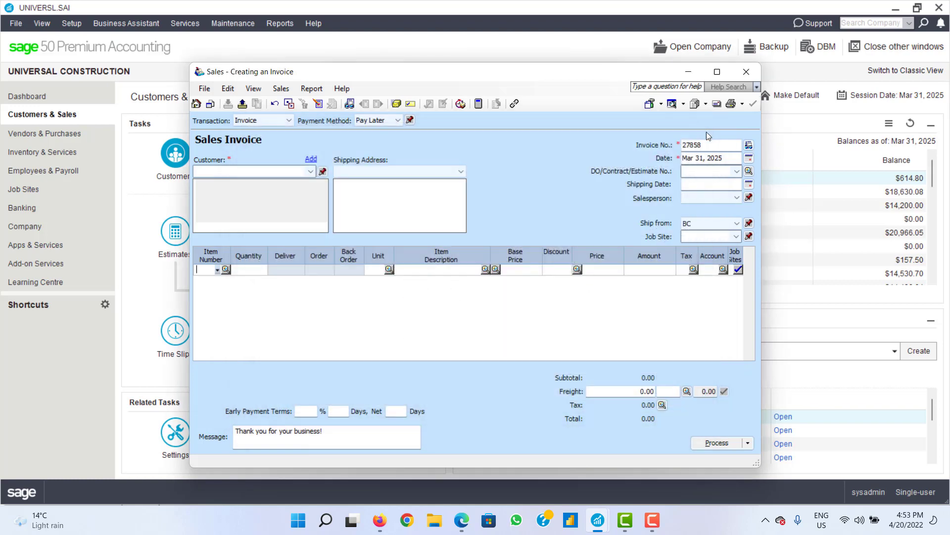
click(748, 72)
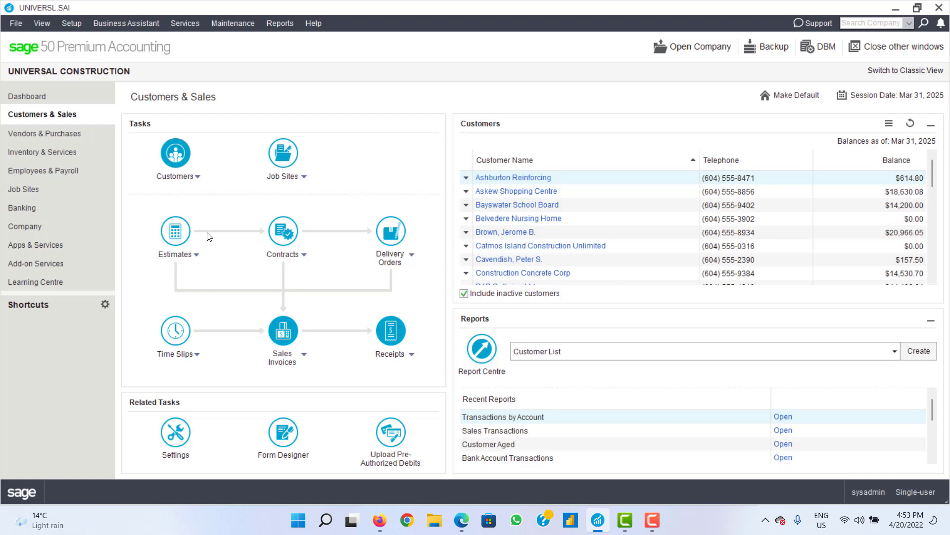
click(42, 152)
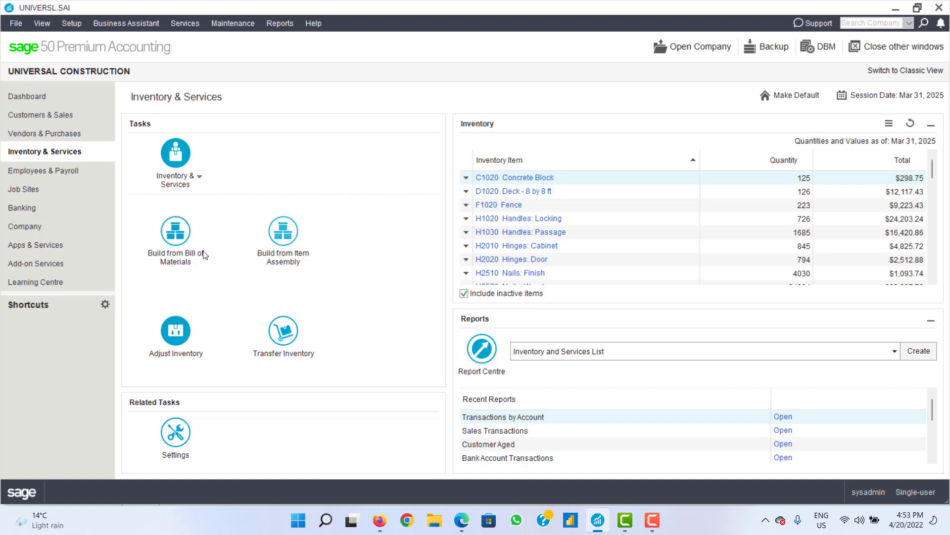
Step: Start an expense payment by cheque in the Banking module and choose Roxborough Paints as the payee
click(35, 212)
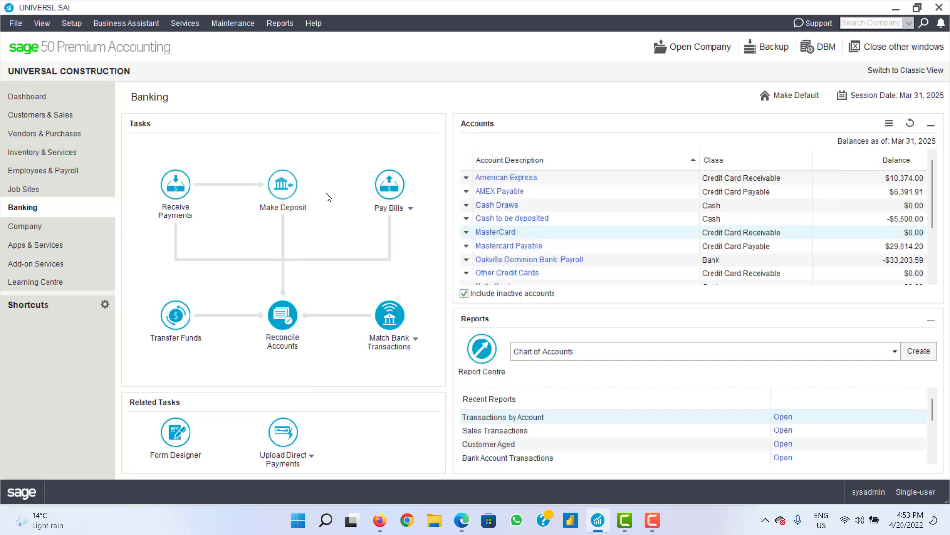
click(408, 211)
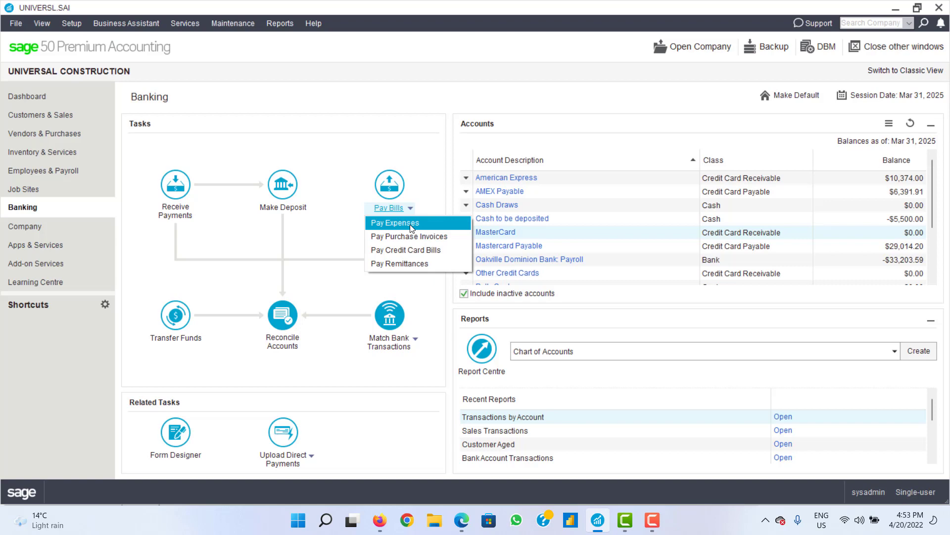
click(410, 224)
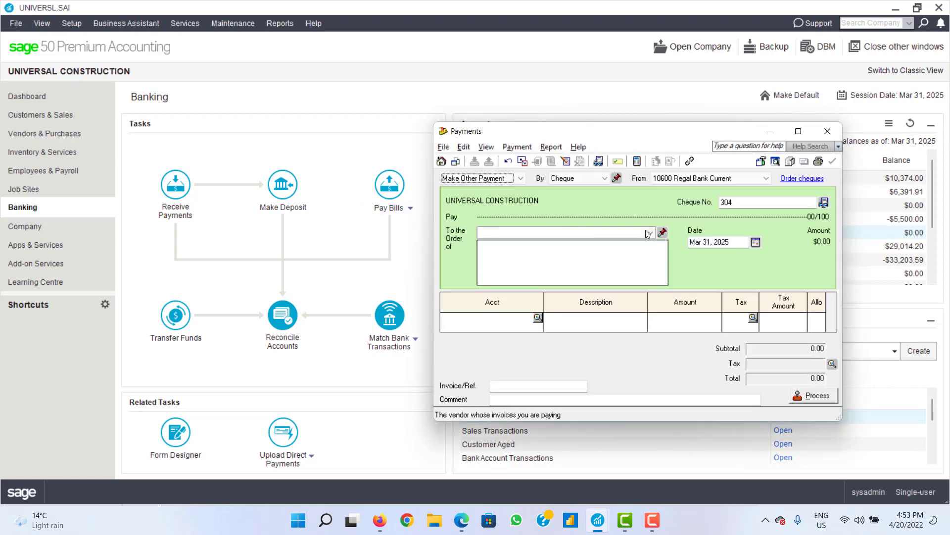
click(648, 233)
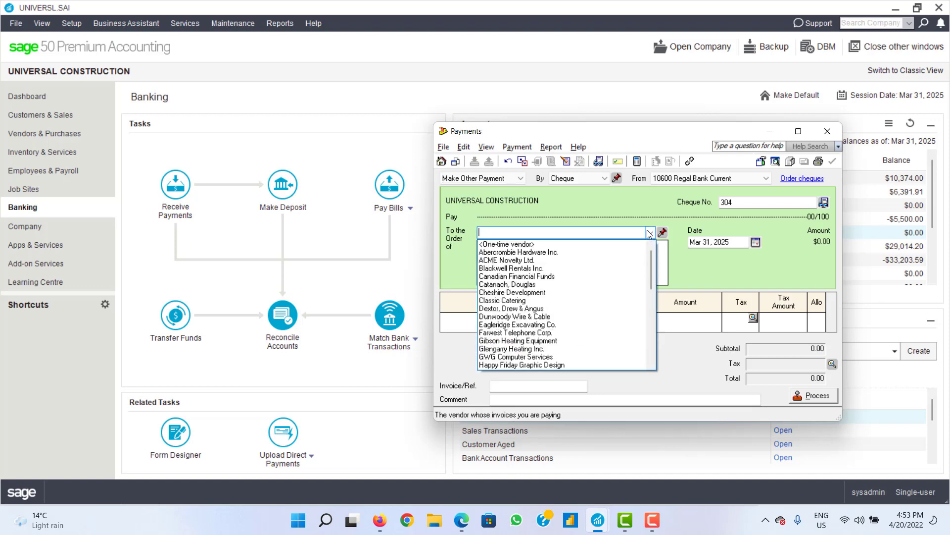
click(649, 233)
click(650, 232)
scroll(609, 277, down, 5)
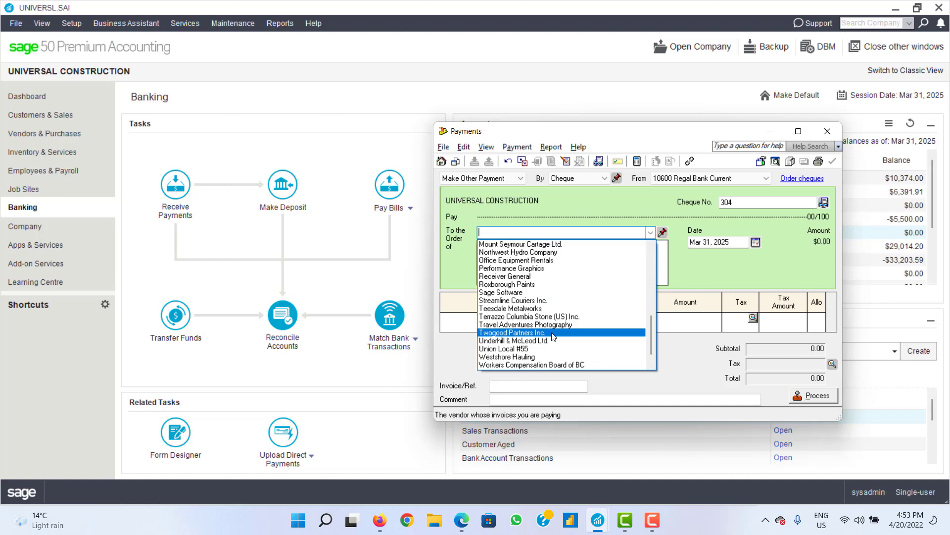
click(562, 290)
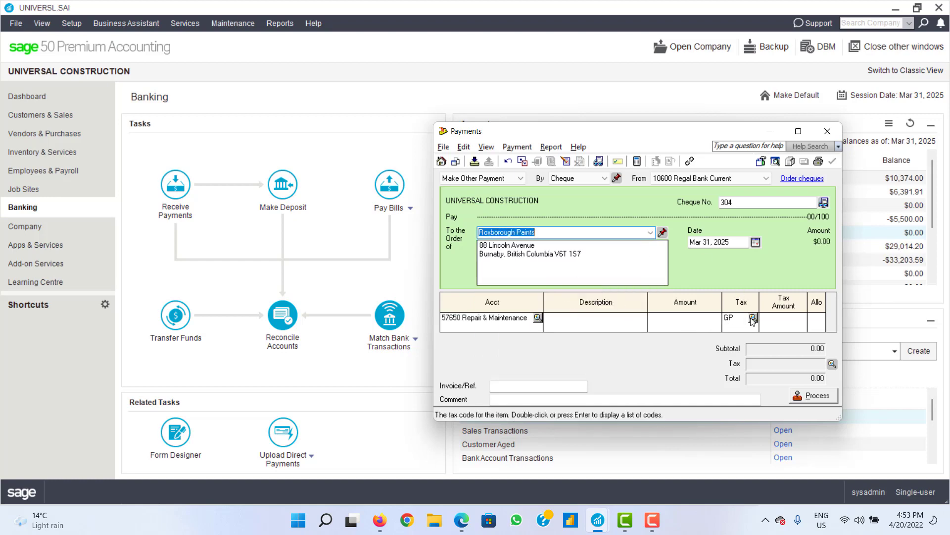
Step: Enter an amount of 5,456,354 on the Repair & Maintenance line, keeping tax code GP - GST 5%, PST 7%
click(713, 318)
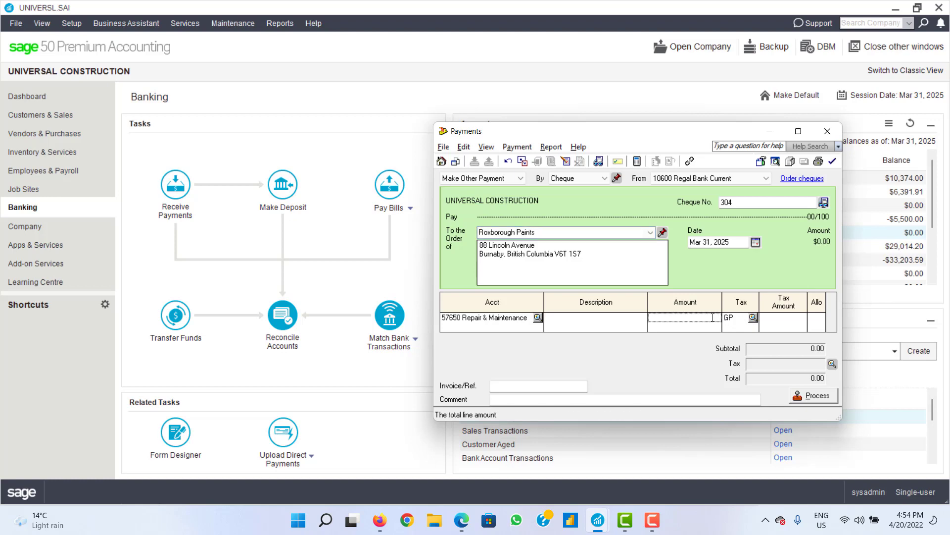
text(5456354)
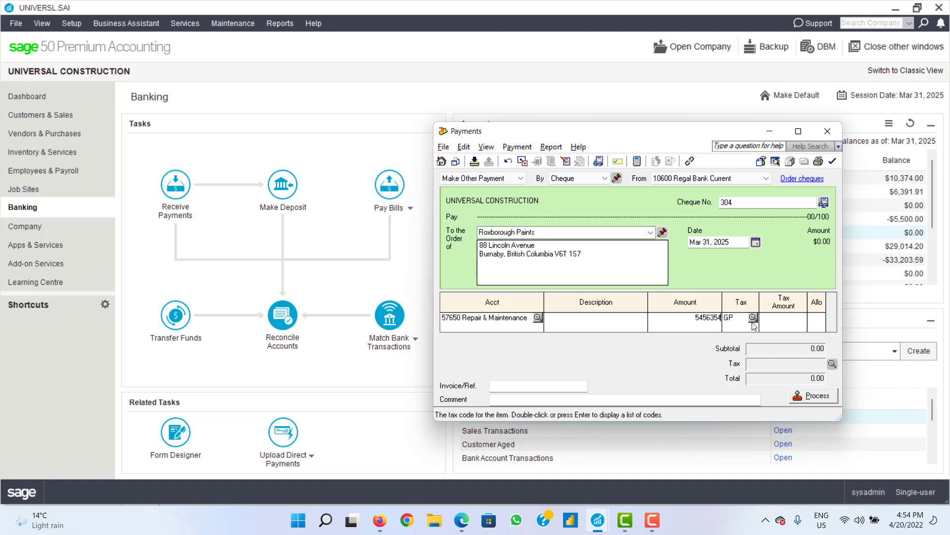
click(753, 319)
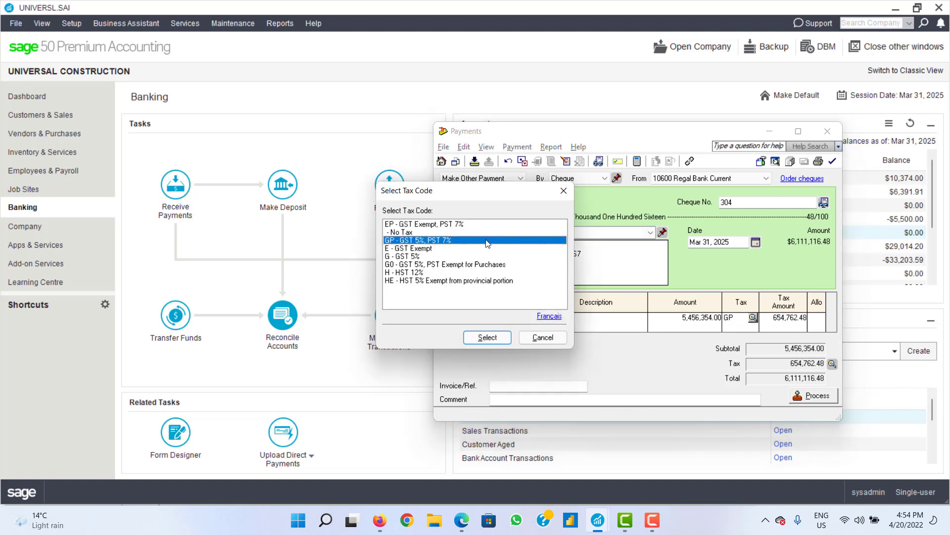
click(488, 337)
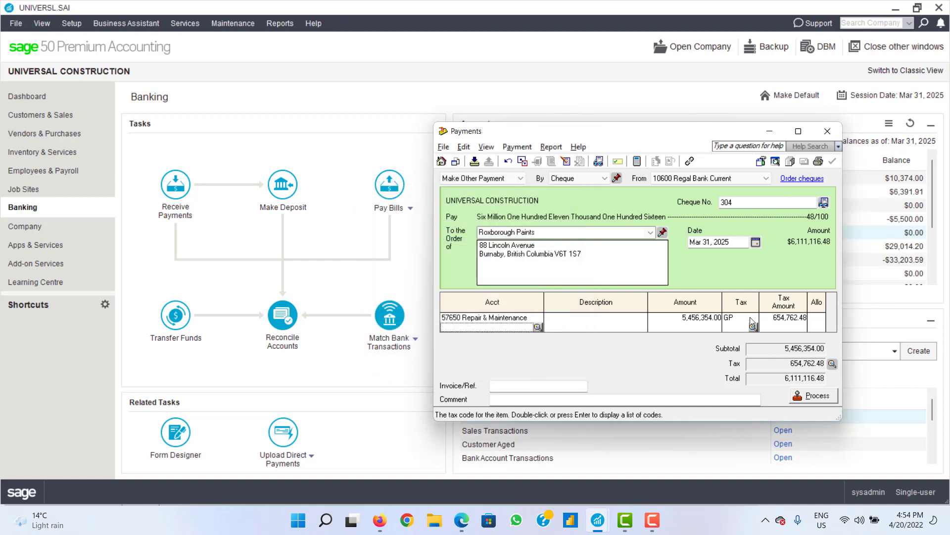
click(739, 318)
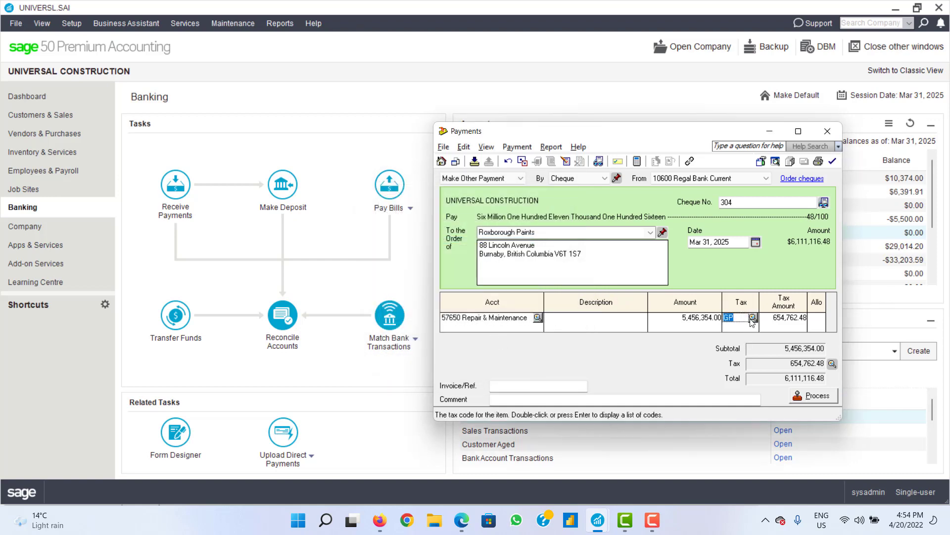
click(753, 318)
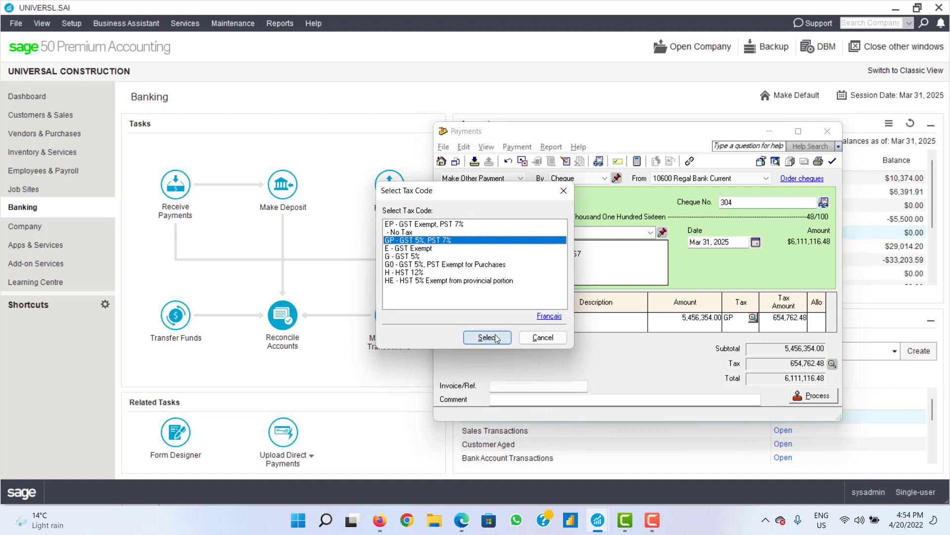
click(564, 191)
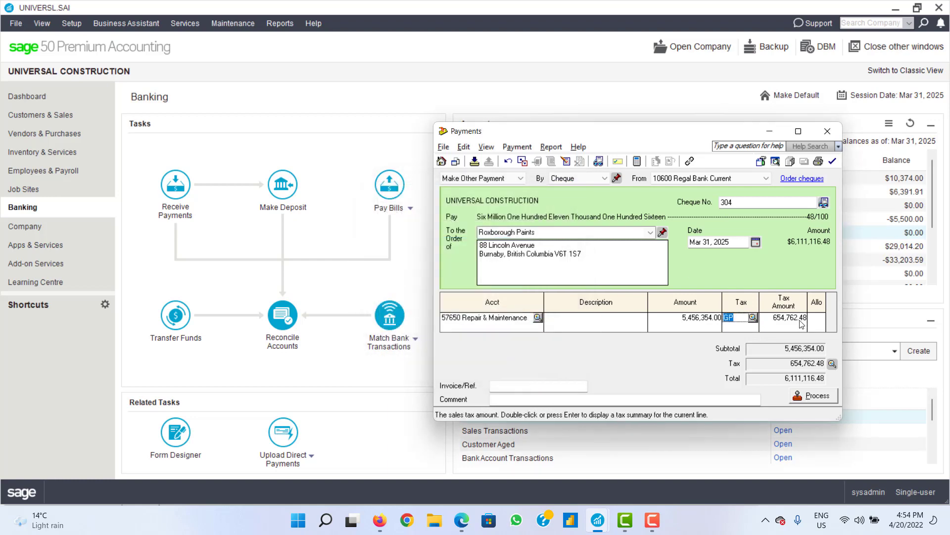
click(818, 321)
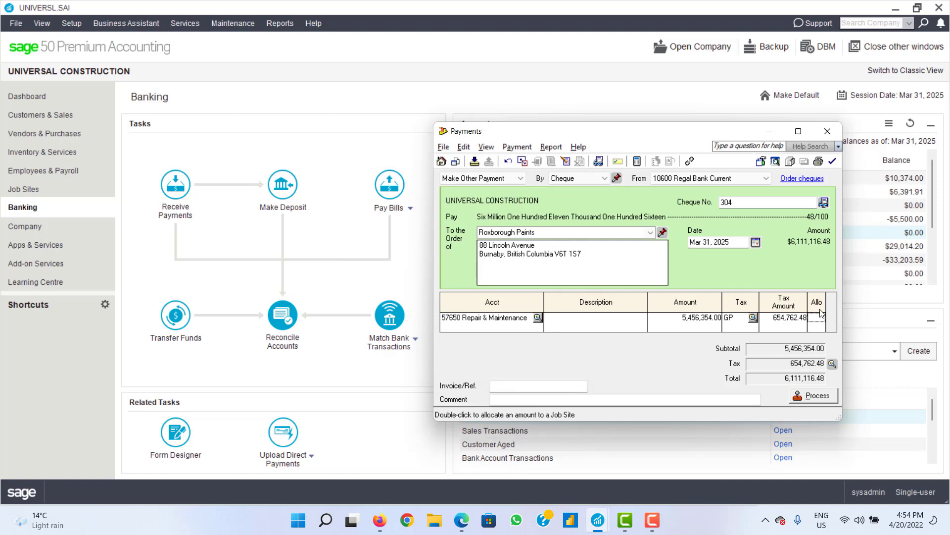
mouse_move(825, 296)
mouse_down()
mouse_move(840, 295)
mouse_move(829, 295)
mouse_up()
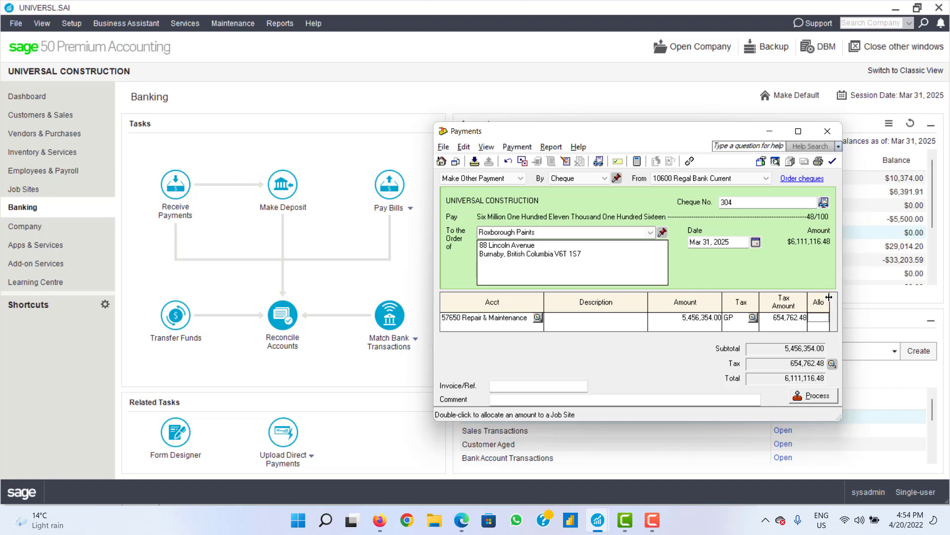
Step: Switch the paying bank account to 10550 Regal Bank Savings and back to 10600 Regal Bank Current
click(762, 179)
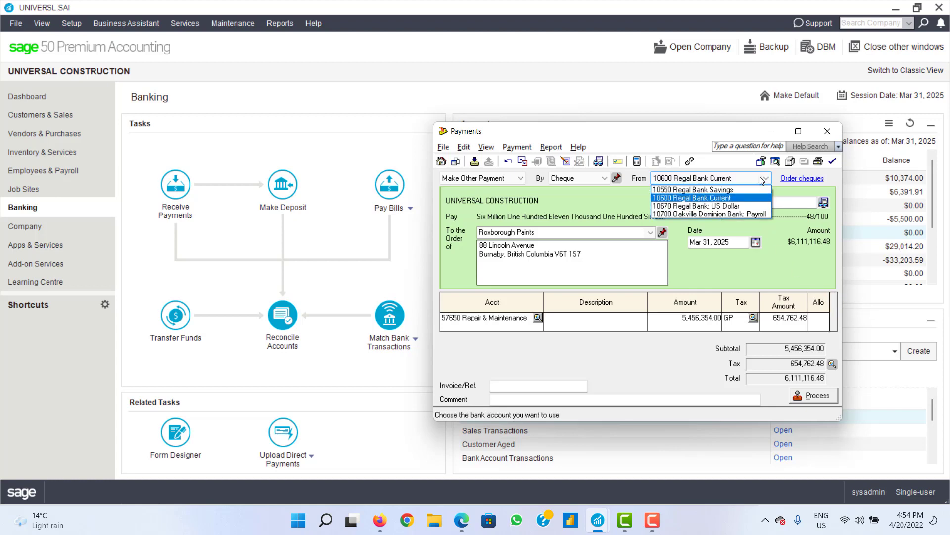
click(750, 189)
click(755, 177)
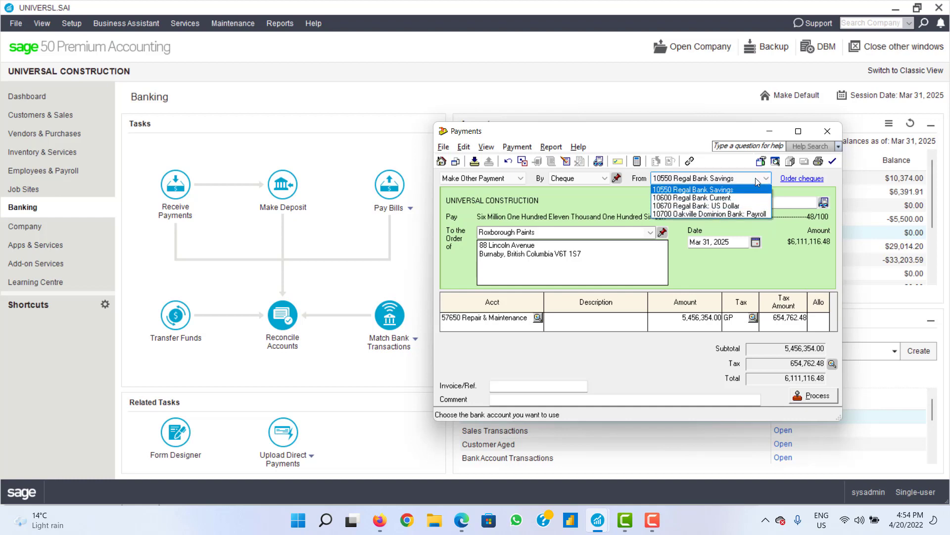
click(748, 197)
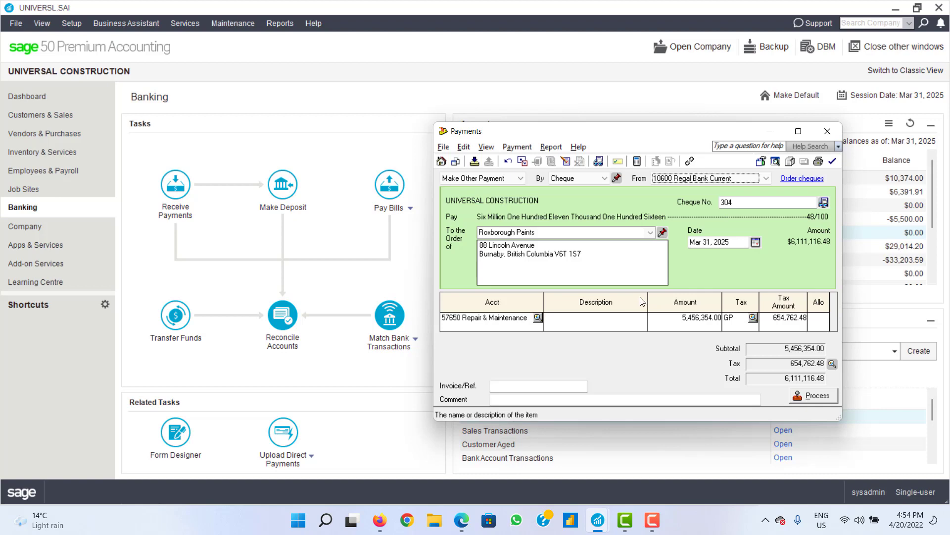
Step: Enter "Electricity bill" as the description of the payment line
click(633, 317)
text(E)
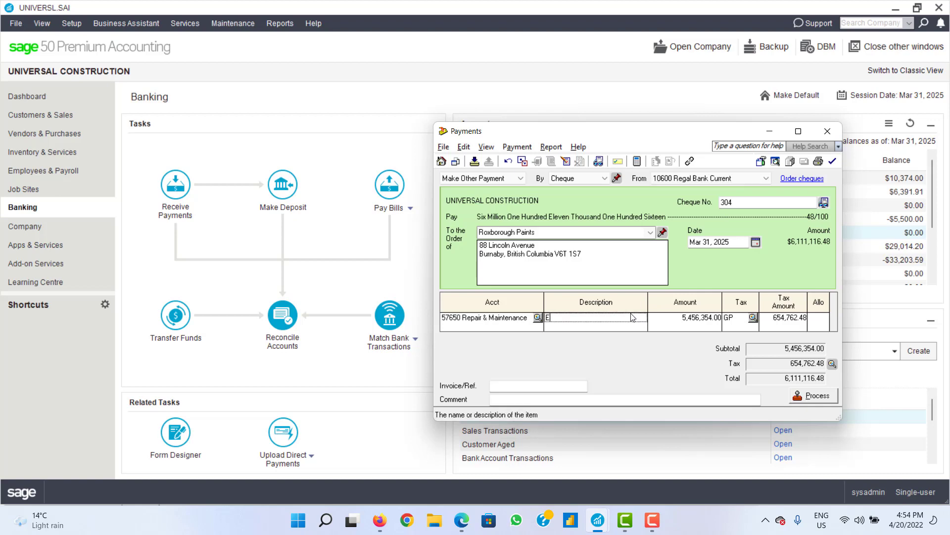
text(lectricity bill)
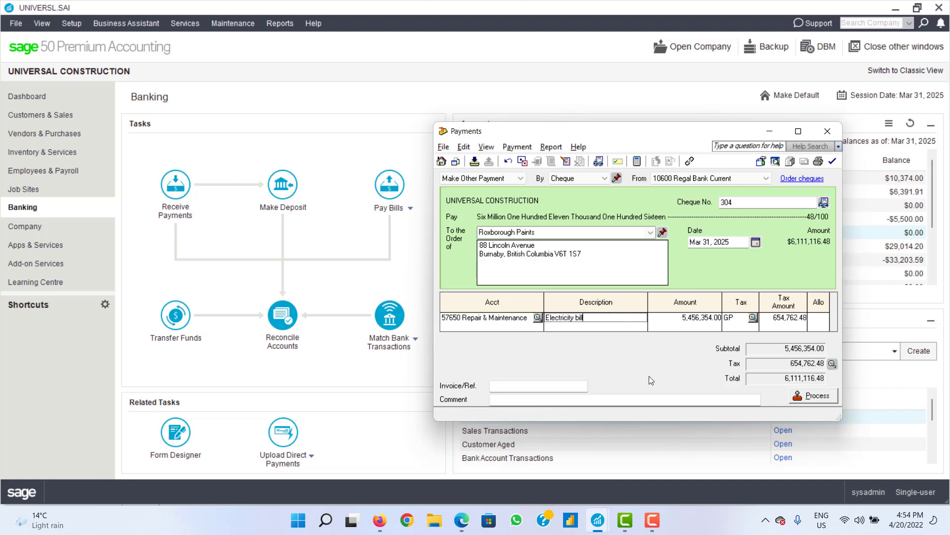
Step: Start creating a new expense account for the payment line, numbered 50333 and named Electricity Bill
click(535, 317)
click(537, 316)
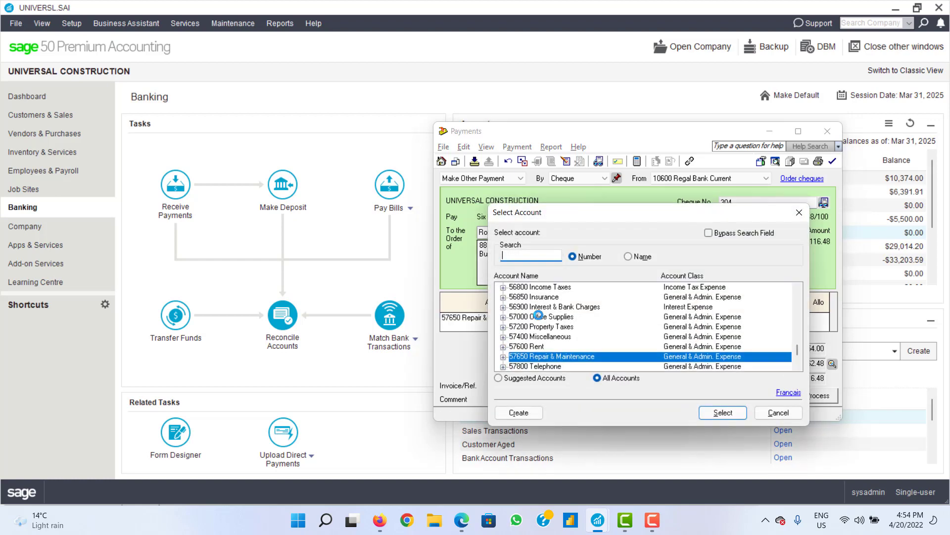
scroll(601, 319, down, 4)
scroll(603, 321, up, 20)
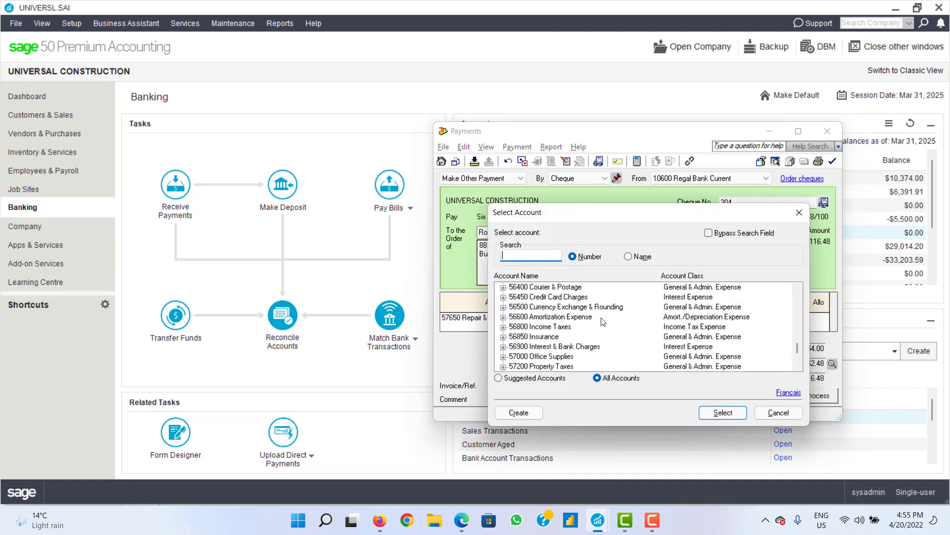
scroll(603, 321, up, 12)
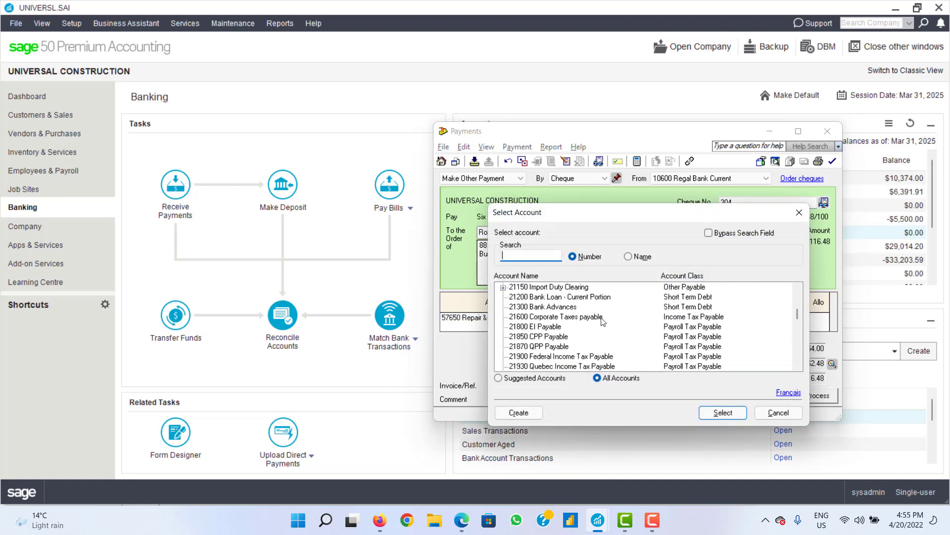
click(514, 411)
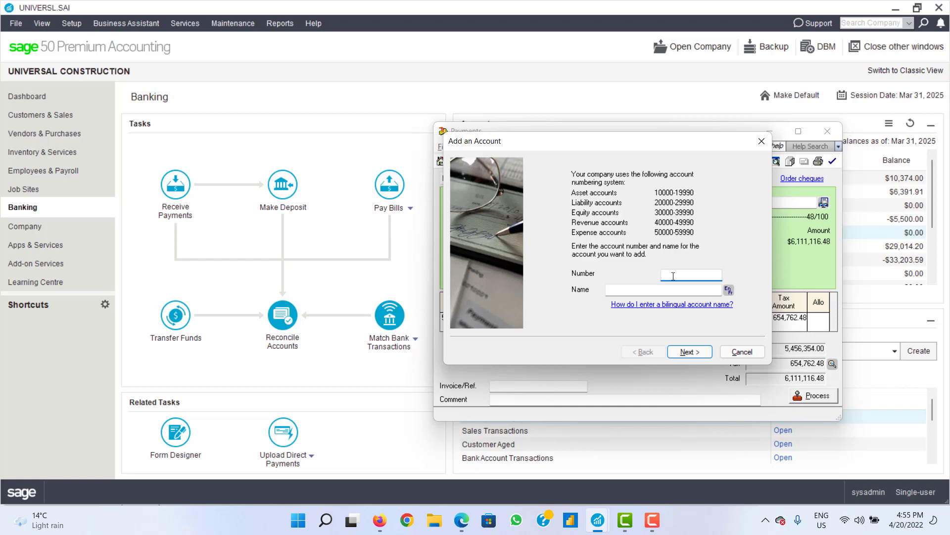
text(50333)
click(656, 287)
text(Electricity Bill)
click(689, 352)
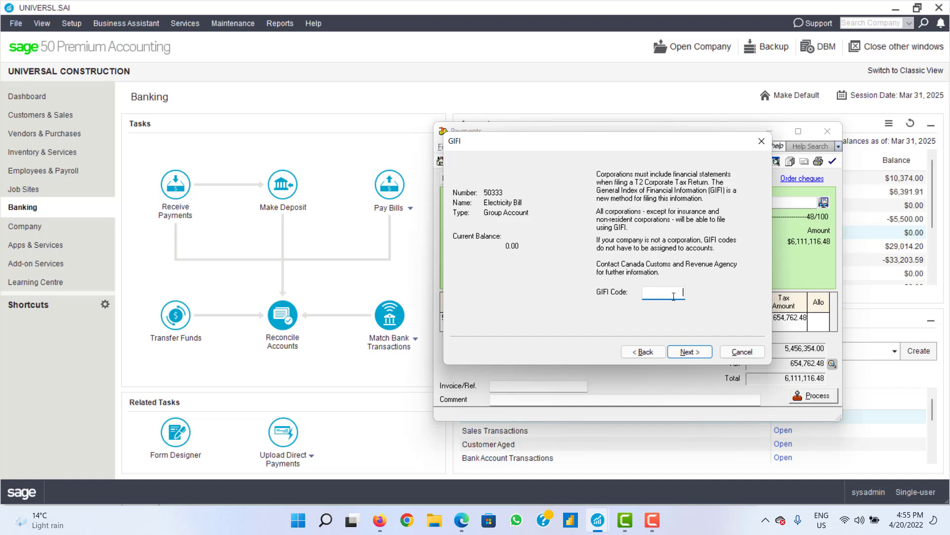
Step: Assign GIFI code 5545 to the new account and leave its balance out of any subtotal
text(5545)
click(682, 351)
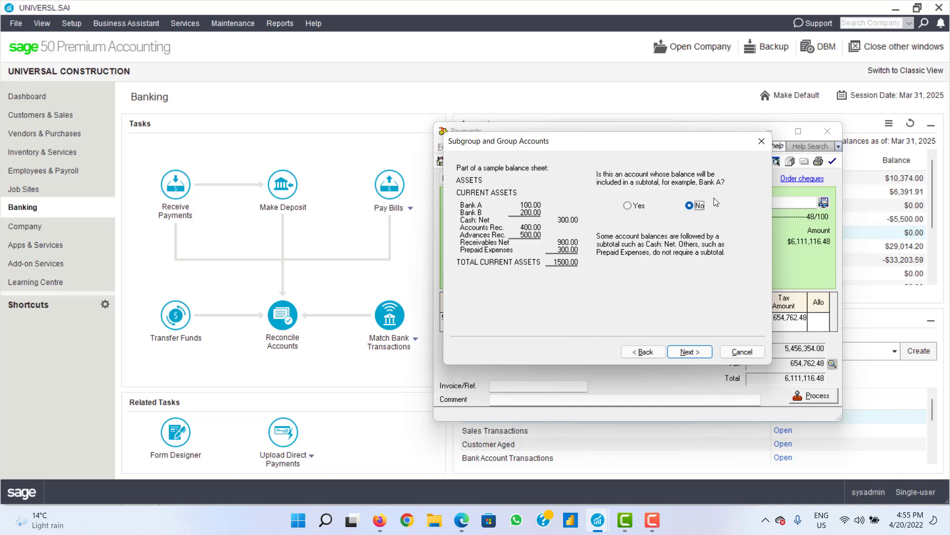
click(683, 351)
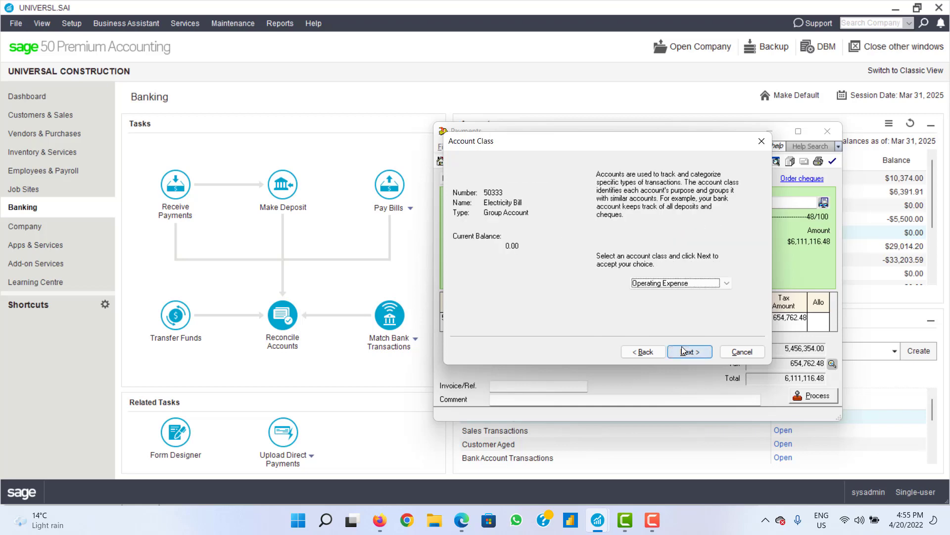
Step: Set the new account's class to General & Admin. Expense
click(696, 283)
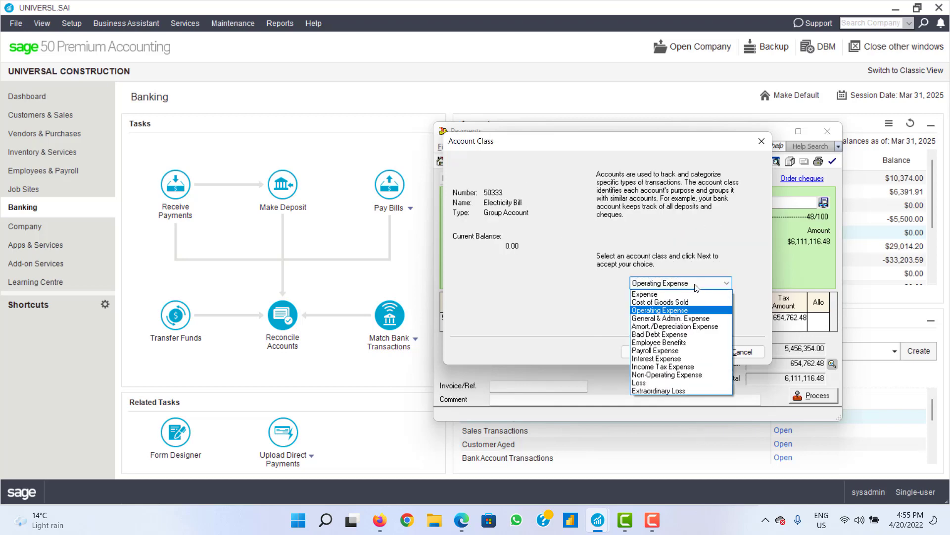
click(695, 285)
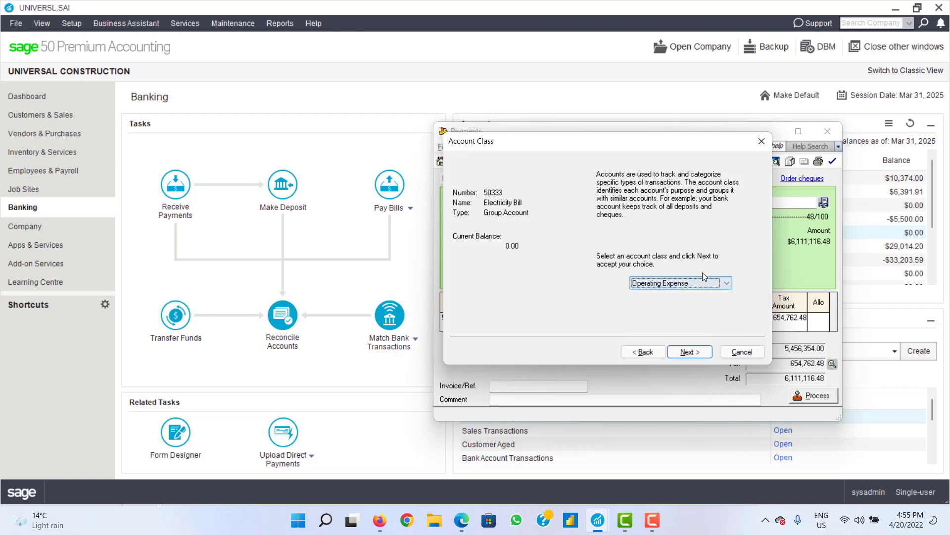
click(703, 281)
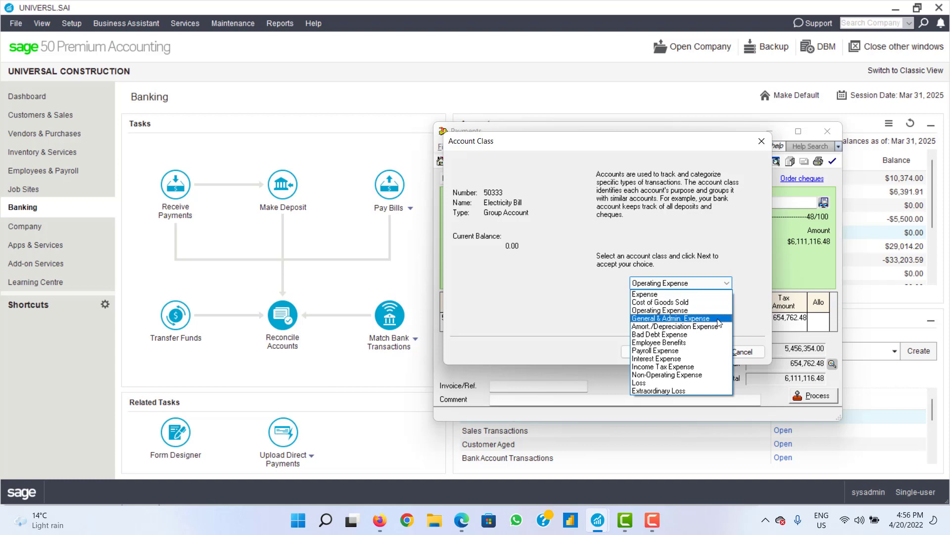
click(718, 320)
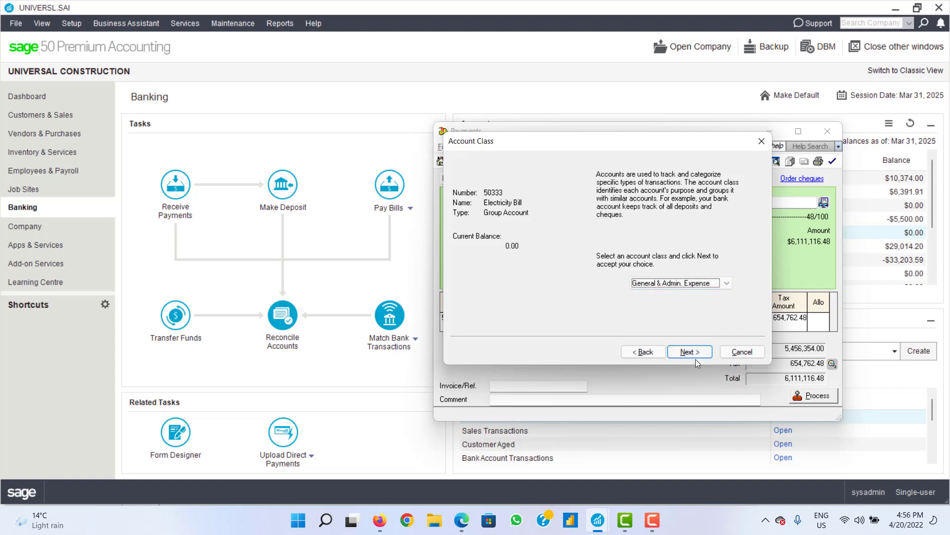
click(691, 354)
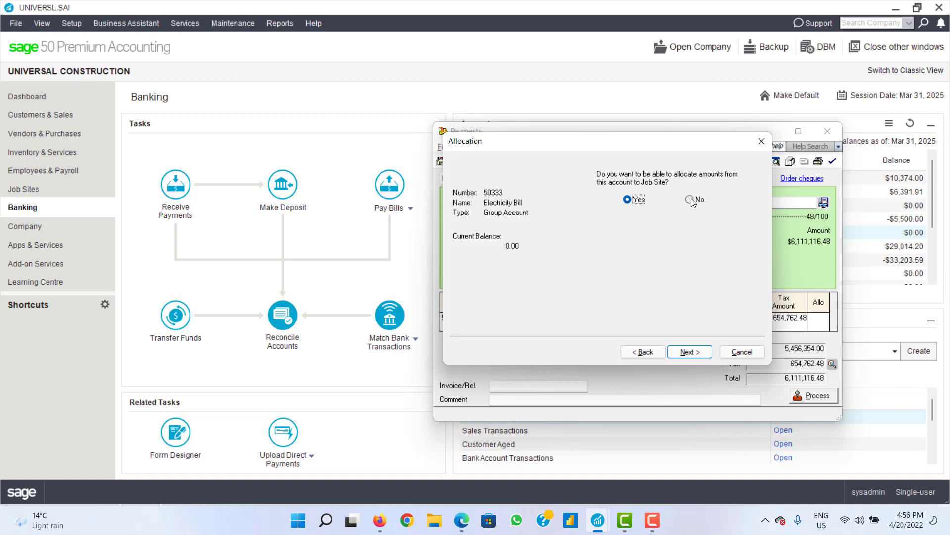
Step: Omit the account from financial statements at zero balance, leave budgeting off and finish creating it
click(689, 349)
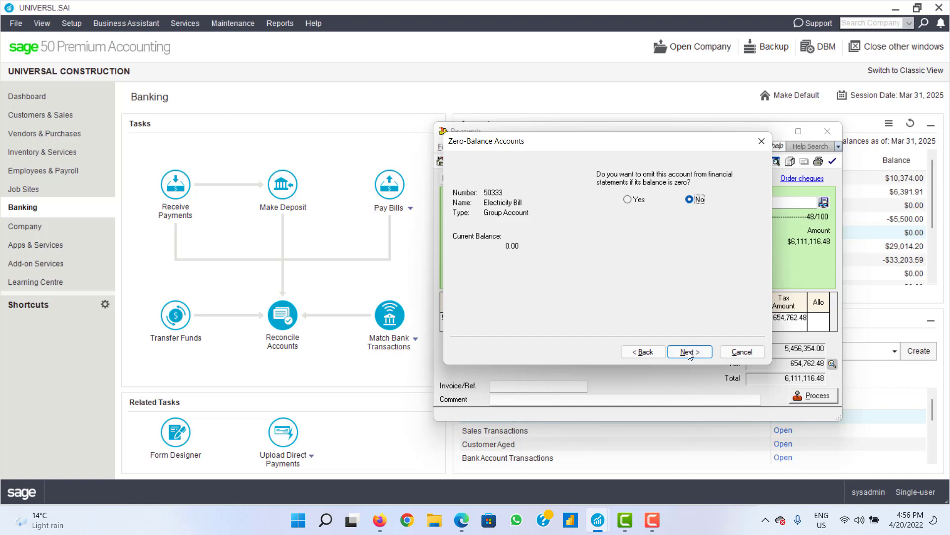
click(631, 202)
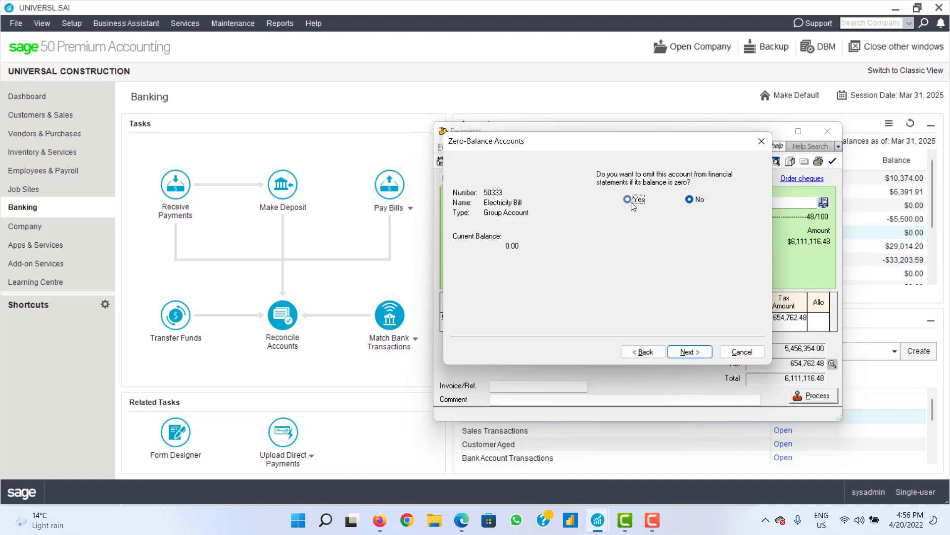
click(681, 352)
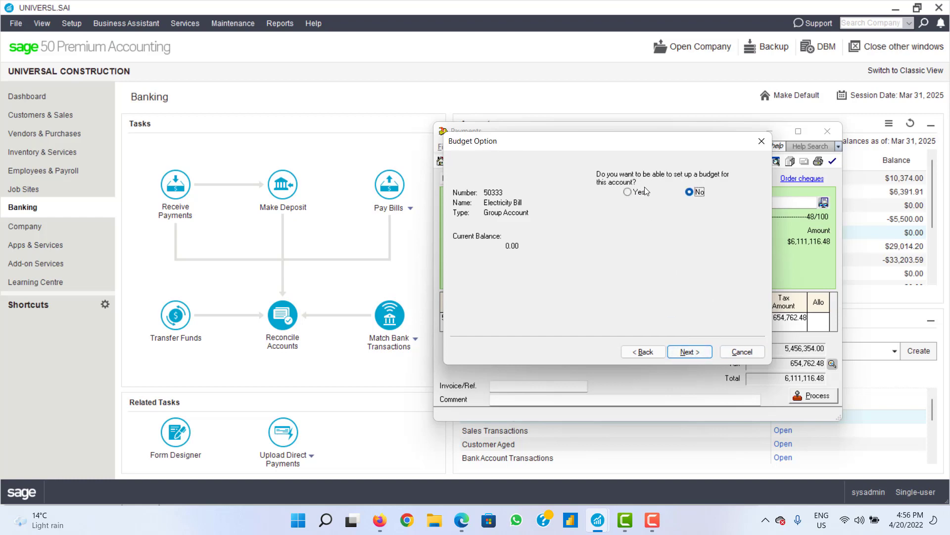
click(701, 350)
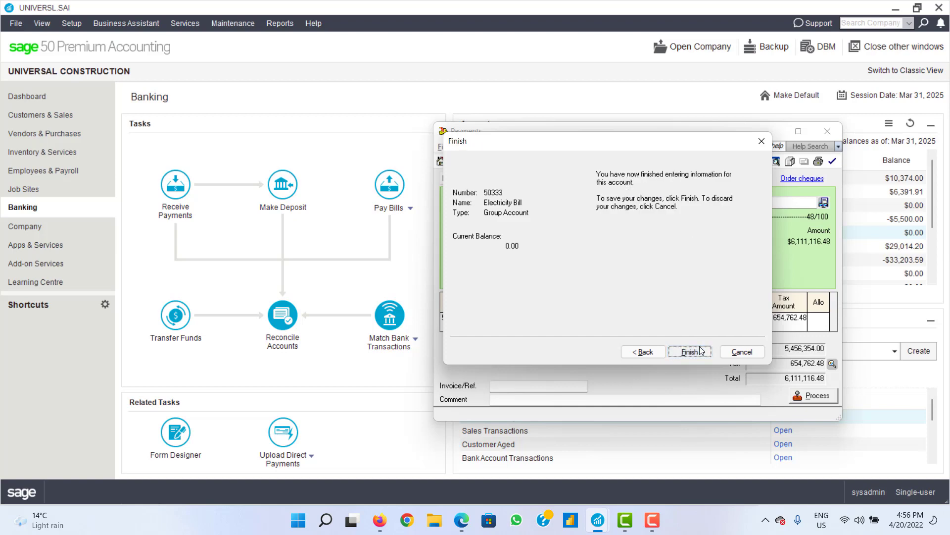
click(690, 352)
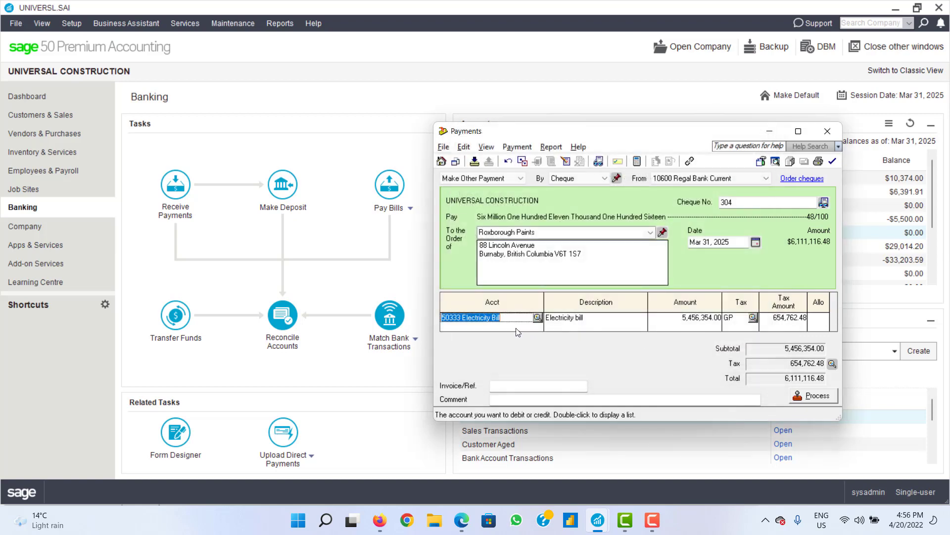
Step: Process the electricity bill payment to Roxborough Paints and close the payments window
key(Tab)
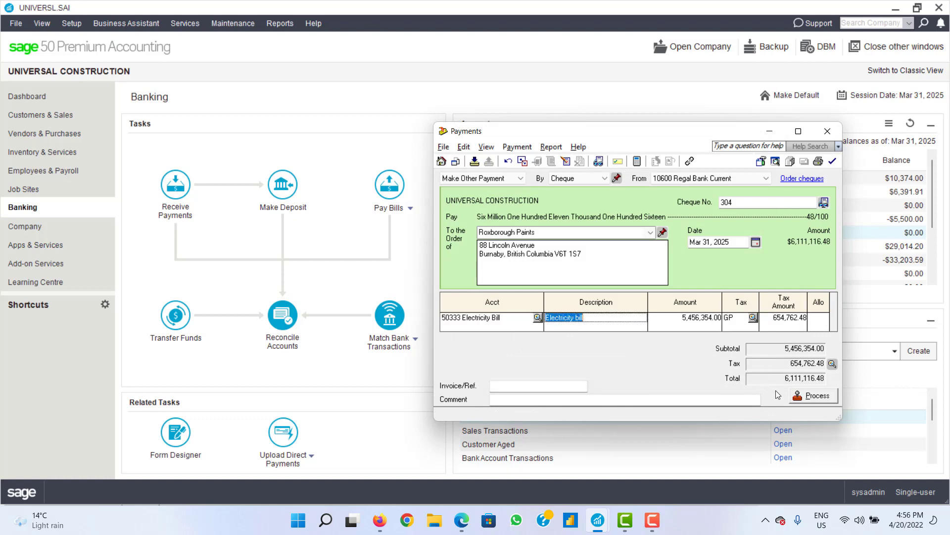
click(807, 399)
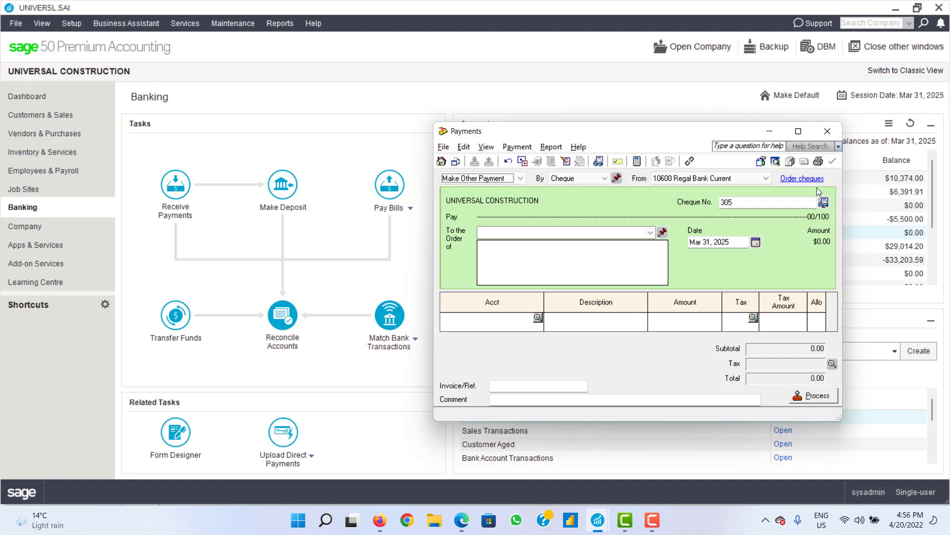
click(829, 128)
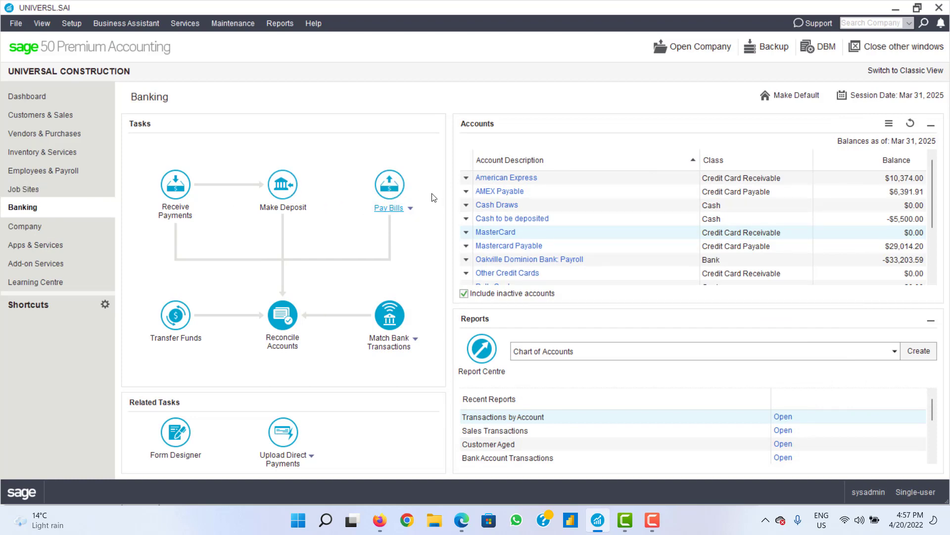
Step: View the blank remittance payment form from the bill payment options and close it without entering anything
click(410, 210)
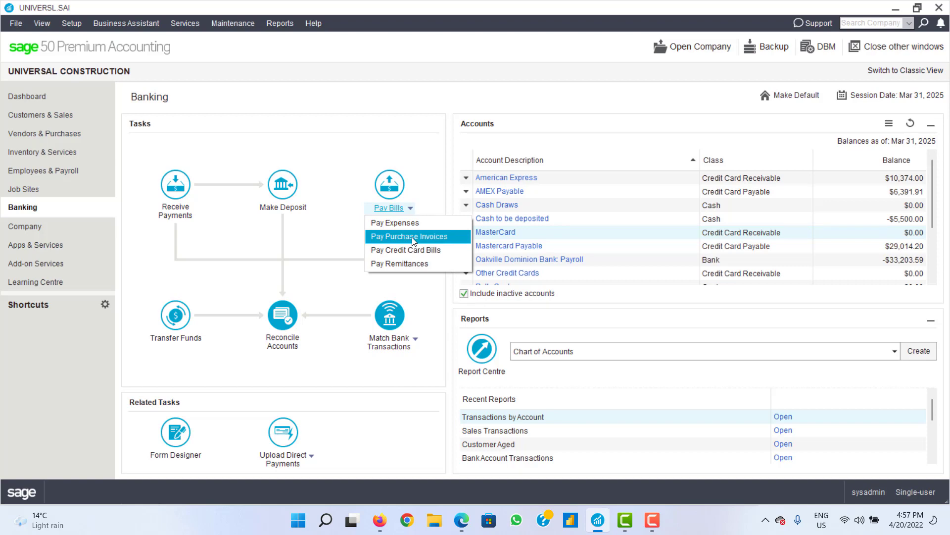
click(424, 263)
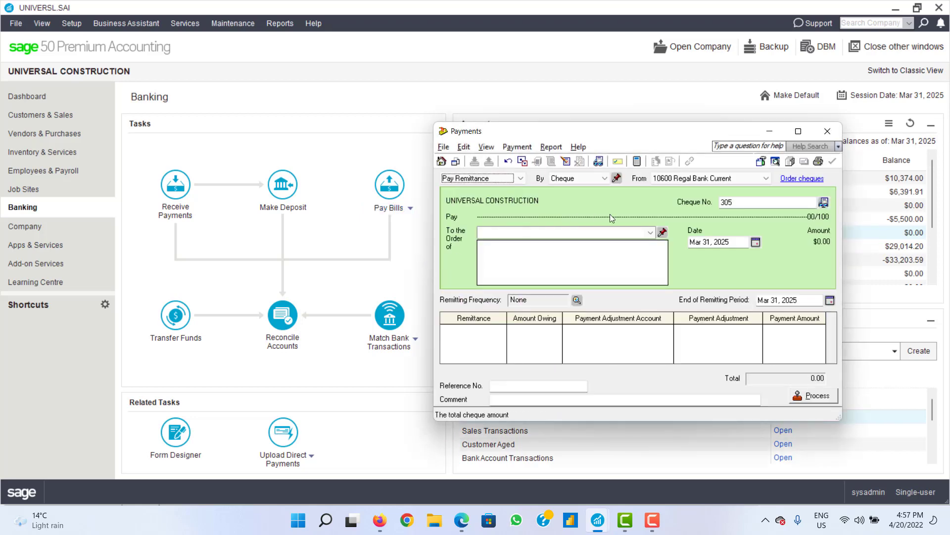
click(828, 131)
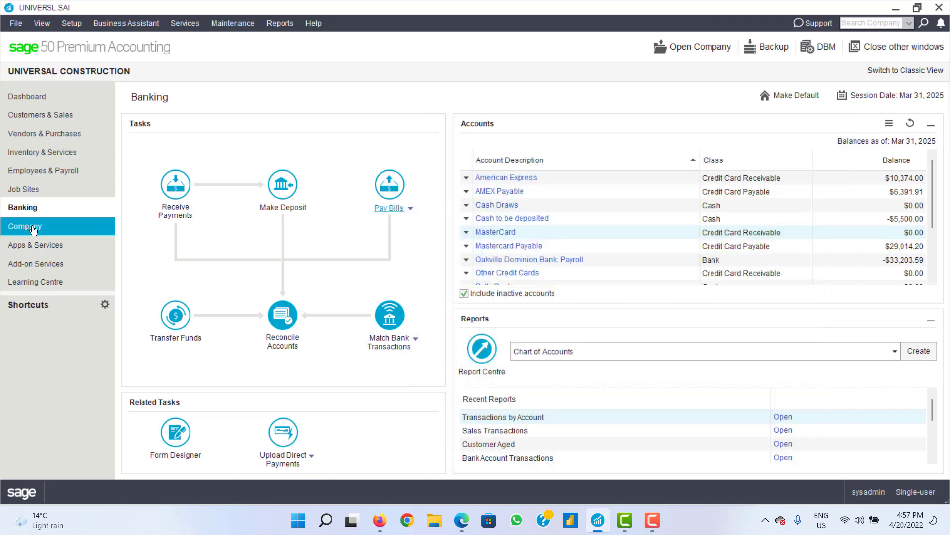
Step: Look at bank transaction matching and its bank account choices, and close the window without making a selection
click(394, 327)
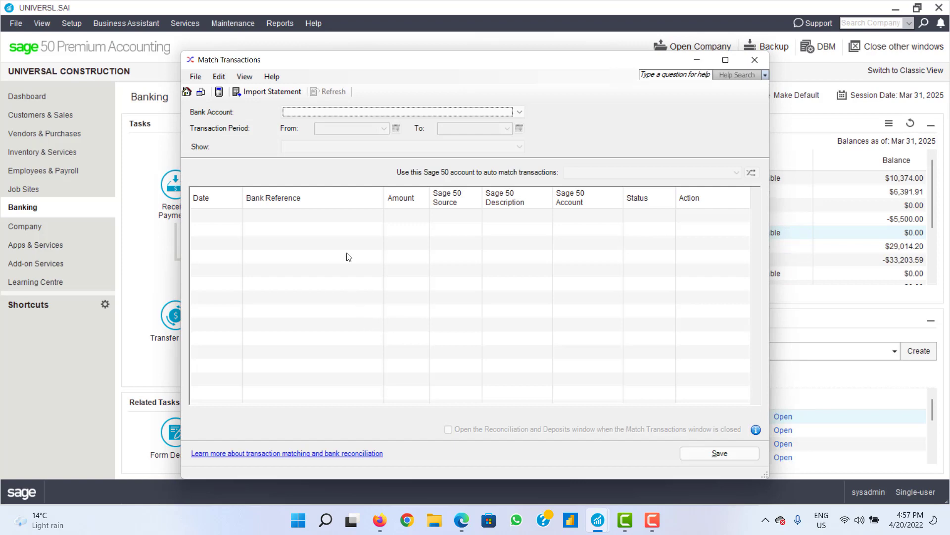
click(507, 116)
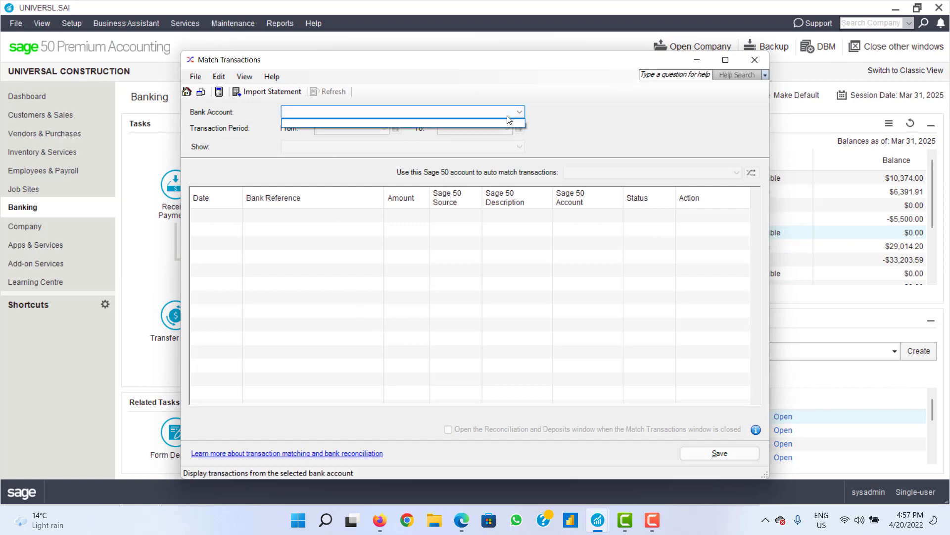
click(507, 116)
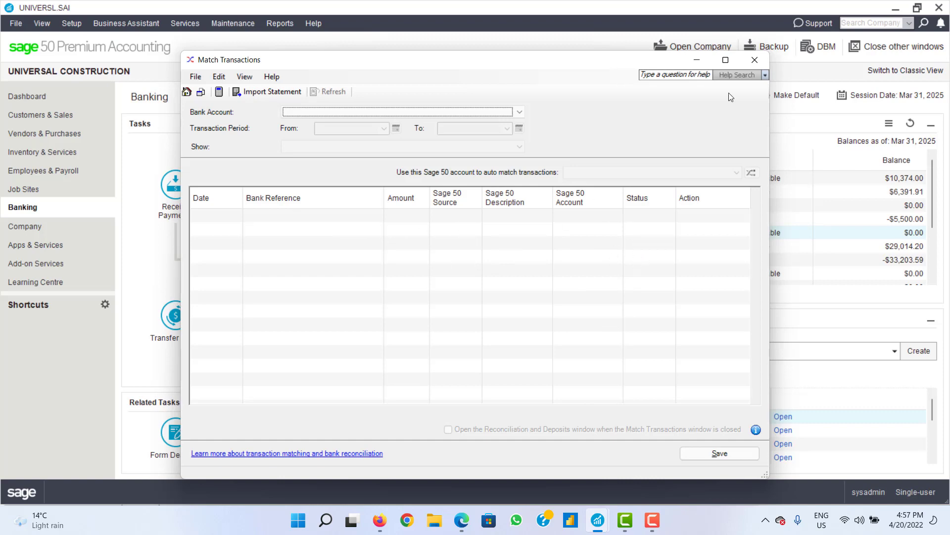
click(754, 60)
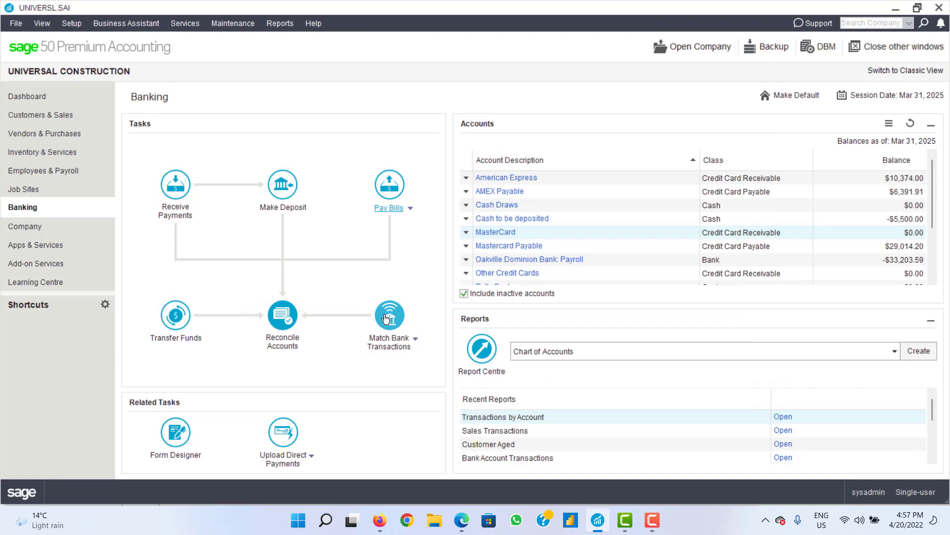
Step: Start an account reconciliation for 10600 Regal Bank Current and maximize its window
click(284, 337)
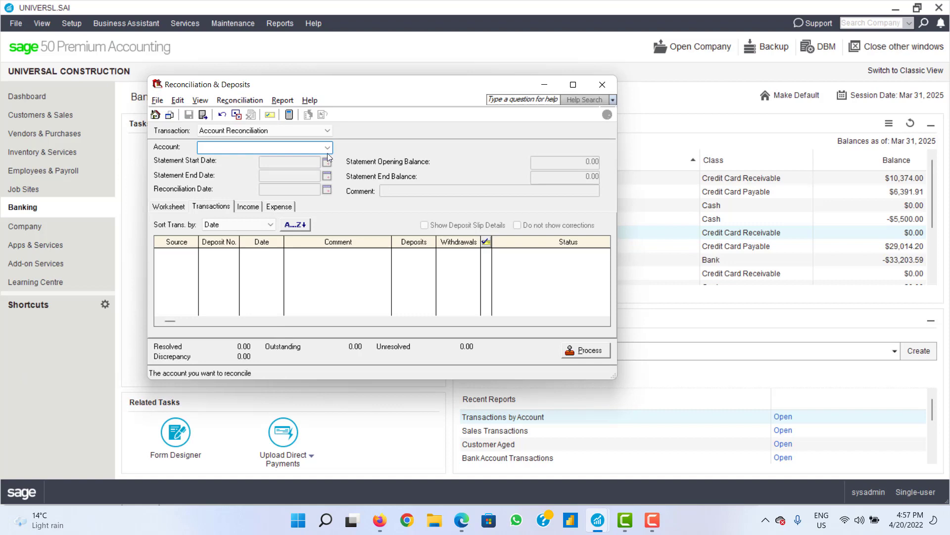
click(327, 148)
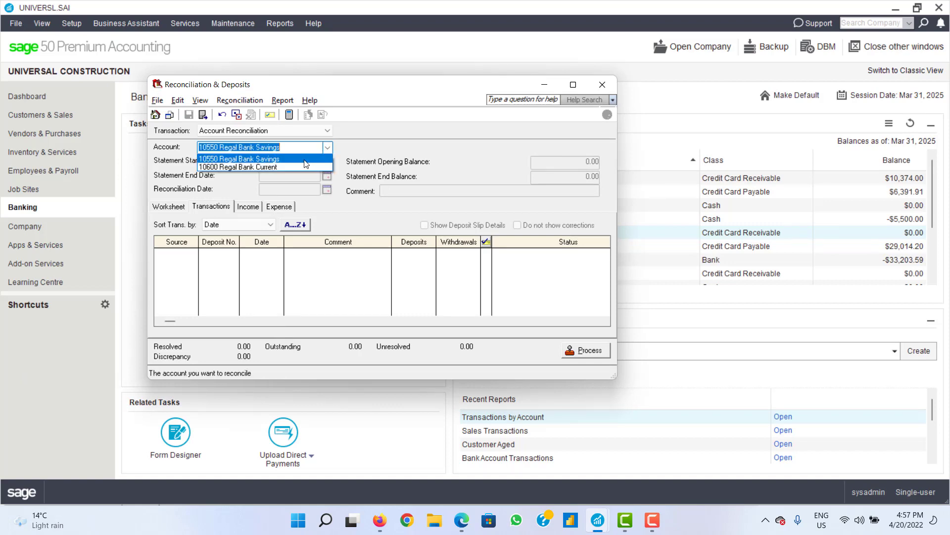
click(304, 159)
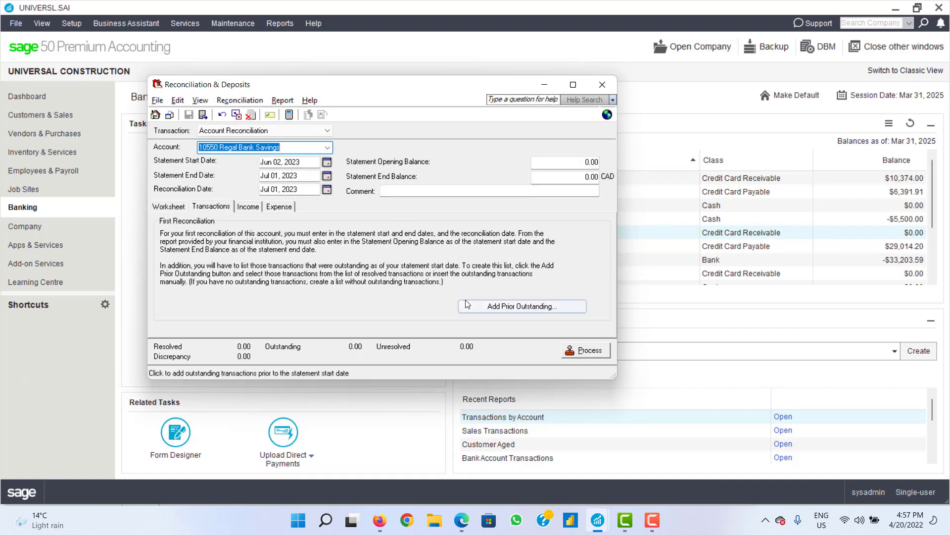
click(328, 148)
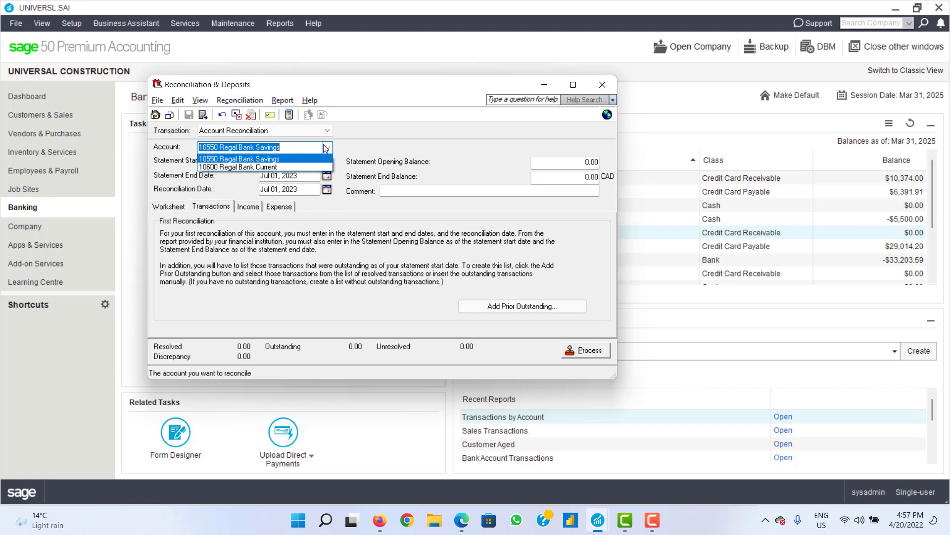
click(295, 168)
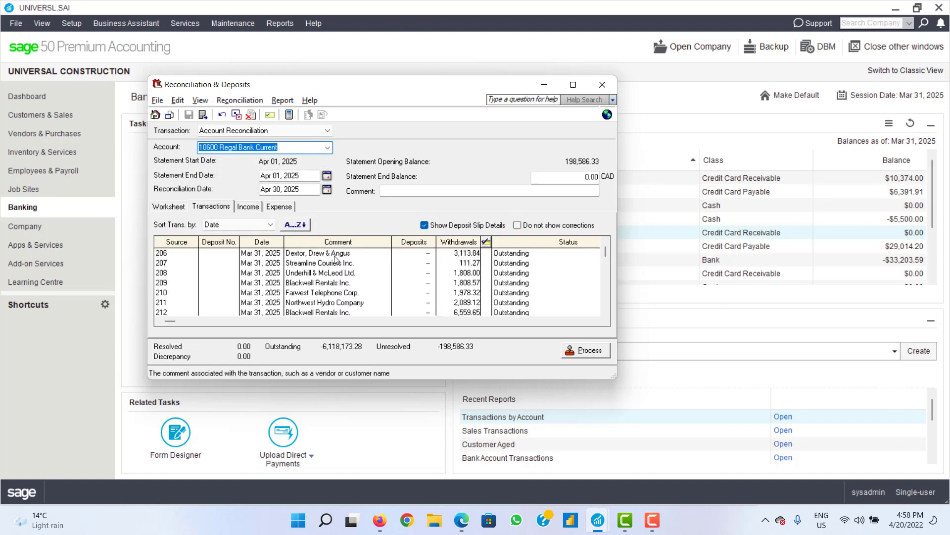
click(579, 88)
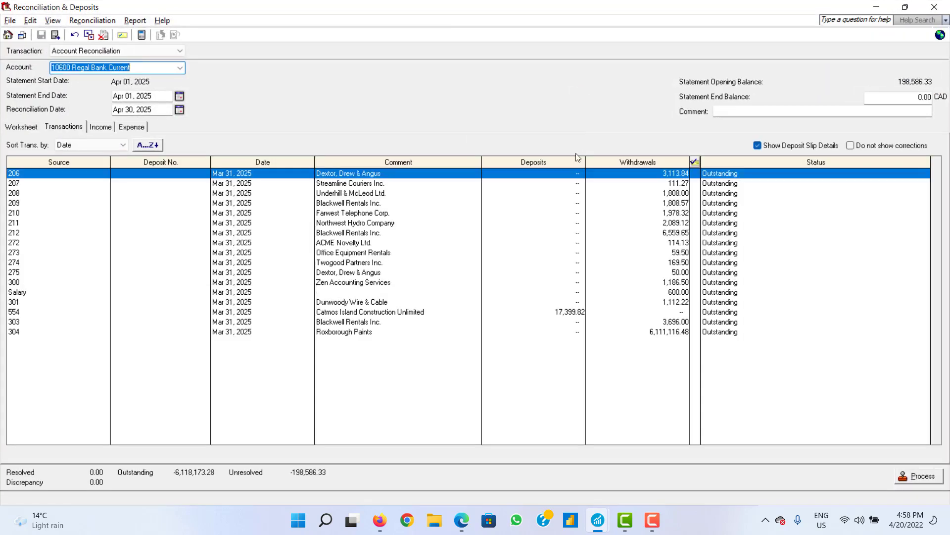
Step: Mark the withdrawals with source numbers 206 through 212 as cleared in the reconciliation
click(695, 174)
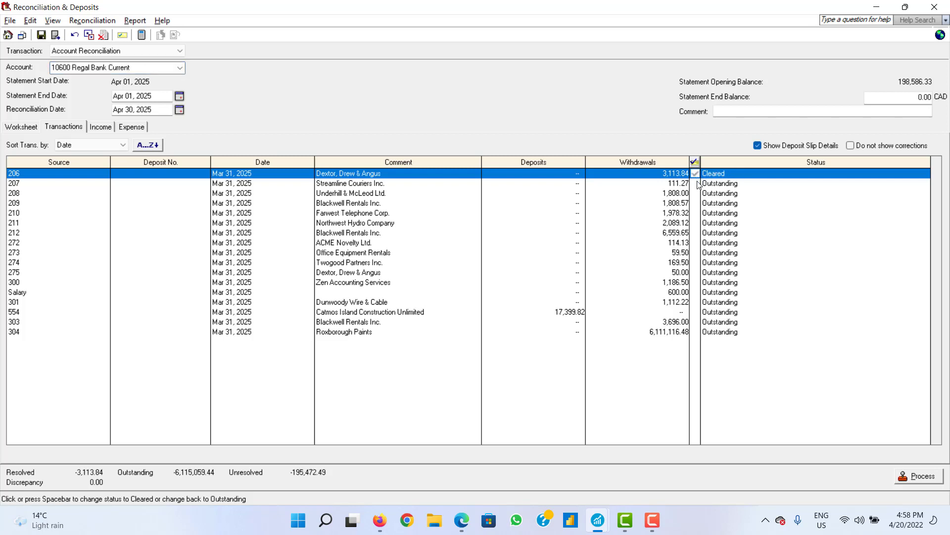
click(696, 183)
click(696, 194)
click(696, 204)
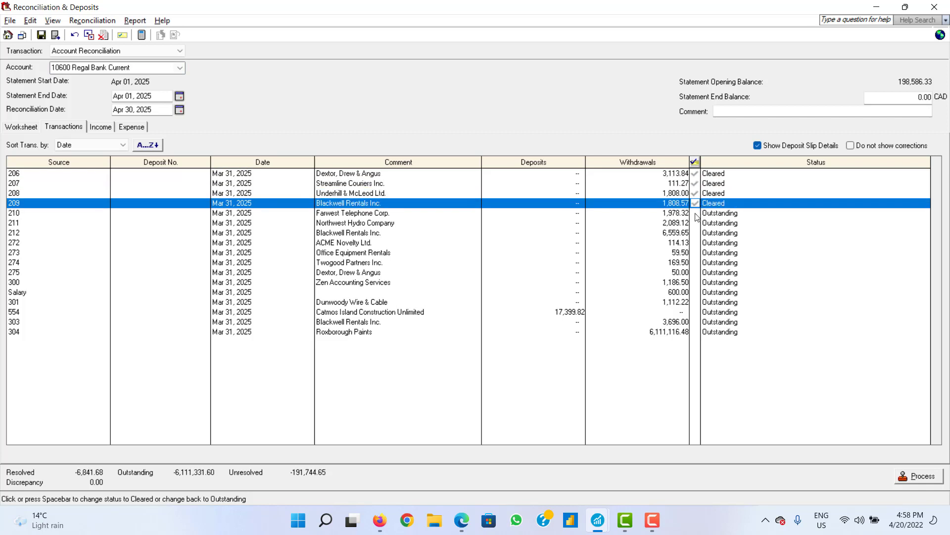
click(696, 214)
click(696, 223)
click(696, 233)
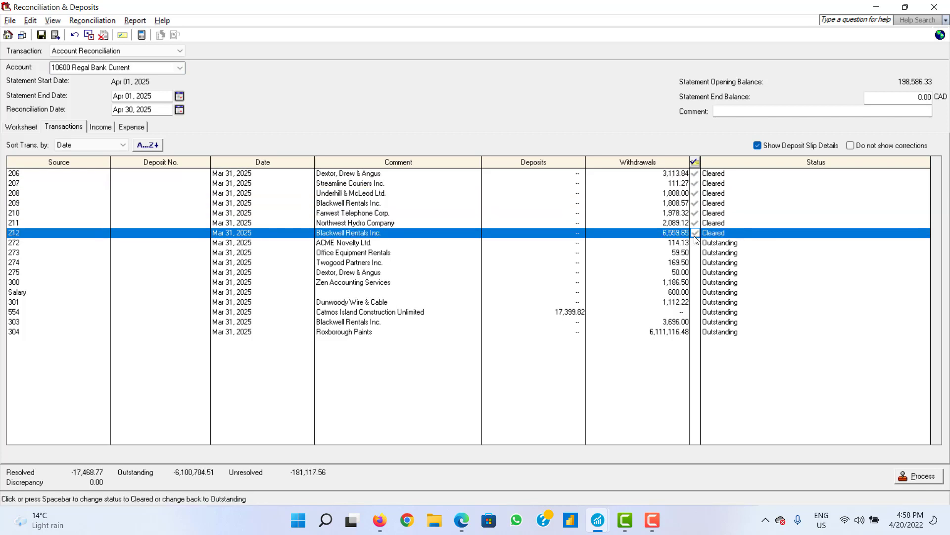
Step: Mark transactions 272, 273, 275, 300, Salary, 301, 554, 303 and 304 as cleared, leaving 274 outstanding
click(696, 243)
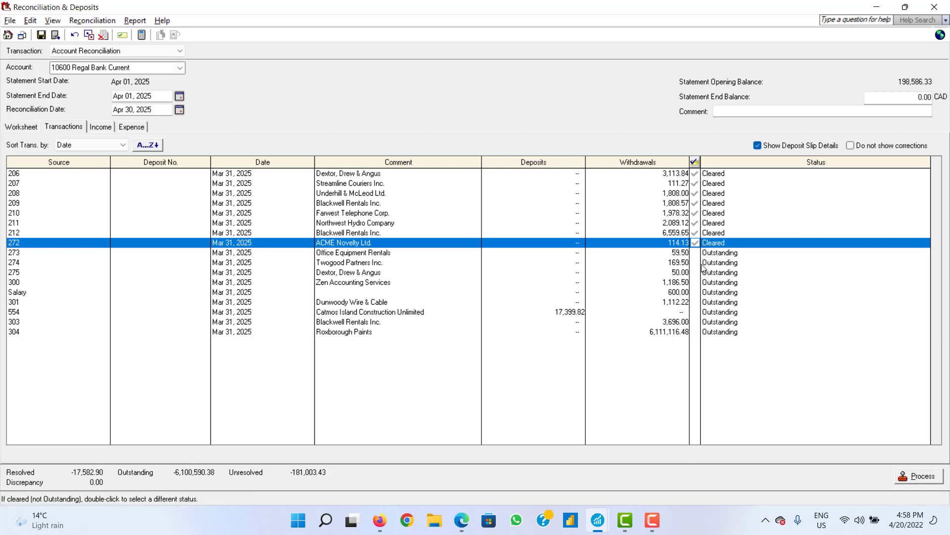
click(696, 252)
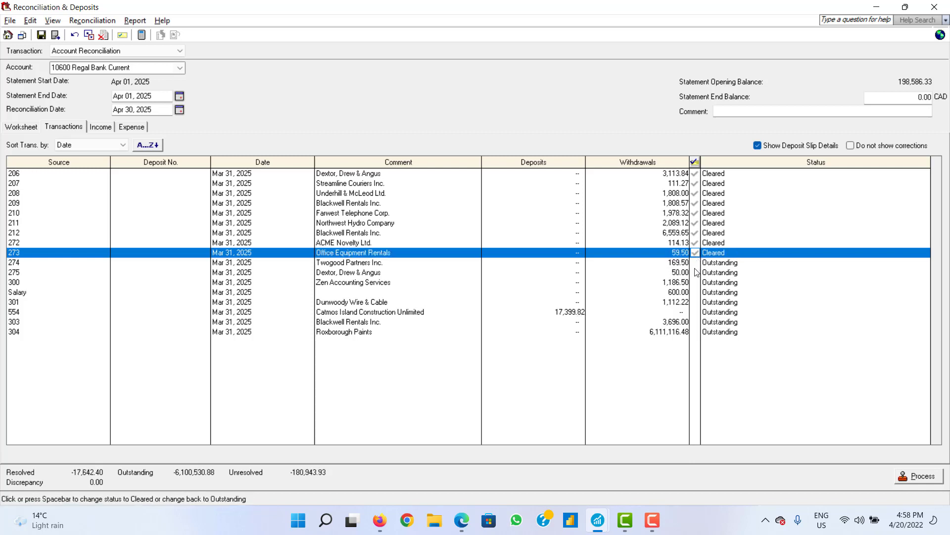
click(696, 272)
click(696, 282)
click(696, 292)
click(696, 302)
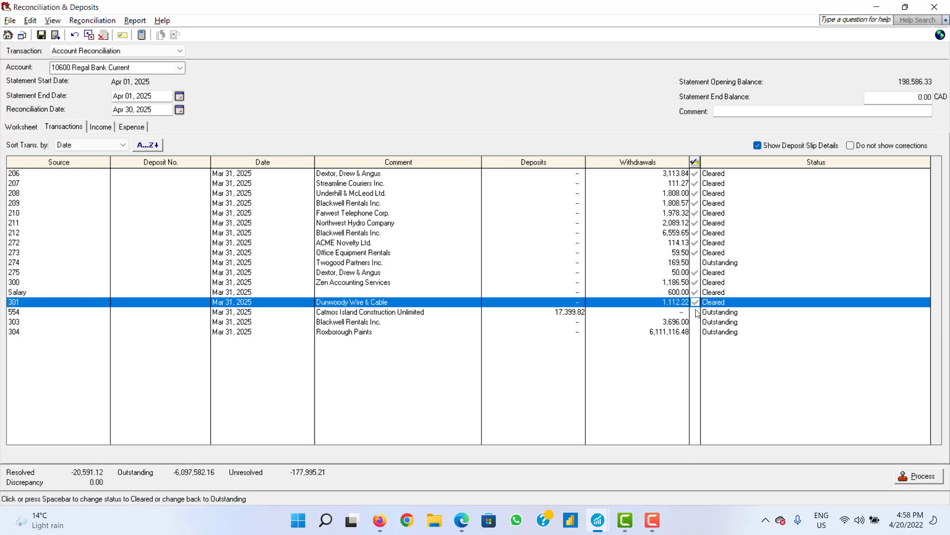
click(696, 312)
click(696, 322)
click(696, 331)
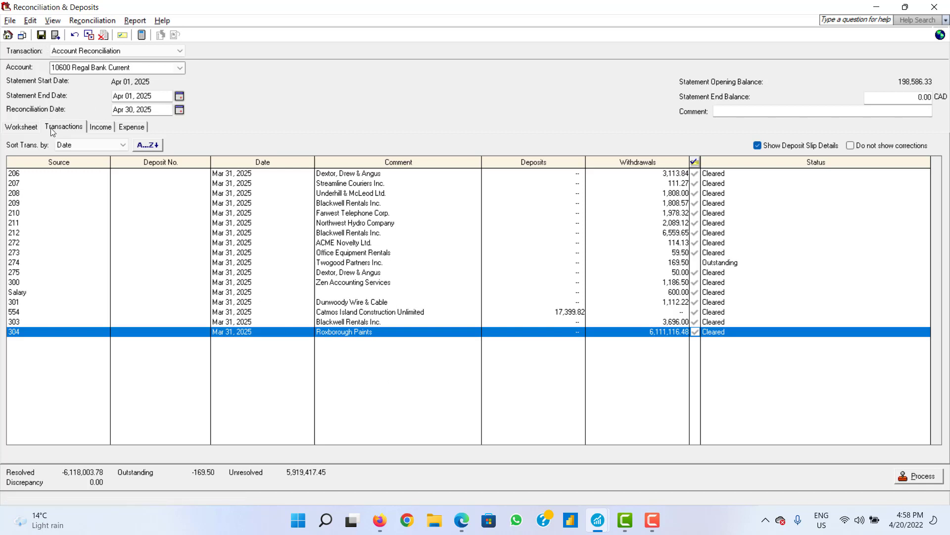
Step: Examine the reconciliation's interest income, exchange gain and error gain entries, and check the outstanding amount of the cleared transactions list
click(100, 128)
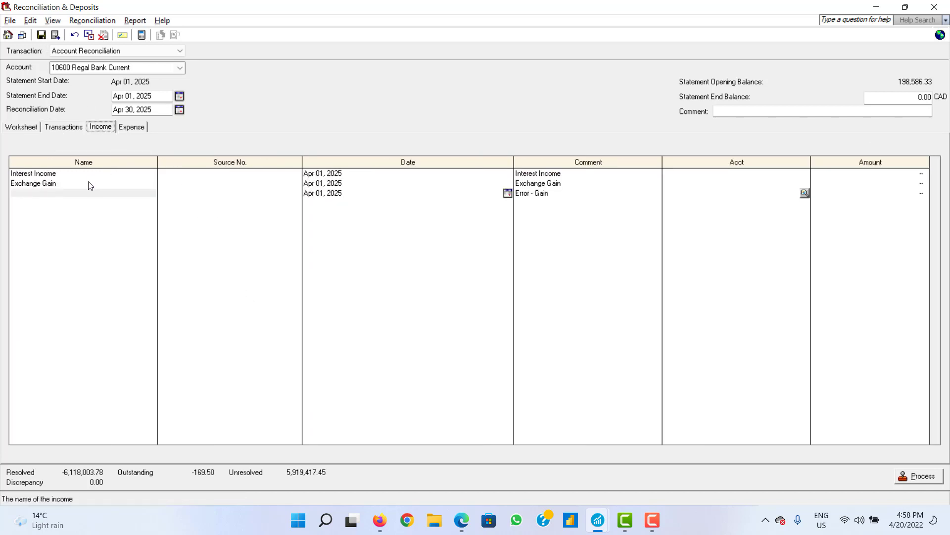
click(46, 173)
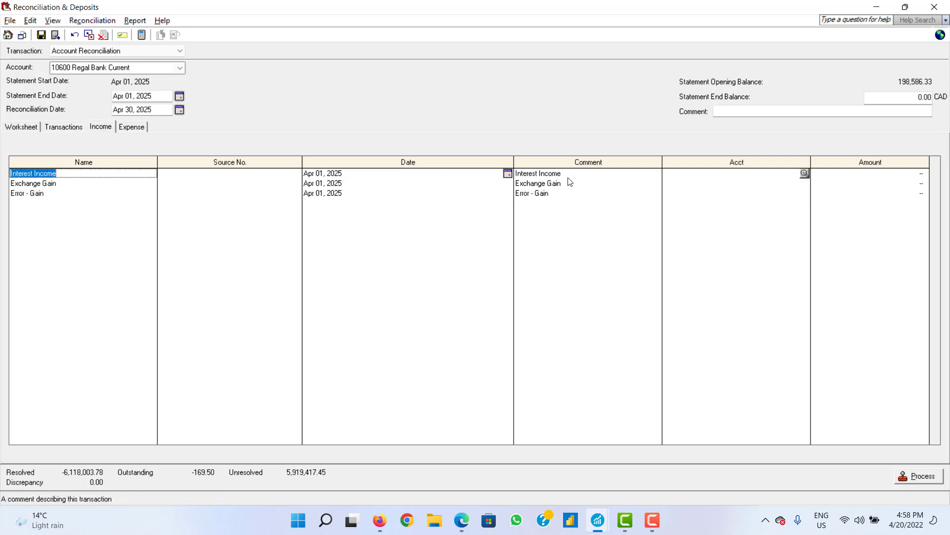
click(594, 176)
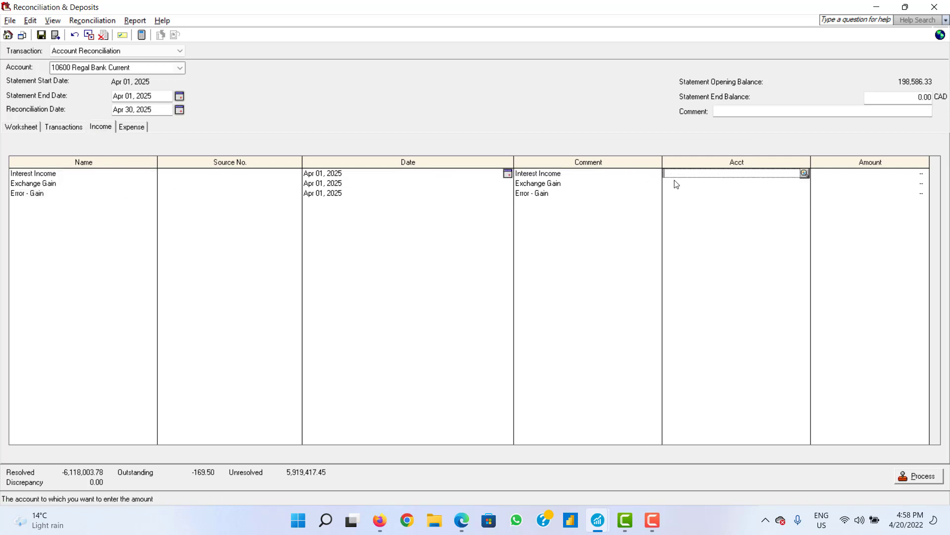
click(578, 188)
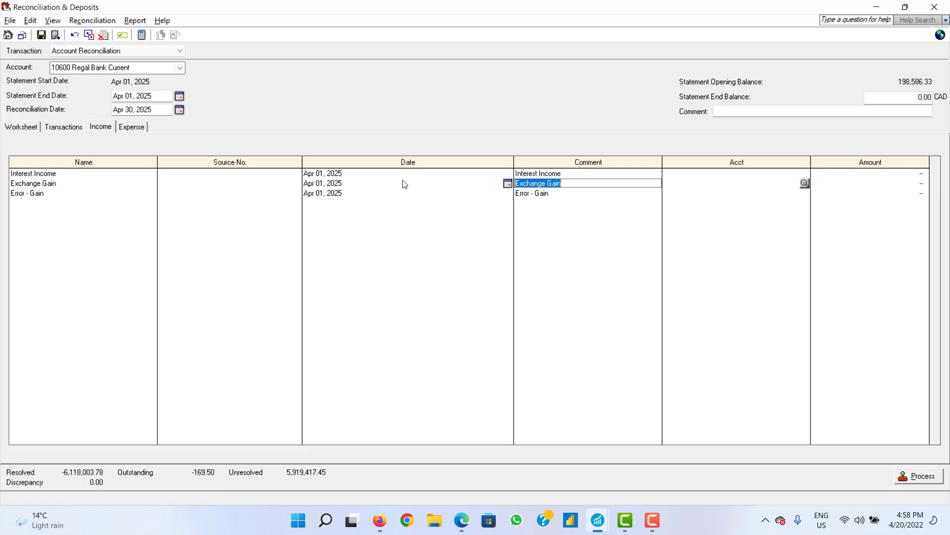
click(47, 183)
click(35, 195)
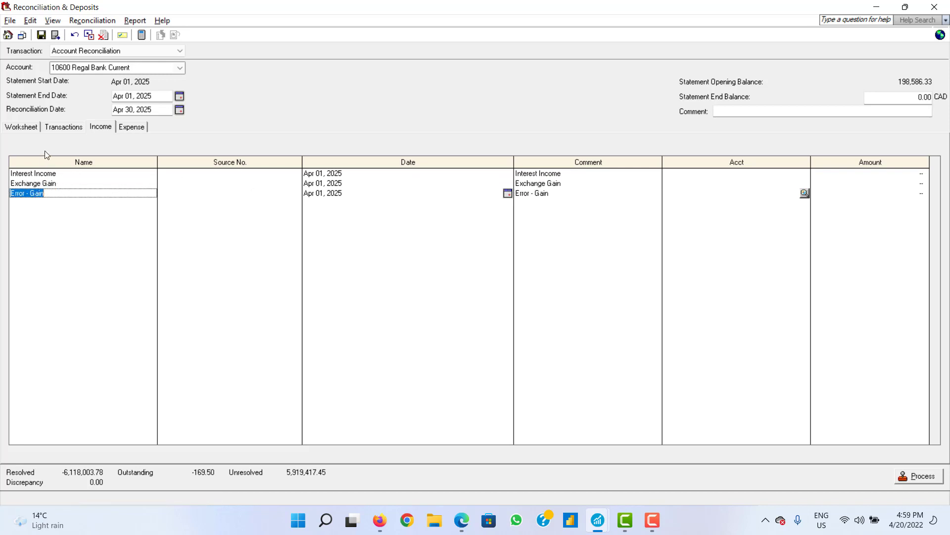
click(65, 128)
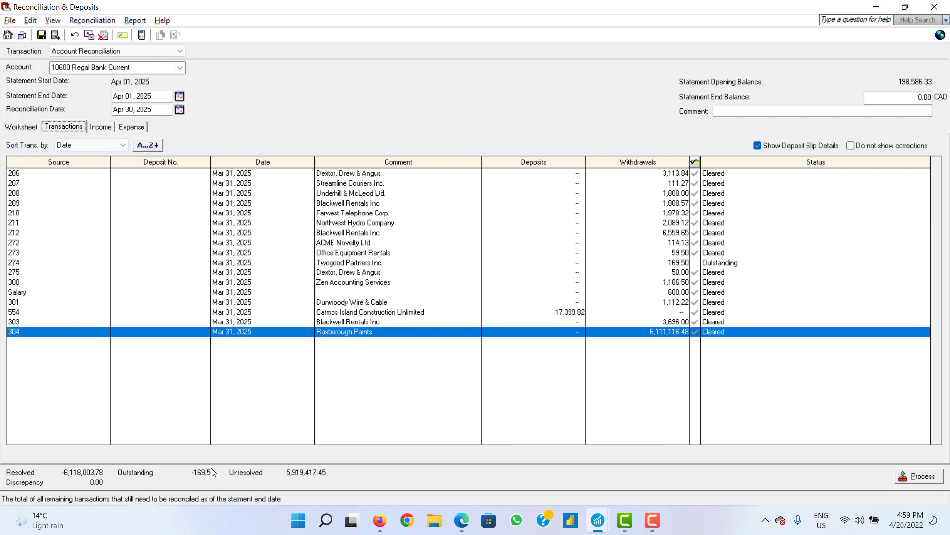
click(99, 130)
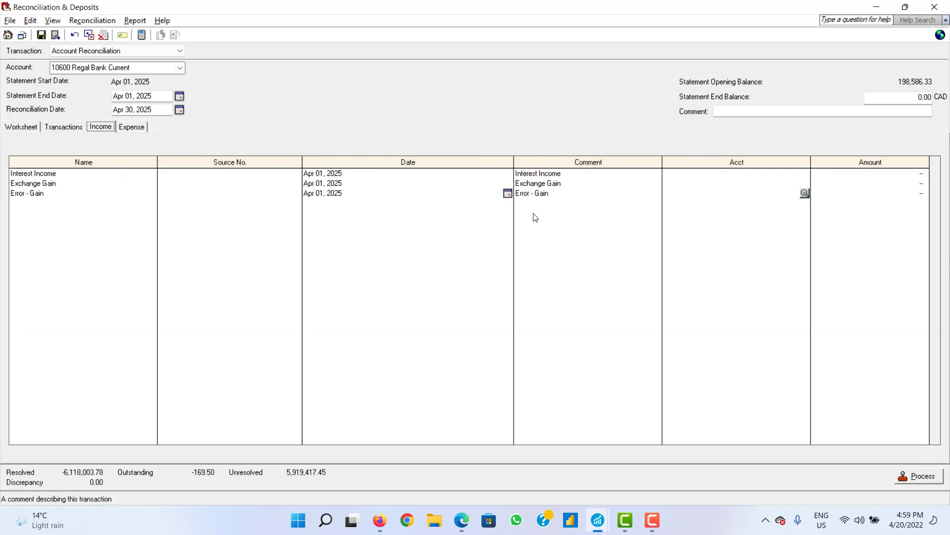
Step: Enter source number 100 for the Bank Charges entry among the reconciliation's expenses
click(143, 130)
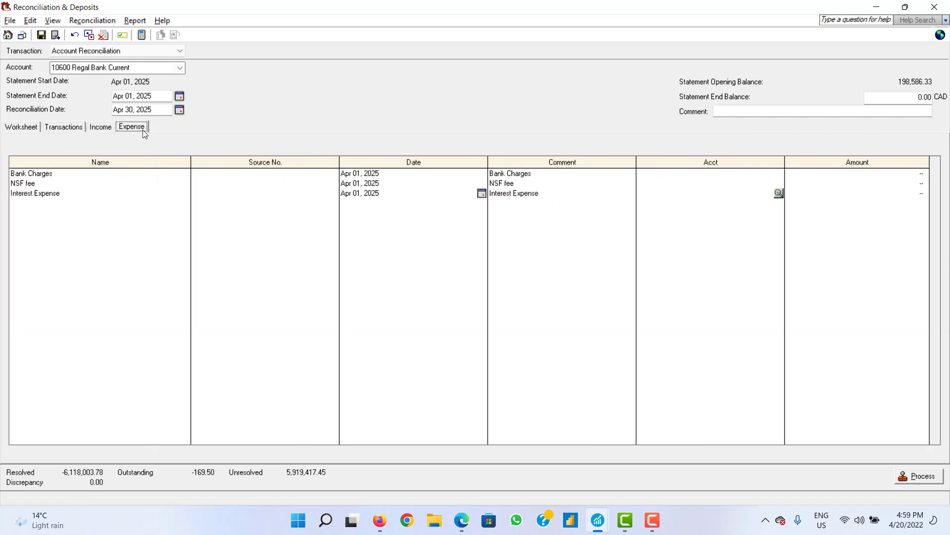
click(239, 177)
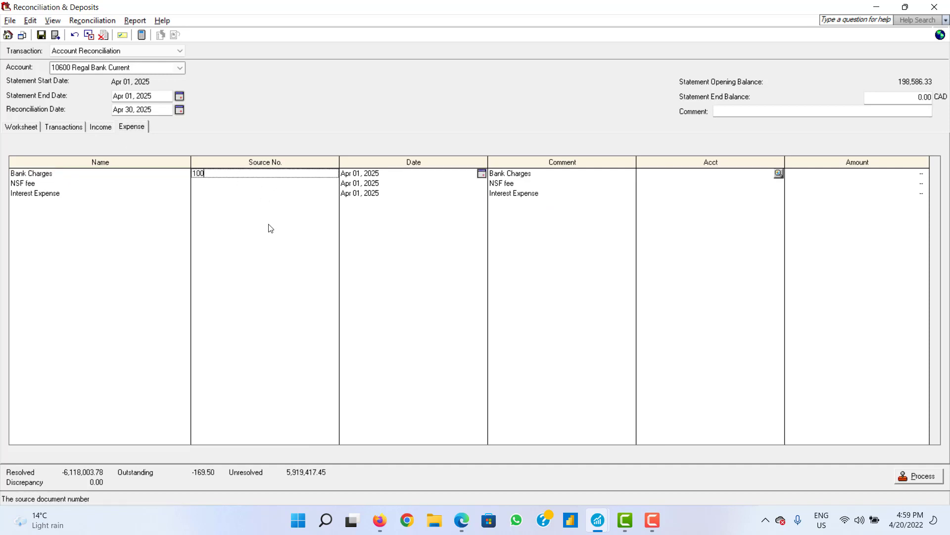
click(695, 176)
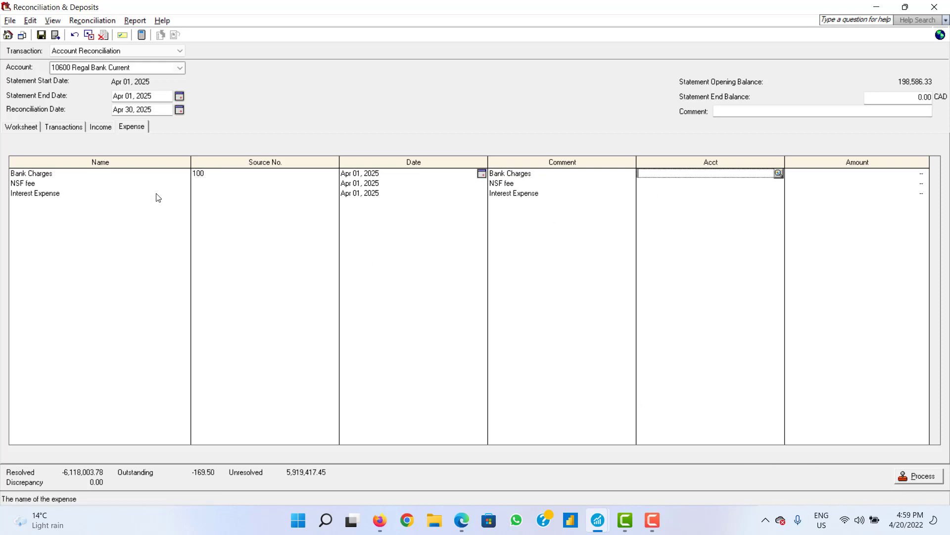
Step: Try to move from the Bank Charges expense to the NSF fee entry without entering an amount
click(231, 190)
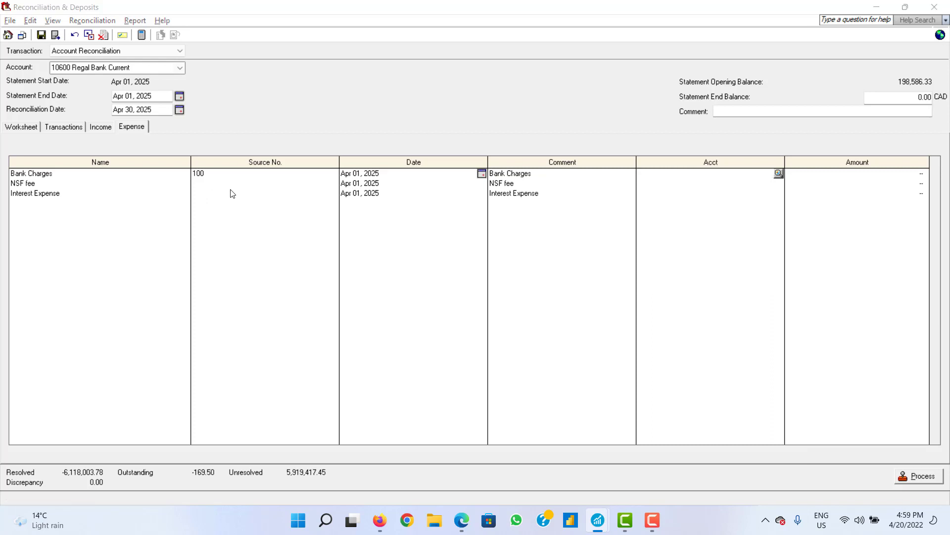
click(571, 292)
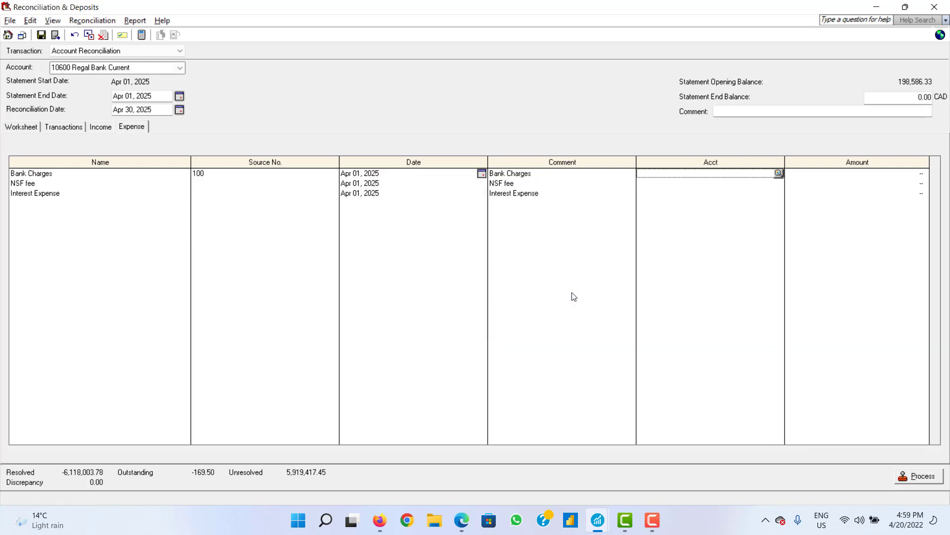
click(200, 190)
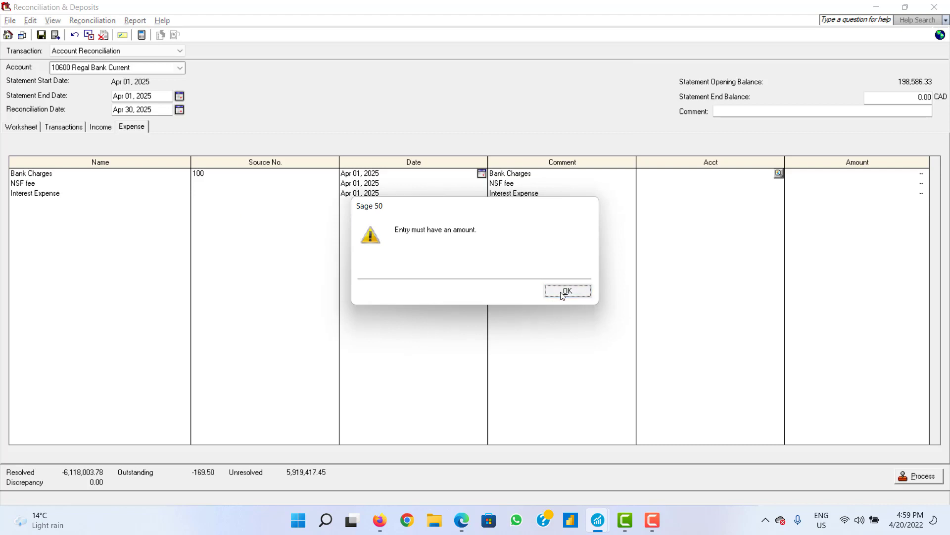
click(564, 293)
click(207, 173)
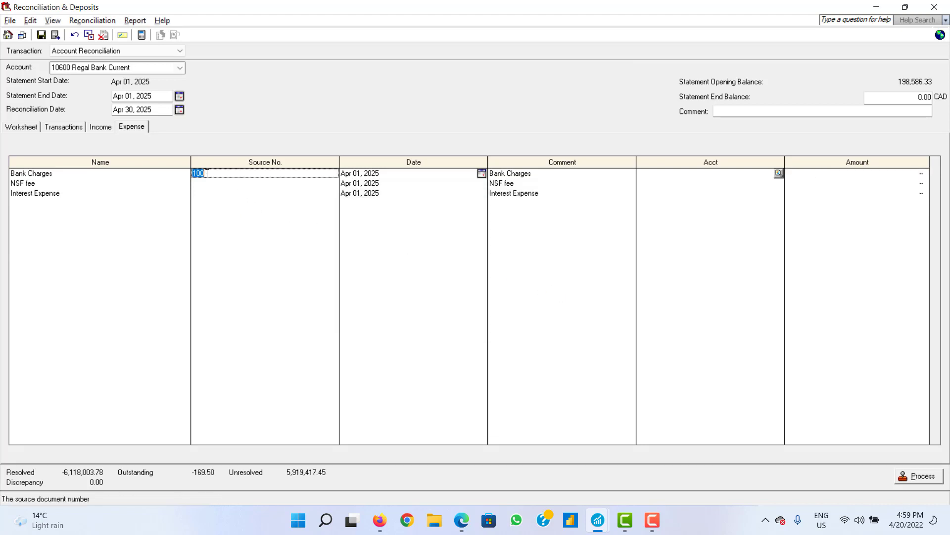
click(32, 186)
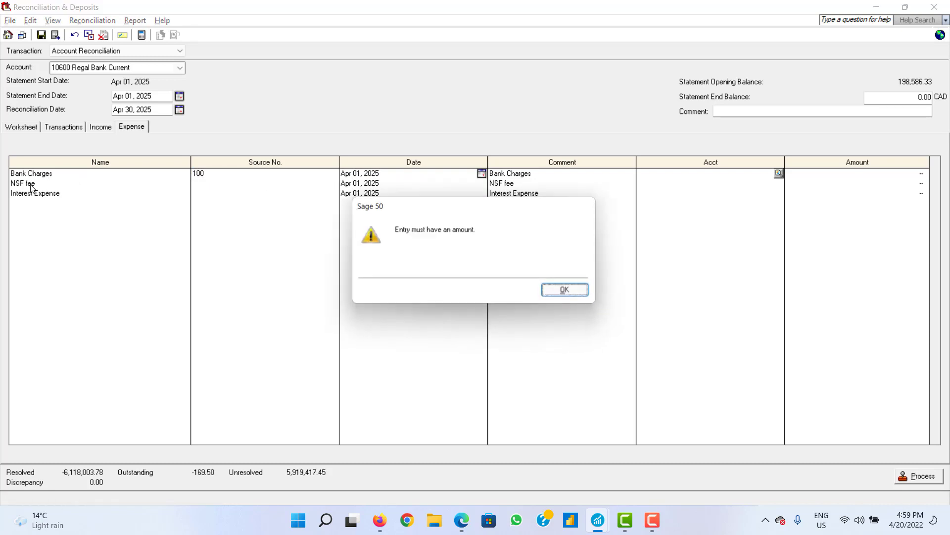
click(566, 291)
click(509, 187)
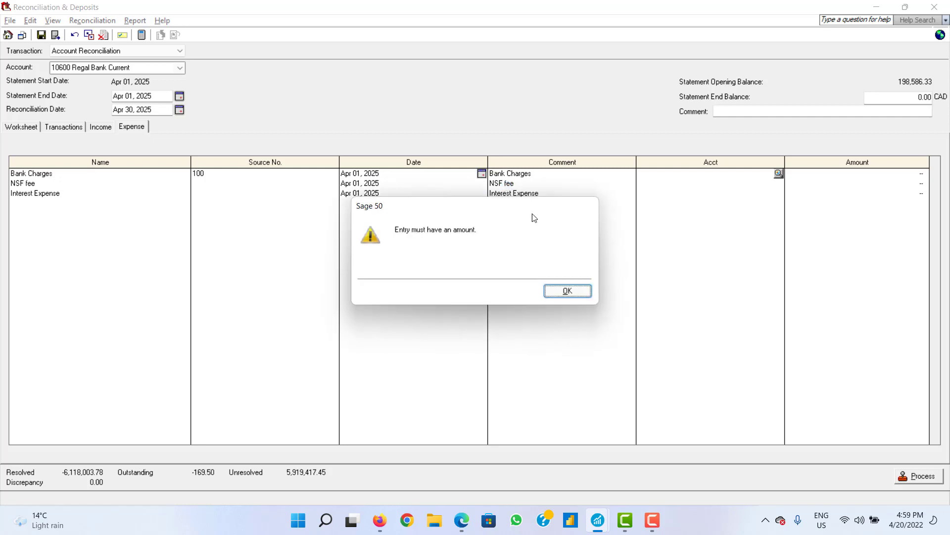
click(566, 291)
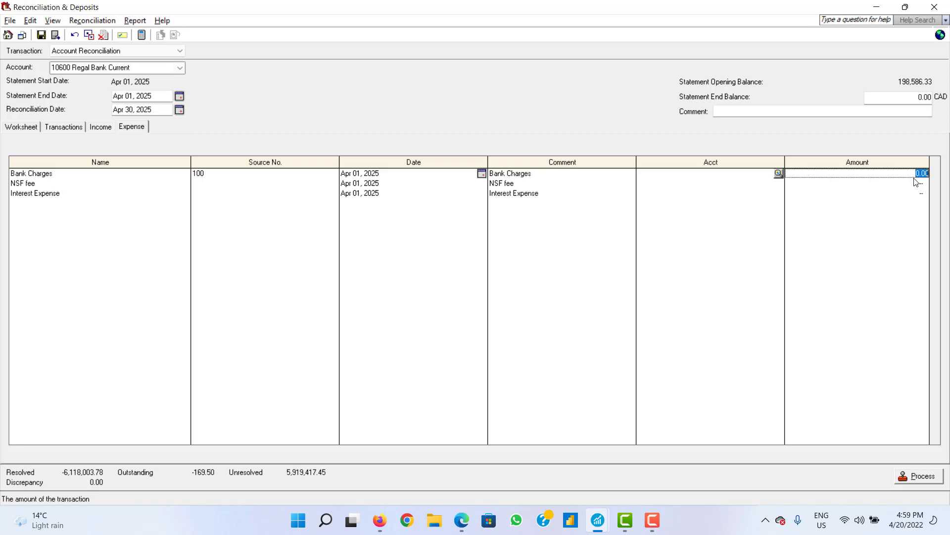
Step: Set the Bank Charges expense amount to 100.00 without choosing an account
text(100)
key(Tab)
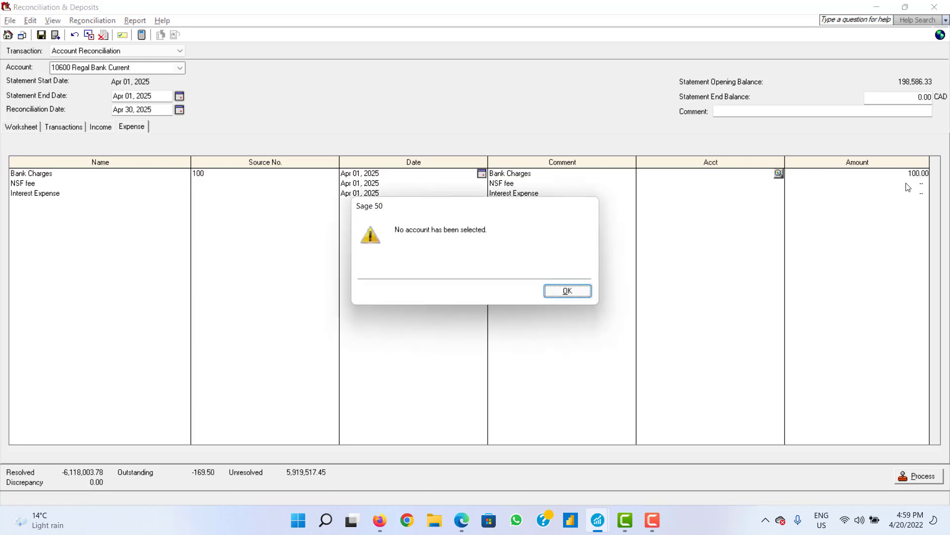
click(558, 296)
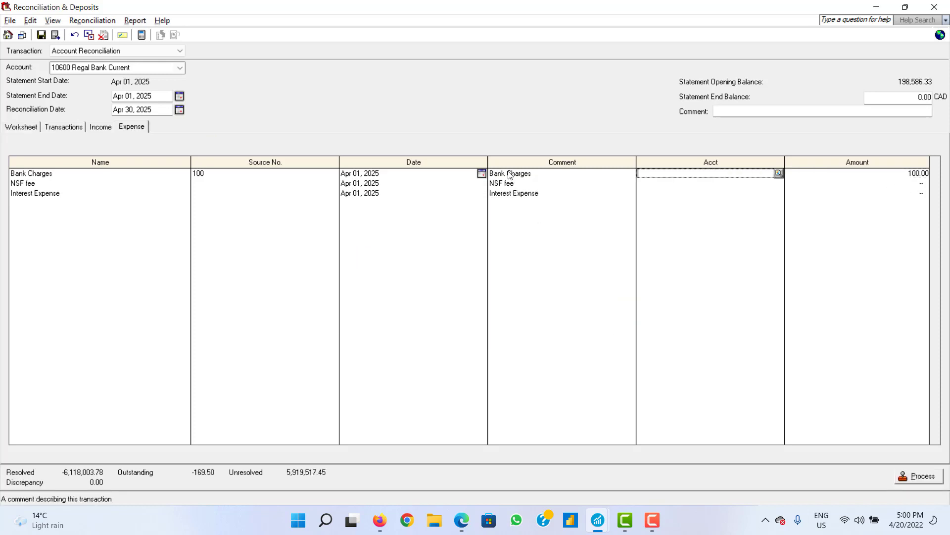
click(766, 179)
click(567, 292)
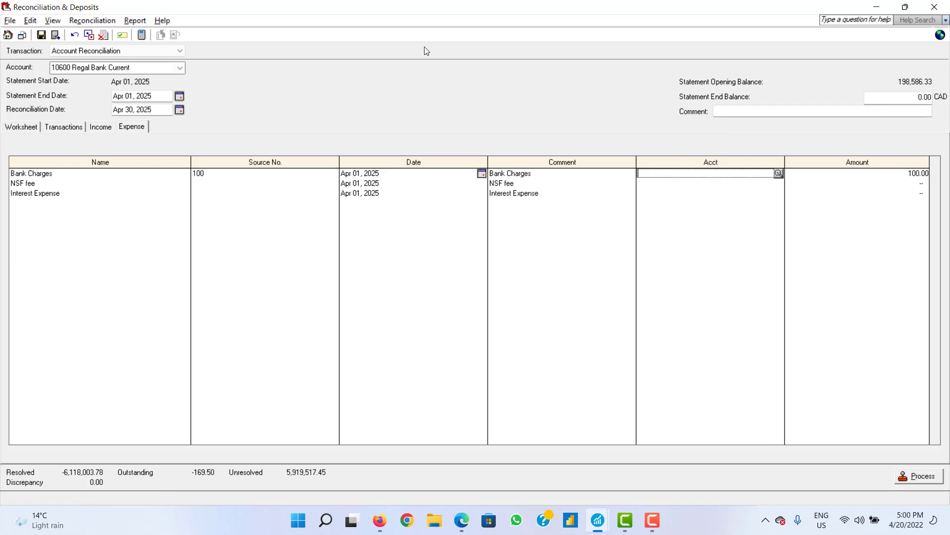
Step: Leave the Bank Charges entry and close the reconciliation without saving its changes
click(66, 128)
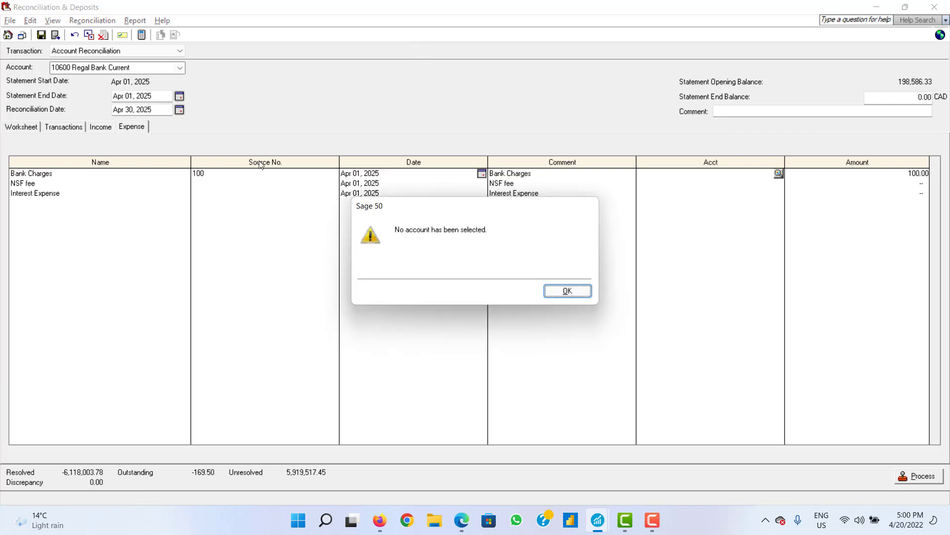
click(567, 291)
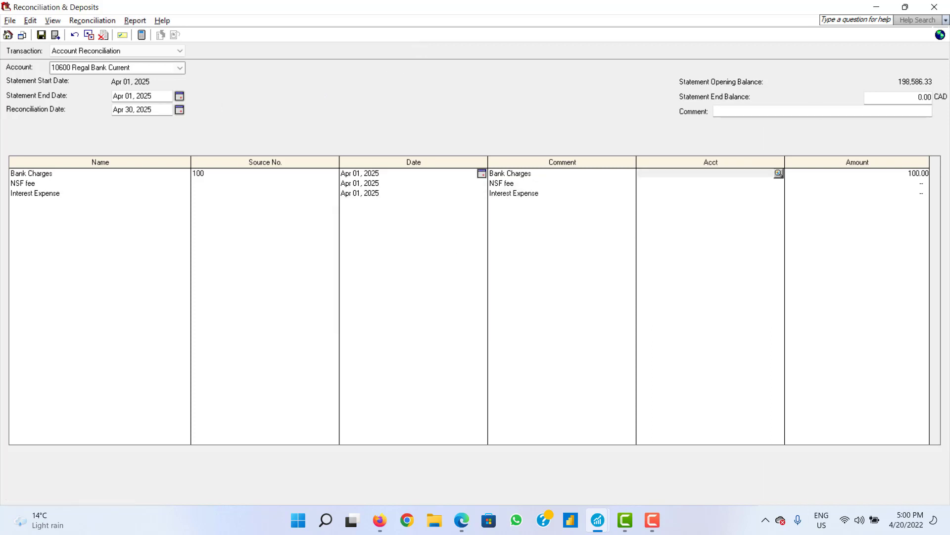
click(944, 8)
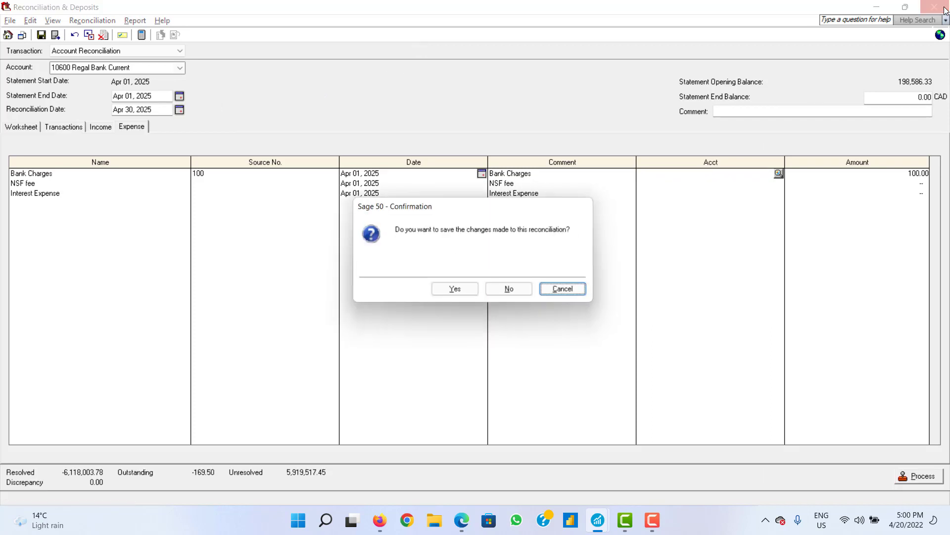
click(503, 293)
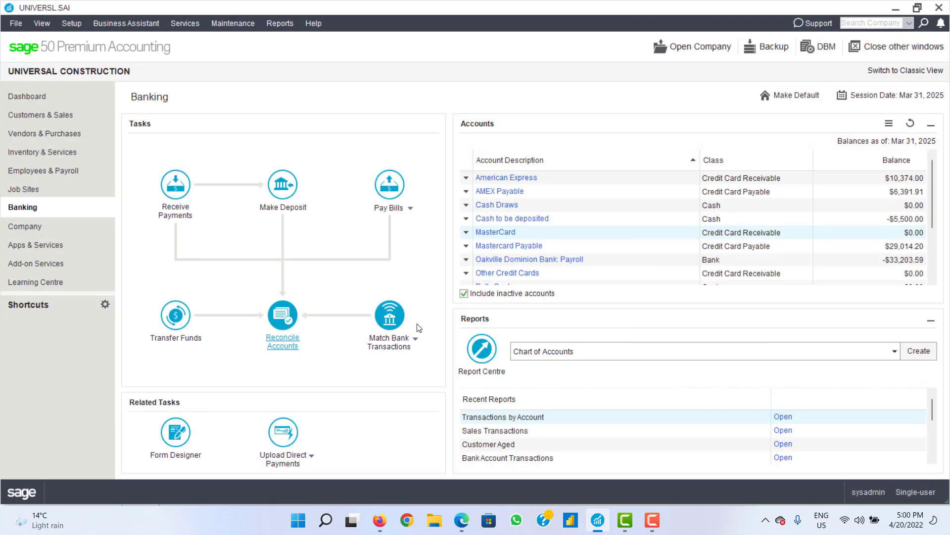
Step: Reopen account reconciliation from Banking and load the 10600 Regal Bank Current account
click(273, 327)
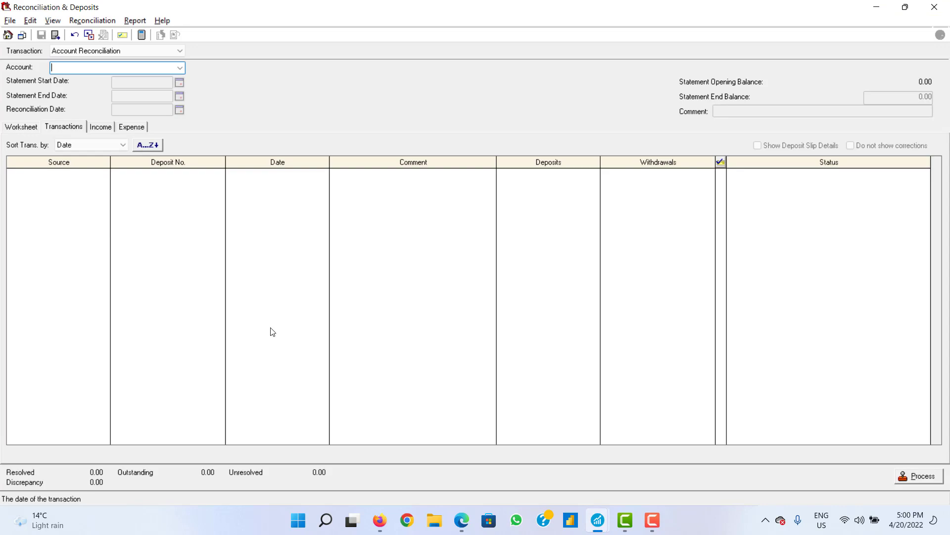
click(180, 68)
click(153, 87)
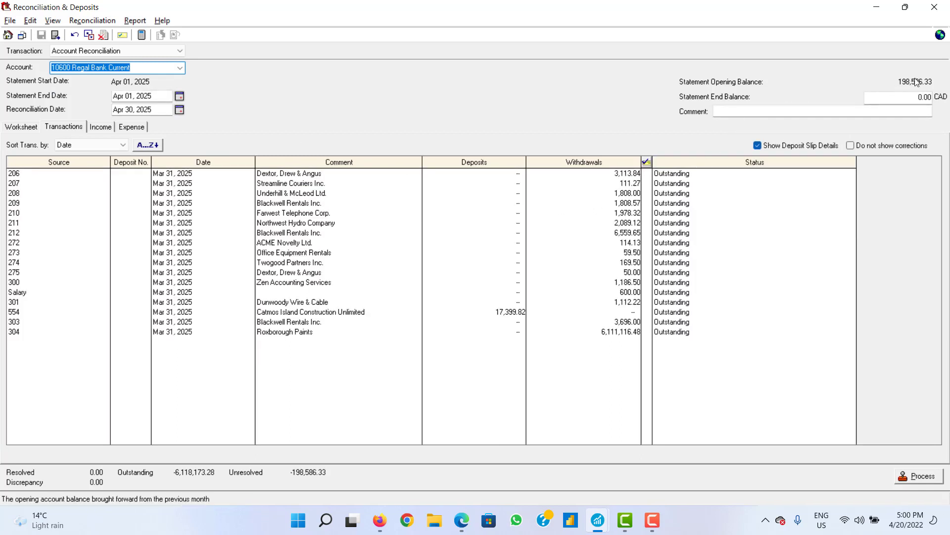
click(907, 97)
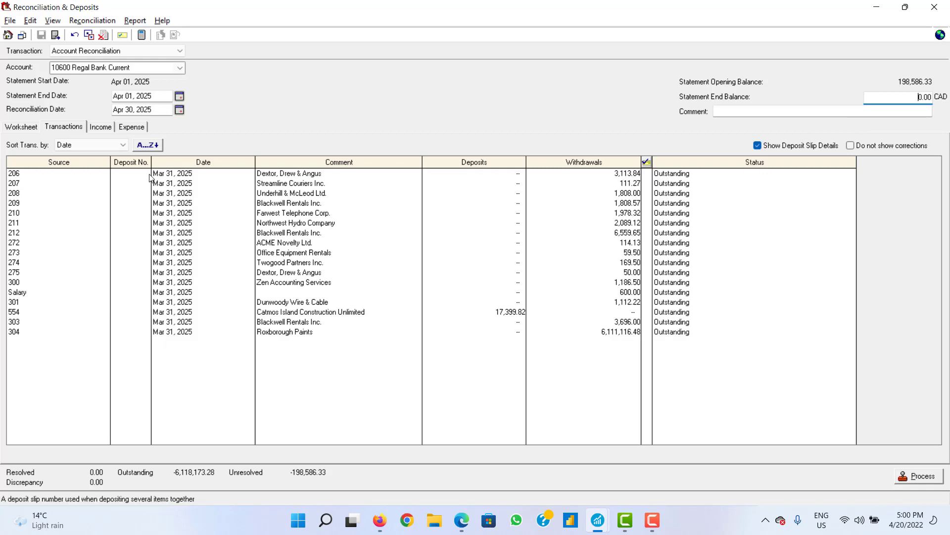
Step: Open the account selection list for the Bank Charges entry among the reconciliation's expenses
click(139, 128)
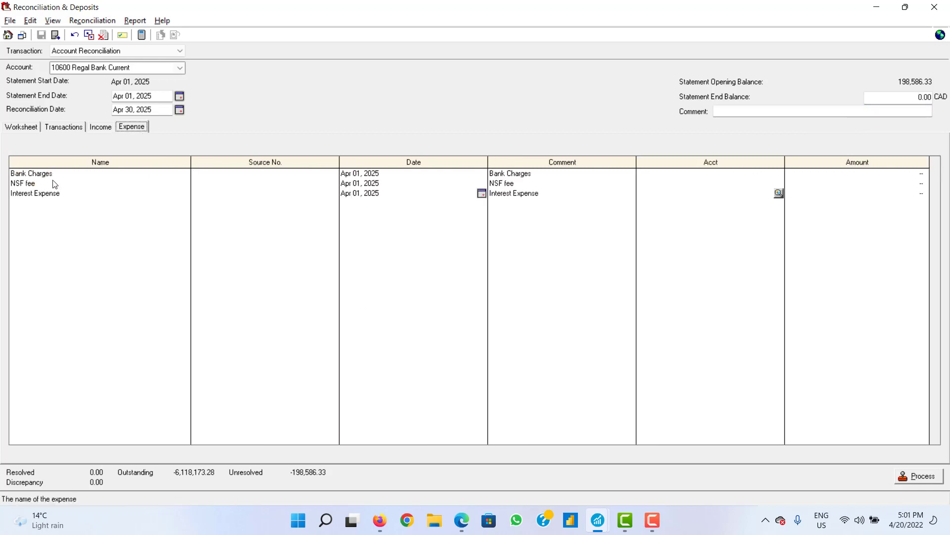
click(276, 174)
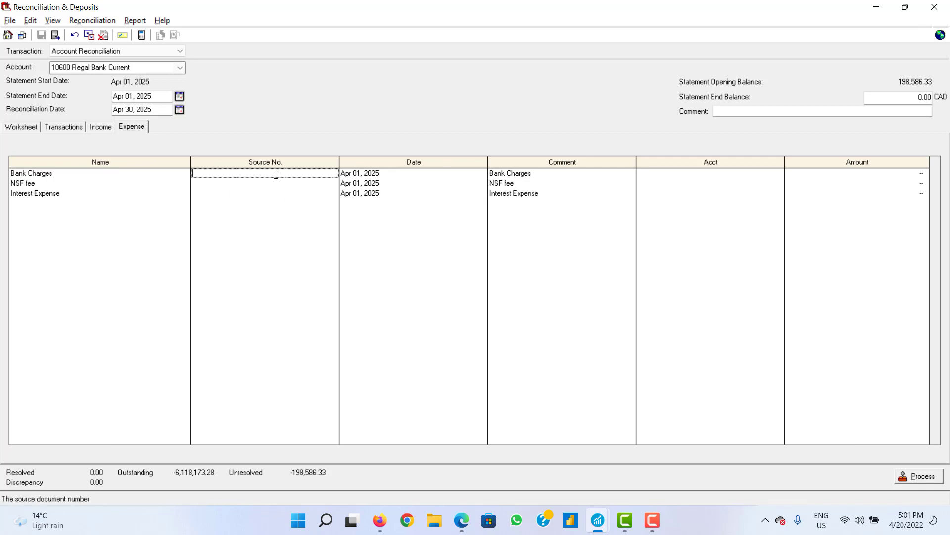
click(684, 181)
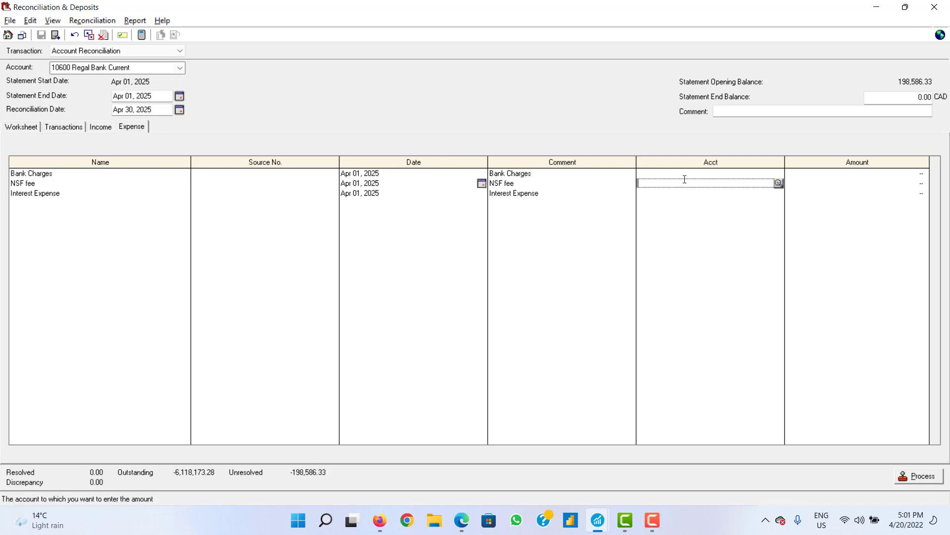
click(690, 173)
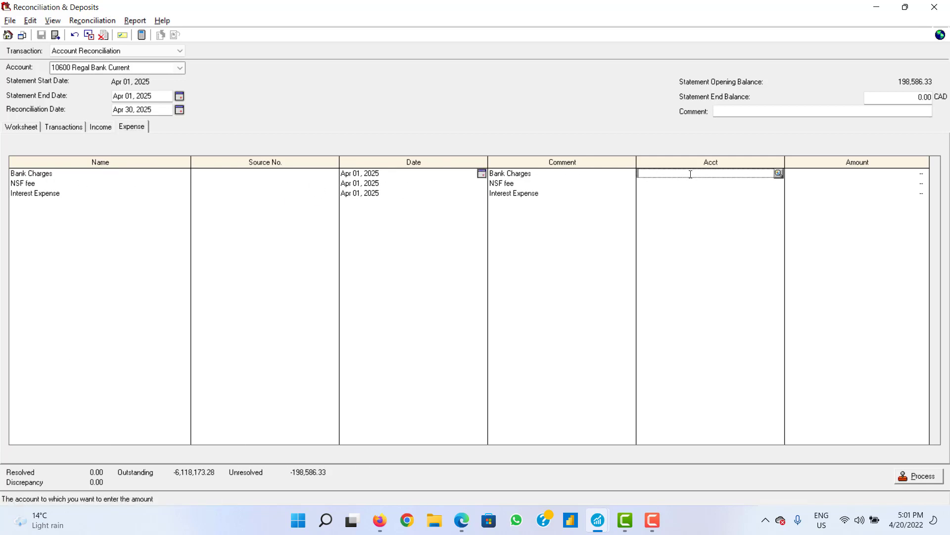
click(62, 172)
click(241, 174)
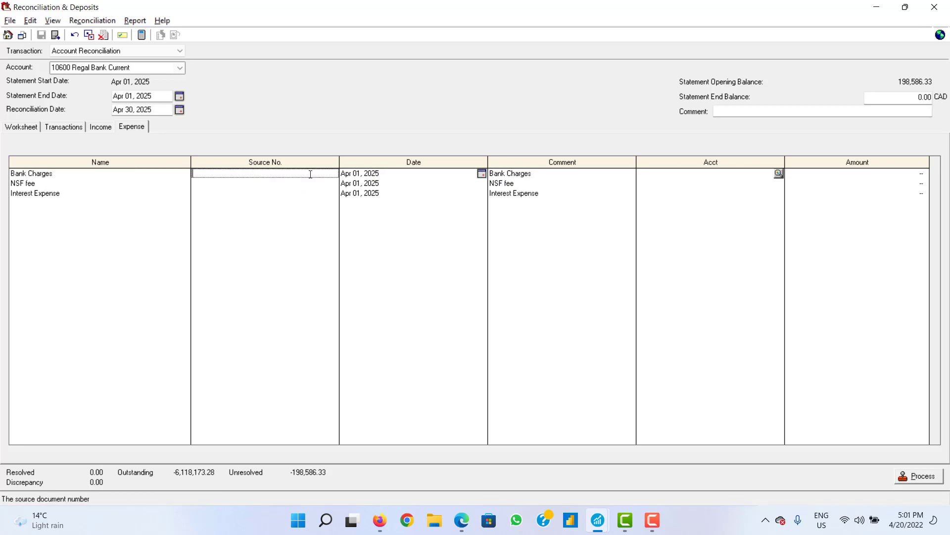
click(702, 174)
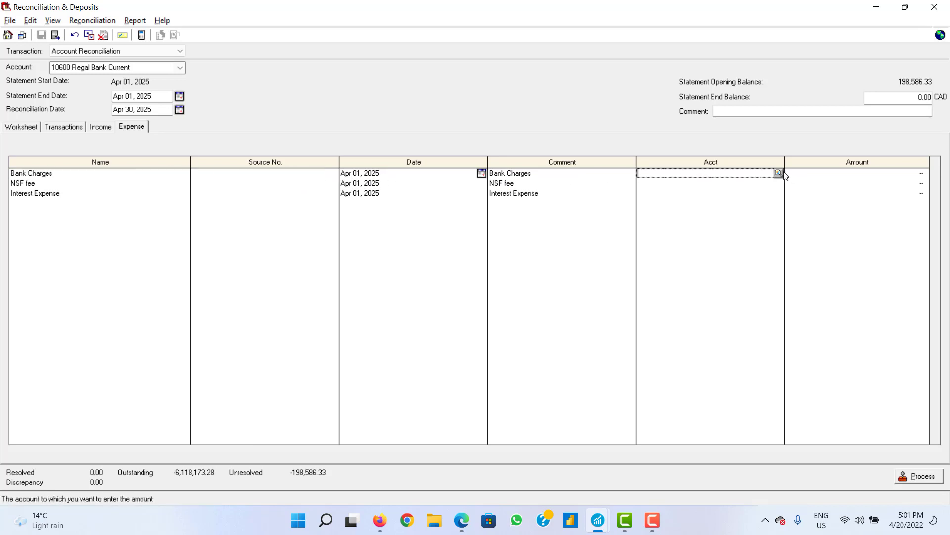
click(779, 173)
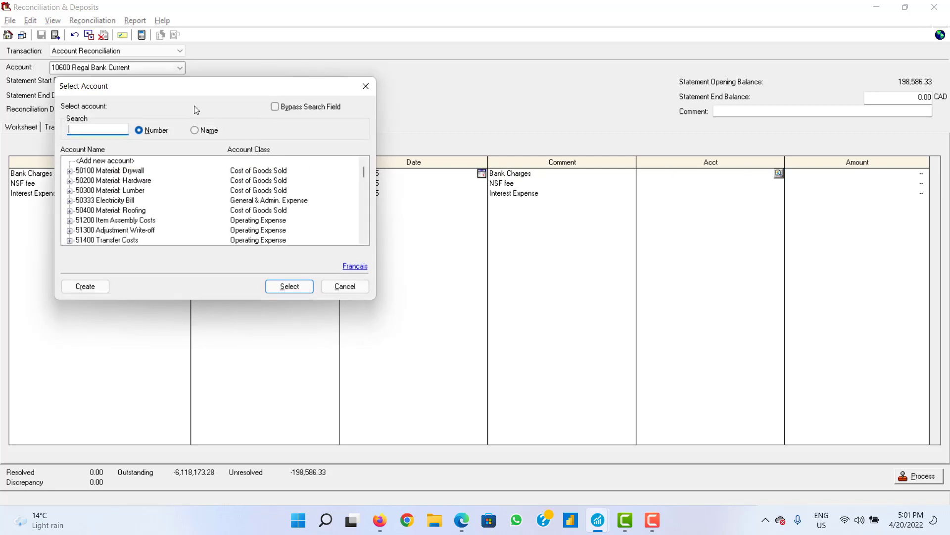
Step: Assign account 56900 - 0100 Interest & Bank Charges - Administration to the Bank Charges expense
drag(172, 90, 437, 112)
scroll(448, 188, down, 3)
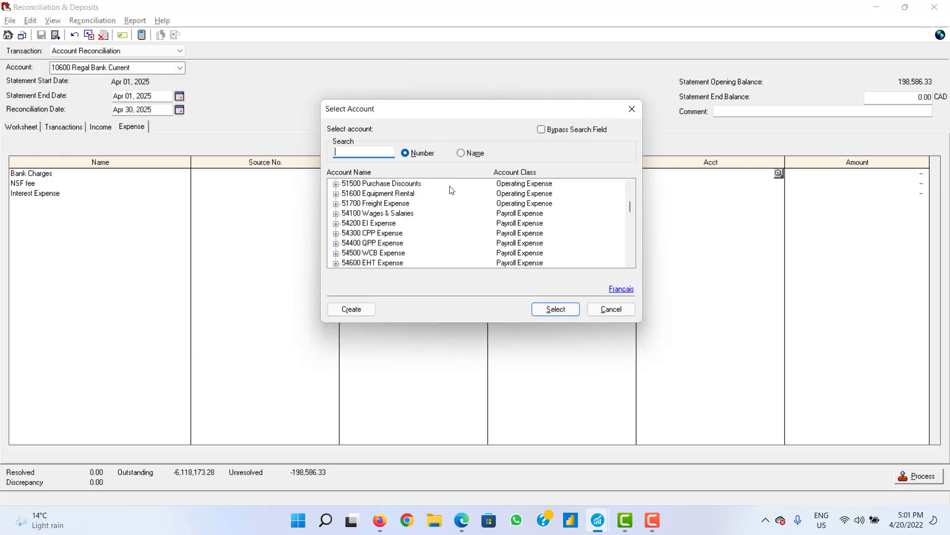
scroll(451, 189, up, 3)
scroll(451, 189, down, 10)
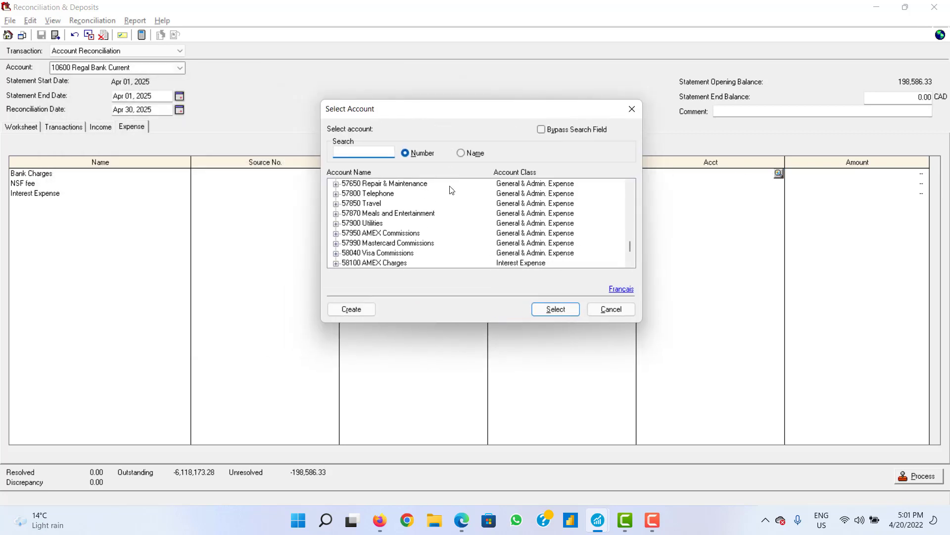
scroll(451, 189, up, 3)
scroll(451, 189, up, 8)
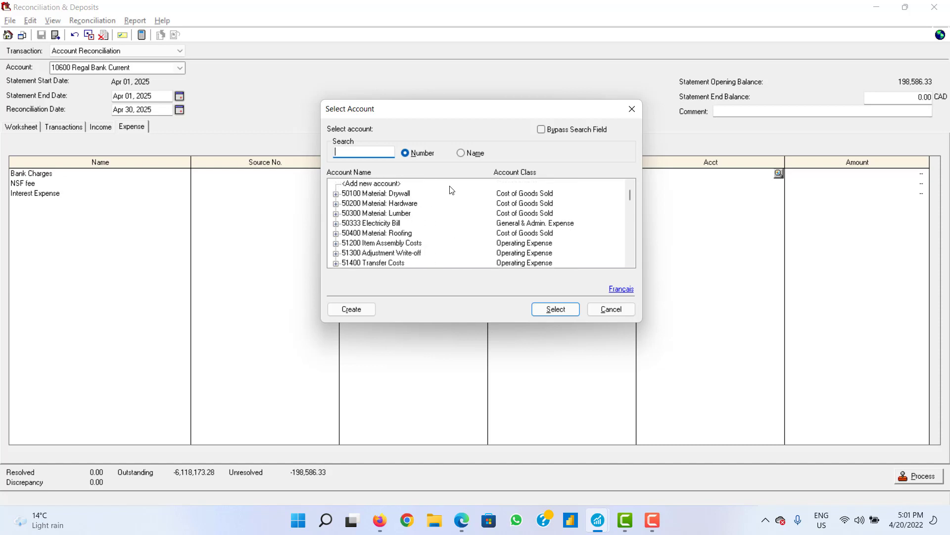
scroll(451, 189, down, 2)
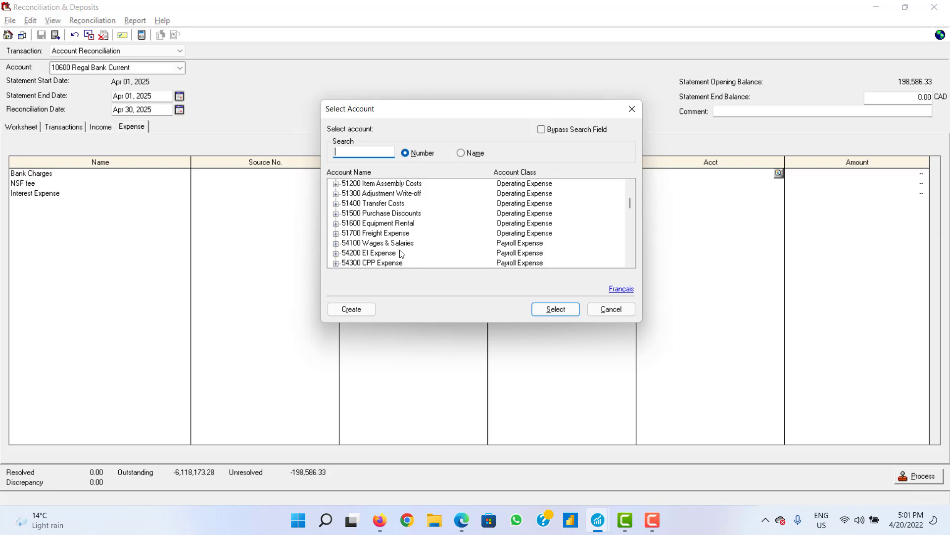
scroll(401, 253, up, 1)
scroll(402, 251, up, 1)
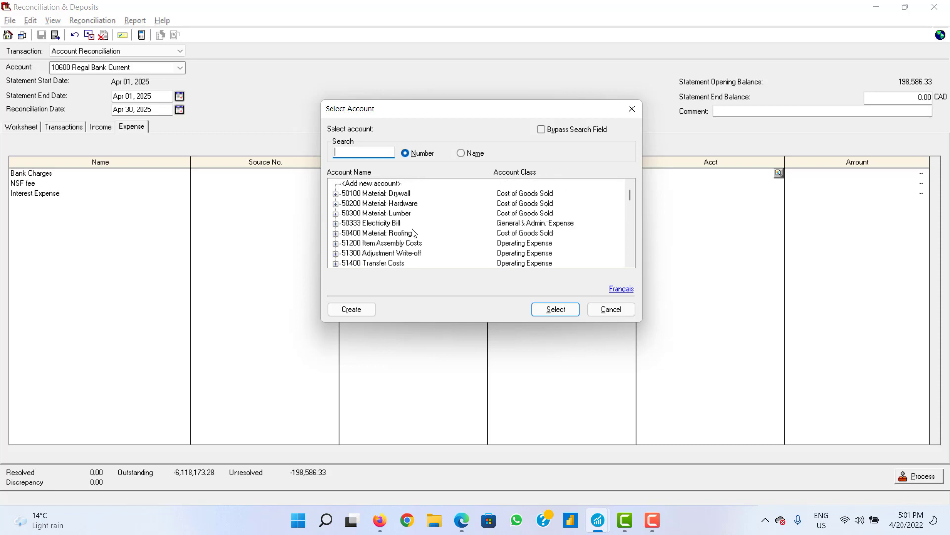
scroll(413, 233, down, 2)
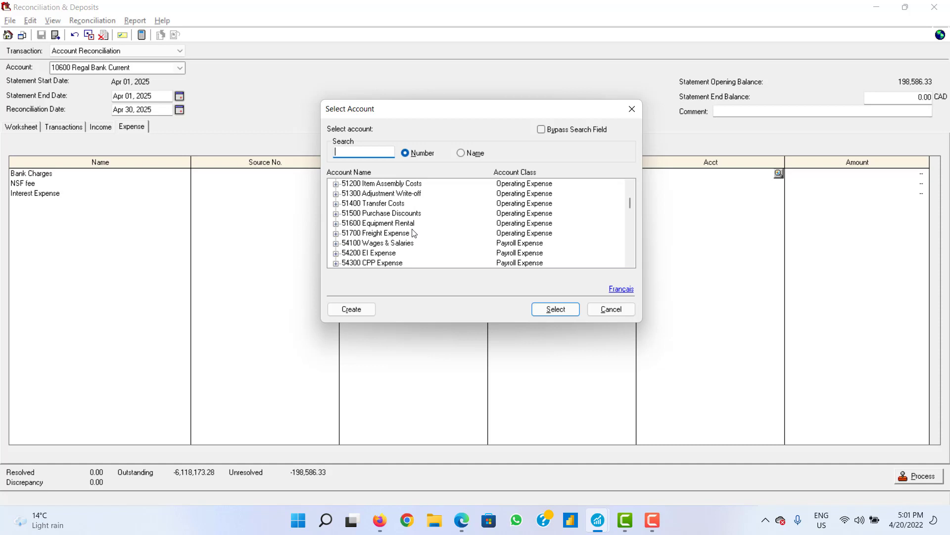
scroll(415, 233, down, 4)
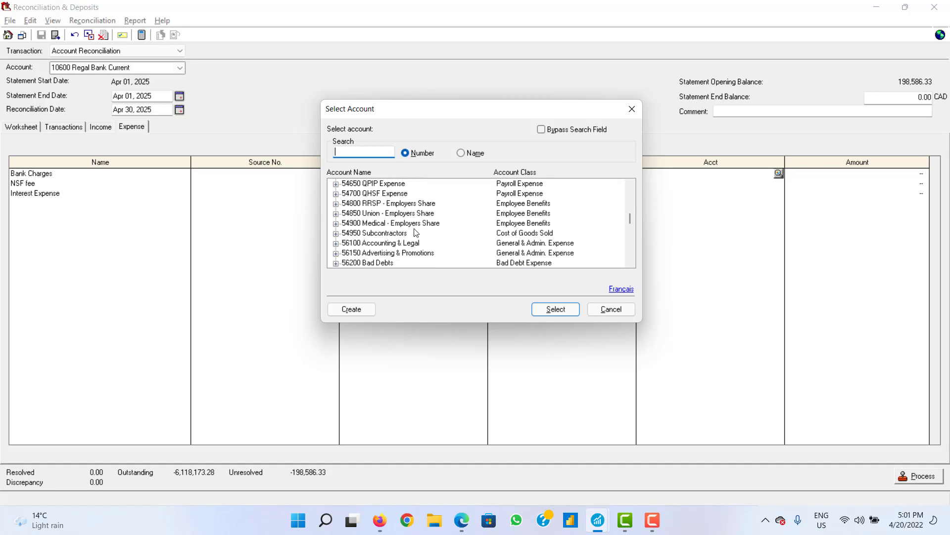
scroll(415, 233, down, 2)
scroll(415, 233, down, 1)
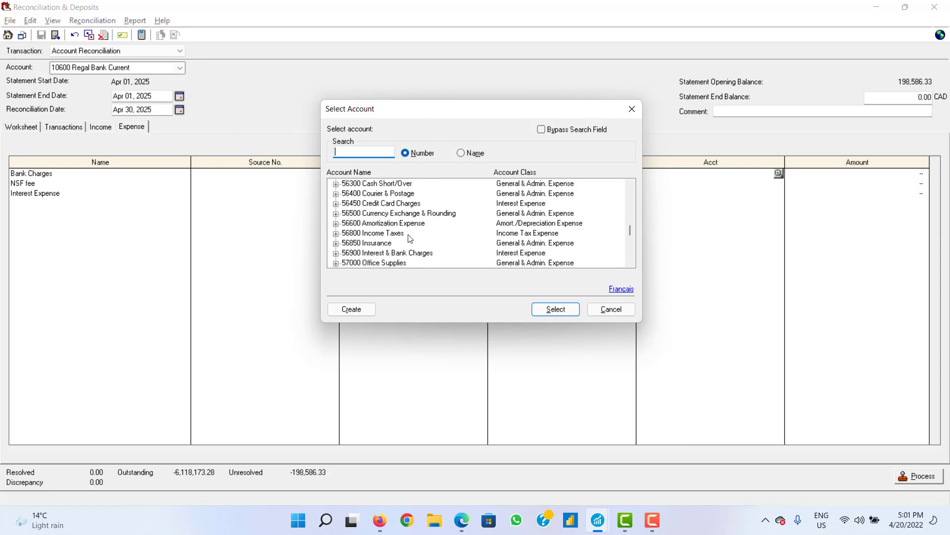
click(336, 253)
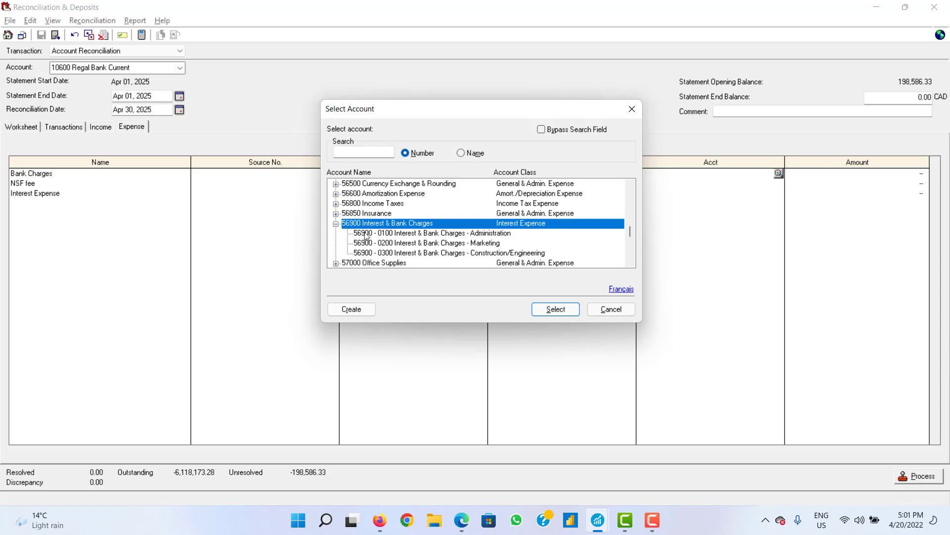
click(389, 234)
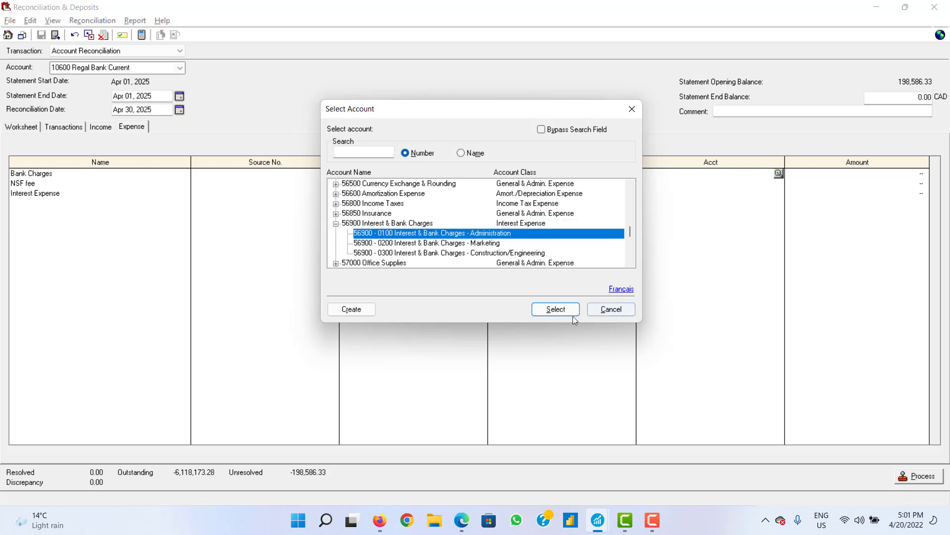
click(555, 309)
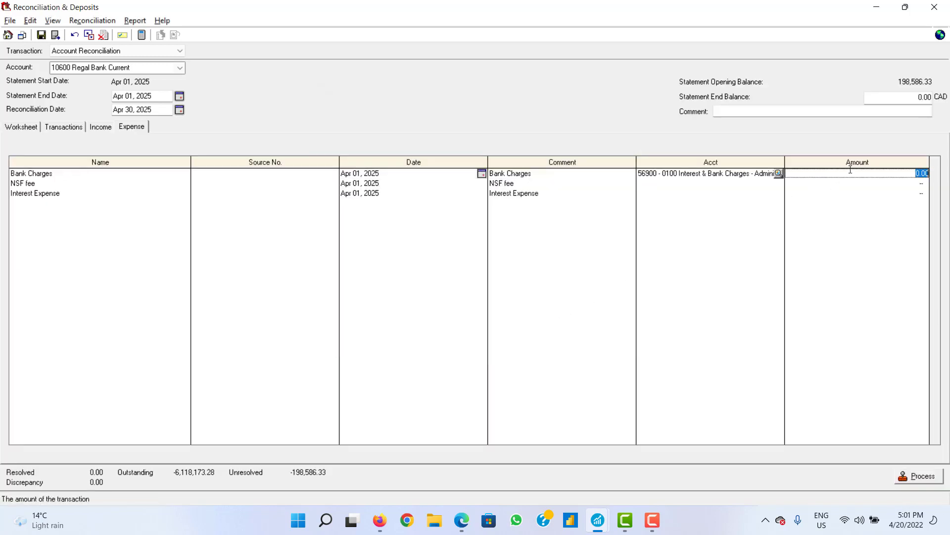
Step: Set the Bank Charges expense amount to 169.00 and enter Bank charges as its source number
text(165)
click(912, 477)
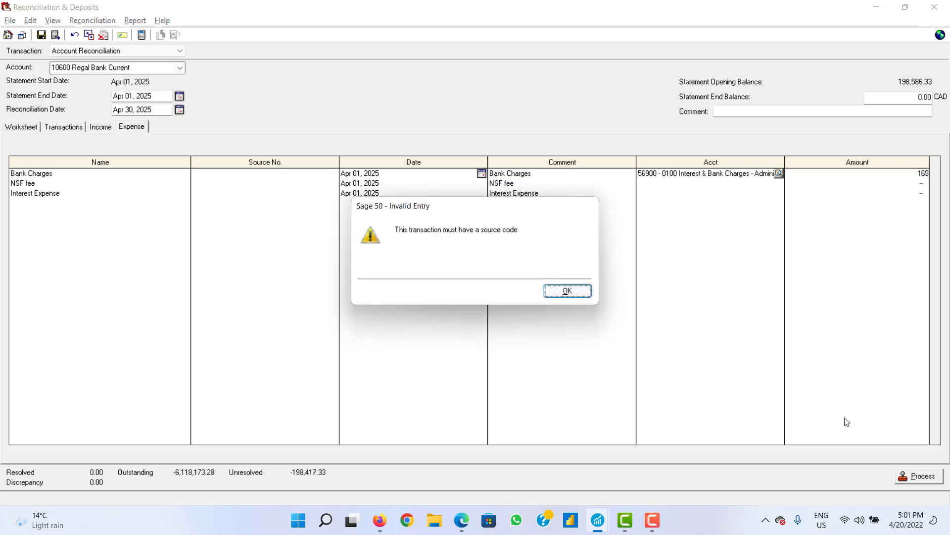
click(568, 291)
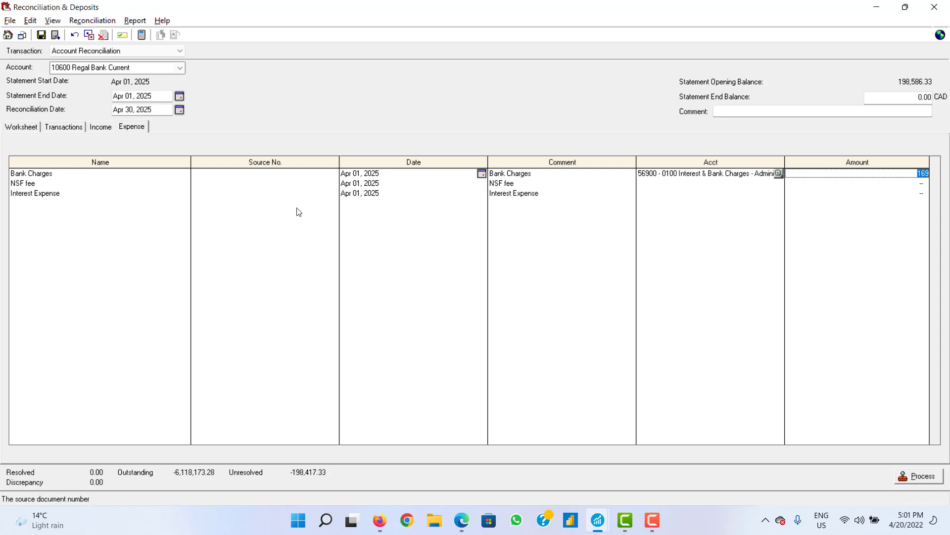
click(244, 174)
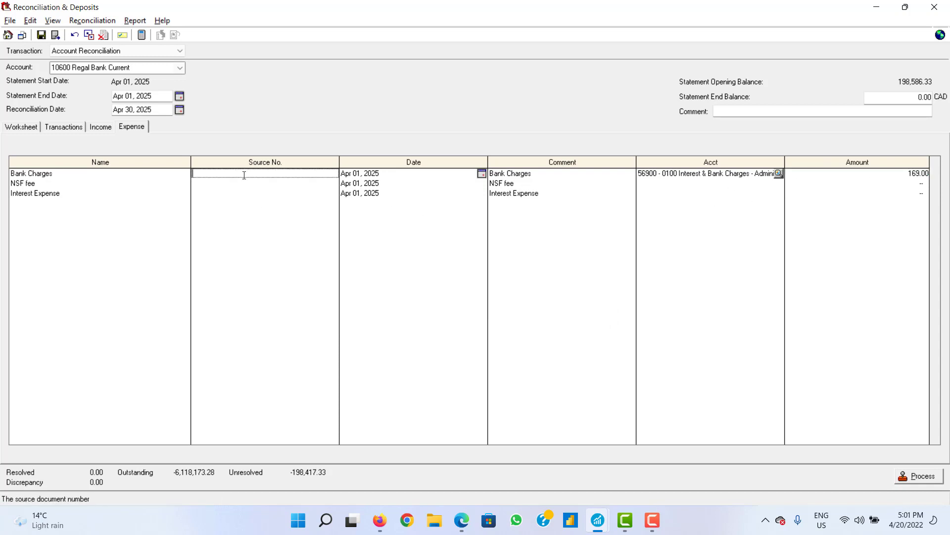
text(Bank charges)
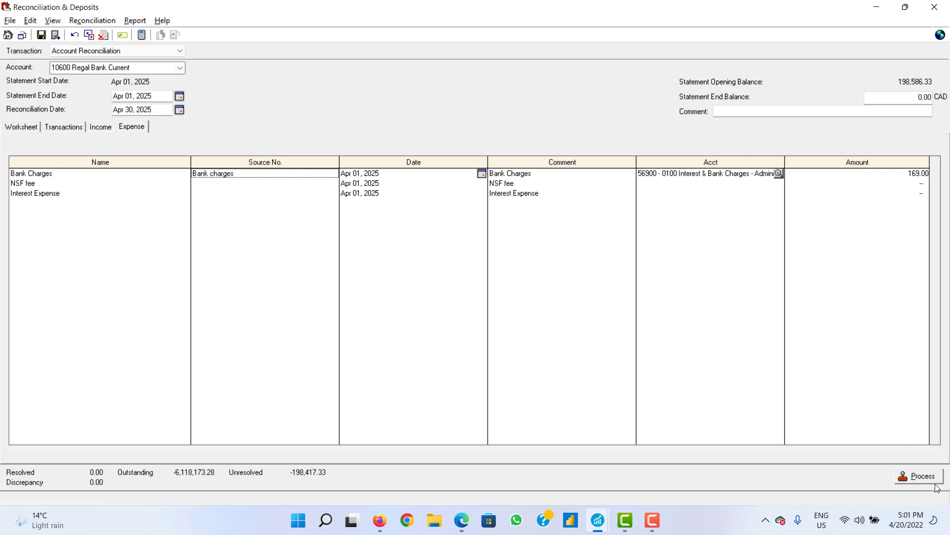
Step: Try to process the reconciliation, accepting the end date and zero balance confirmations and picking 40200 Drafting as the adjustment account
click(931, 478)
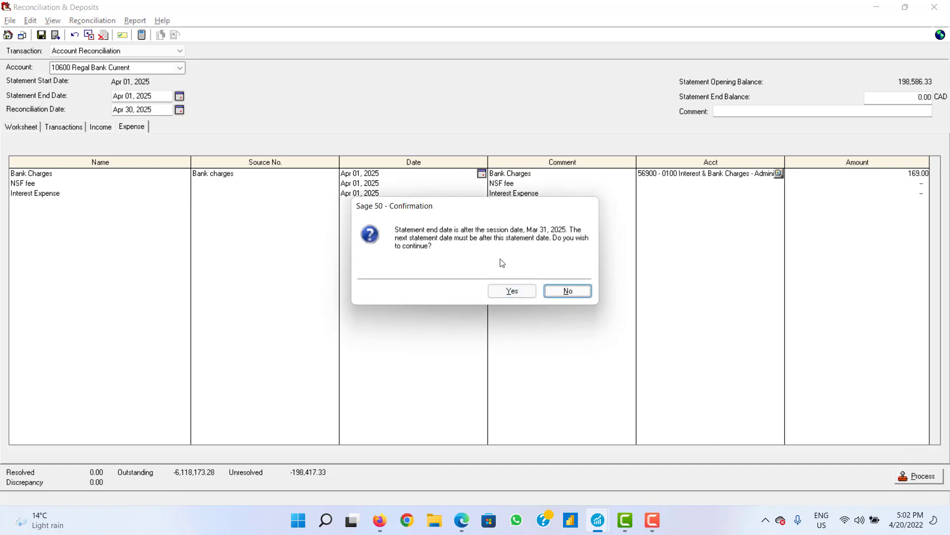
click(507, 291)
click(508, 291)
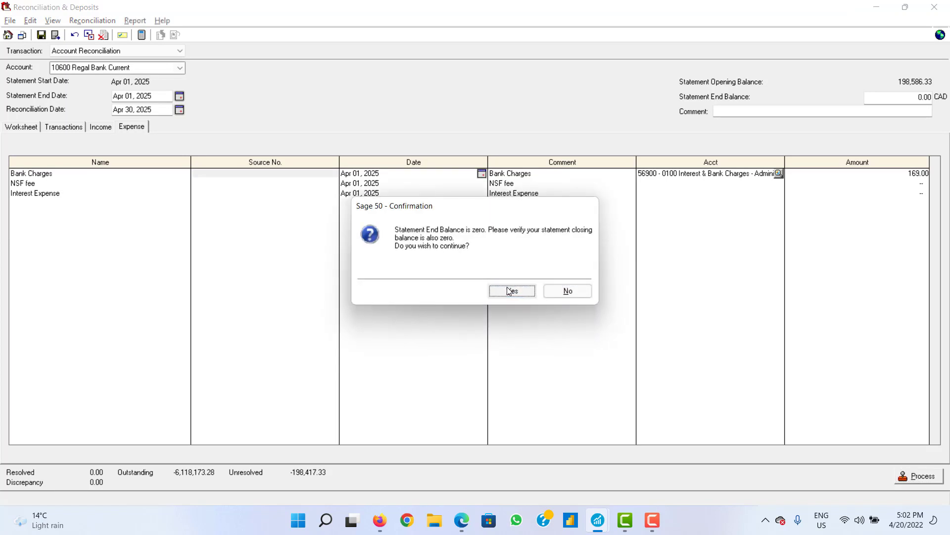
click(509, 291)
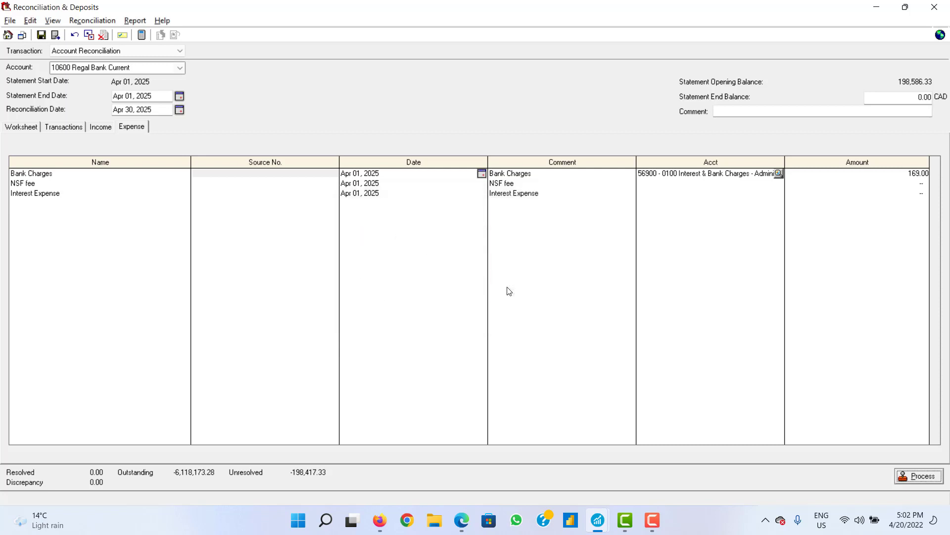
click(509, 291)
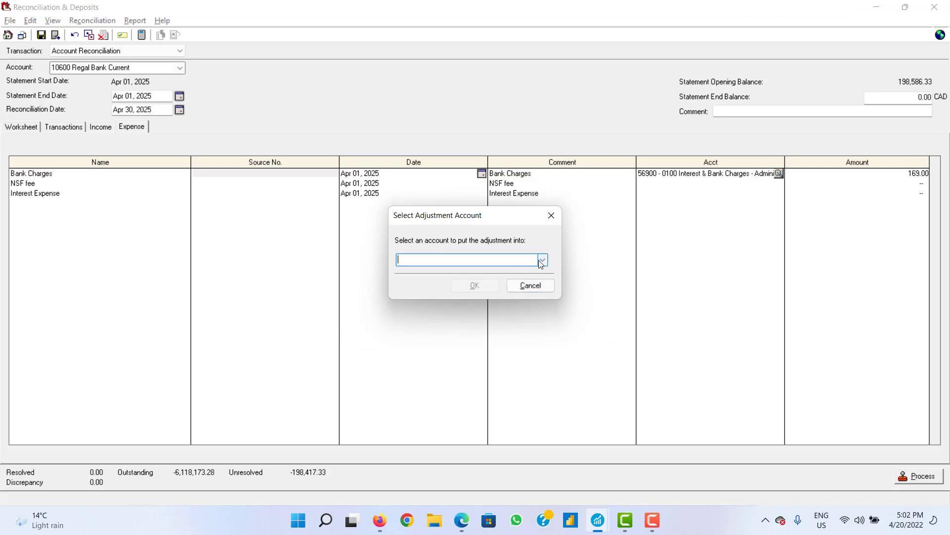
click(541, 261)
click(541, 262)
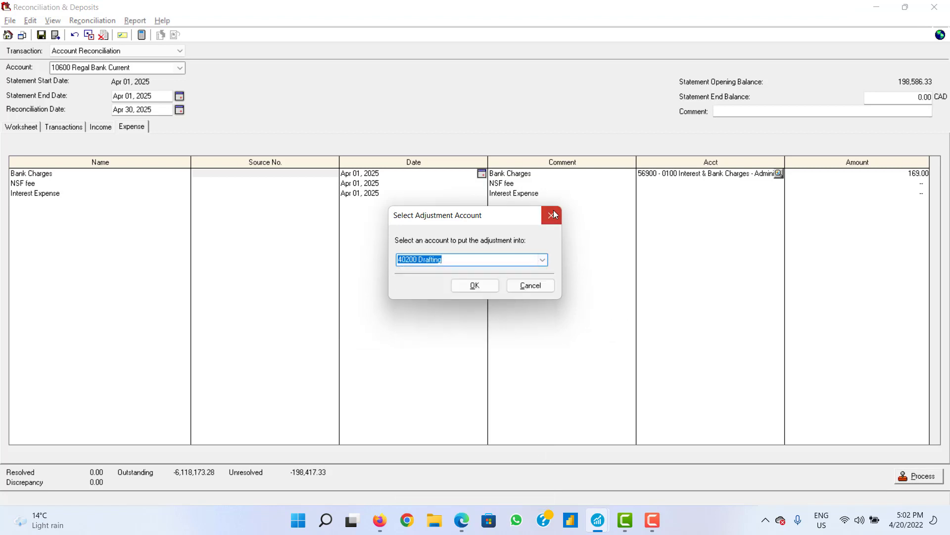
Step: Cancel the adjustment account selection and close the reconciliation without saving its changes
click(554, 214)
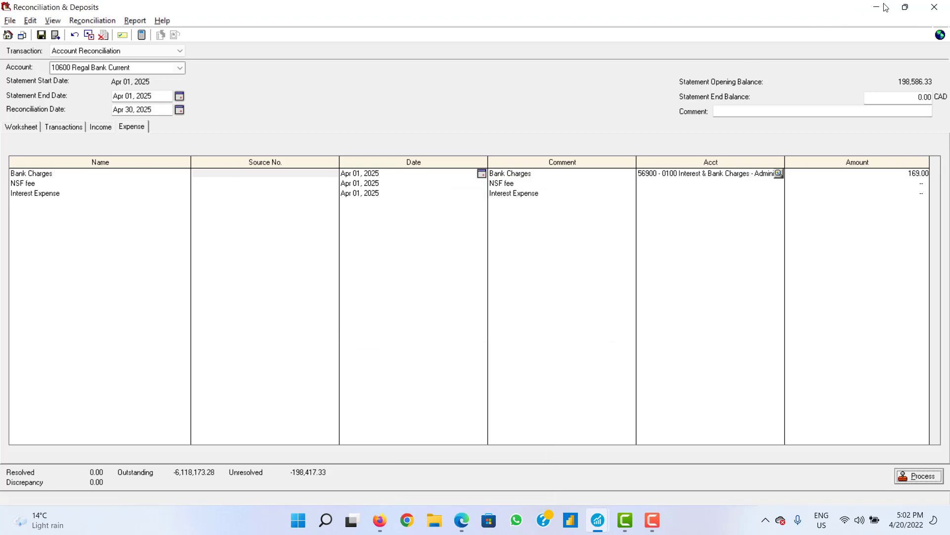
click(934, 7)
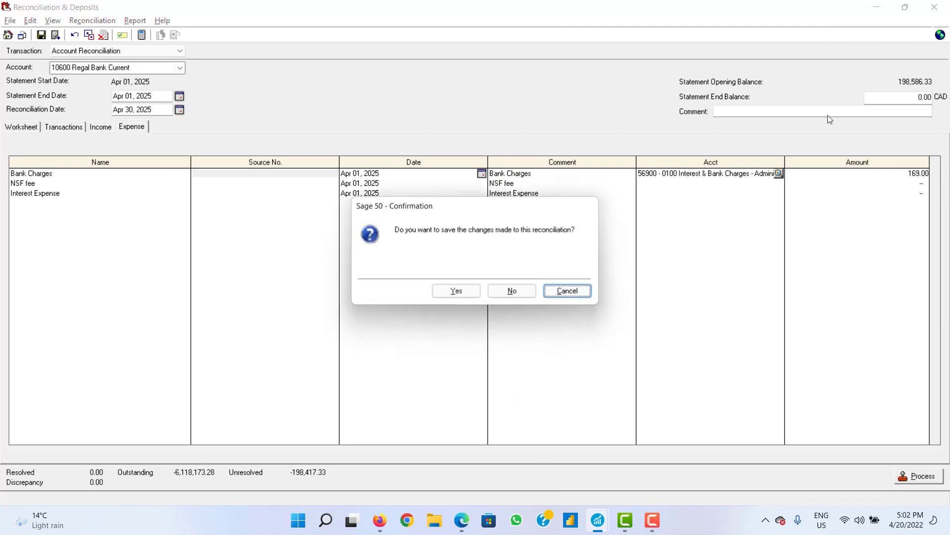
click(511, 291)
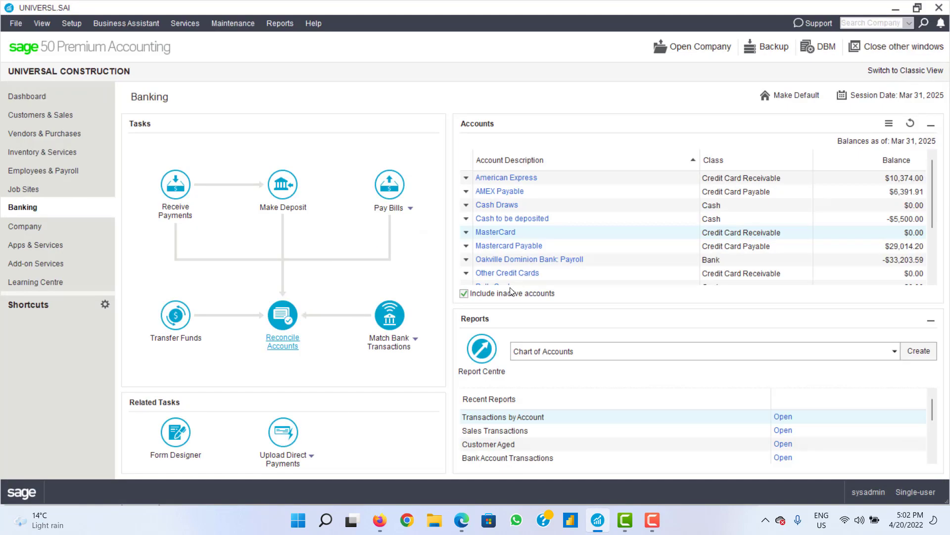
Step: Reopen account reconciliation from Banking, load the 10600 Regal Bank Current account and select its statement end balance
click(275, 340)
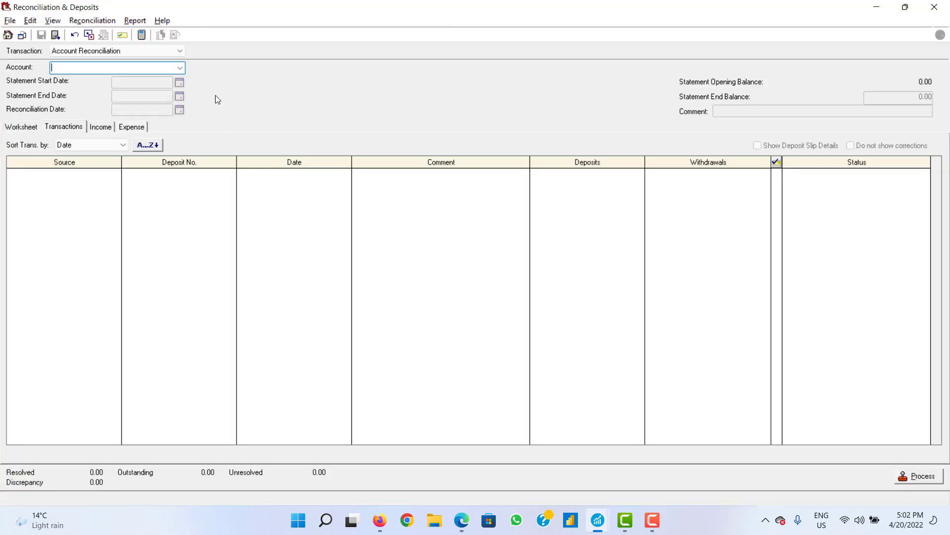
click(179, 68)
click(89, 76)
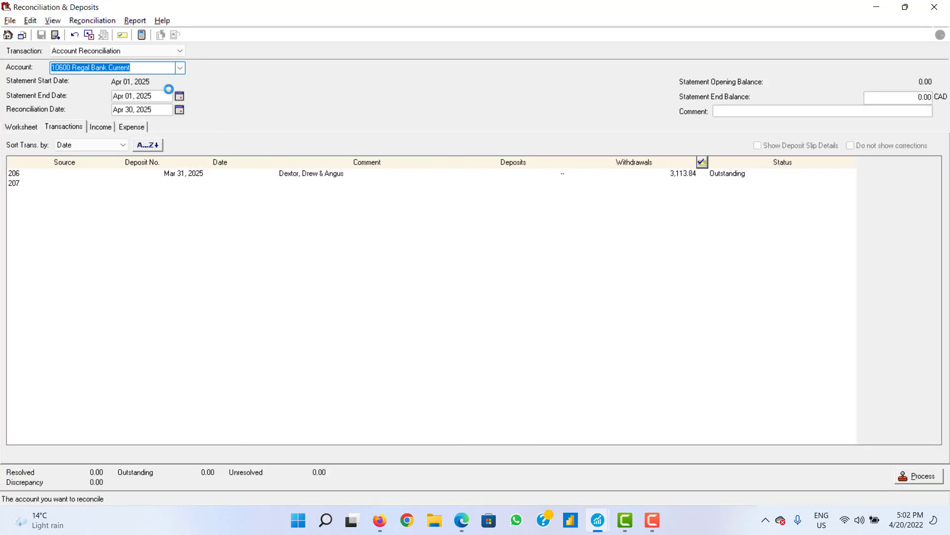
click(909, 99)
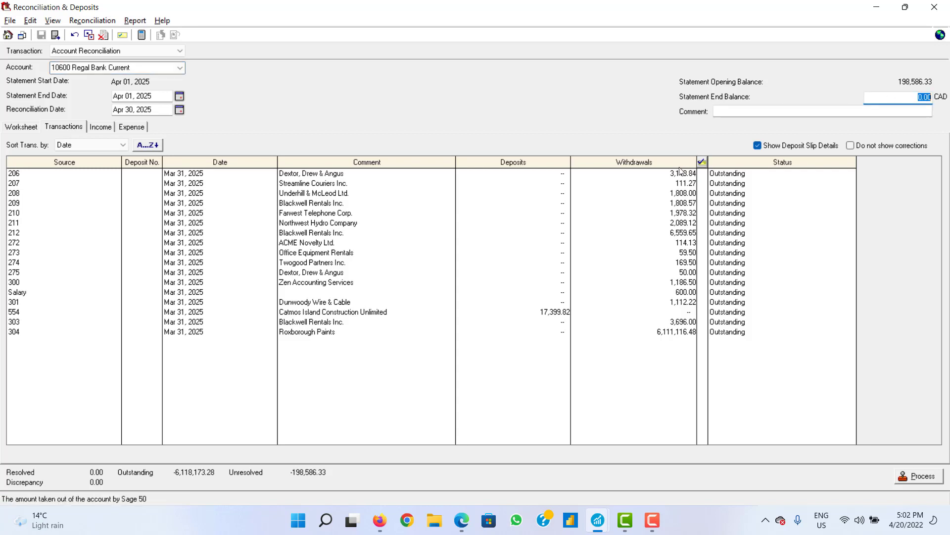
Step: Mark transactions 206, 207, 208, 209, 210, 212 and 272 as cleared
click(702, 173)
click(703, 183)
click(702, 193)
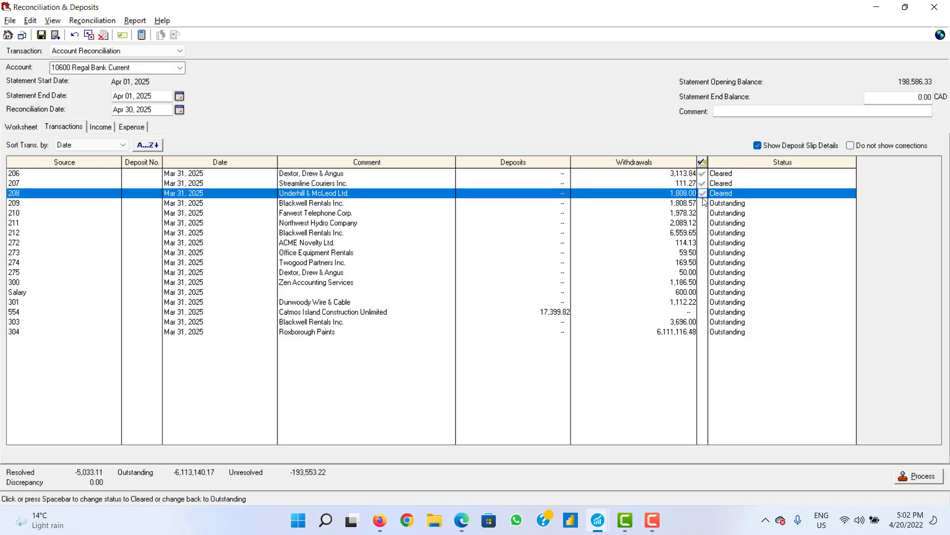
click(702, 203)
click(703, 213)
click(702, 233)
click(702, 242)
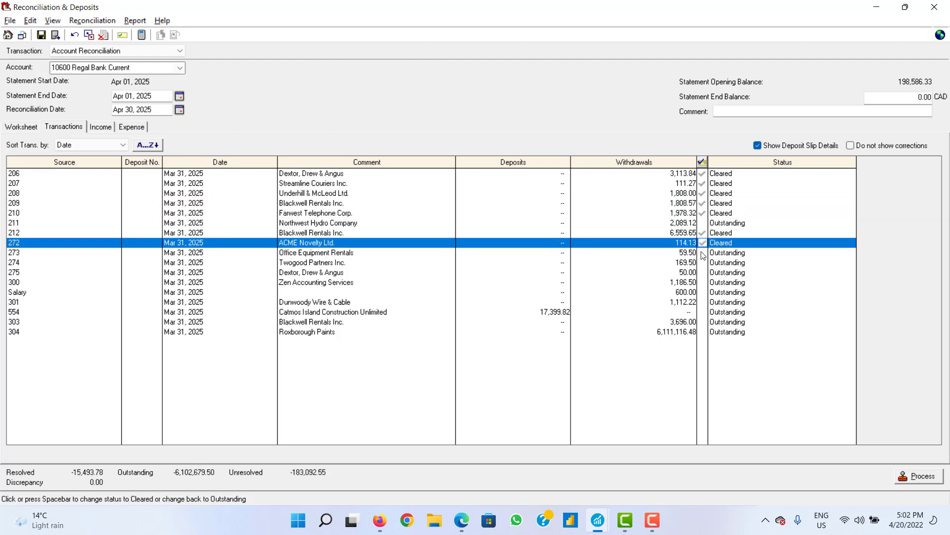
Step: Mark transactions 273, 275, 300, 301 and Salary as cleared
click(703, 252)
click(702, 272)
click(703, 302)
click(702, 292)
click(702, 283)
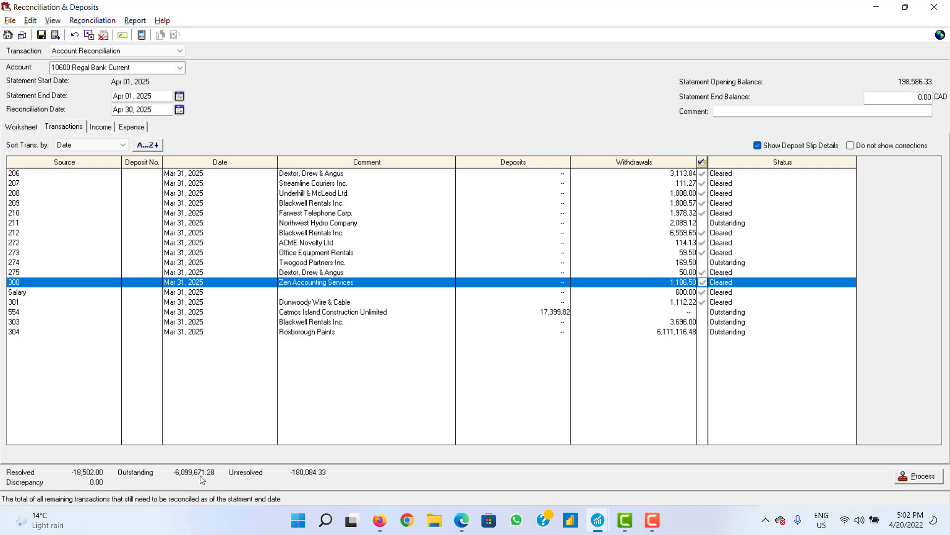
Step: Mark the remaining transactions 304, 303, 554, 274 and 211 as cleared, switching 304 to outstanding and back to cleared
click(703, 332)
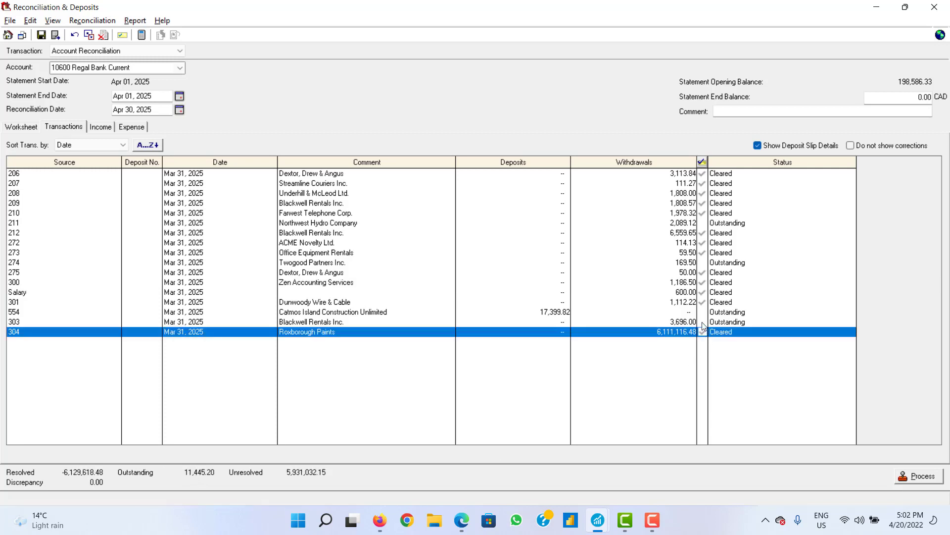
click(703, 322)
click(702, 312)
click(703, 263)
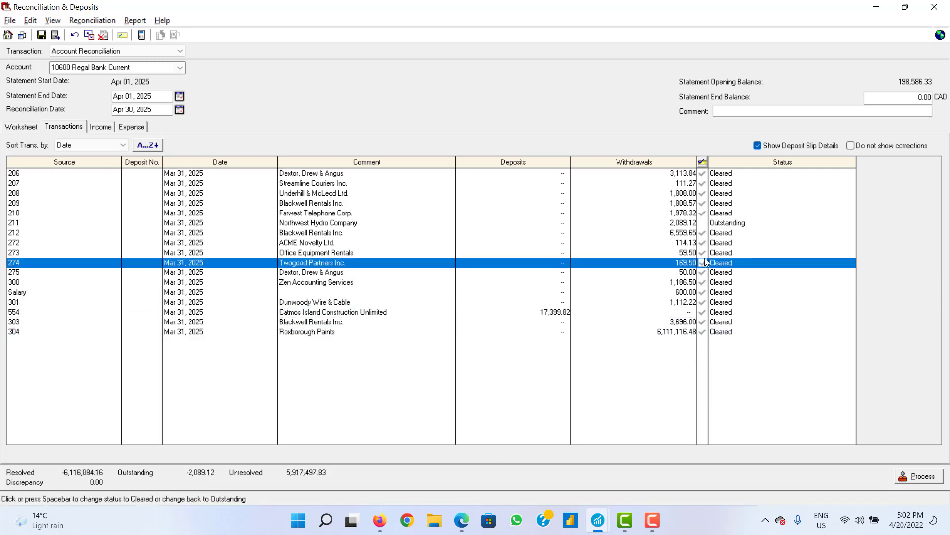
click(703, 222)
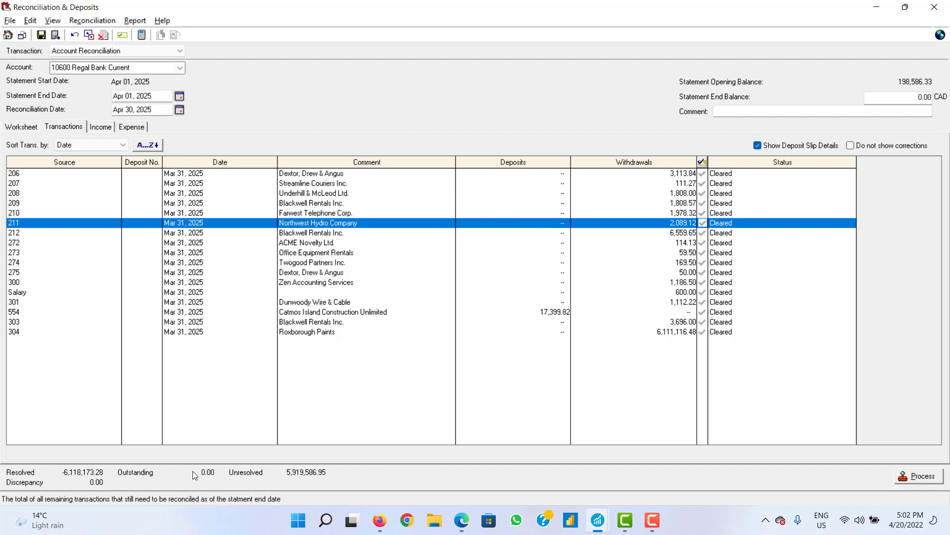
click(704, 332)
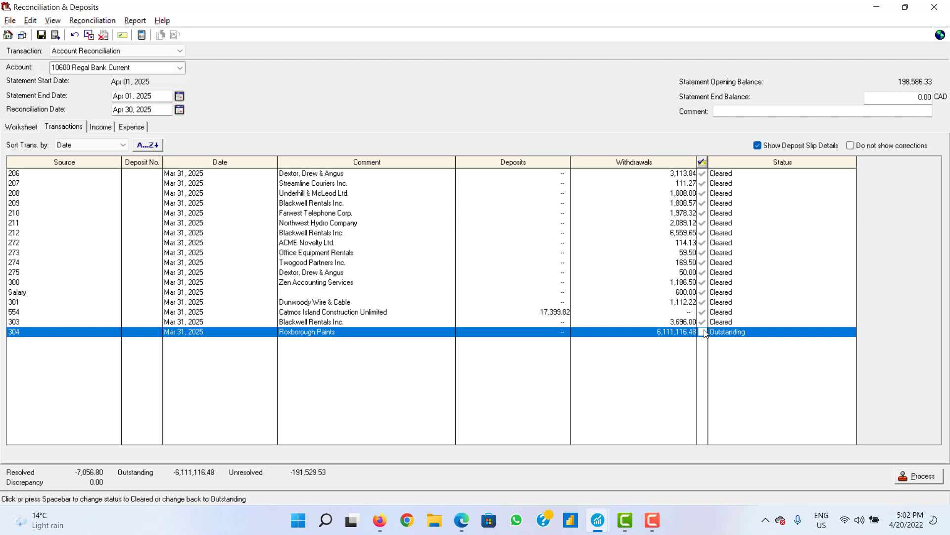
click(704, 332)
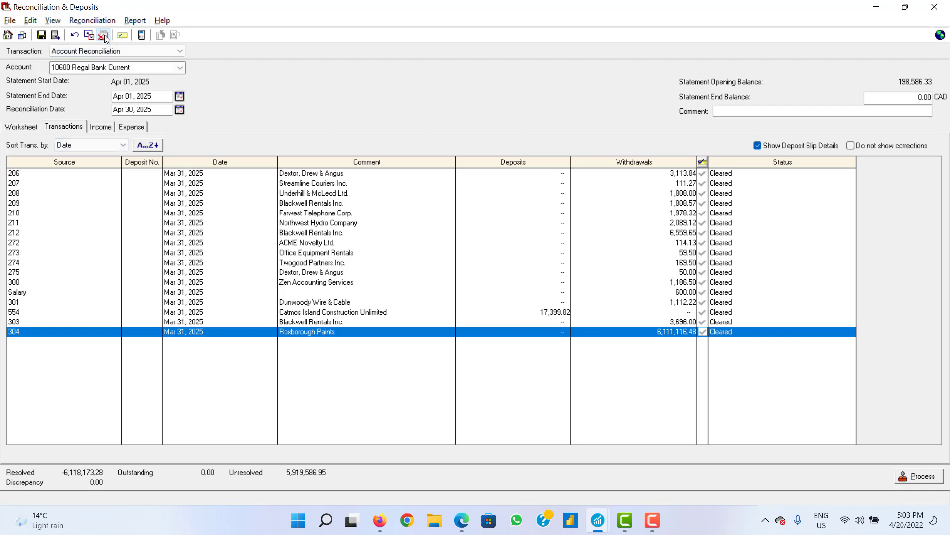
Step: Close the reconciliation with the cleared transactions without saving its changes
mouse_move(598, 519)
click(932, 7)
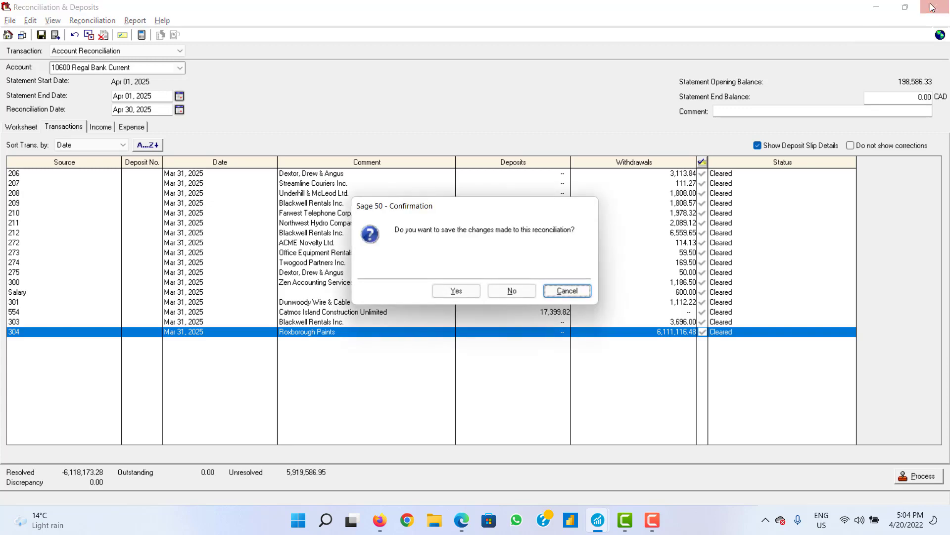
click(512, 292)
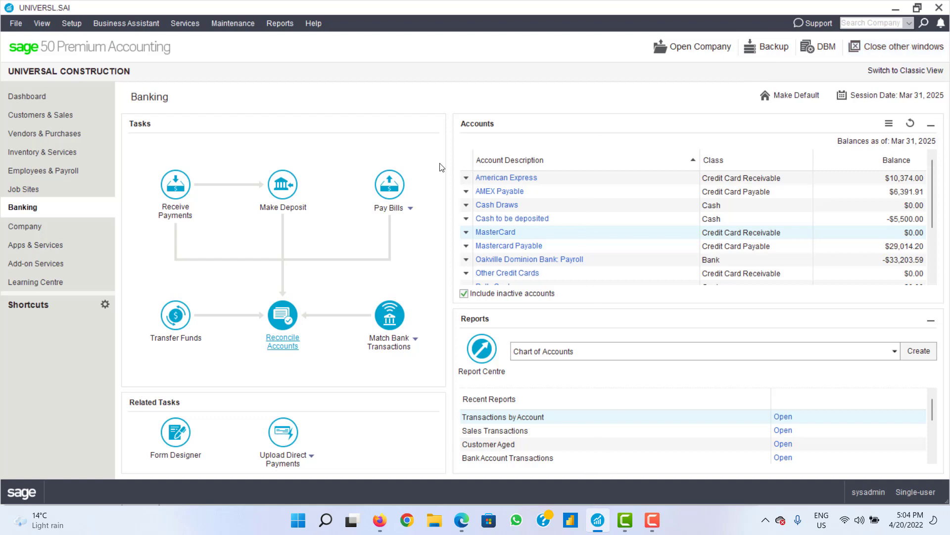
Step: Open the General Journal from the Company section and view the search options for previously processed entries
click(63, 172)
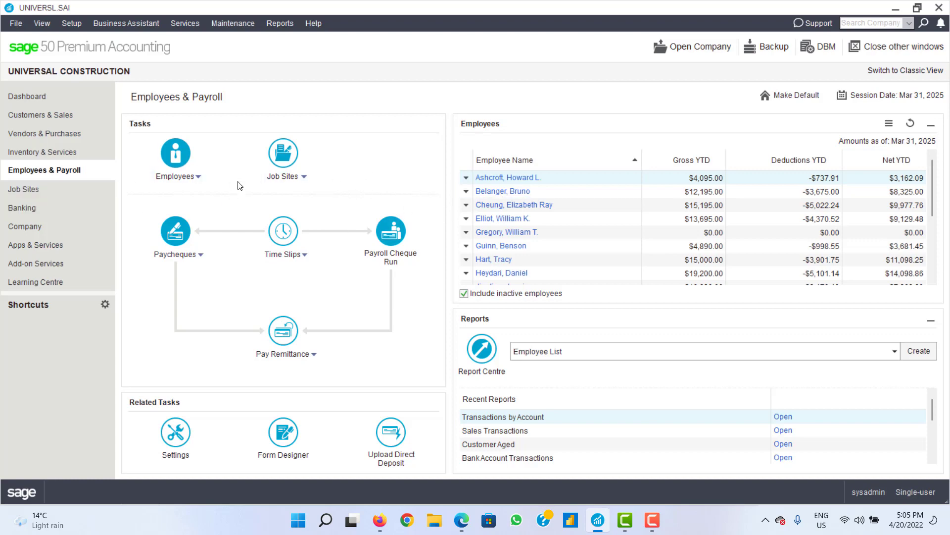
click(50, 212)
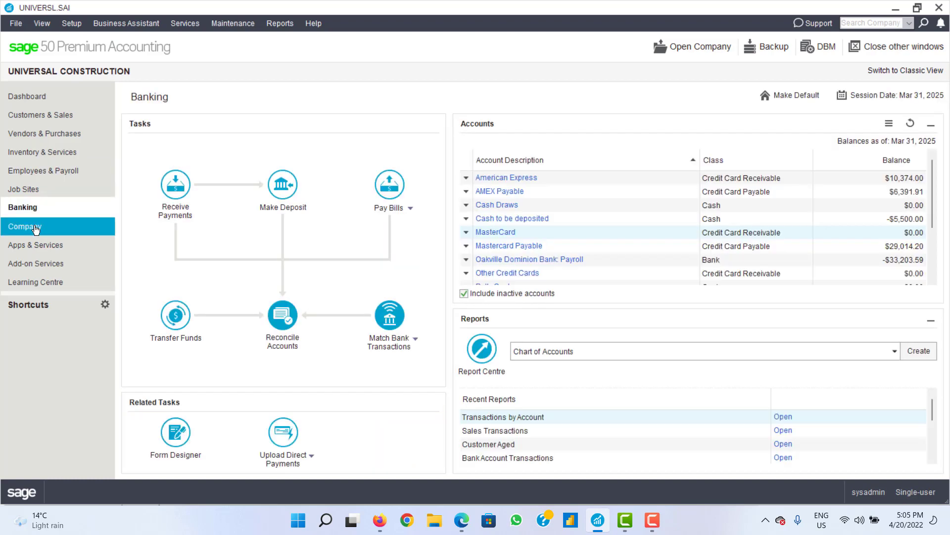
click(35, 228)
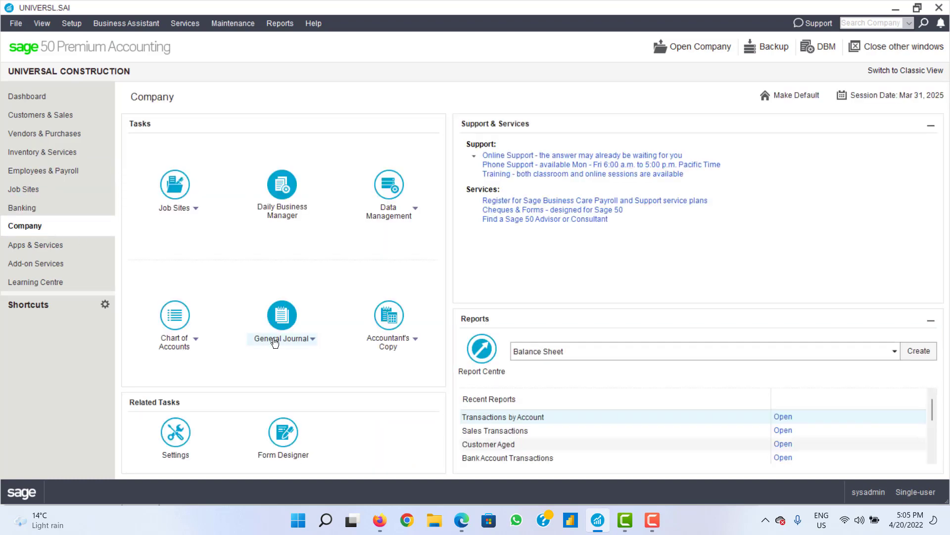
click(278, 352)
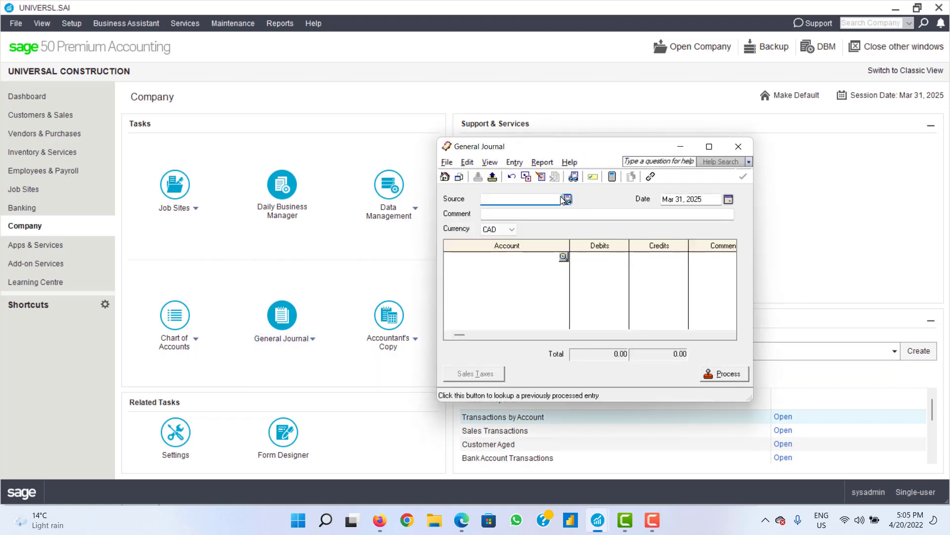
click(564, 199)
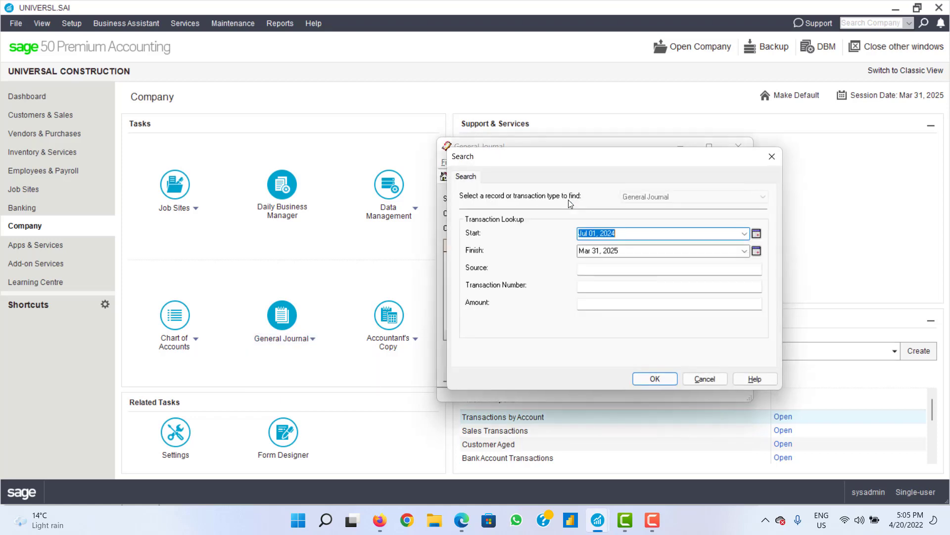
click(630, 266)
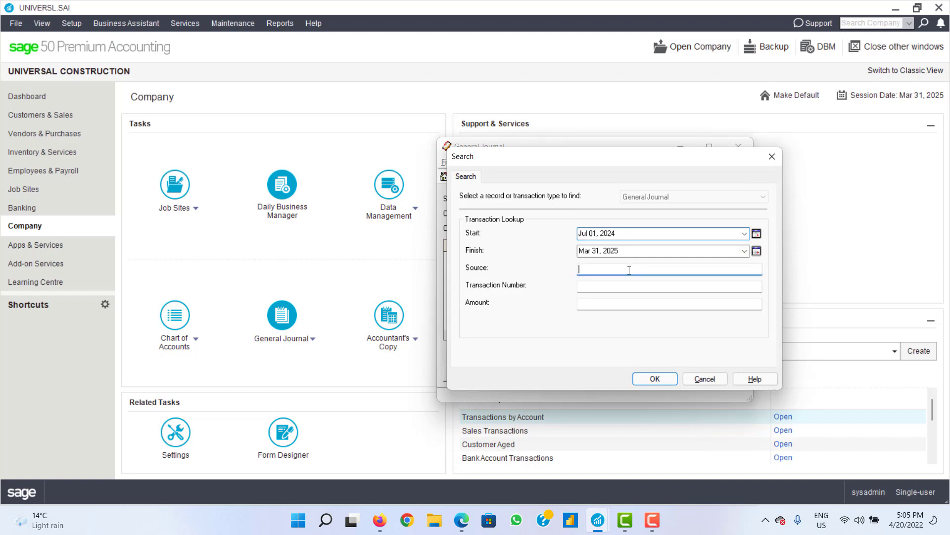
click(771, 157)
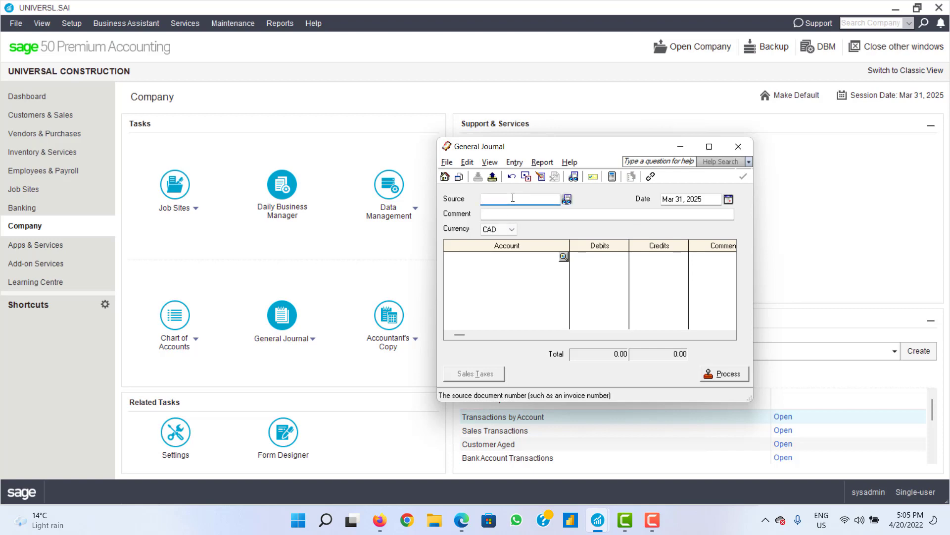
Step: Enter 765 as the journal entry's source and close the General Journal without processing the entry
text(transf)
key(BackSpace)
key(BackSpace)
key(BackSpace)
key(BackSpace)
key(BackSpace)
key(BackSpace)
text(765)
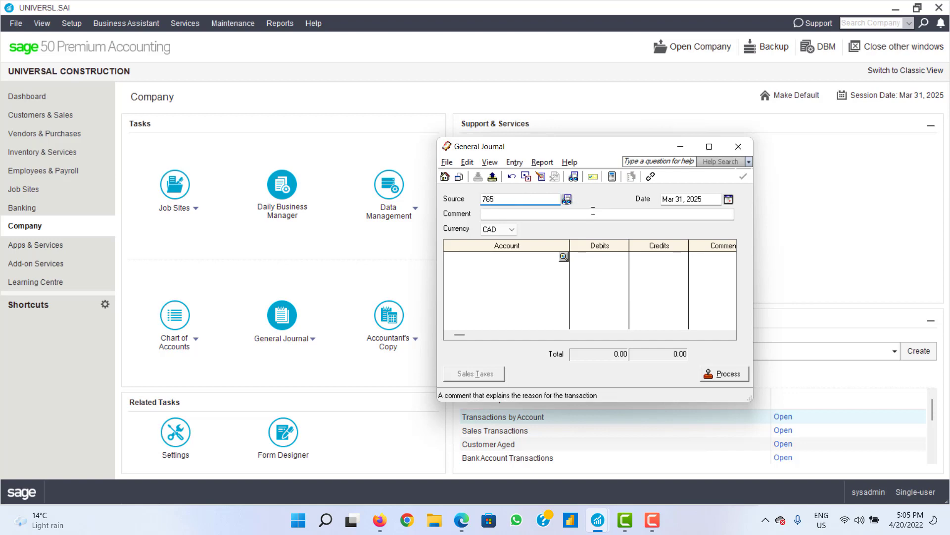
click(590, 217)
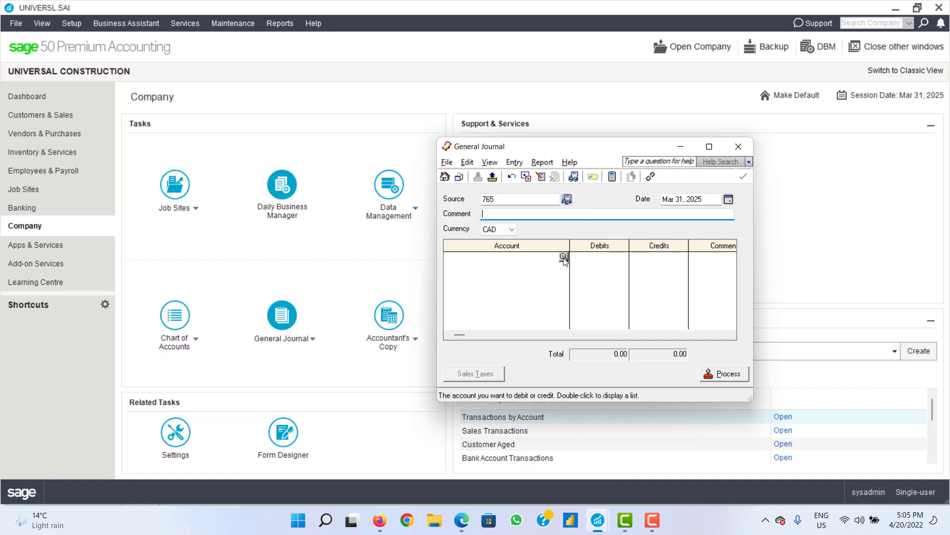
click(748, 146)
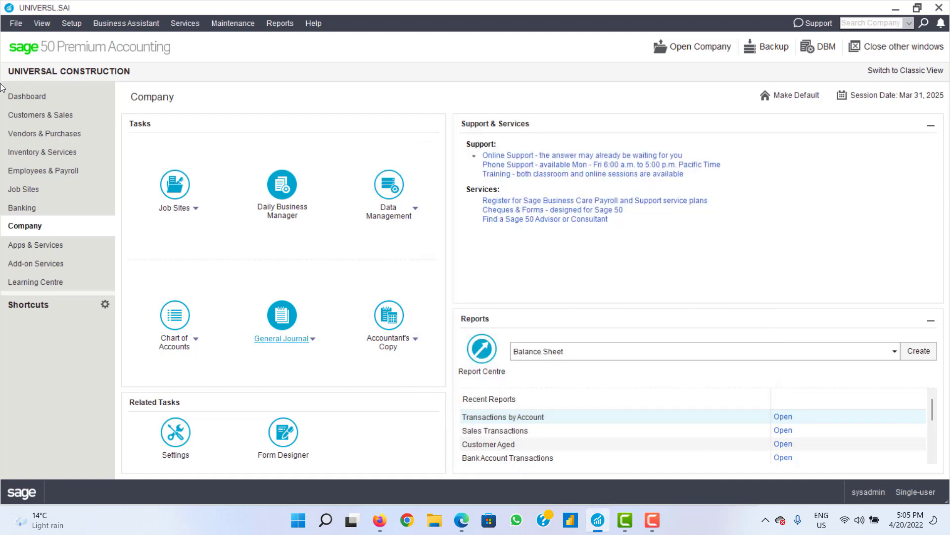
Step: Review the Dashboard, Customers & Sales, Vendors & Purchases, and Inventory & Services sections, finishing on Vendors & Purchases
click(22, 99)
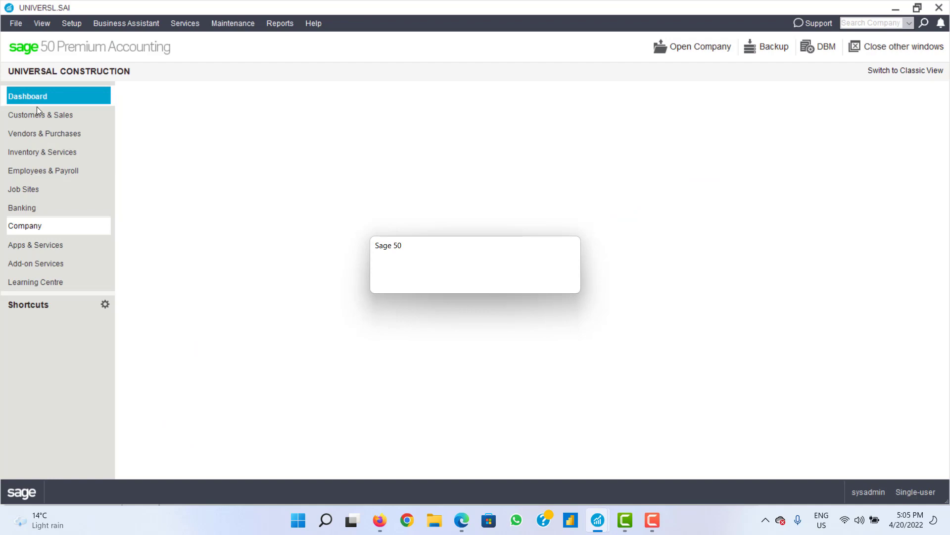
click(38, 113)
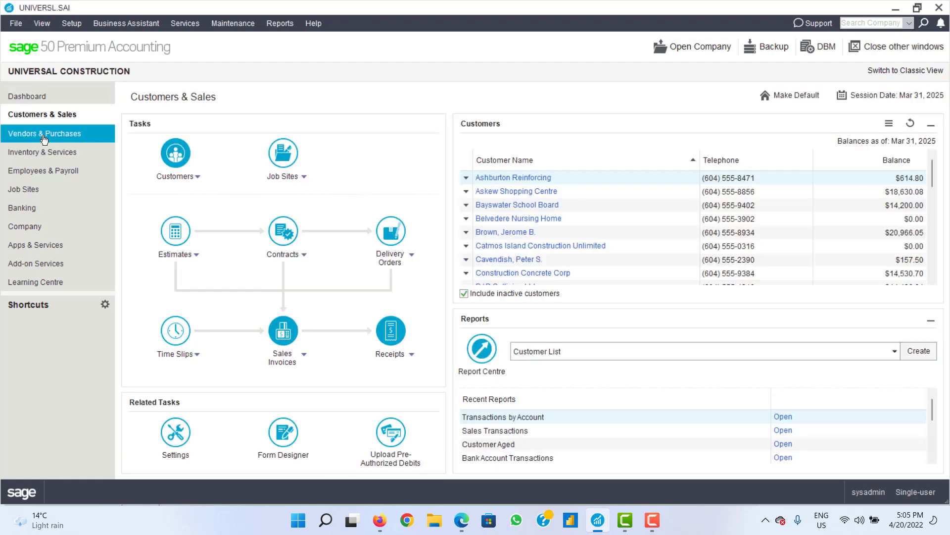
click(44, 134)
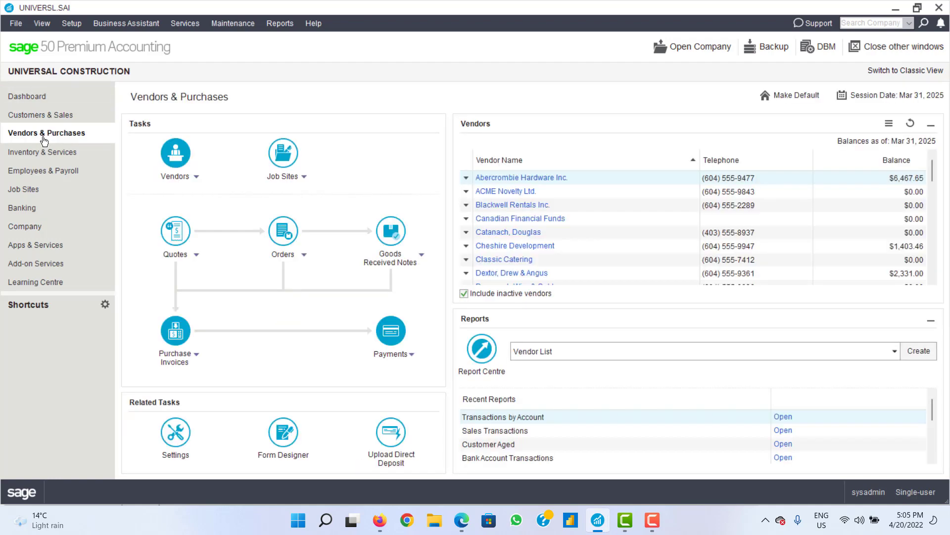
click(46, 148)
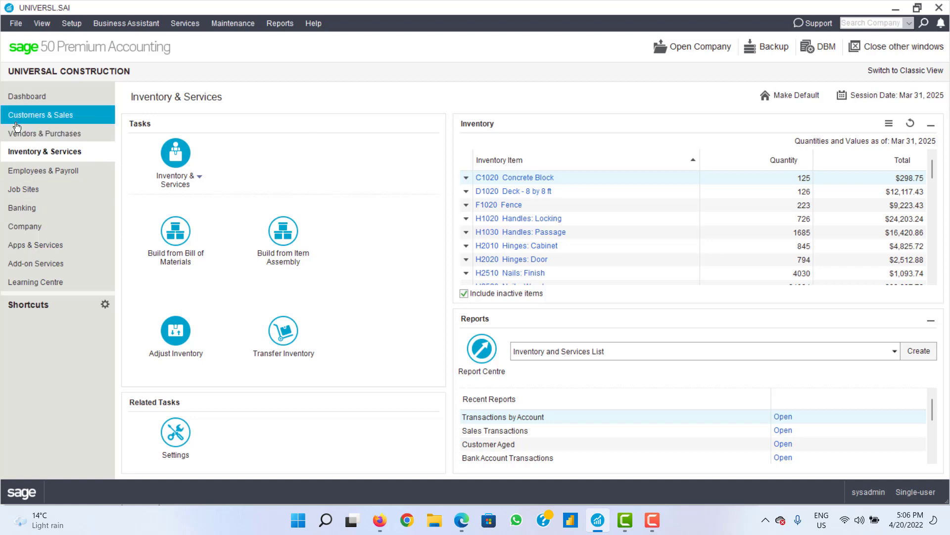
click(13, 139)
click(11, 115)
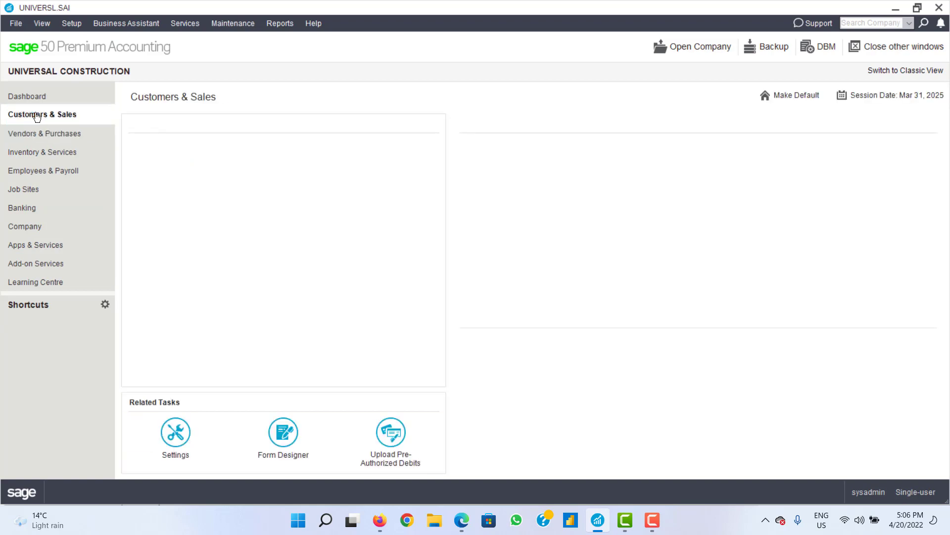
click(37, 101)
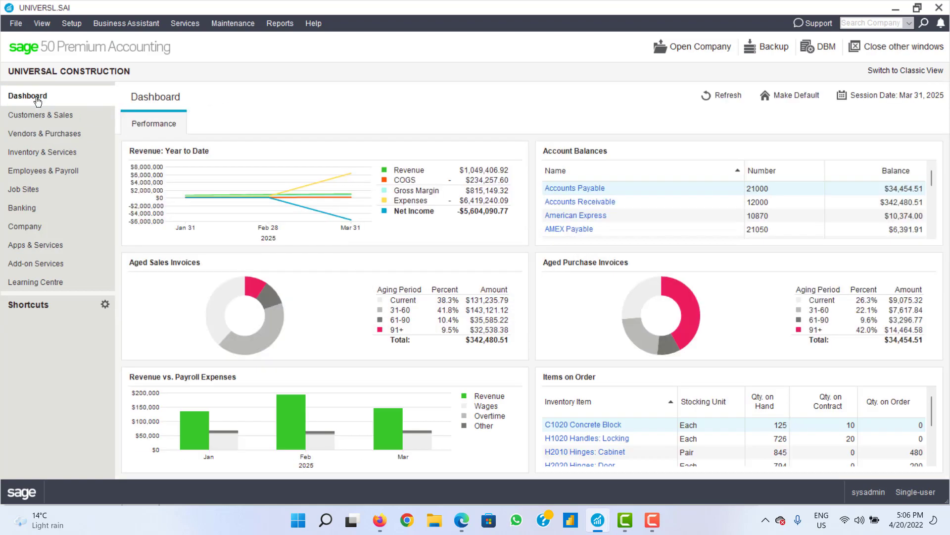
click(43, 119)
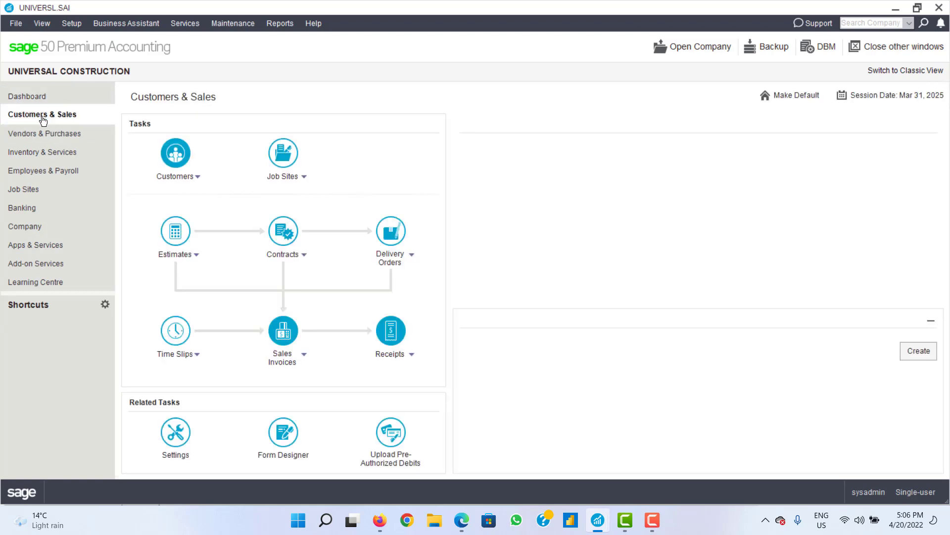
click(43, 139)
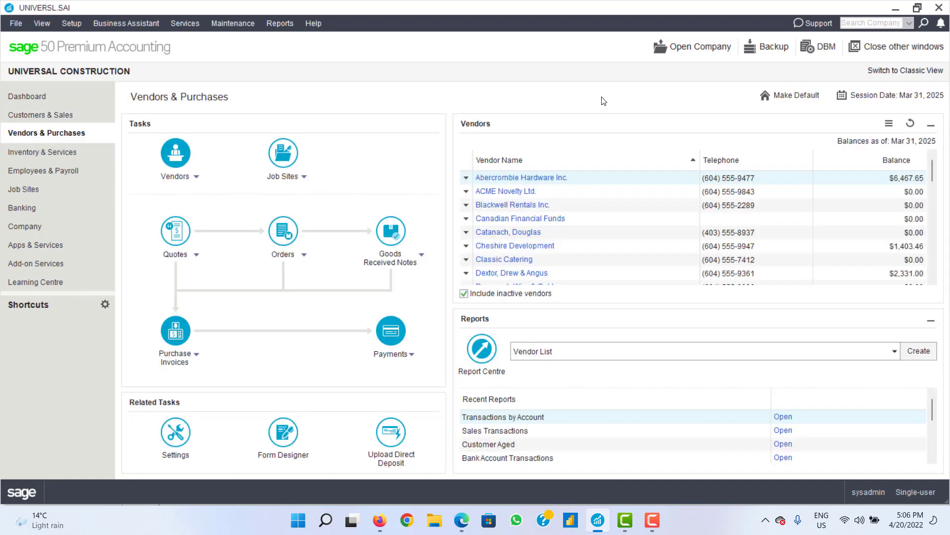